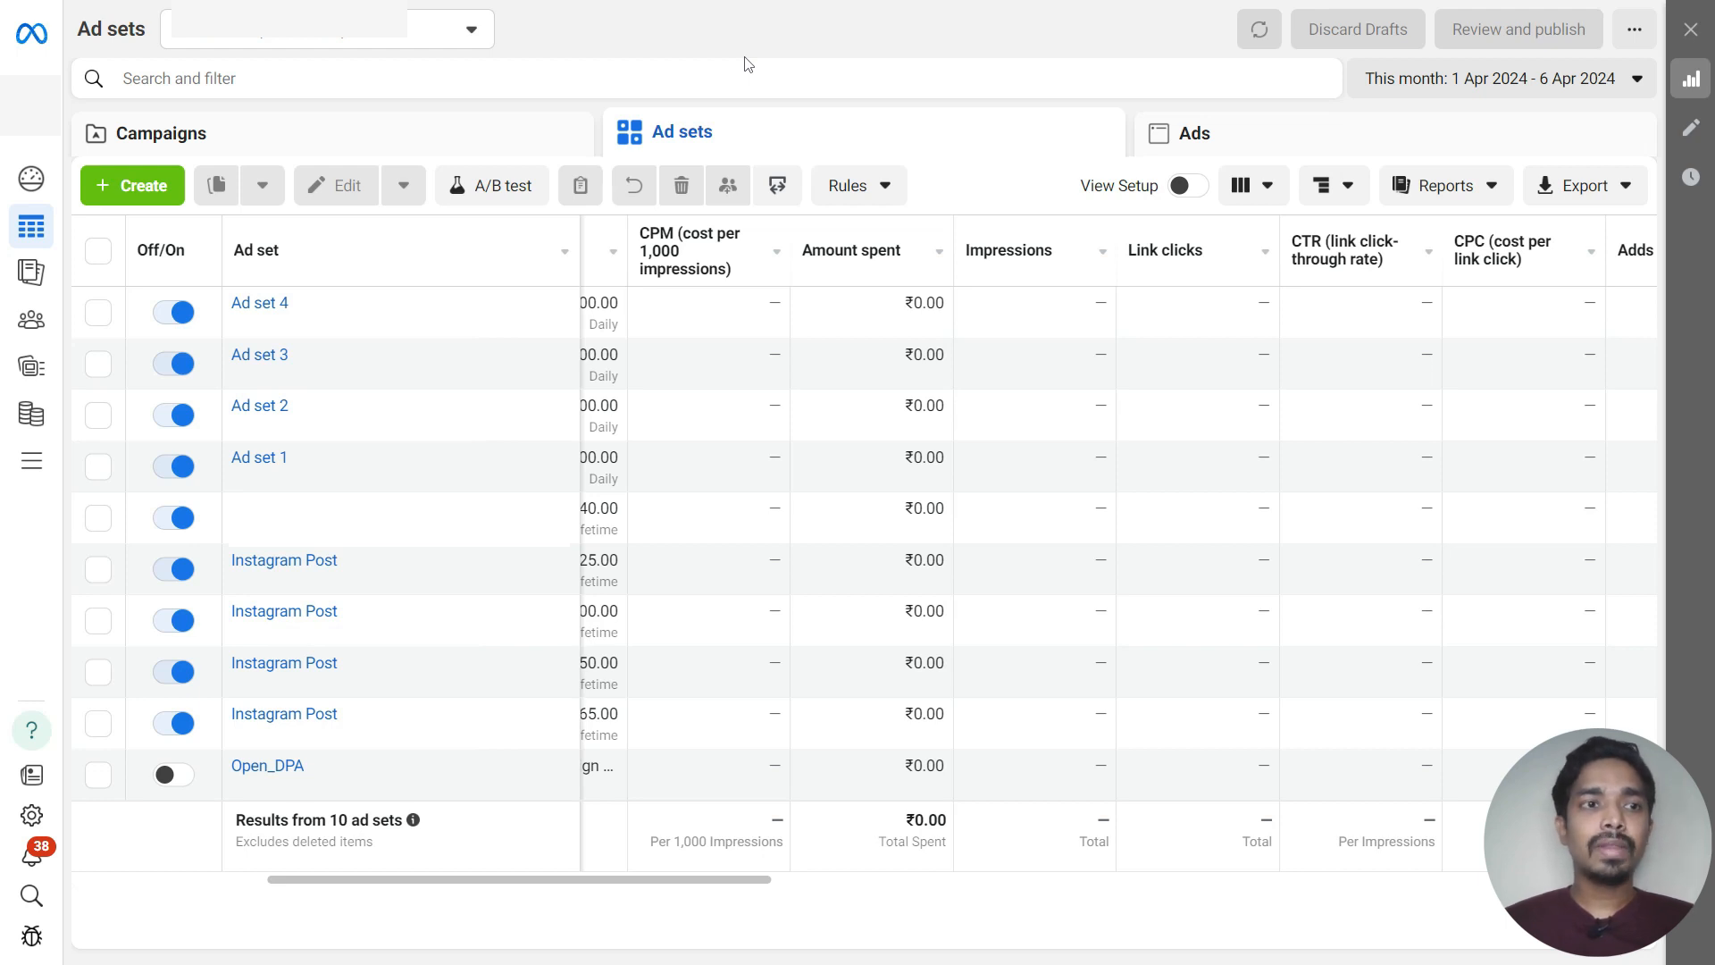
Create a new campaign with the Awareness objective
{"action": "left_click", "coordinate": [134, 185]}
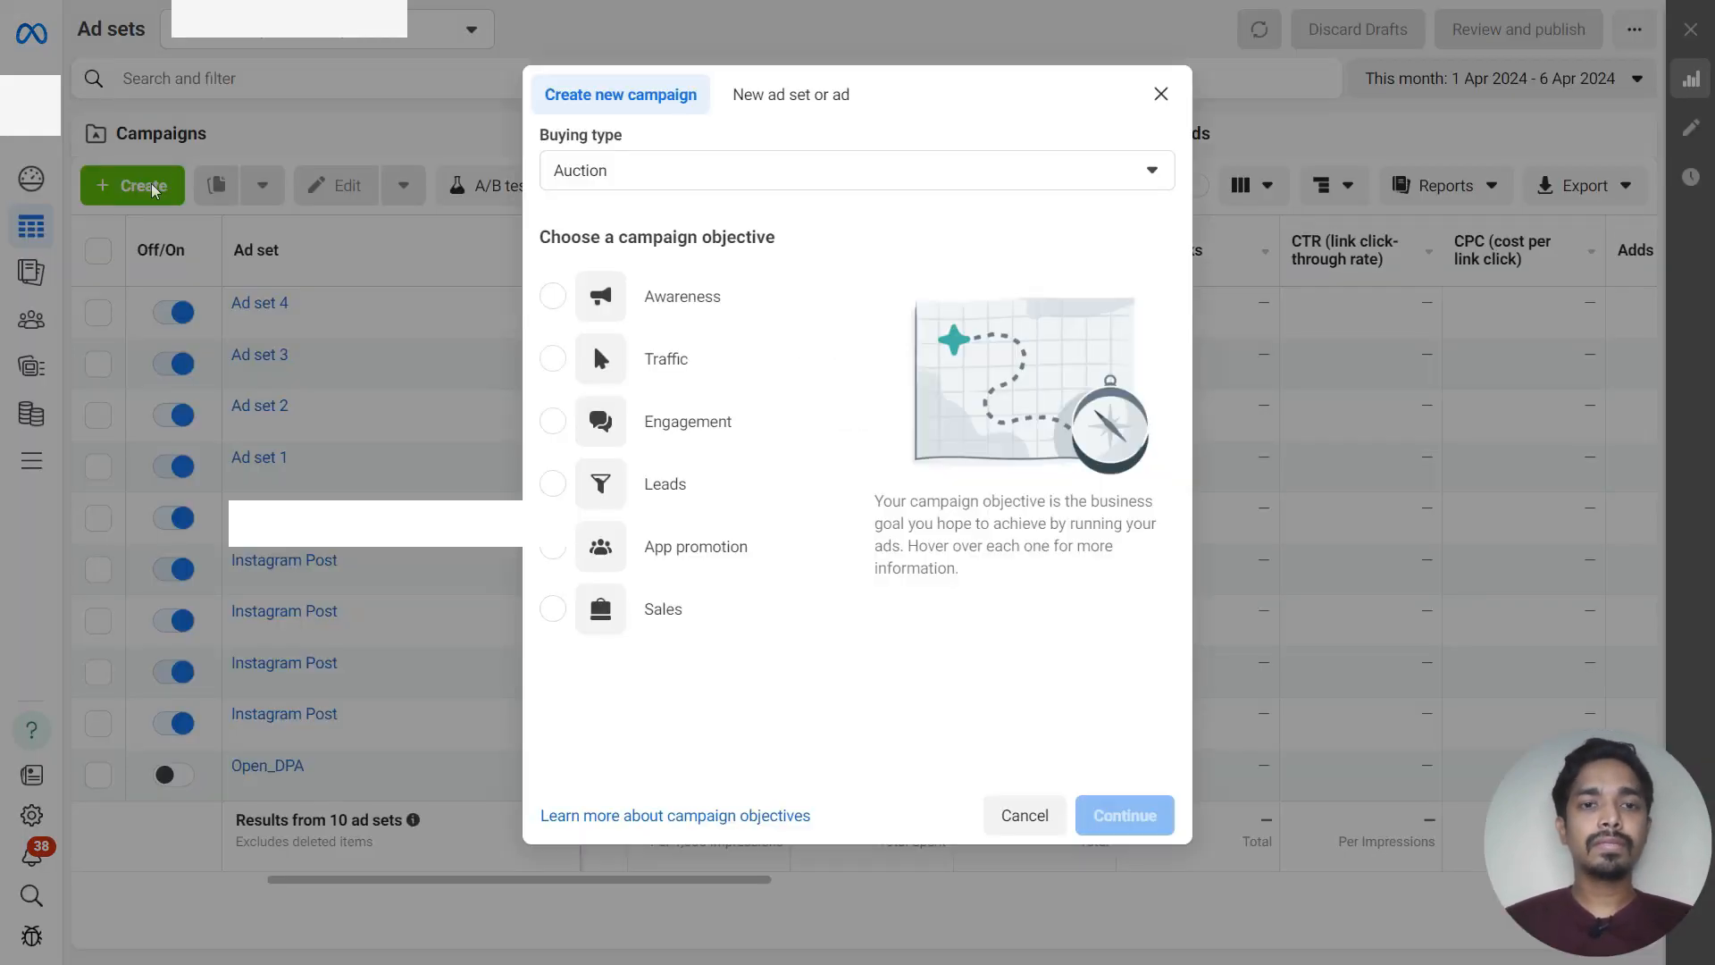
{"action": "left_click", "coordinate": [548, 306]}
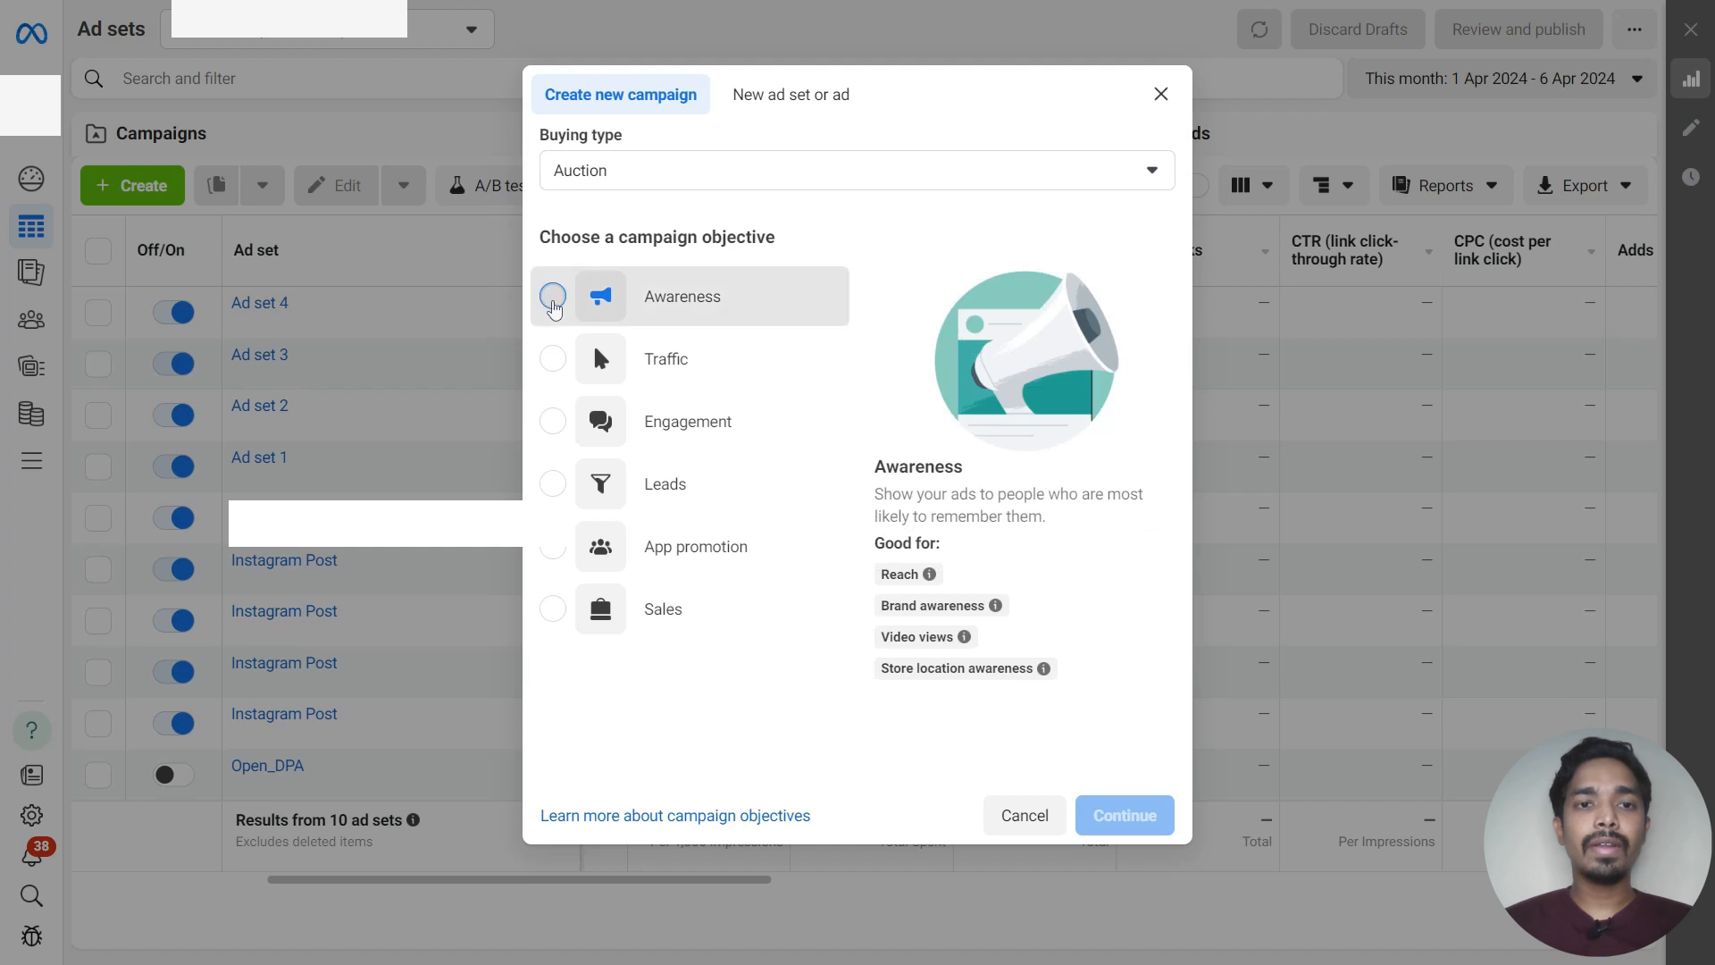
{"action": "left_click", "coordinate": [1126, 819]}
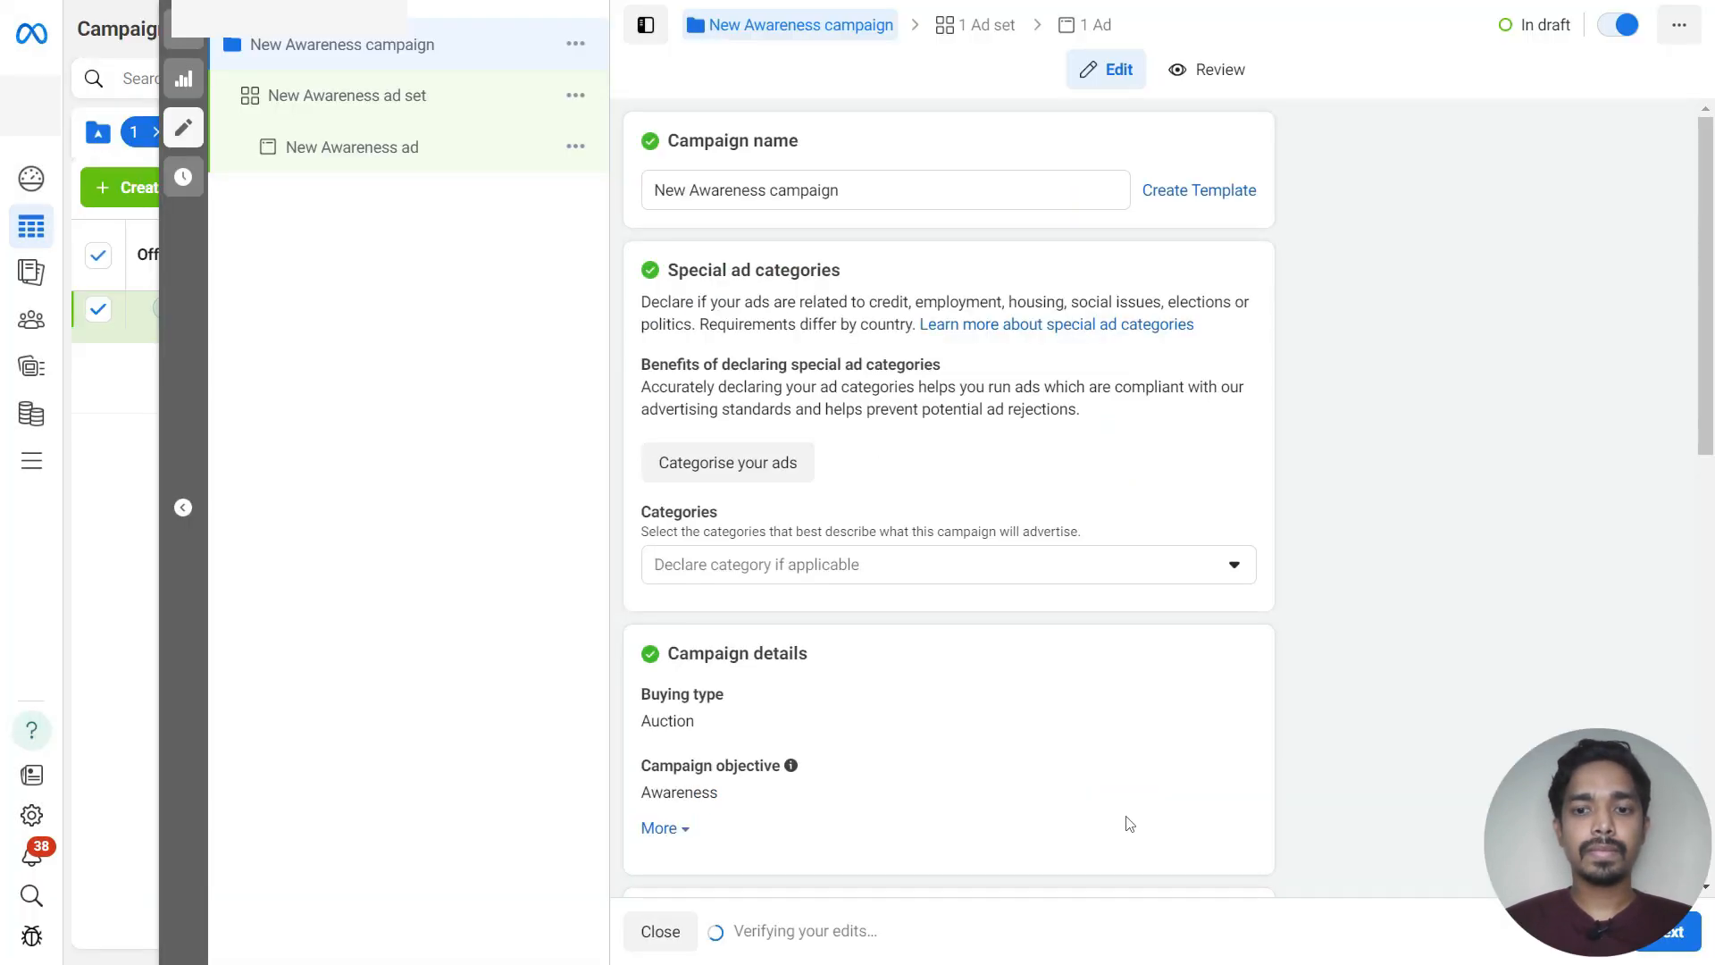
Rename the campaign to Awareness - Summer Sale
{"action": "double_click", "coordinate": [691, 191]}
{"action": "key", "text": "BackSpace"}
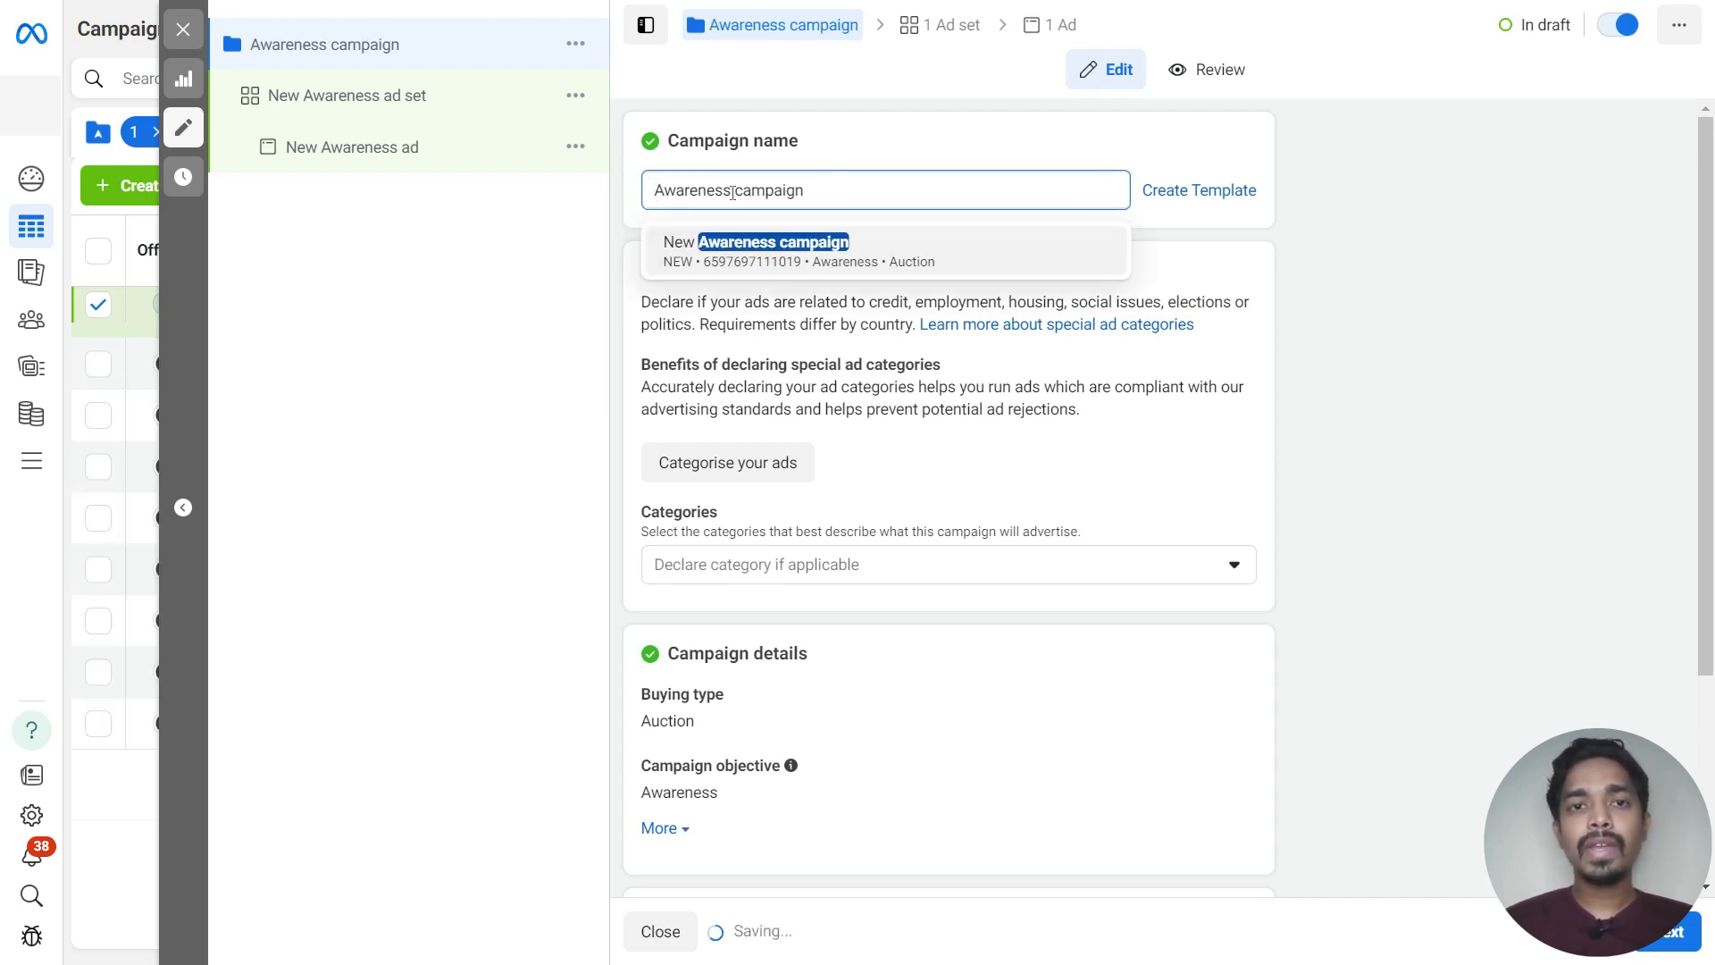
{"action": "double_click", "coordinate": [1063, 190]}
{"action": "key", "text": "BackSpace"}
{"action": "type", "text": "- "}
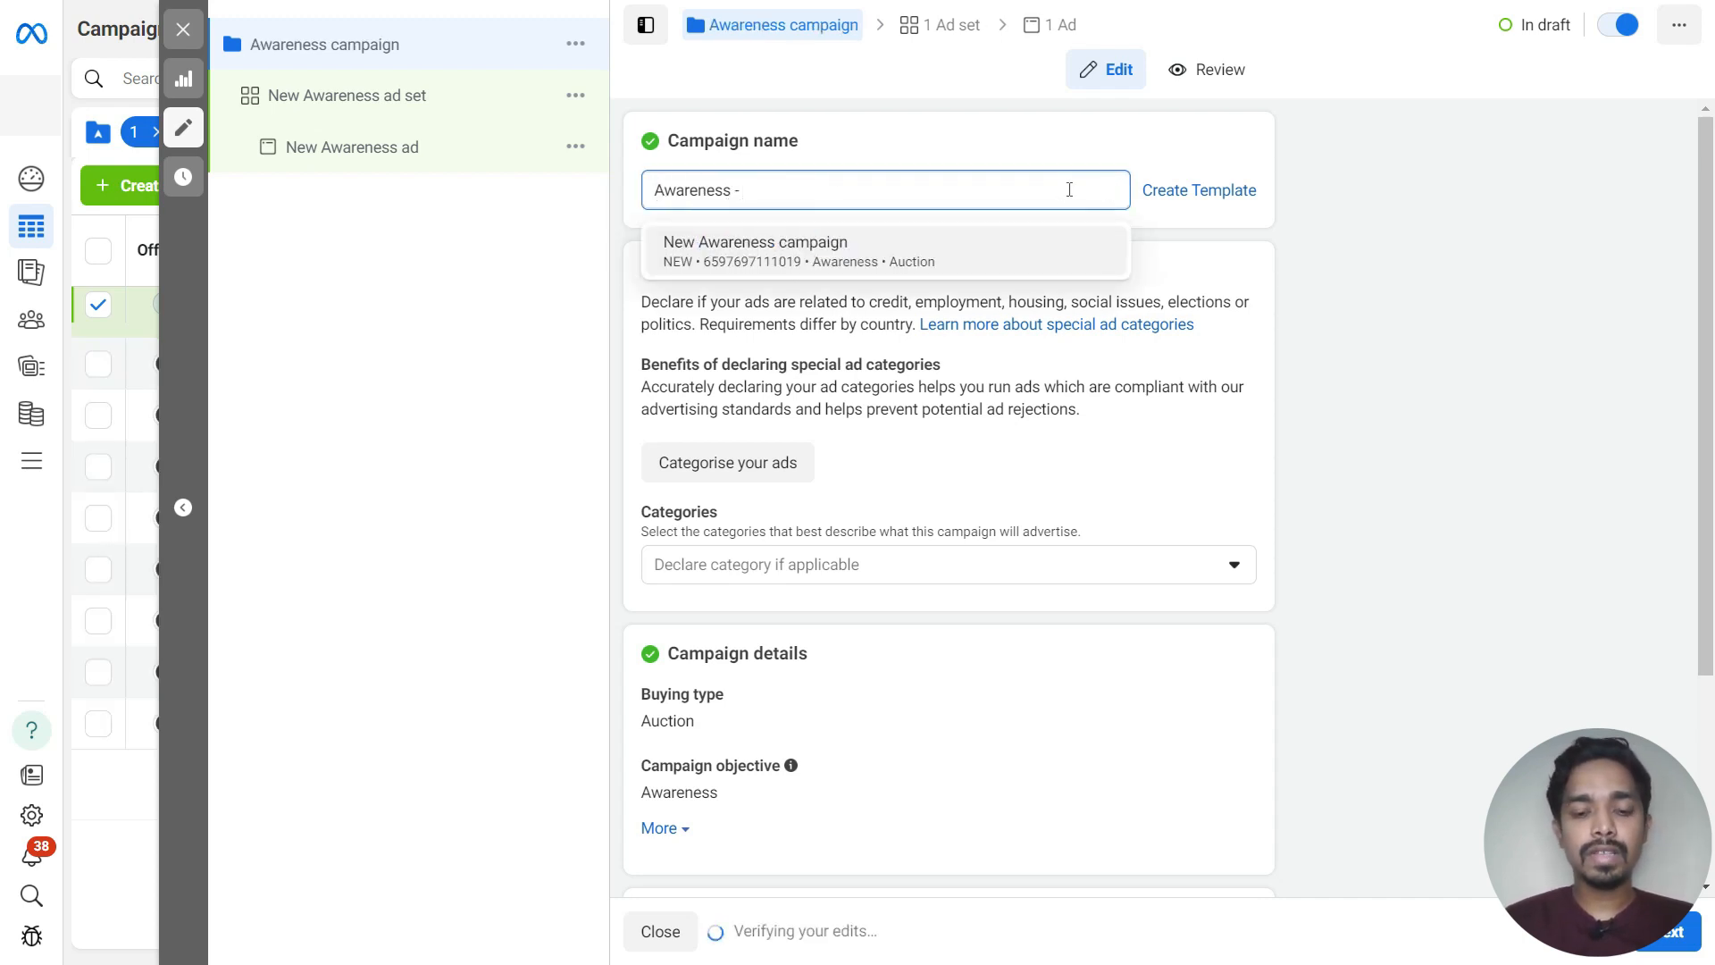
{"action": "type", "text": "Summer Sale"}
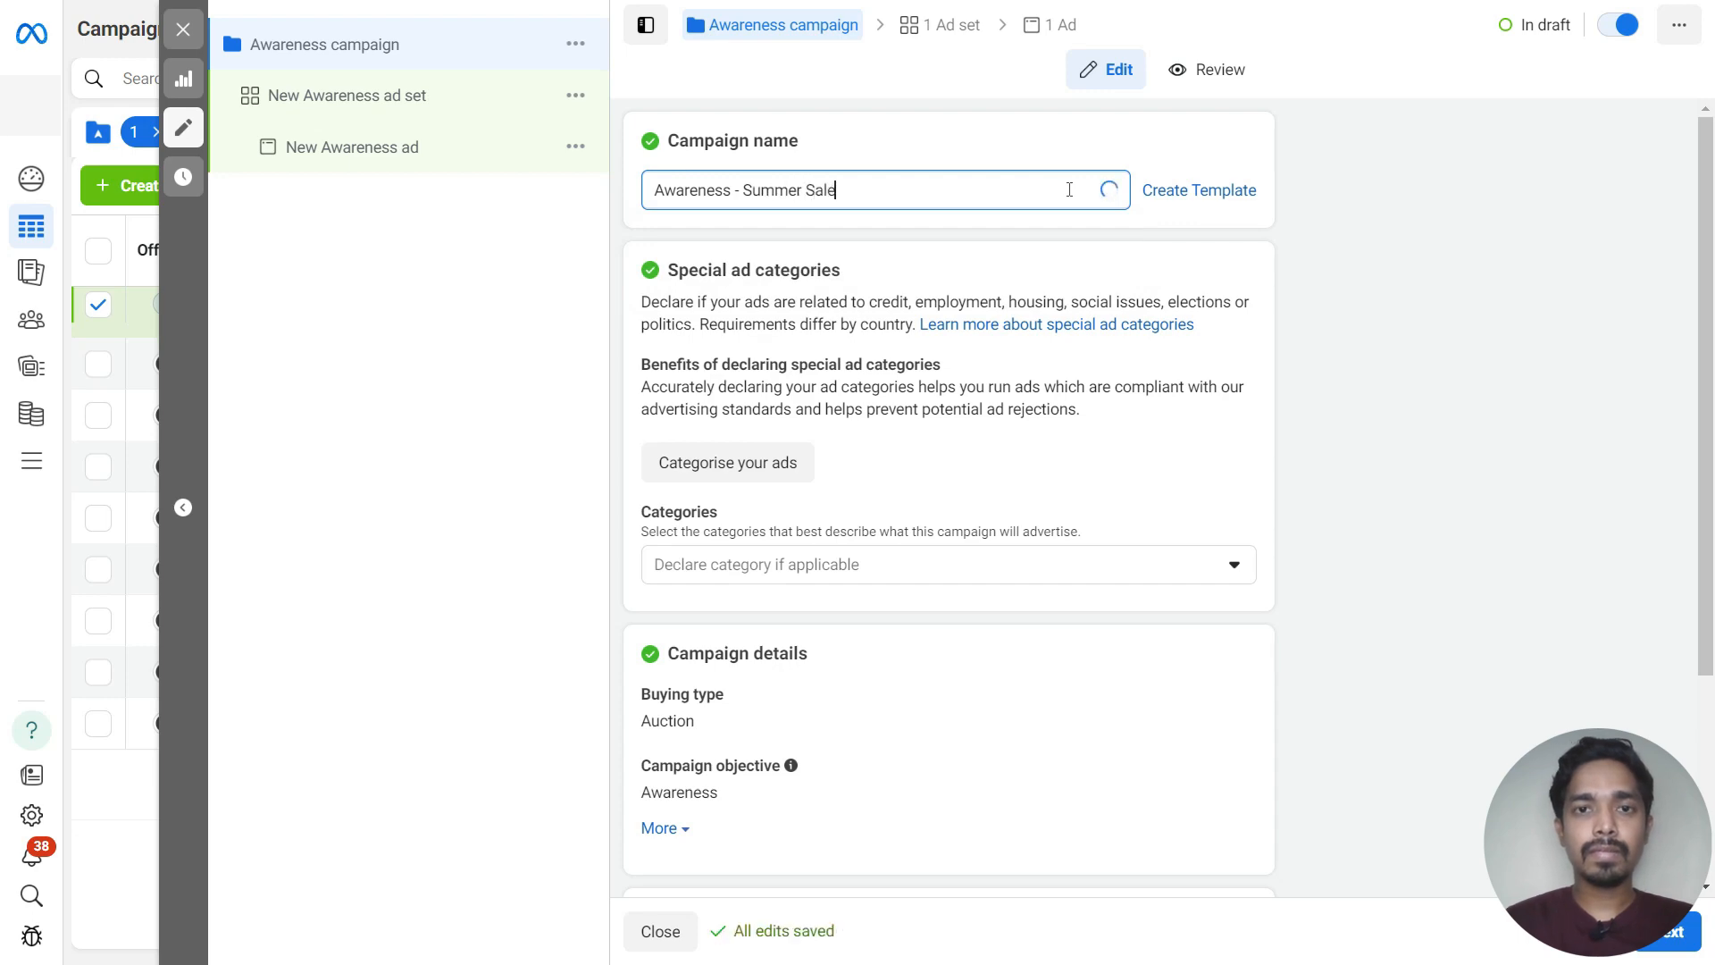
{"action": "scroll", "coordinate": [855, 390], "scroll_direction": "down", "scroll_amount": 3}
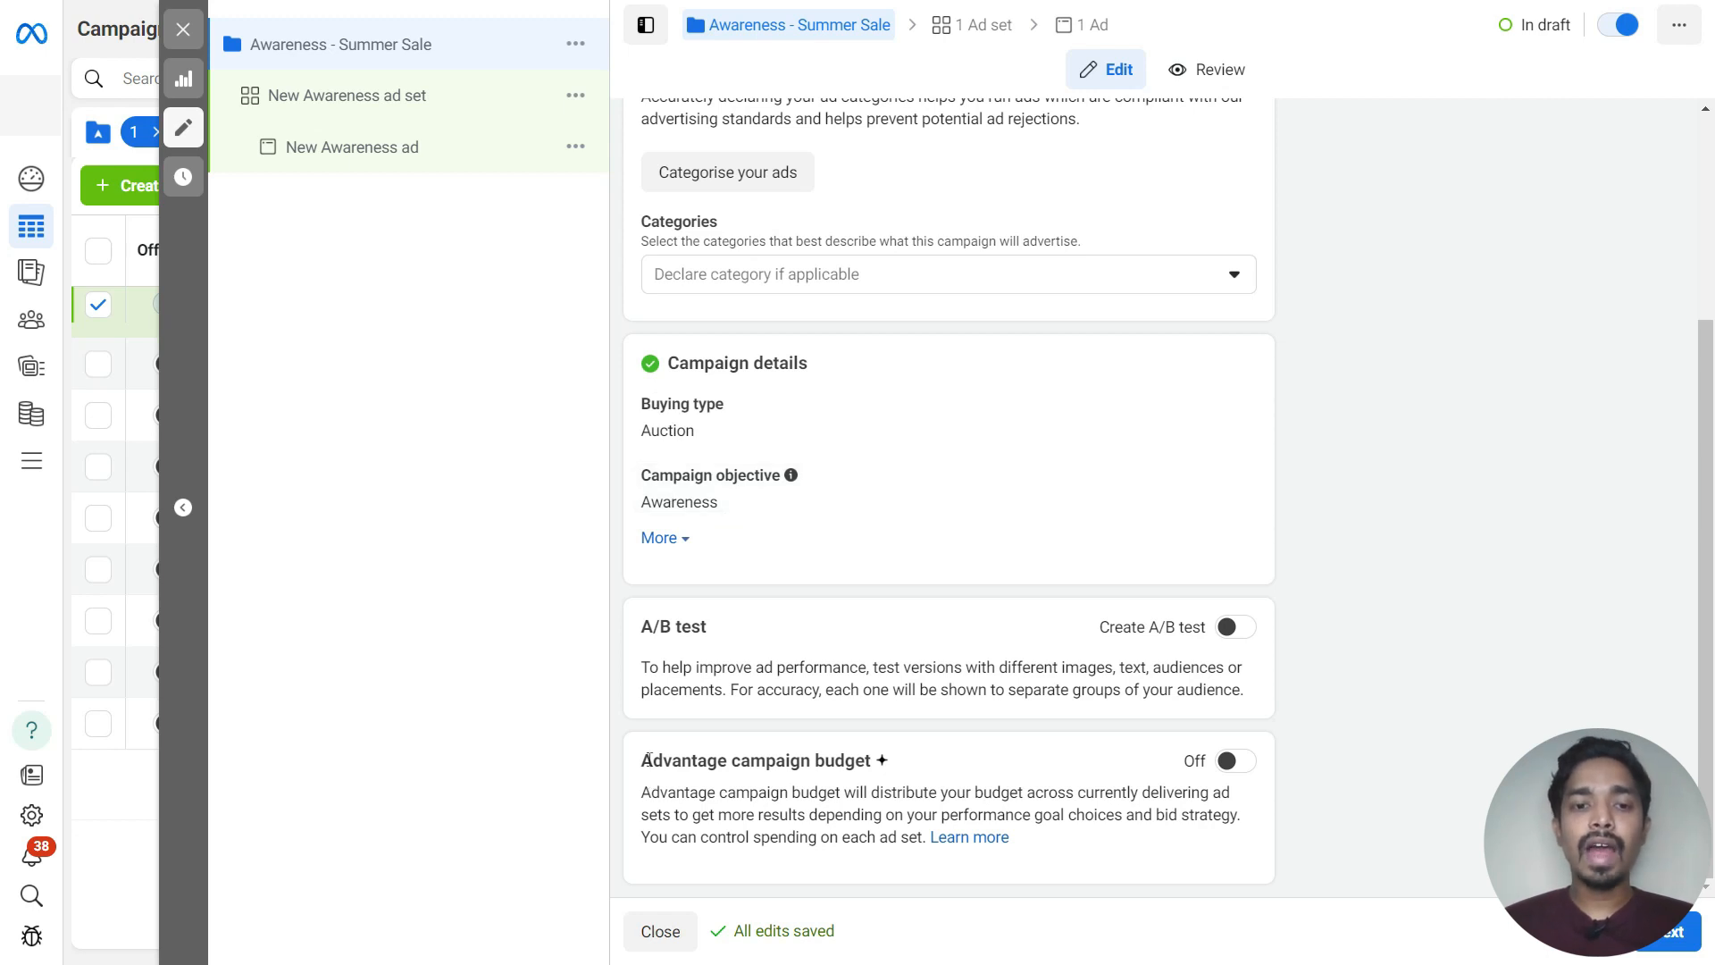
{"action": "left_click_drag", "start_coordinate": [645, 759], "coordinate": [904, 765]}
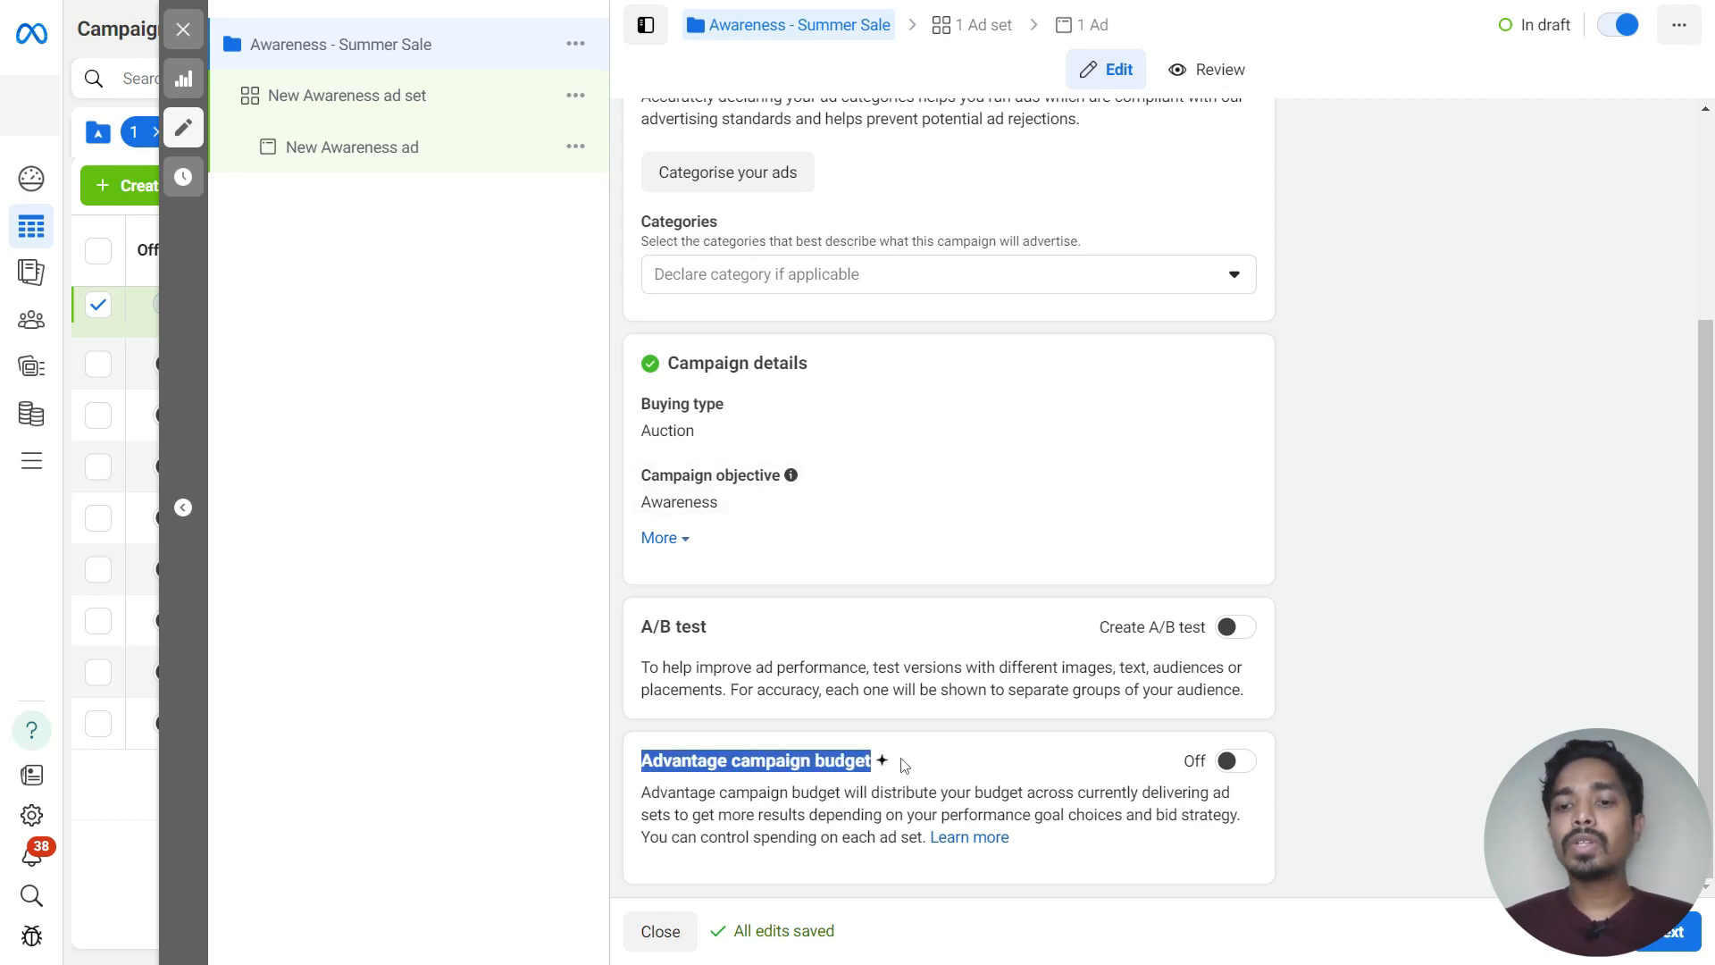
{"action": "left_click", "coordinate": [1234, 761]}
{"action": "scroll", "coordinate": [1225, 746], "scroll_direction": "down", "scroll_amount": 3}
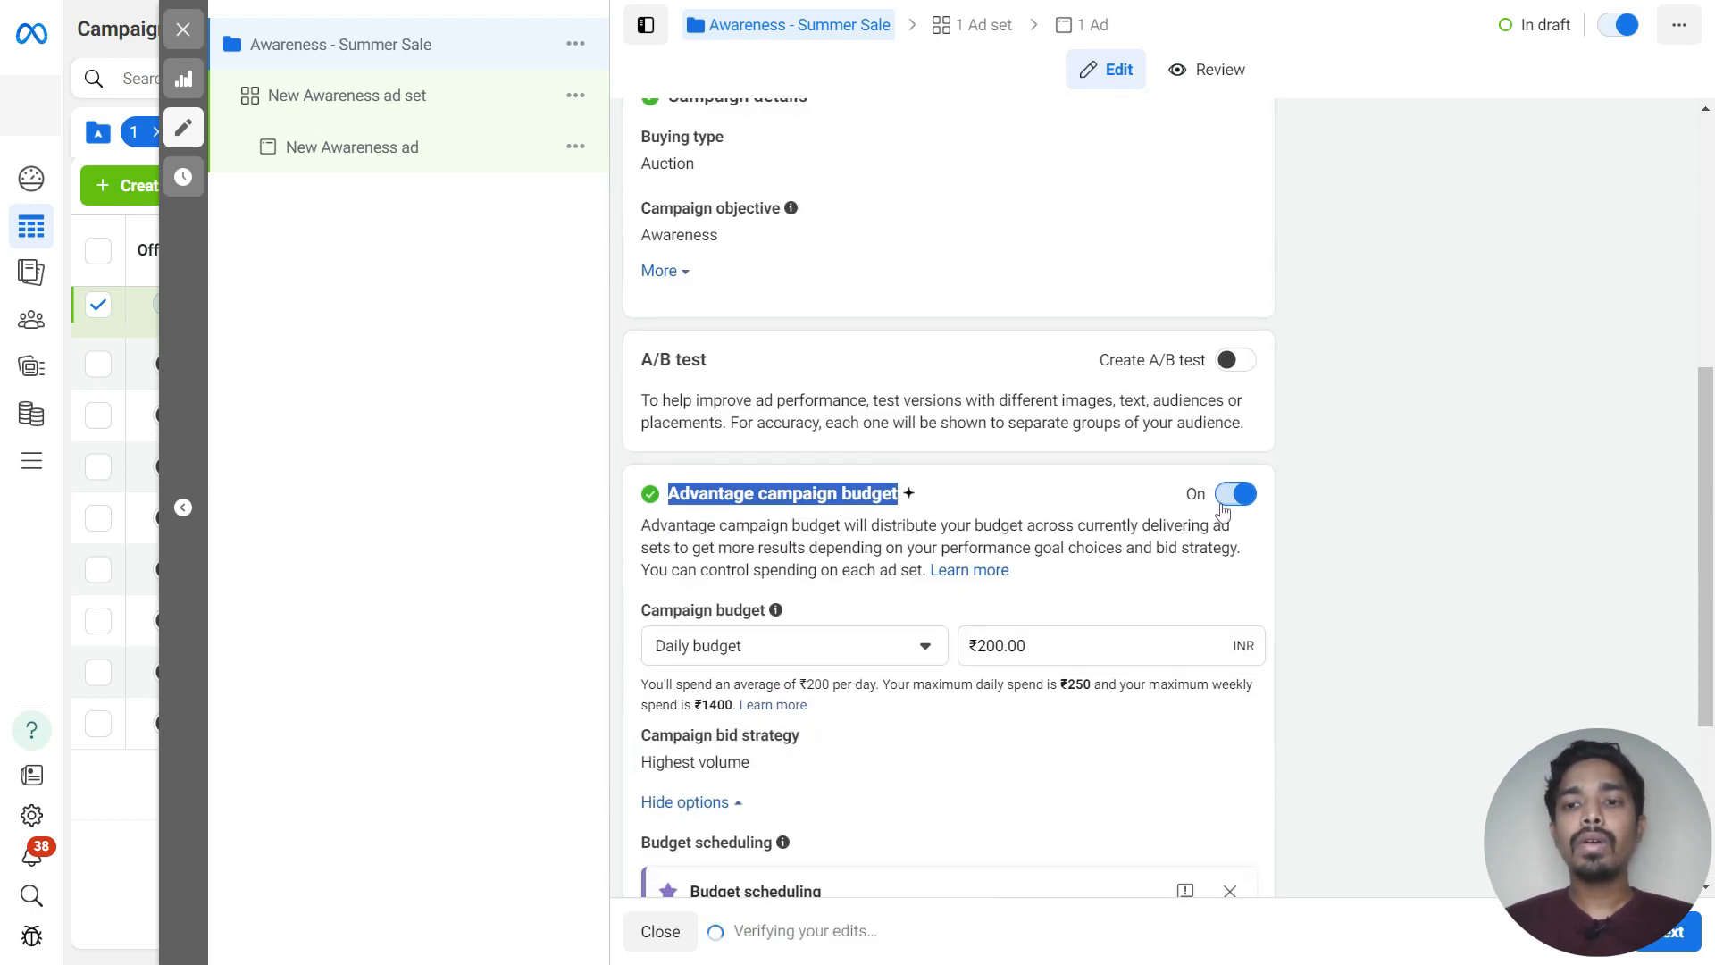
{"action": "left_click", "coordinate": [1227, 507]}
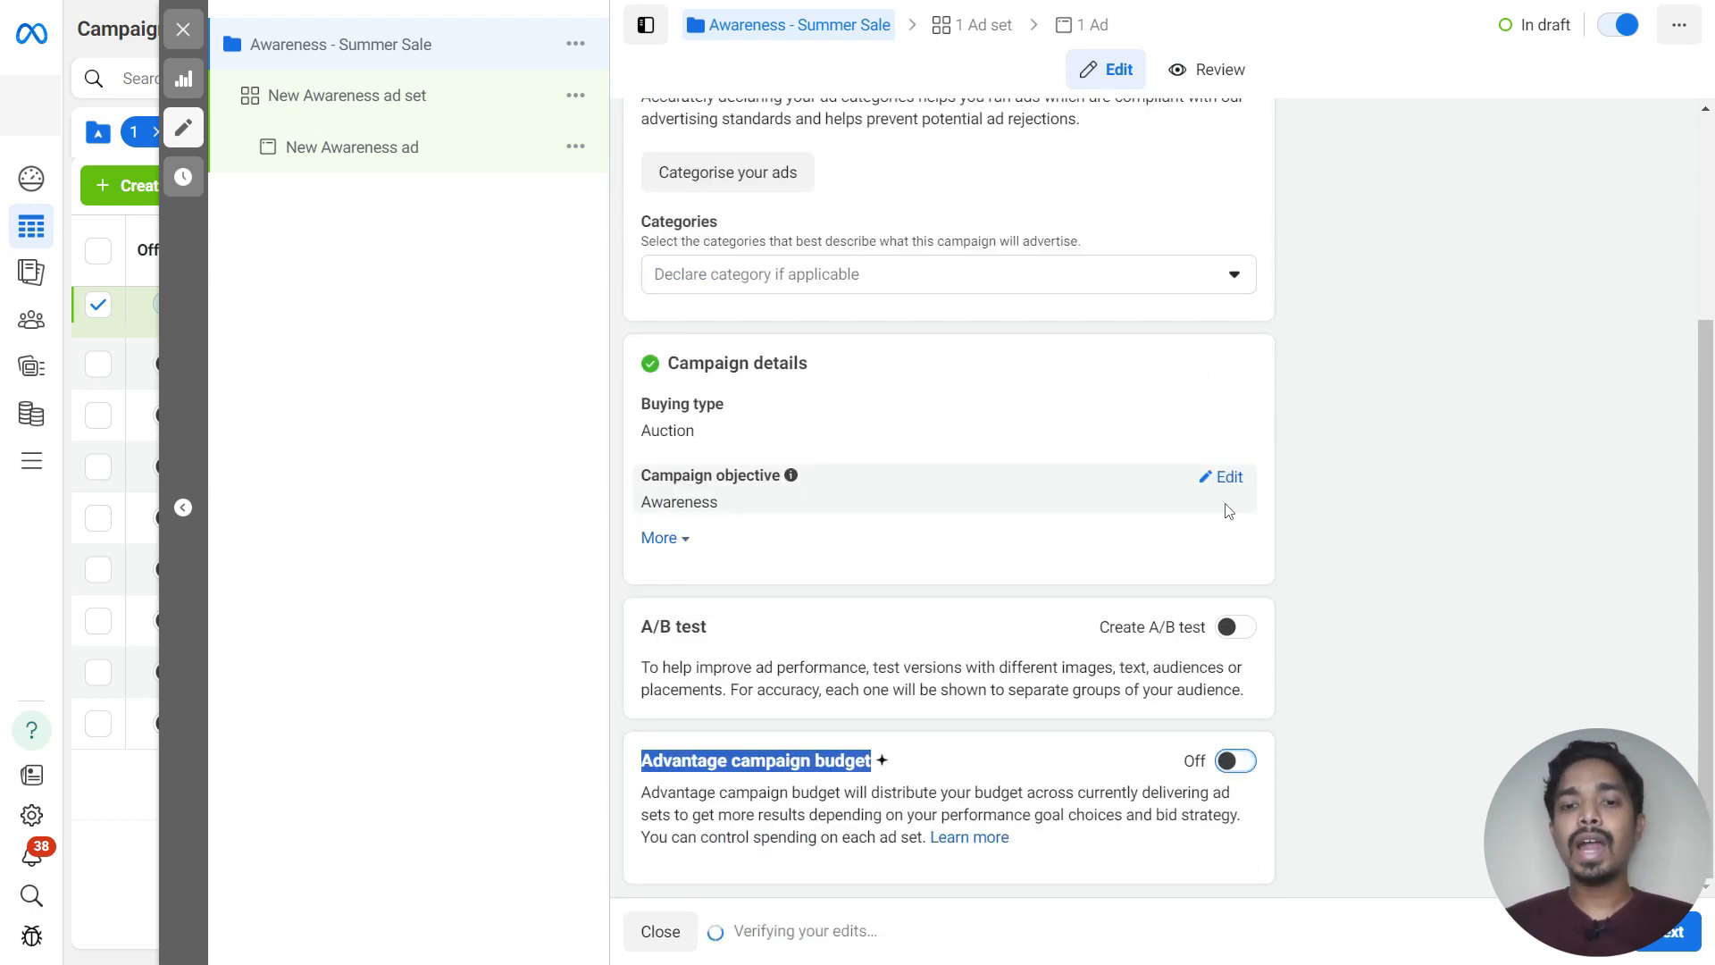
Open the ad set and rename it to Brand Awareness
{"action": "scroll", "coordinate": [796, 375], "scroll_direction": "up", "scroll_amount": 3}
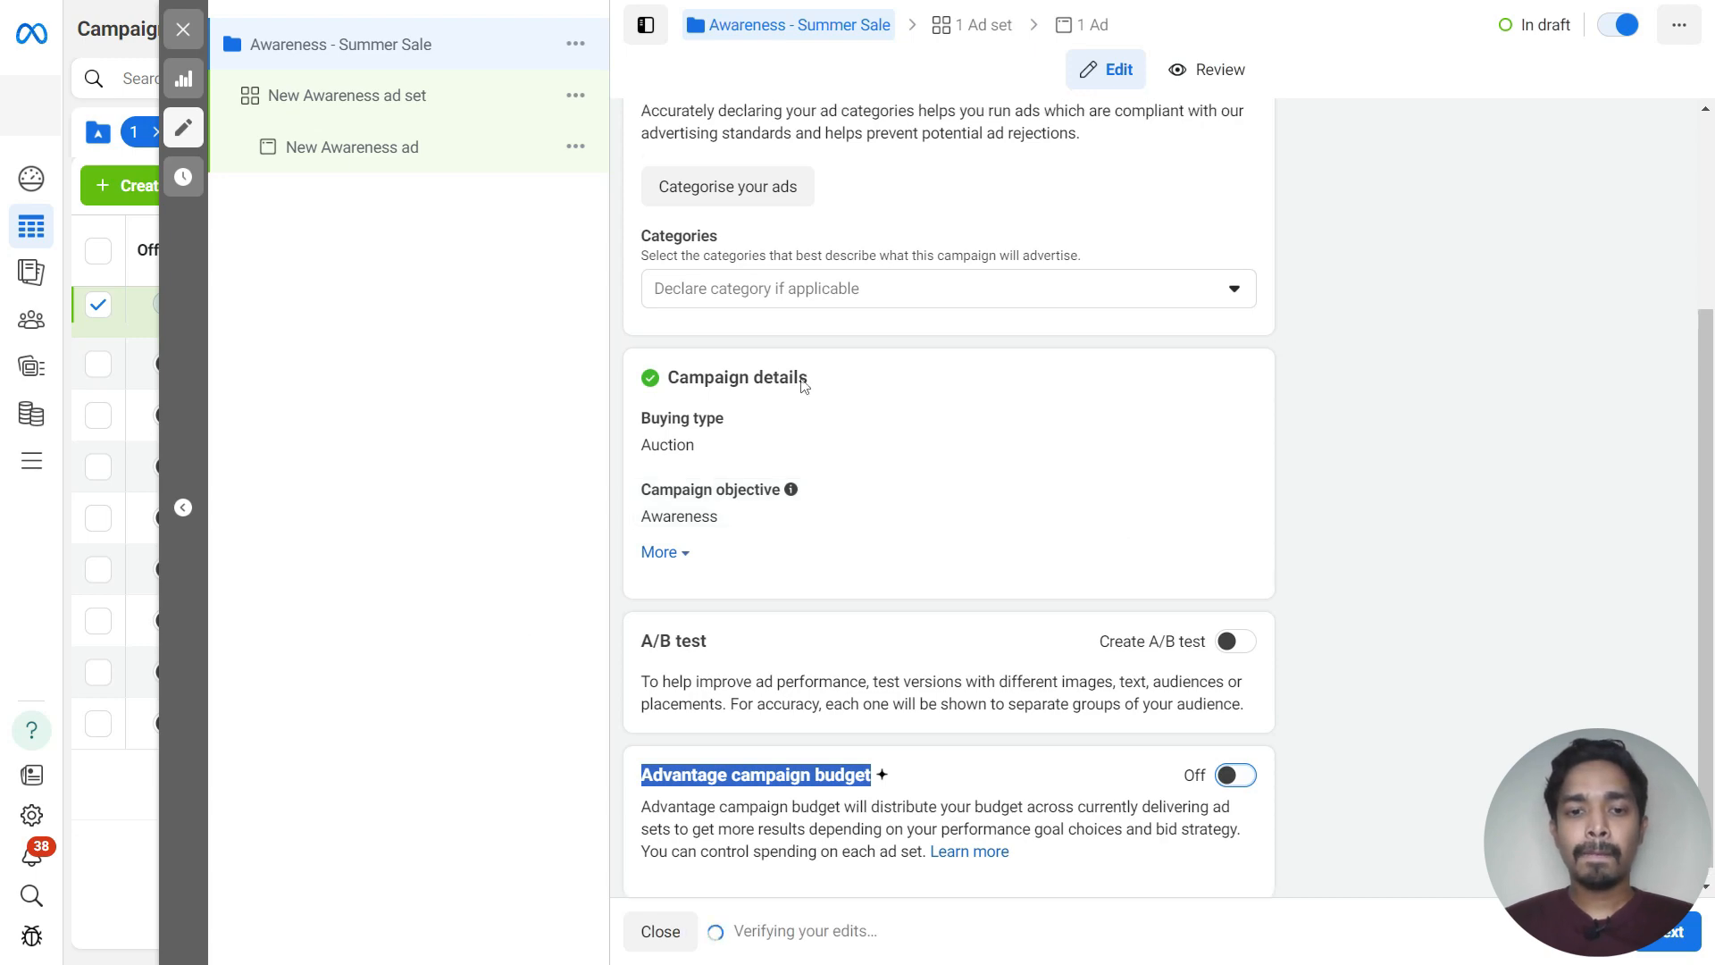
{"action": "left_click", "coordinate": [363, 106]}
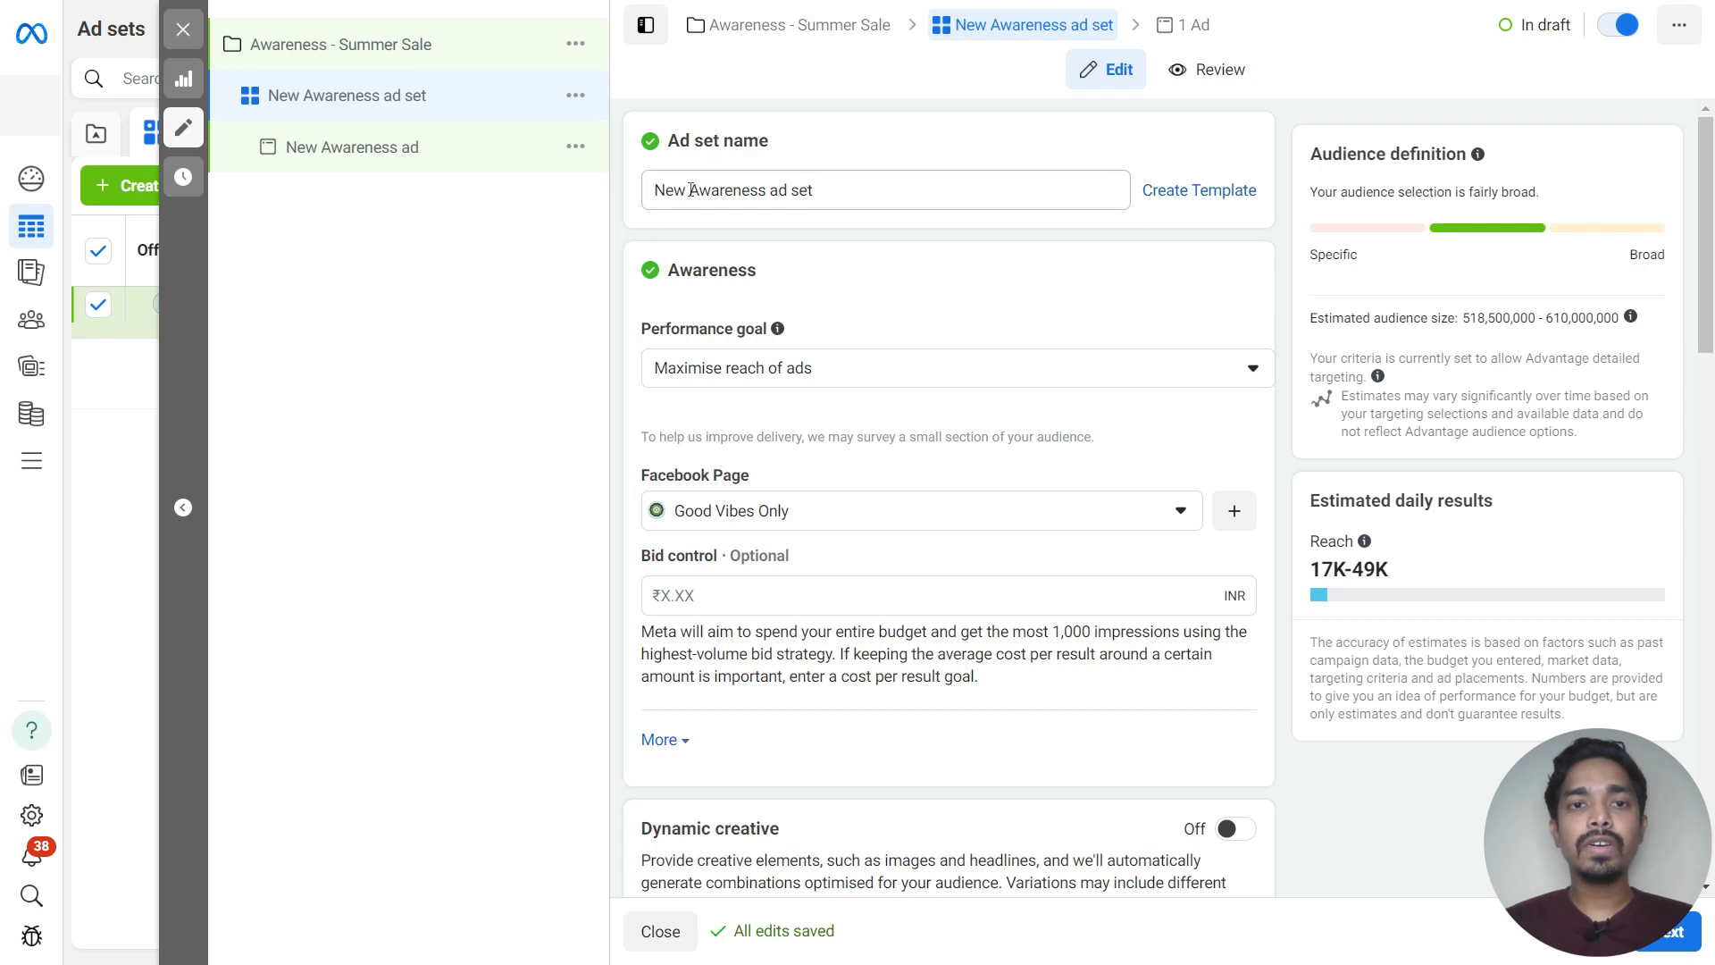
{"action": "left_click_drag", "start_coordinate": [690, 190], "coordinate": [600, 198]}
{"action": "key", "text": "BackSpace"}
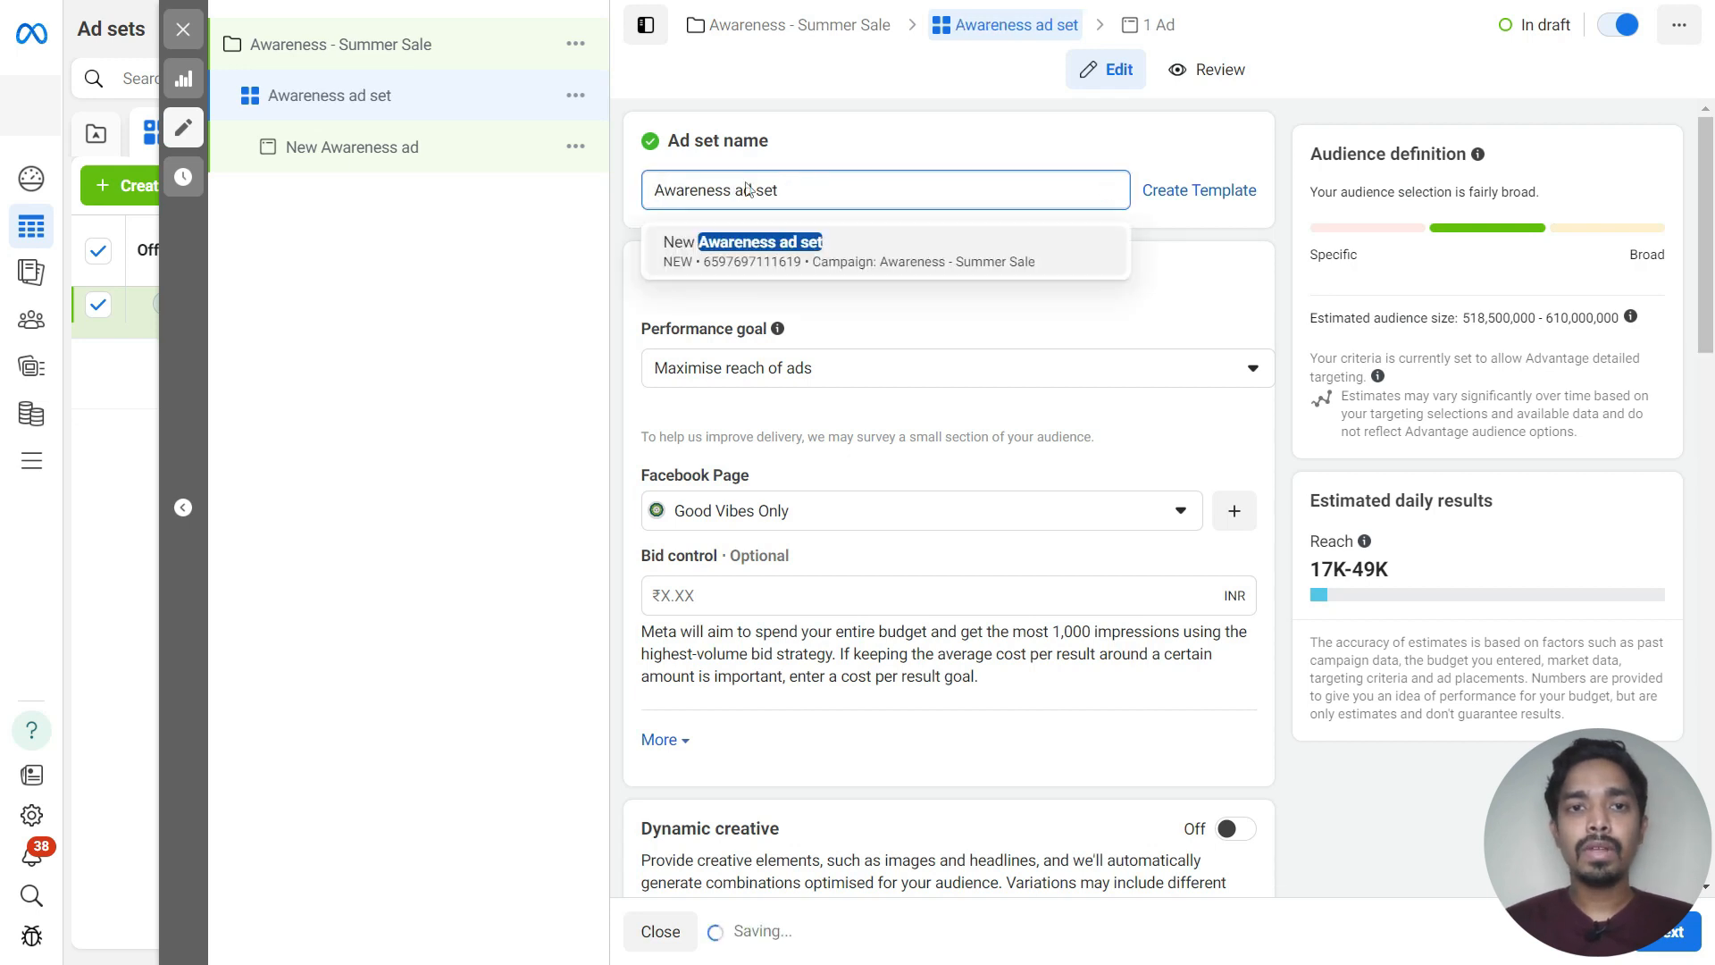
{"action": "left_click", "coordinate": [656, 190]}
{"action": "type", "text": "Brand"}
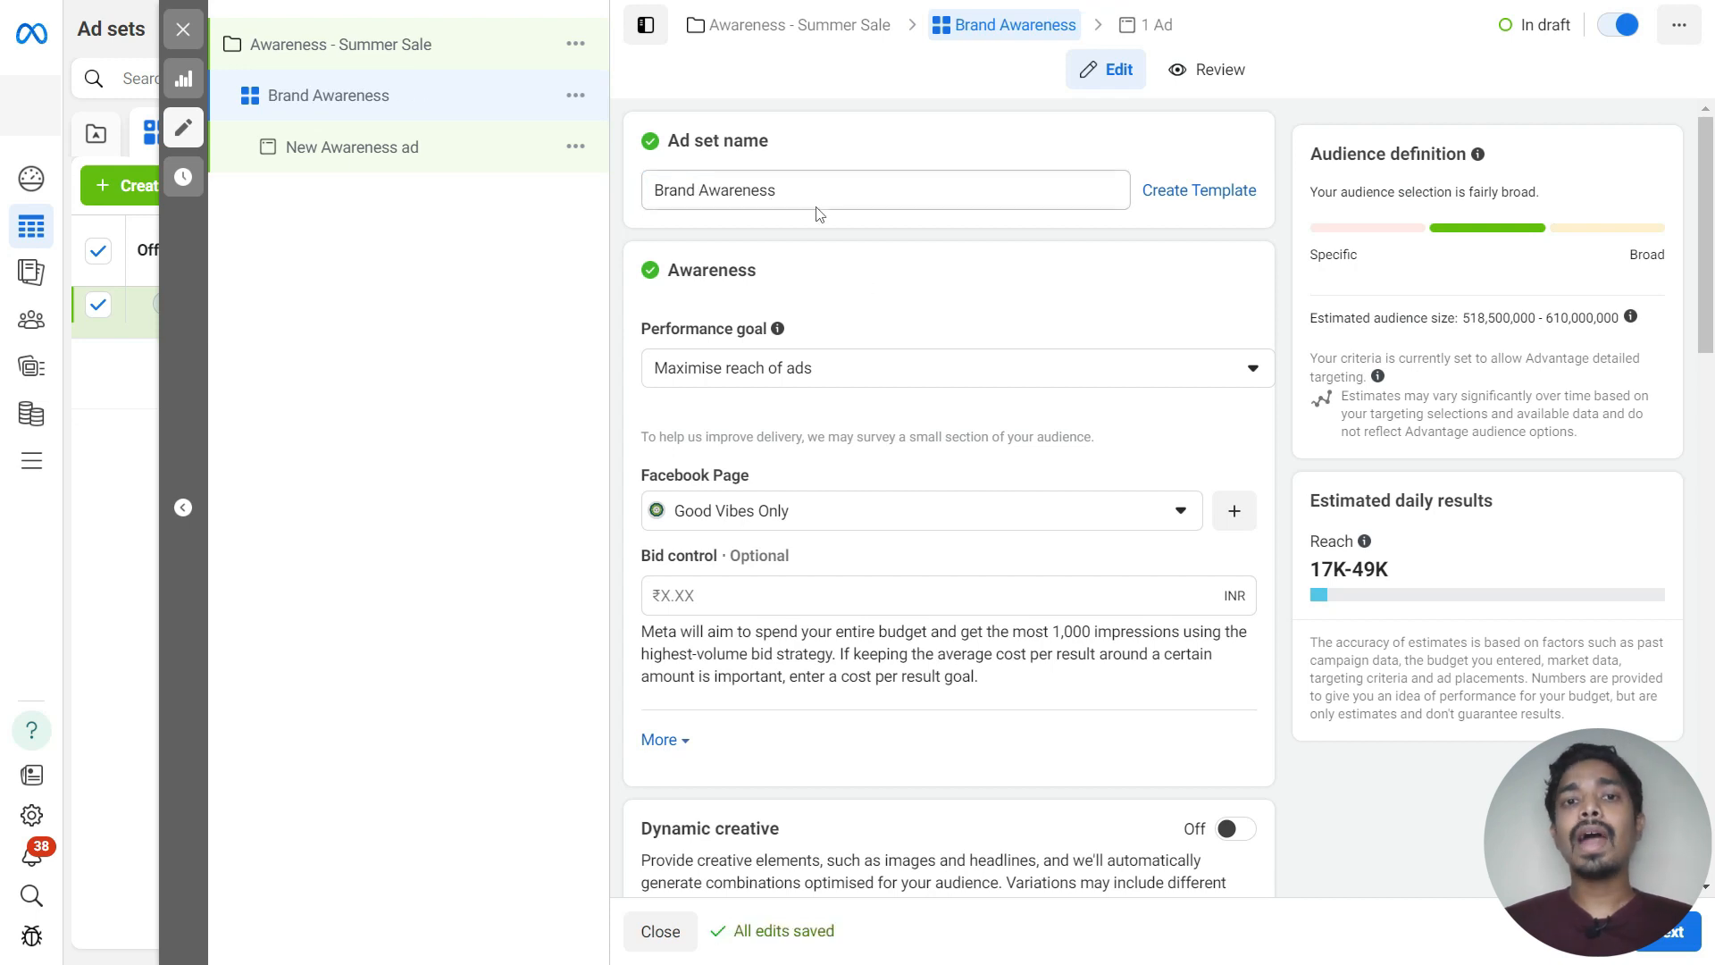
Set the ad set's performance goal to Maximise ad recall lift
{"action": "left_click_drag", "start_coordinate": [796, 196], "coordinate": [640, 207]}
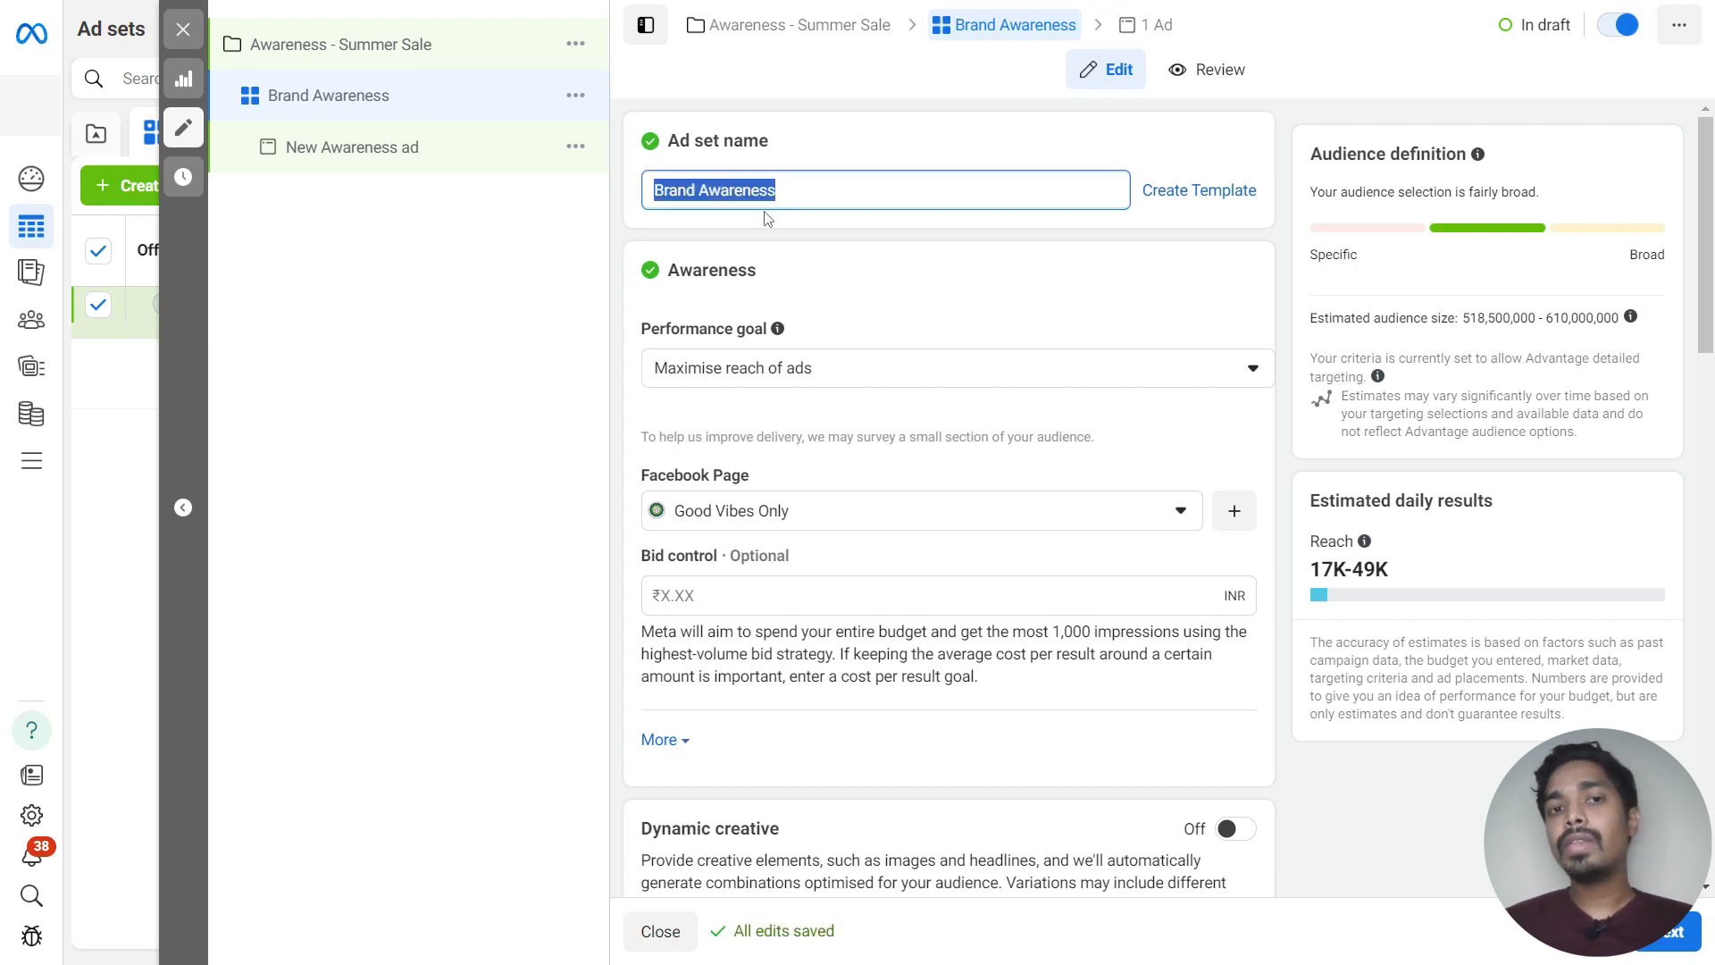
{"action": "left_click", "coordinate": [890, 259]}
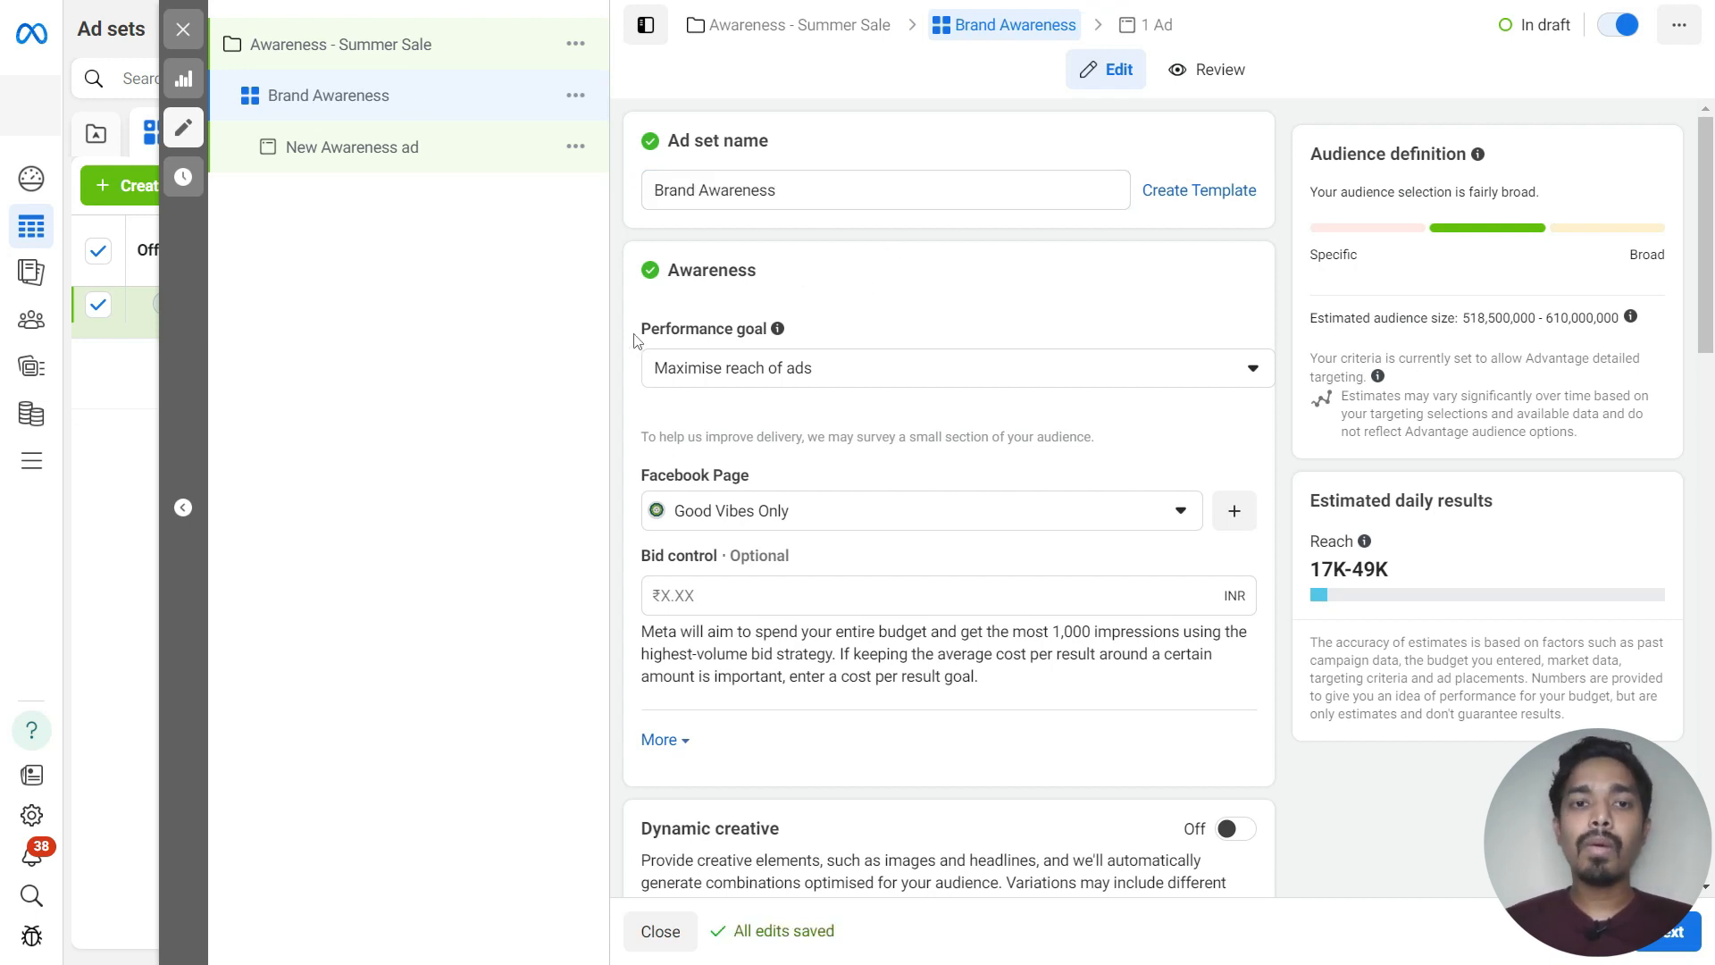
{"action": "left_click_drag", "start_coordinate": [637, 339], "coordinate": [725, 338]}
{"action": "left_click", "coordinate": [861, 379]}
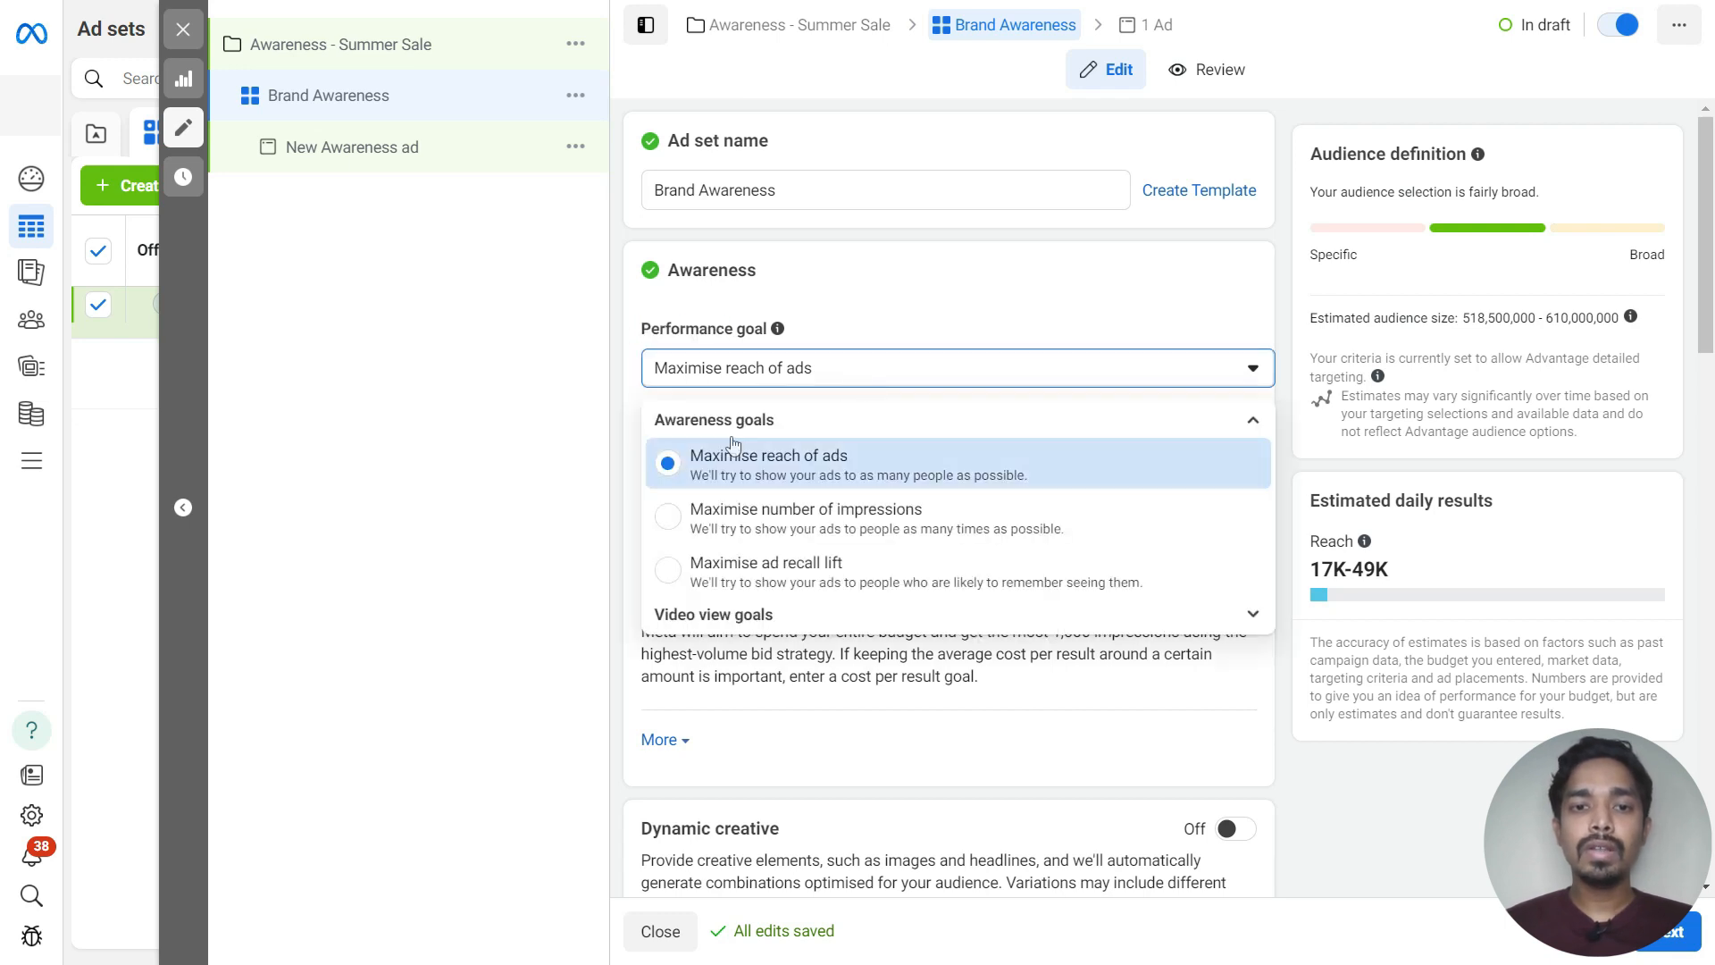
{"action": "left_click", "coordinate": [670, 571]}
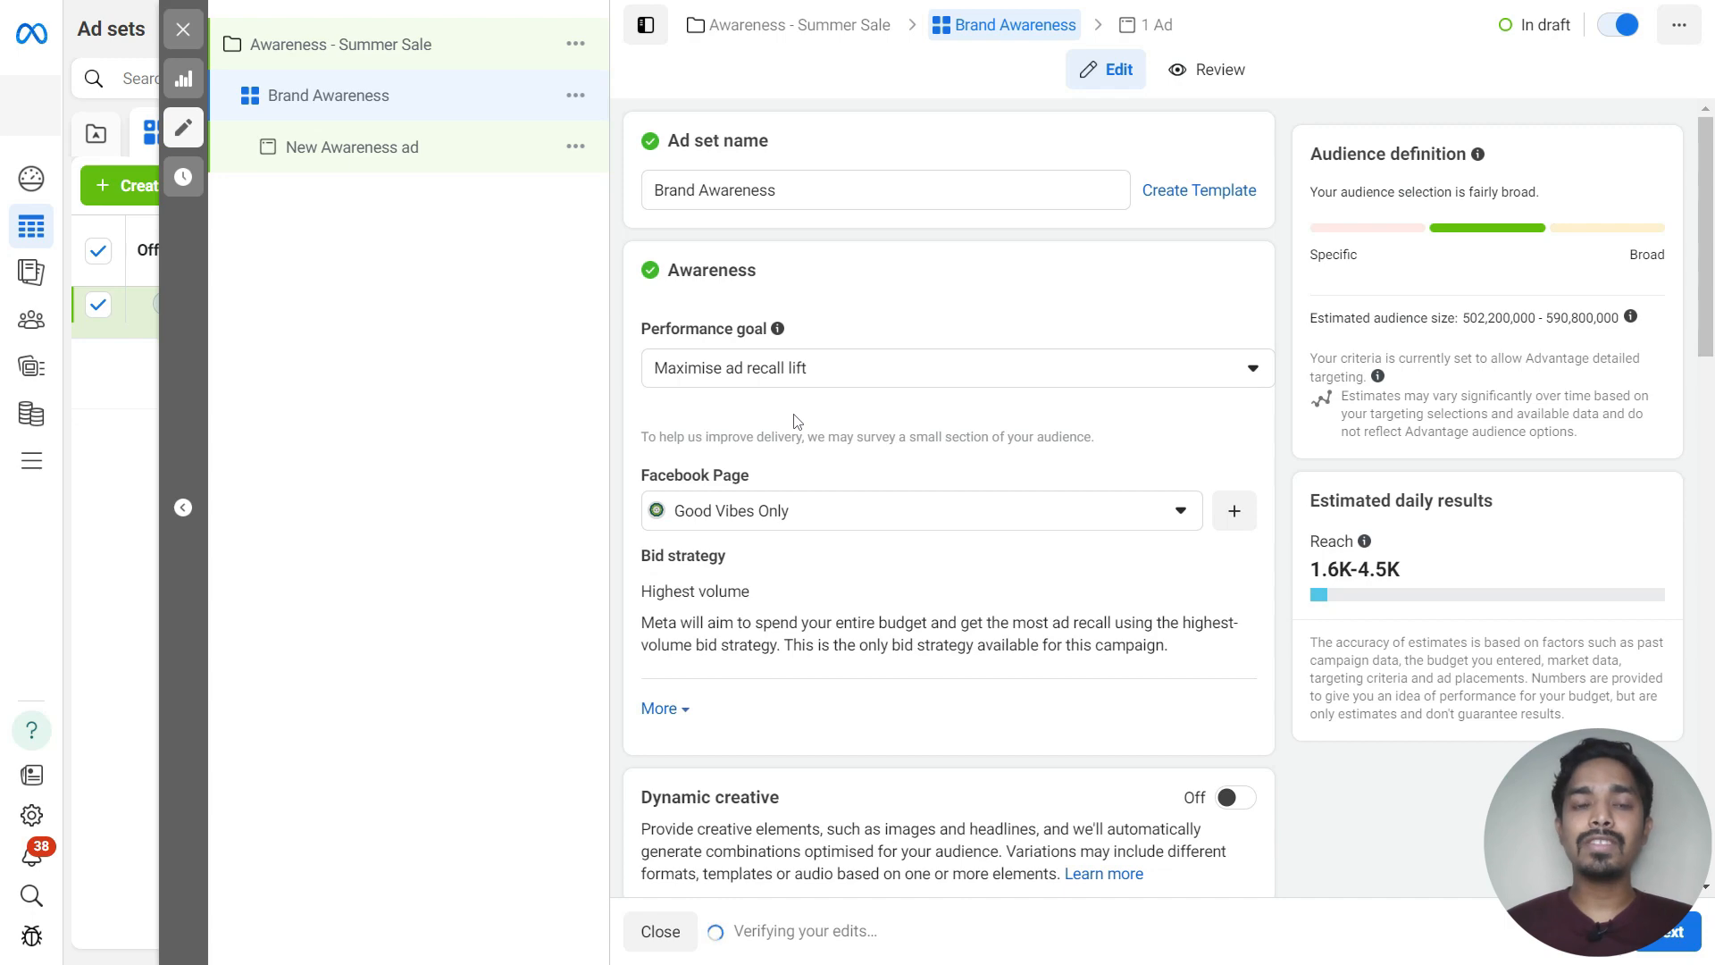
Set the ad set's daily budget to ₹250
{"action": "scroll", "coordinate": [797, 421], "scroll_direction": "down", "scroll_amount": 2}
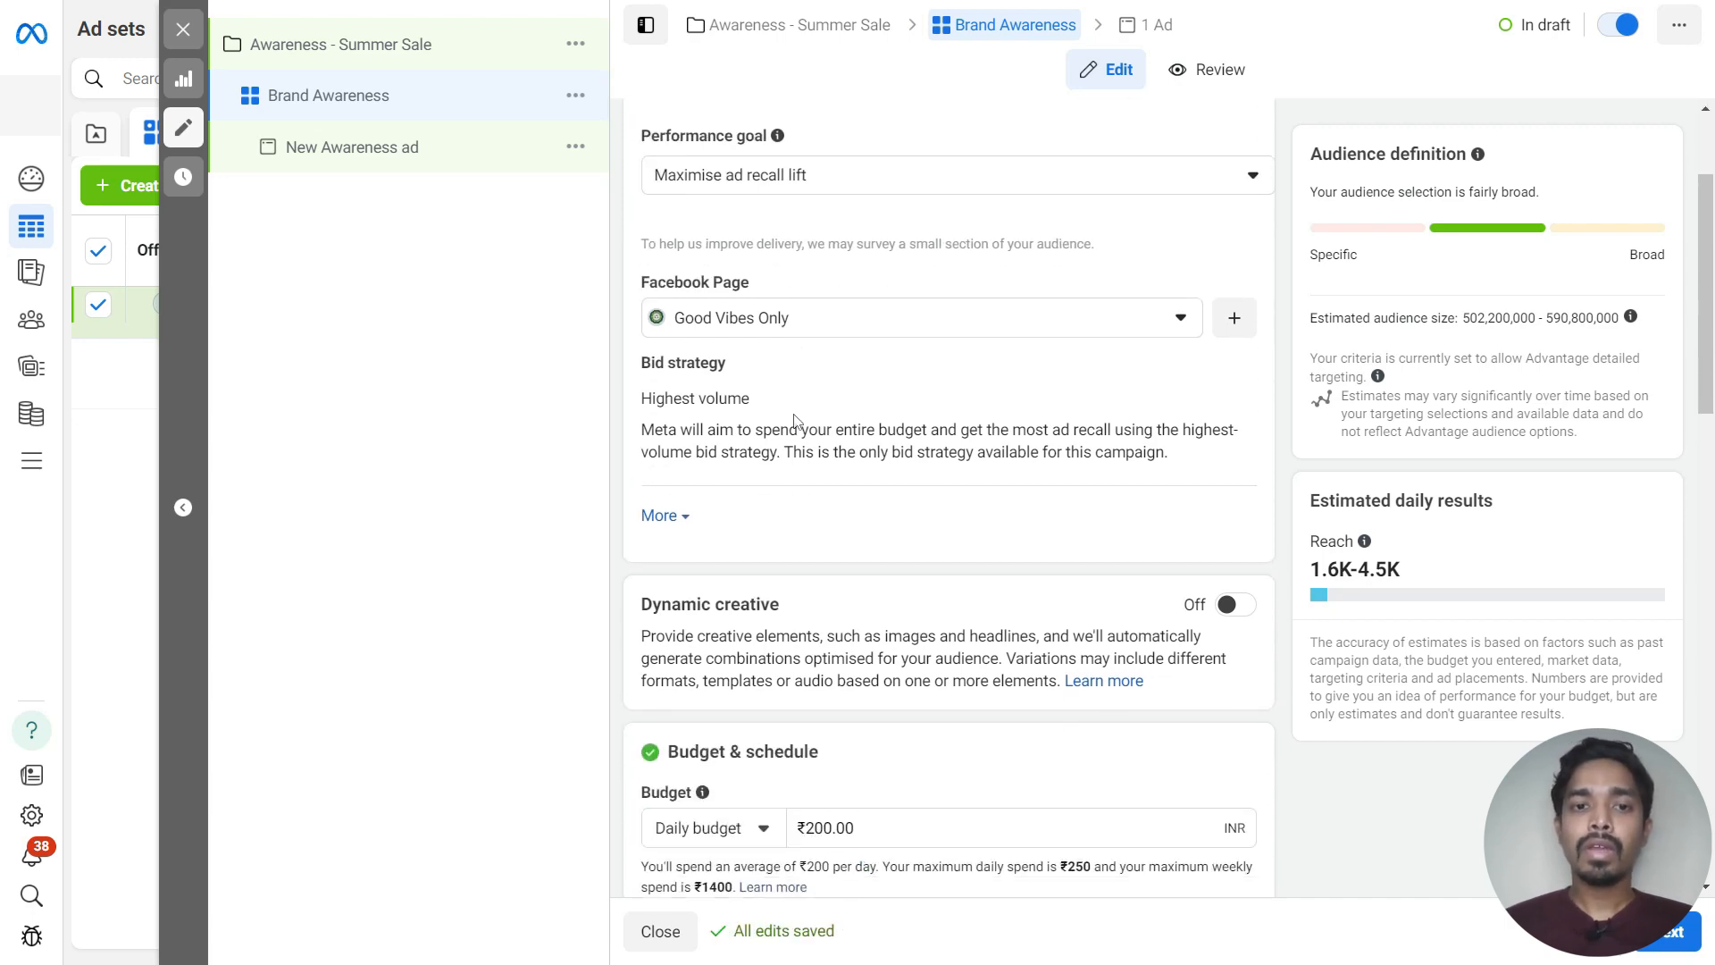
{"action": "scroll", "coordinate": [715, 354], "scroll_direction": "down", "scroll_amount": 5}
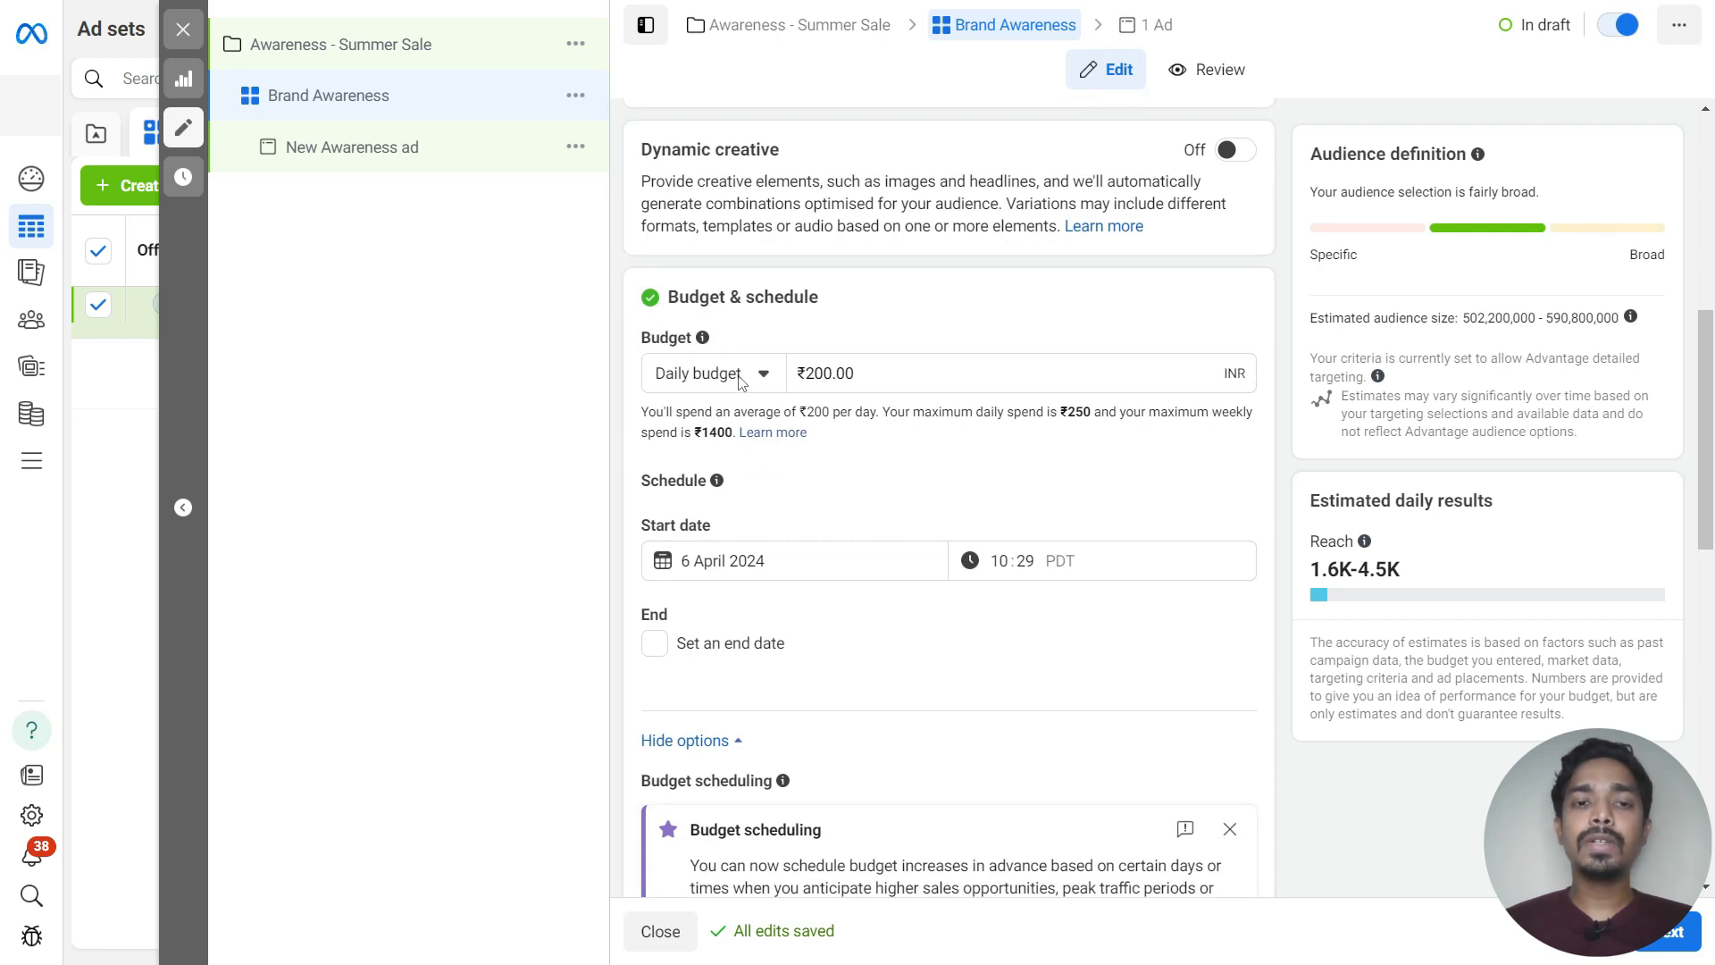
{"action": "double_click", "coordinate": [853, 376]}
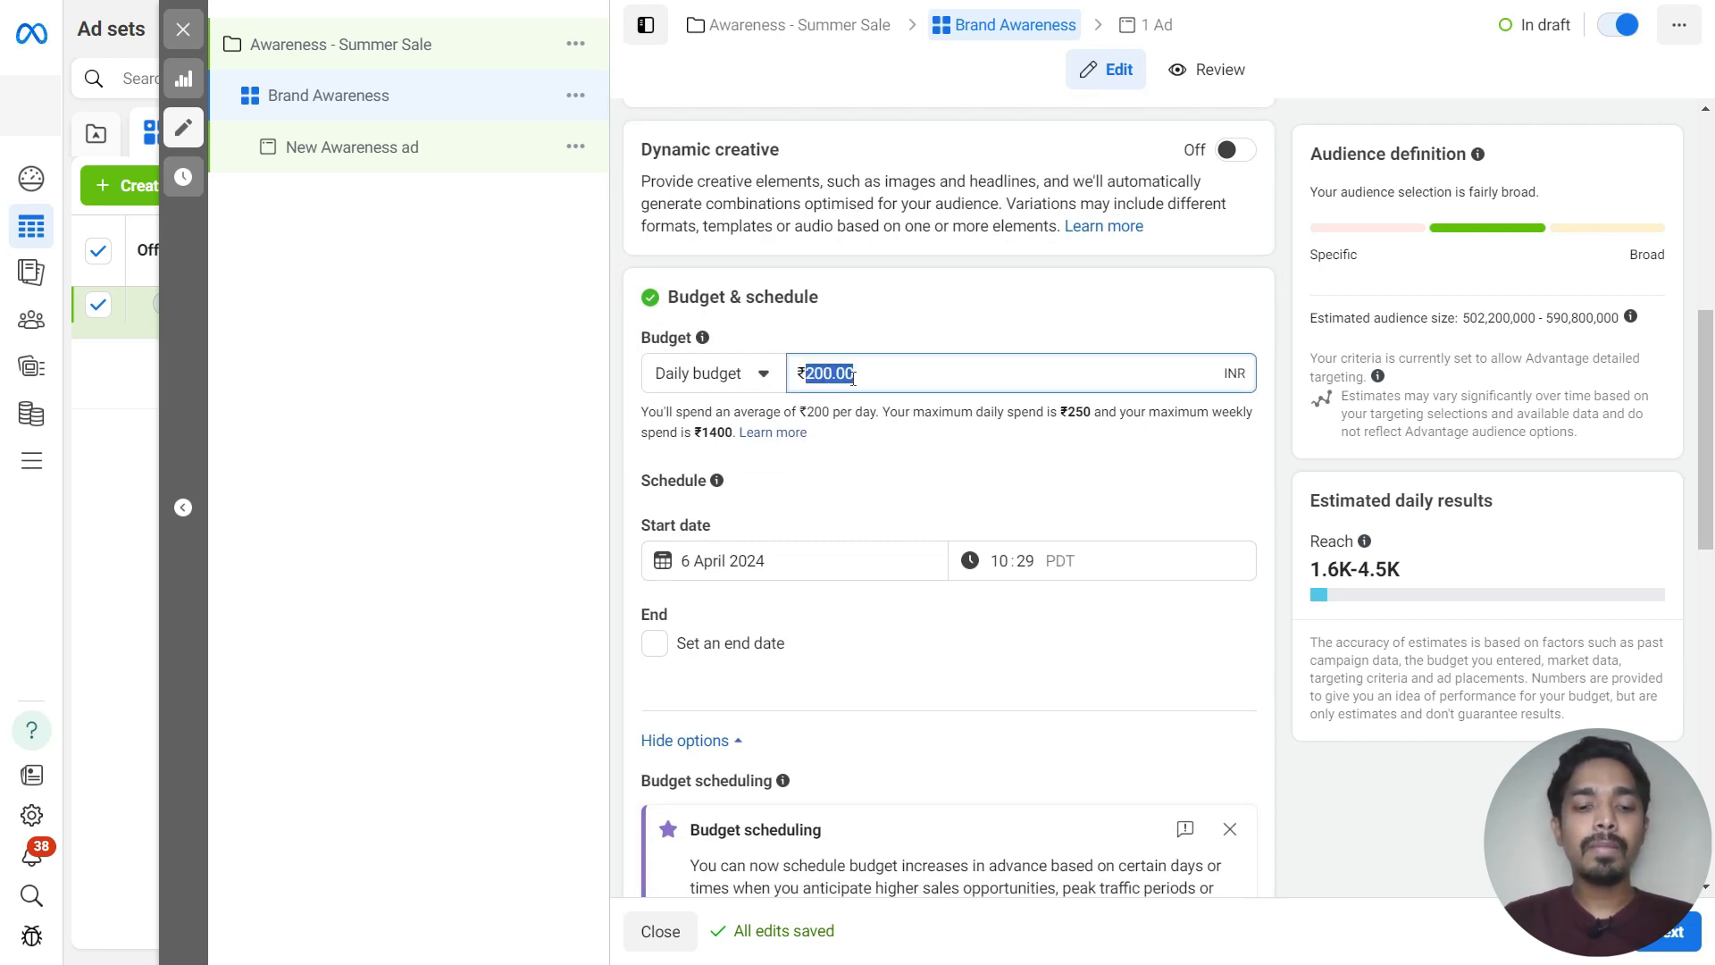
{"action": "type", "text": "250"}
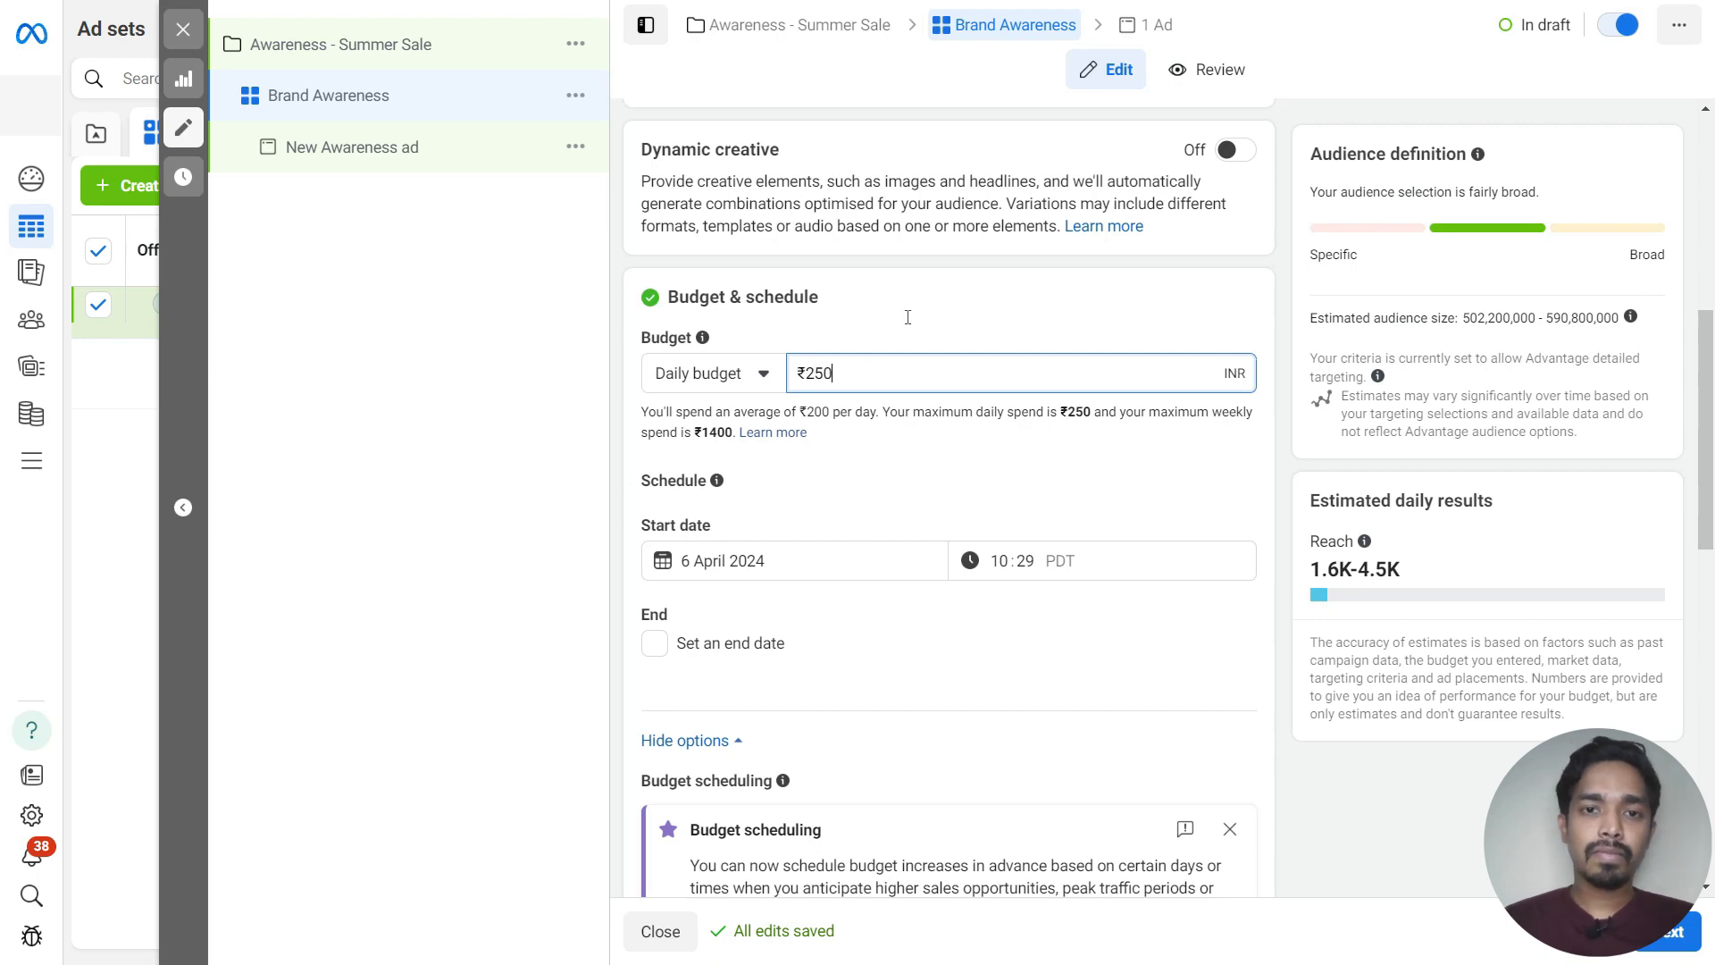
{"action": "left_click", "coordinate": [908, 317]}
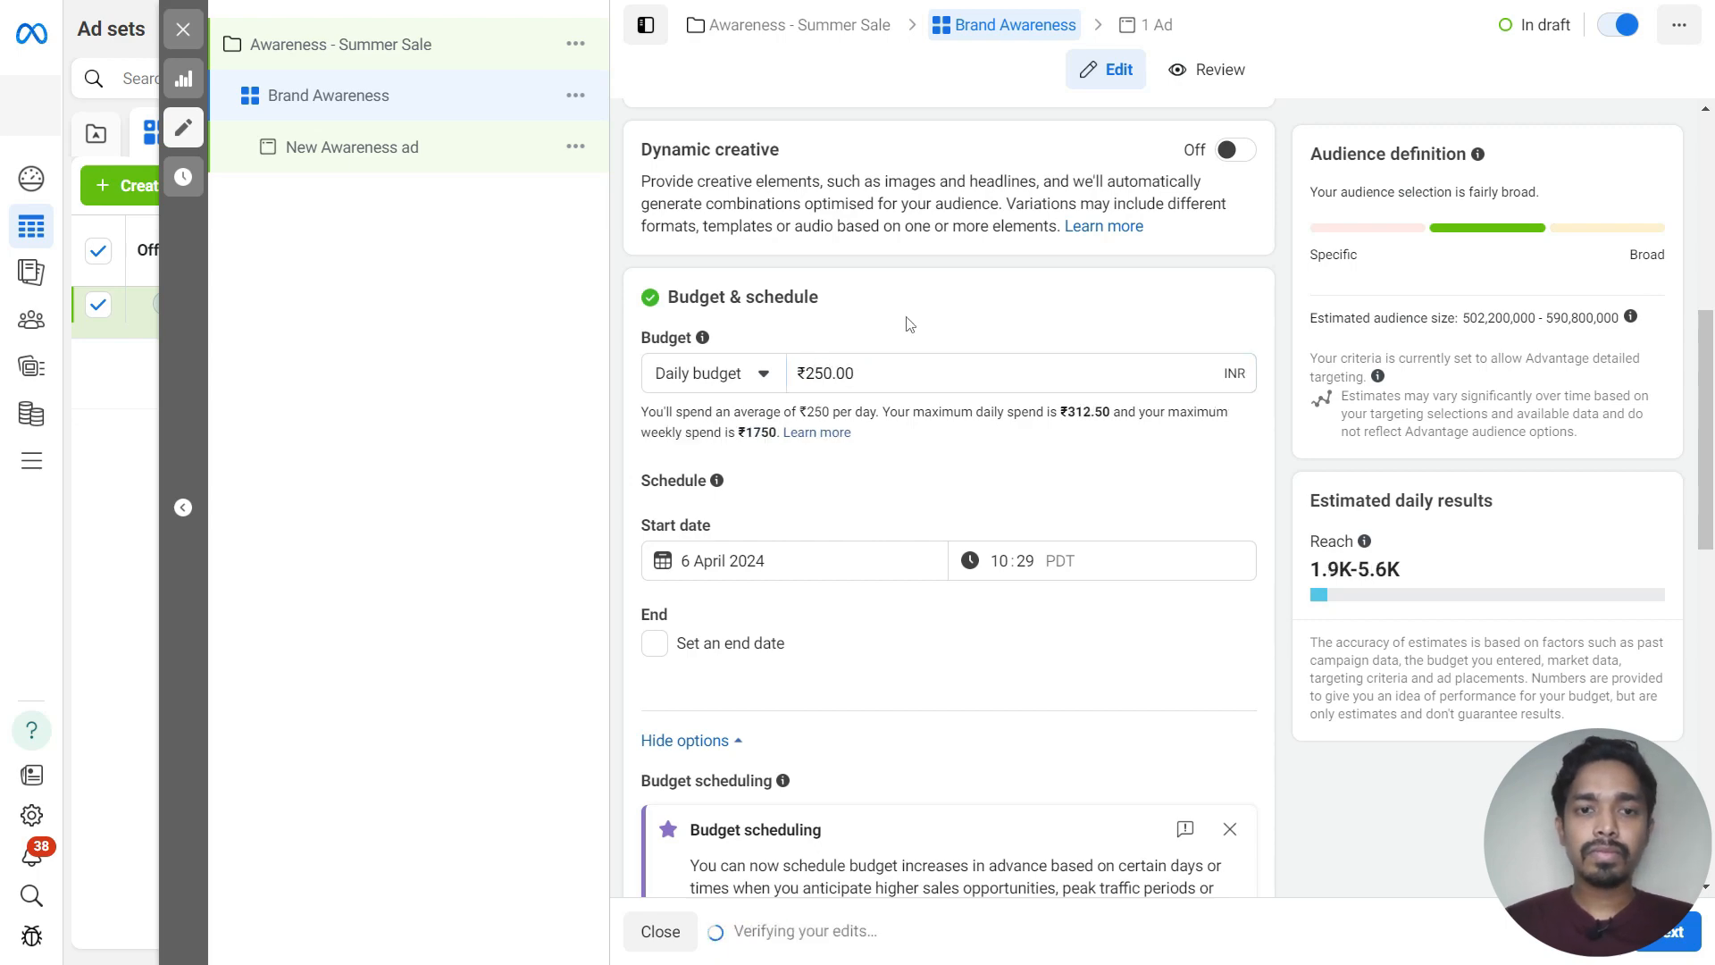
Restrict the India location to Only include cities
{"action": "scroll", "coordinate": [909, 320], "scroll_direction": "down", "scroll_amount": 10}
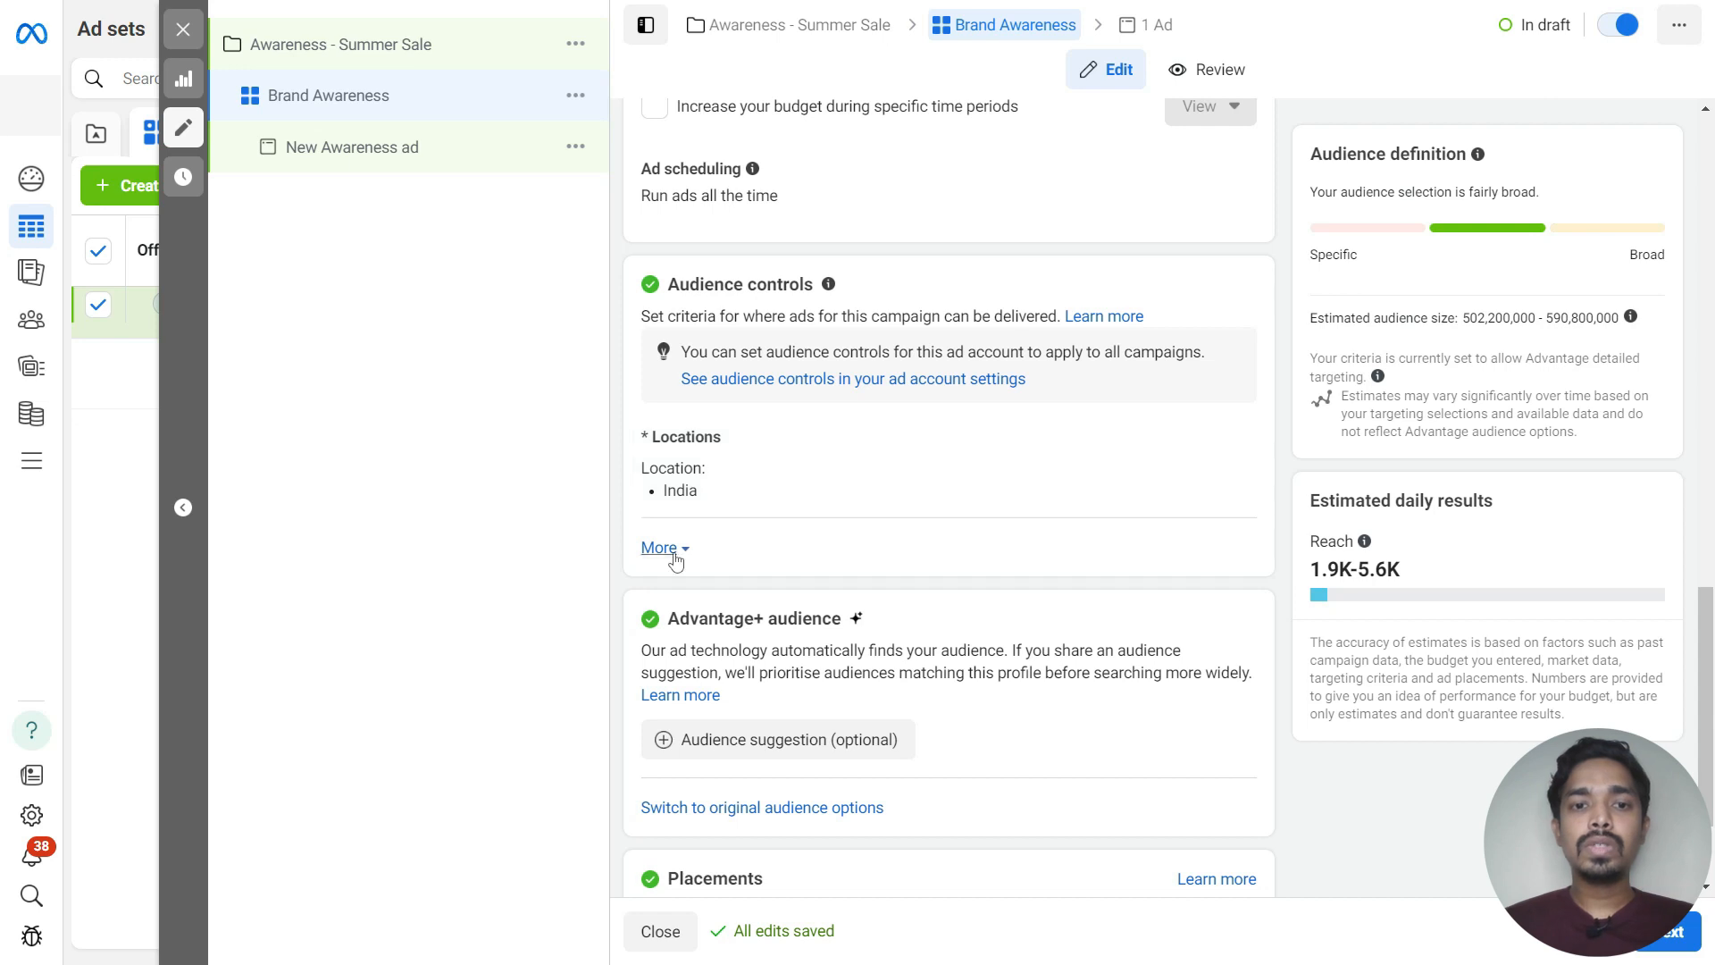
{"action": "left_click", "coordinate": [1229, 441]}
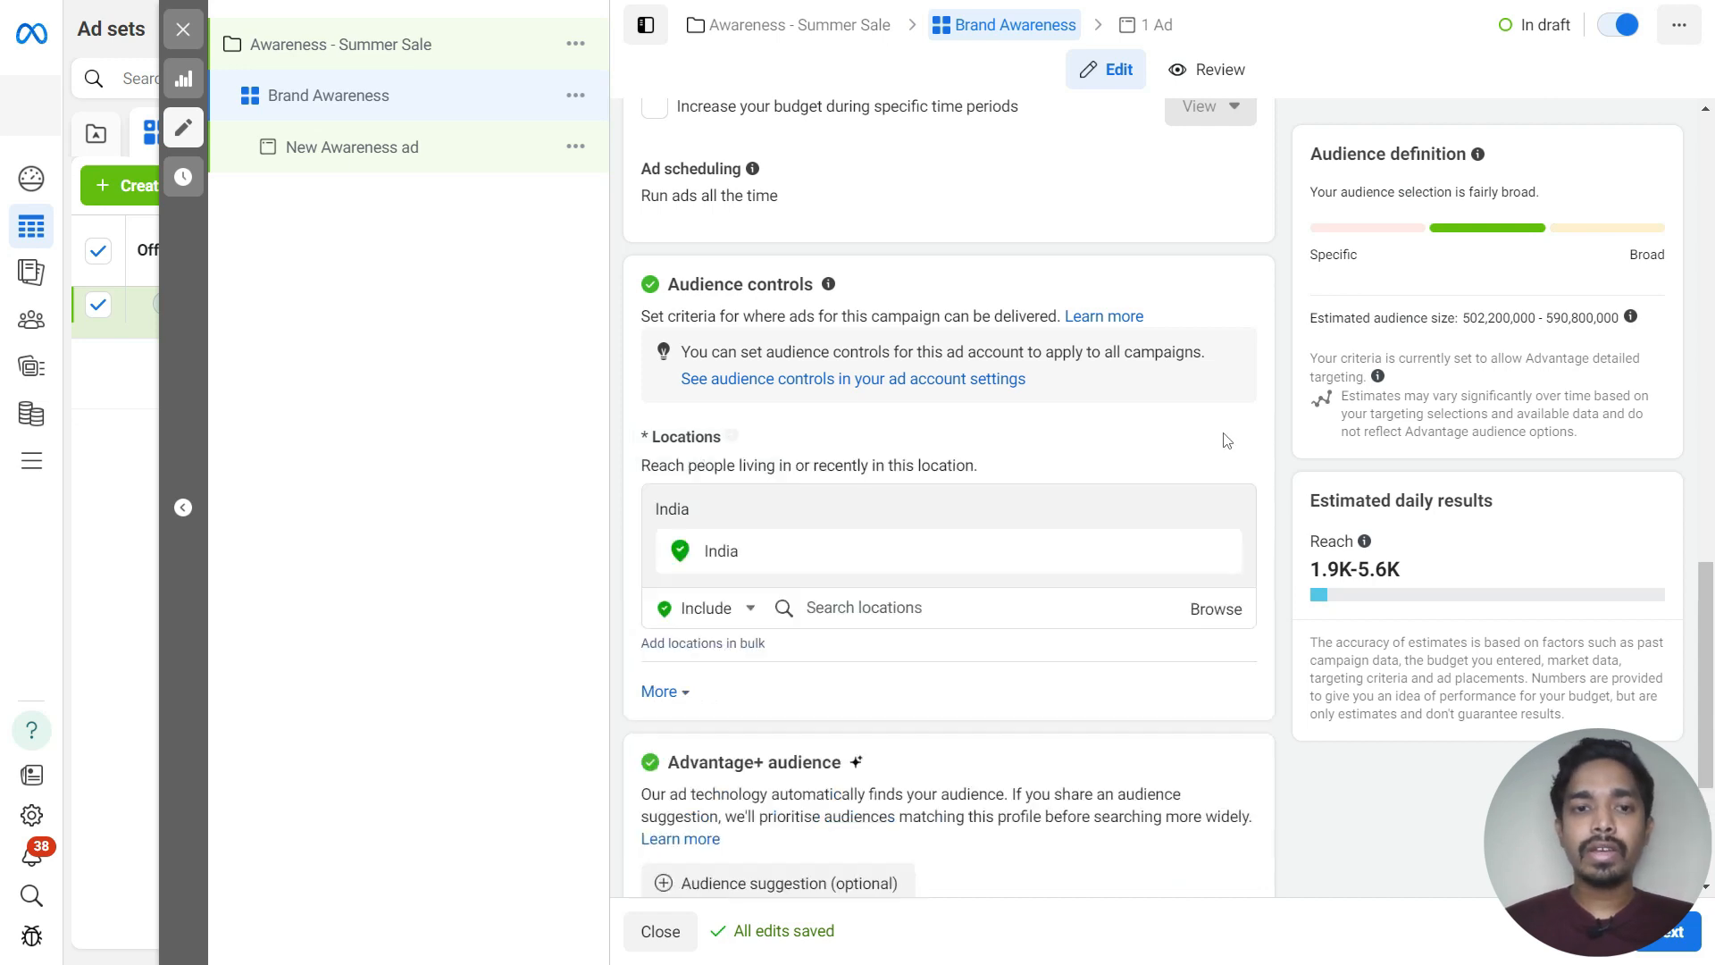
{"action": "scroll", "coordinate": [978, 490], "scroll_direction": "down", "scroll_amount": 1}
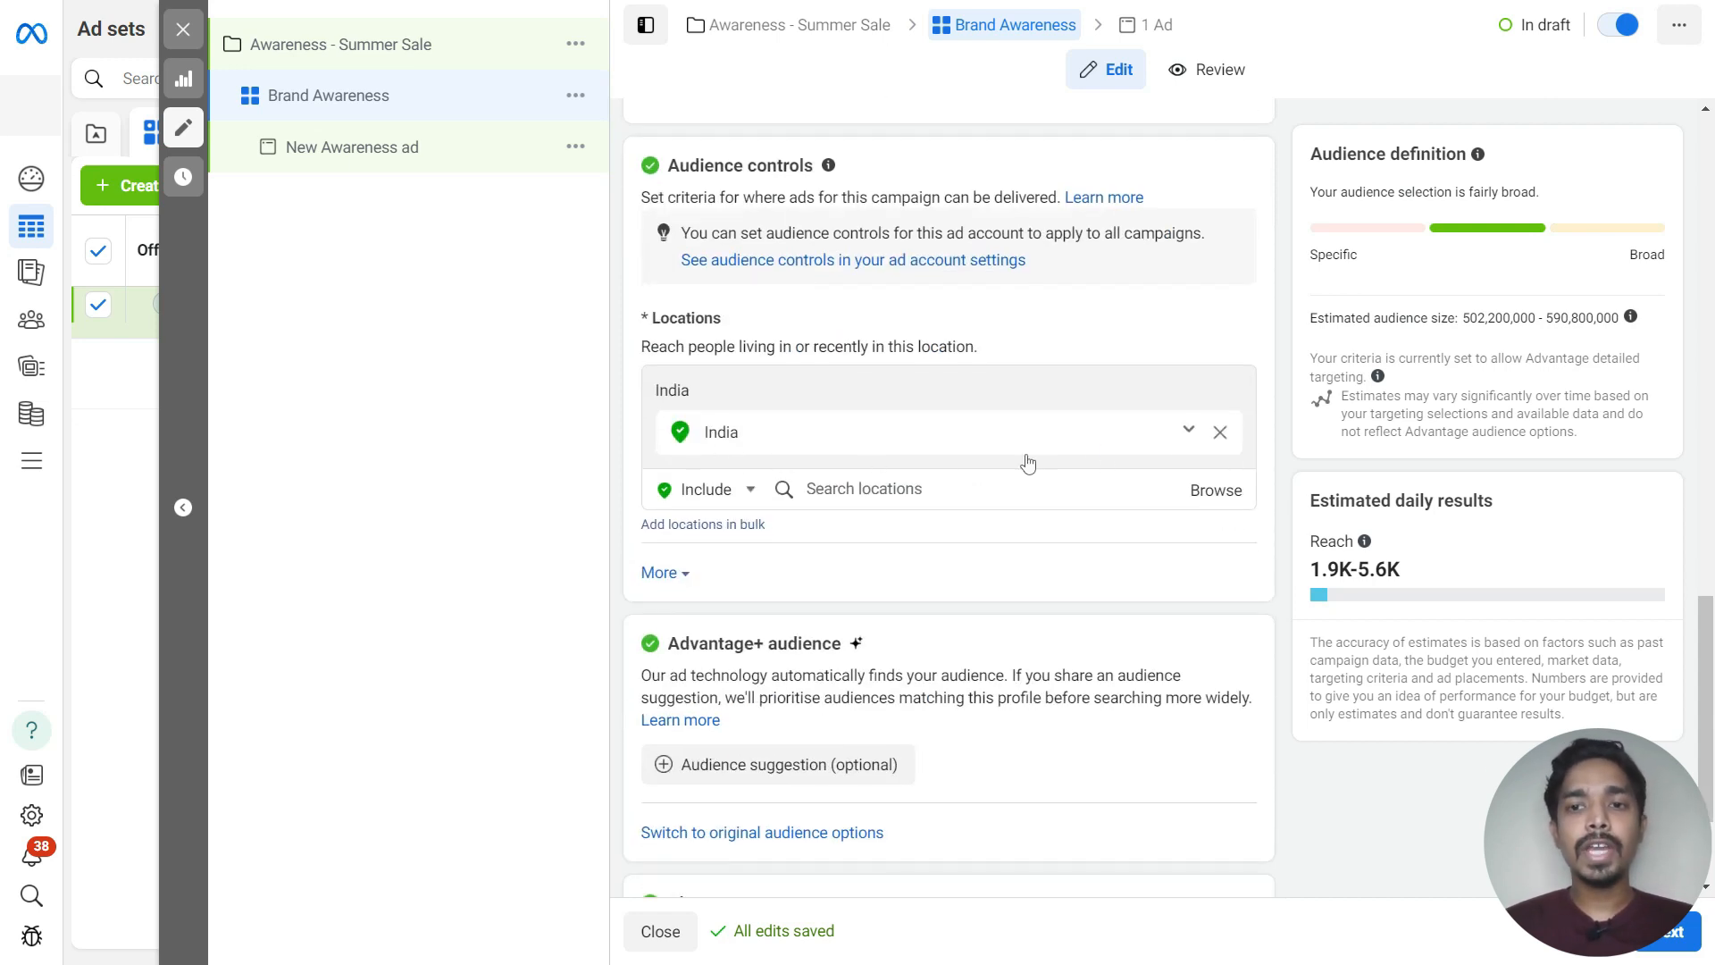
{"action": "left_click", "coordinate": [1192, 432]}
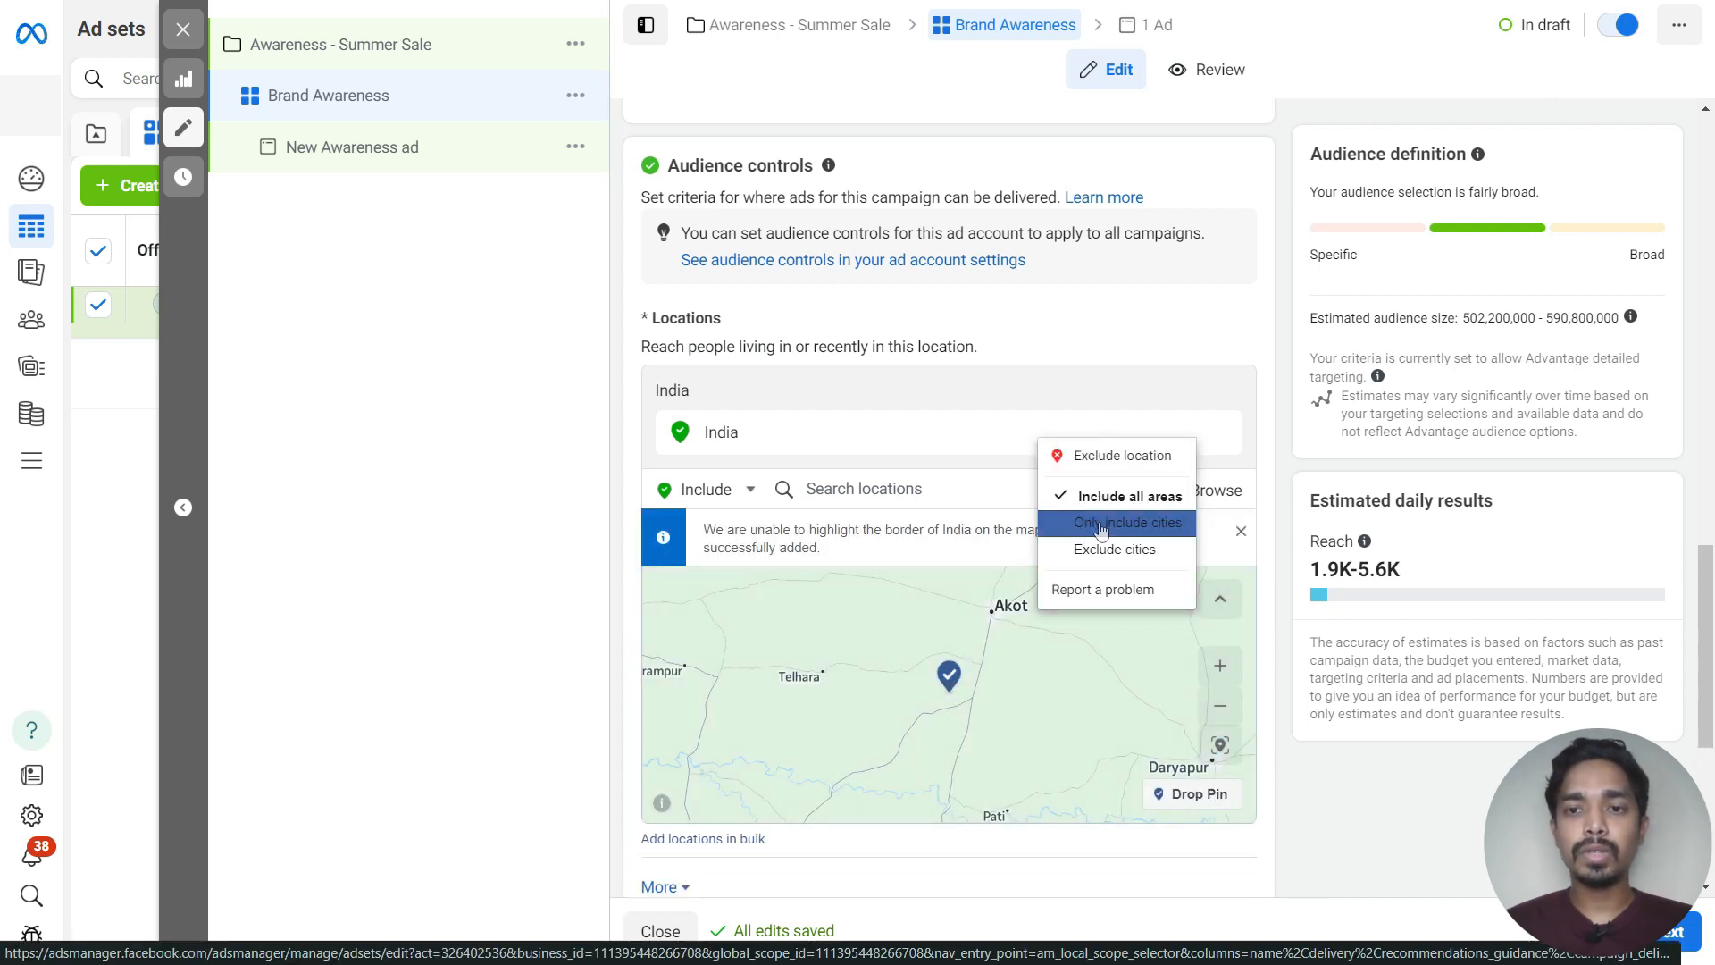
{"action": "left_click", "coordinate": [1102, 527]}
Switch the ad set to the original audience options instead of Advantage+ audience
{"action": "scroll", "coordinate": [1101, 522], "scroll_direction": "down", "scroll_amount": 4}
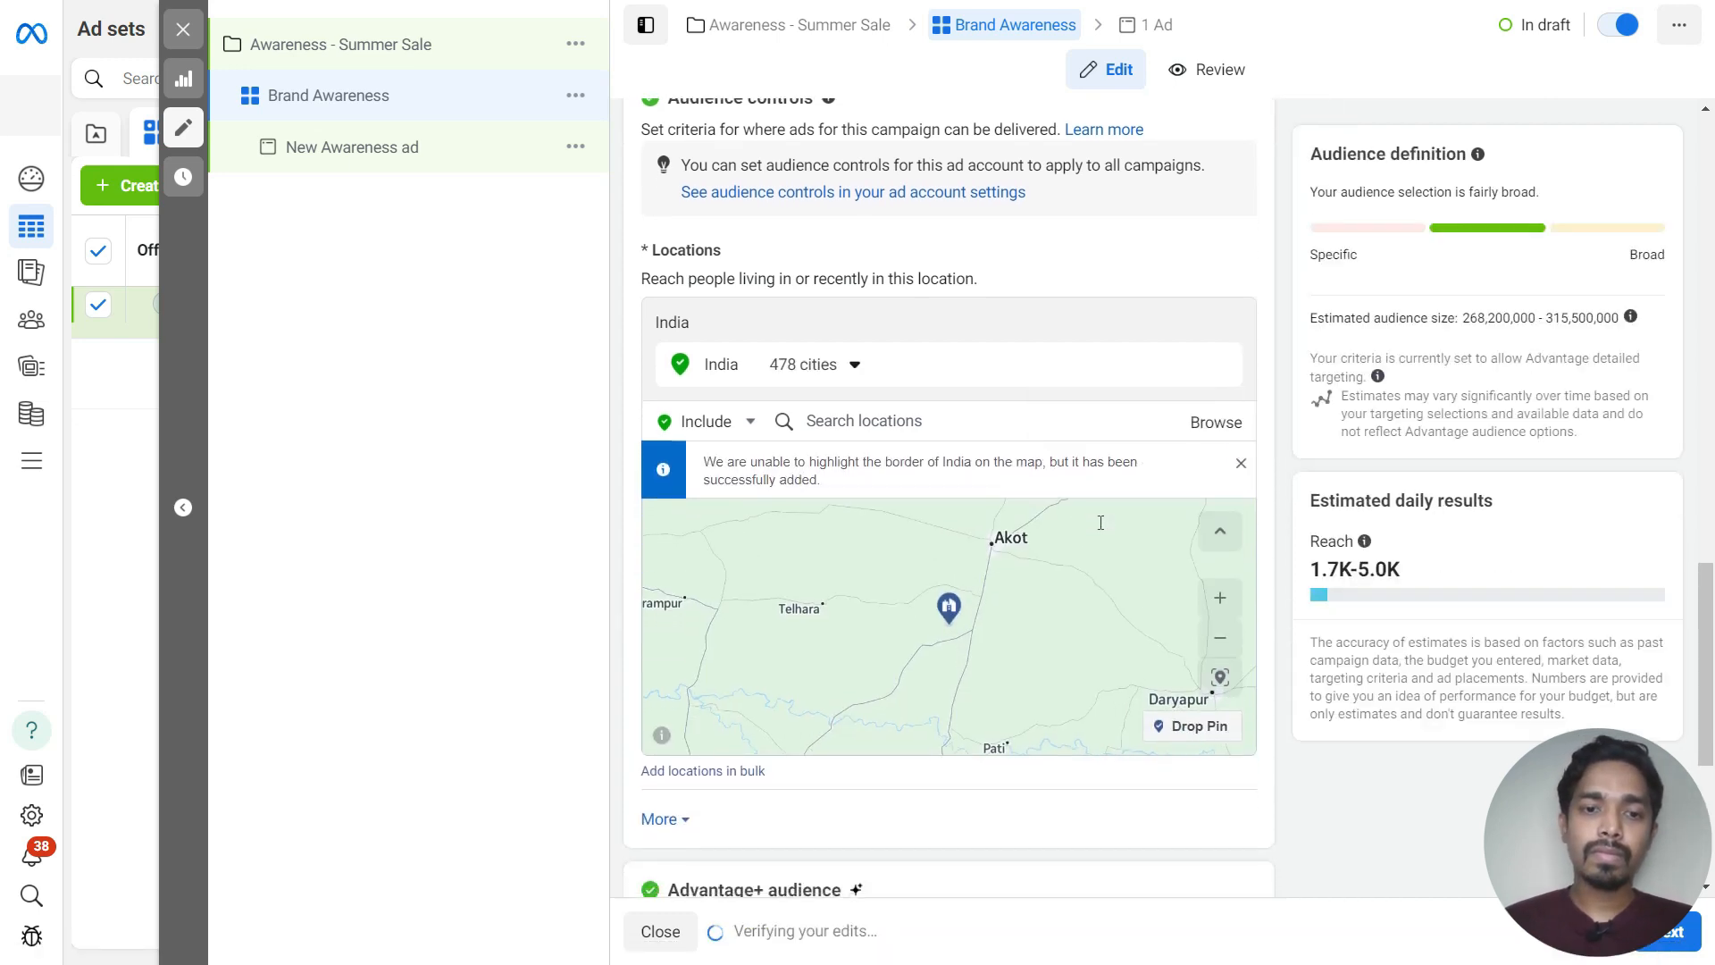
{"action": "scroll", "coordinate": [1191, 720], "scroll_direction": "down", "scroll_amount": 4}
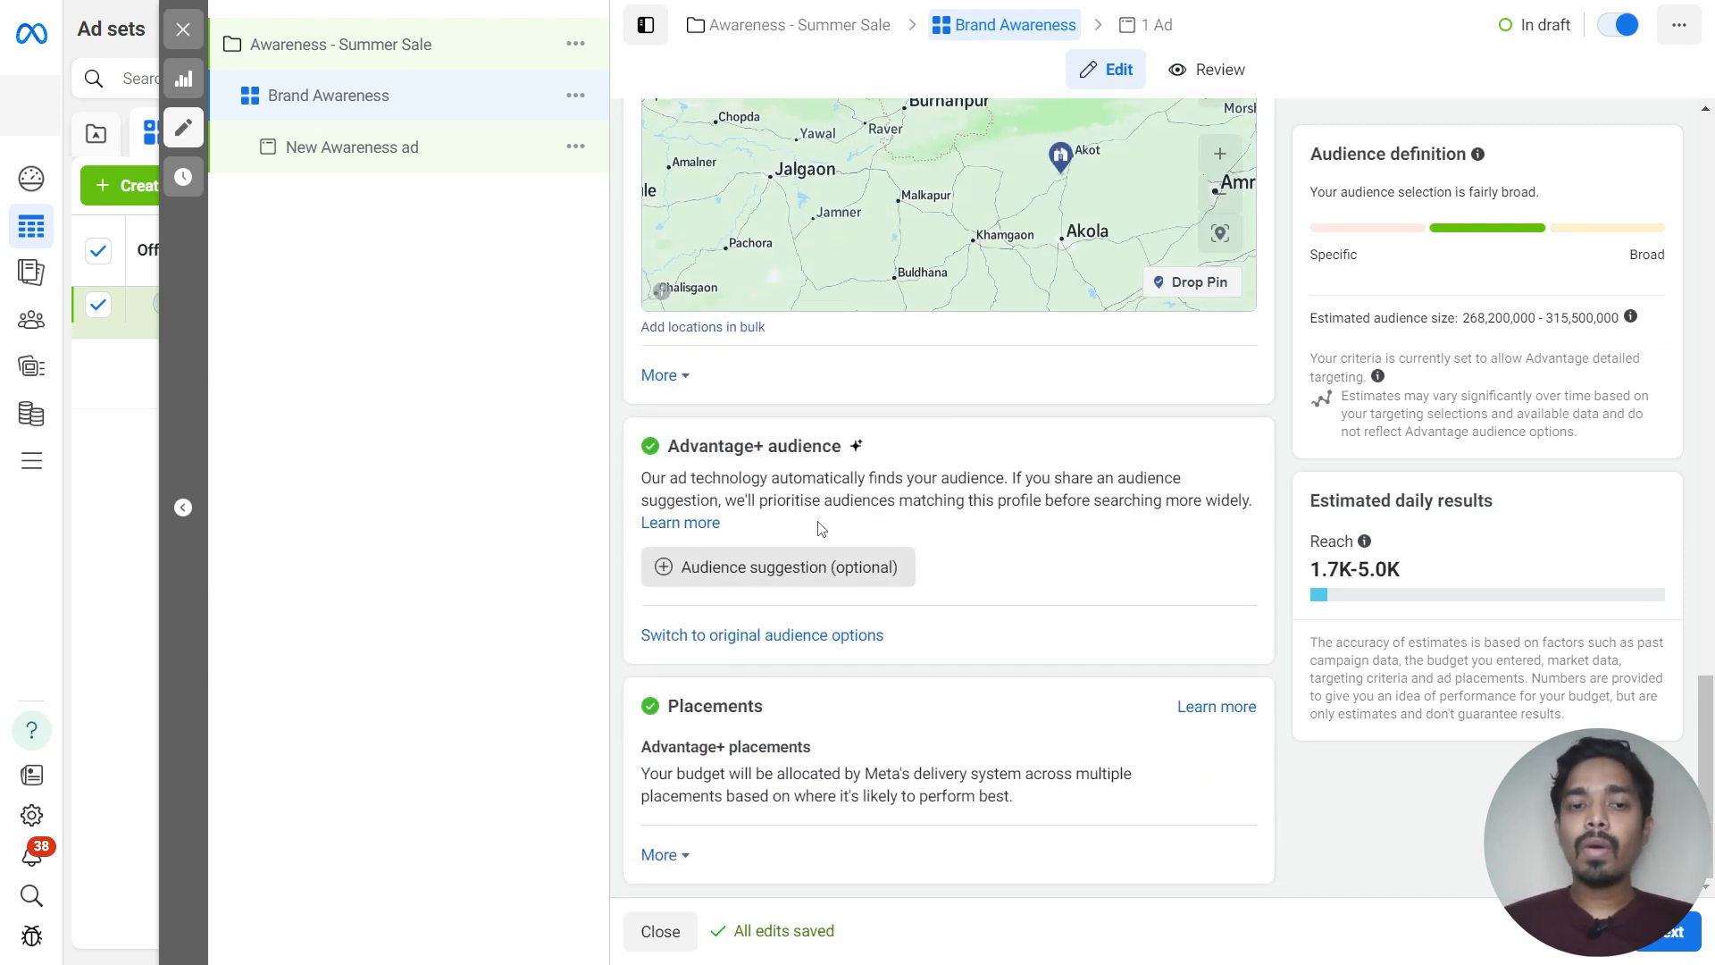
{"action": "left_click", "coordinate": [811, 636]}
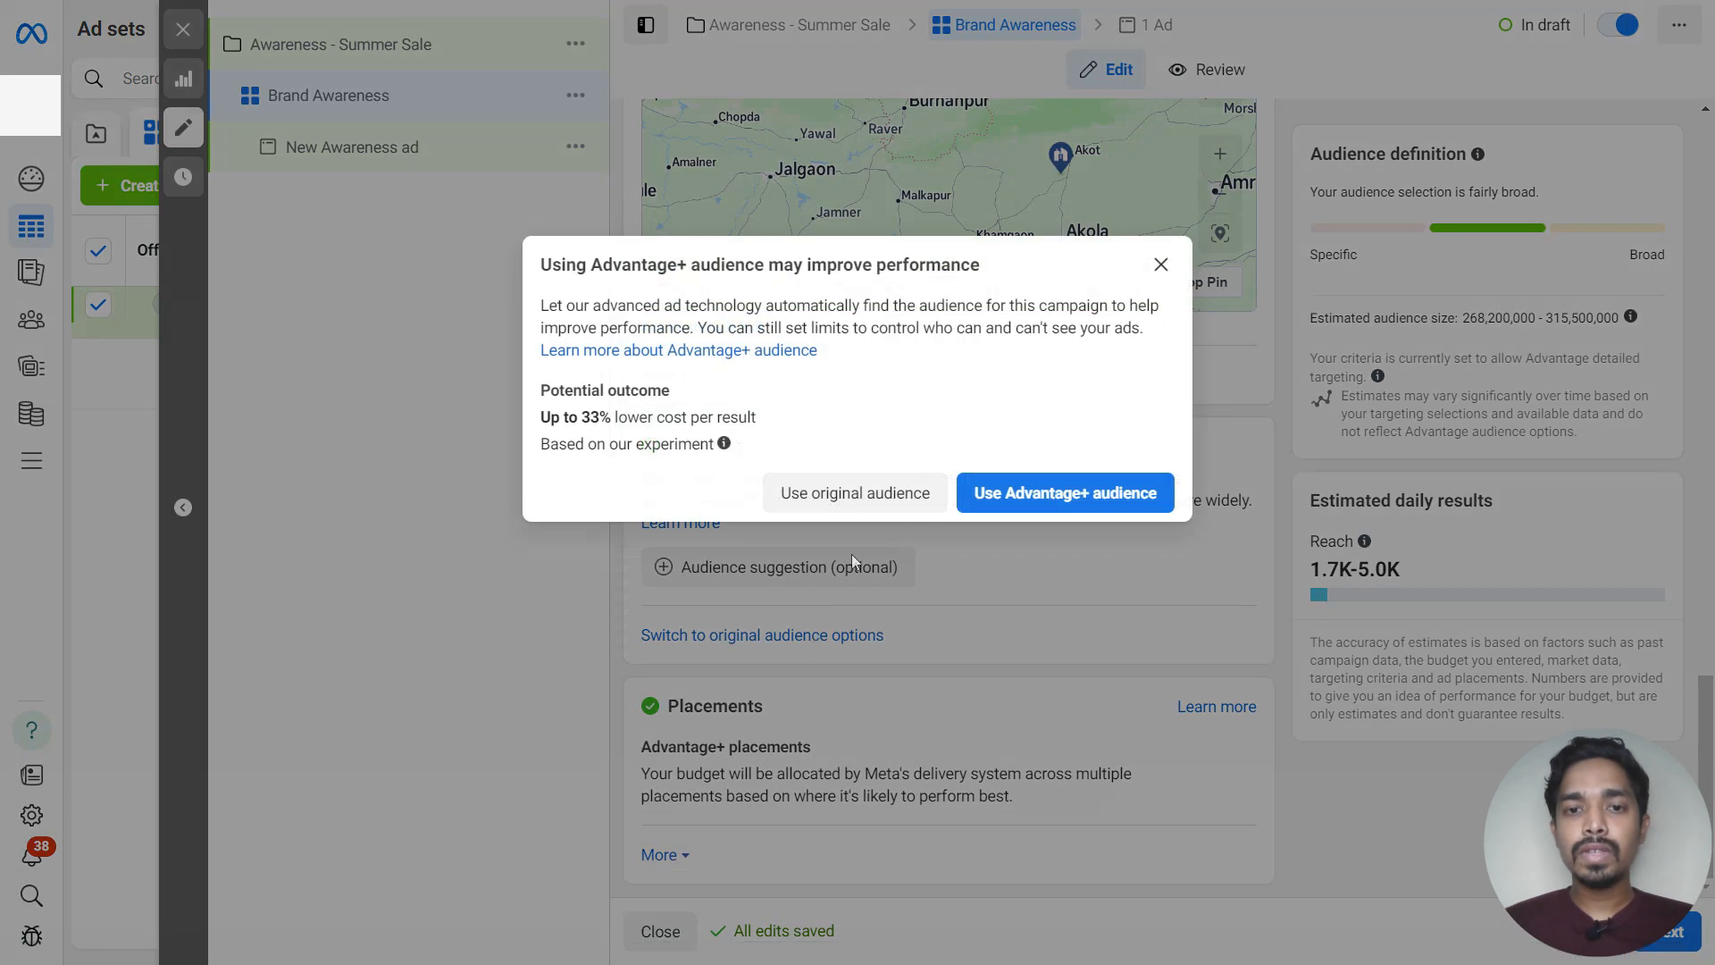
{"action": "left_click", "coordinate": [819, 492]}
Set the audience age range to 18–35 and the gender to Men
{"action": "scroll", "coordinate": [829, 506], "scroll_direction": "down", "scroll_amount": 10}
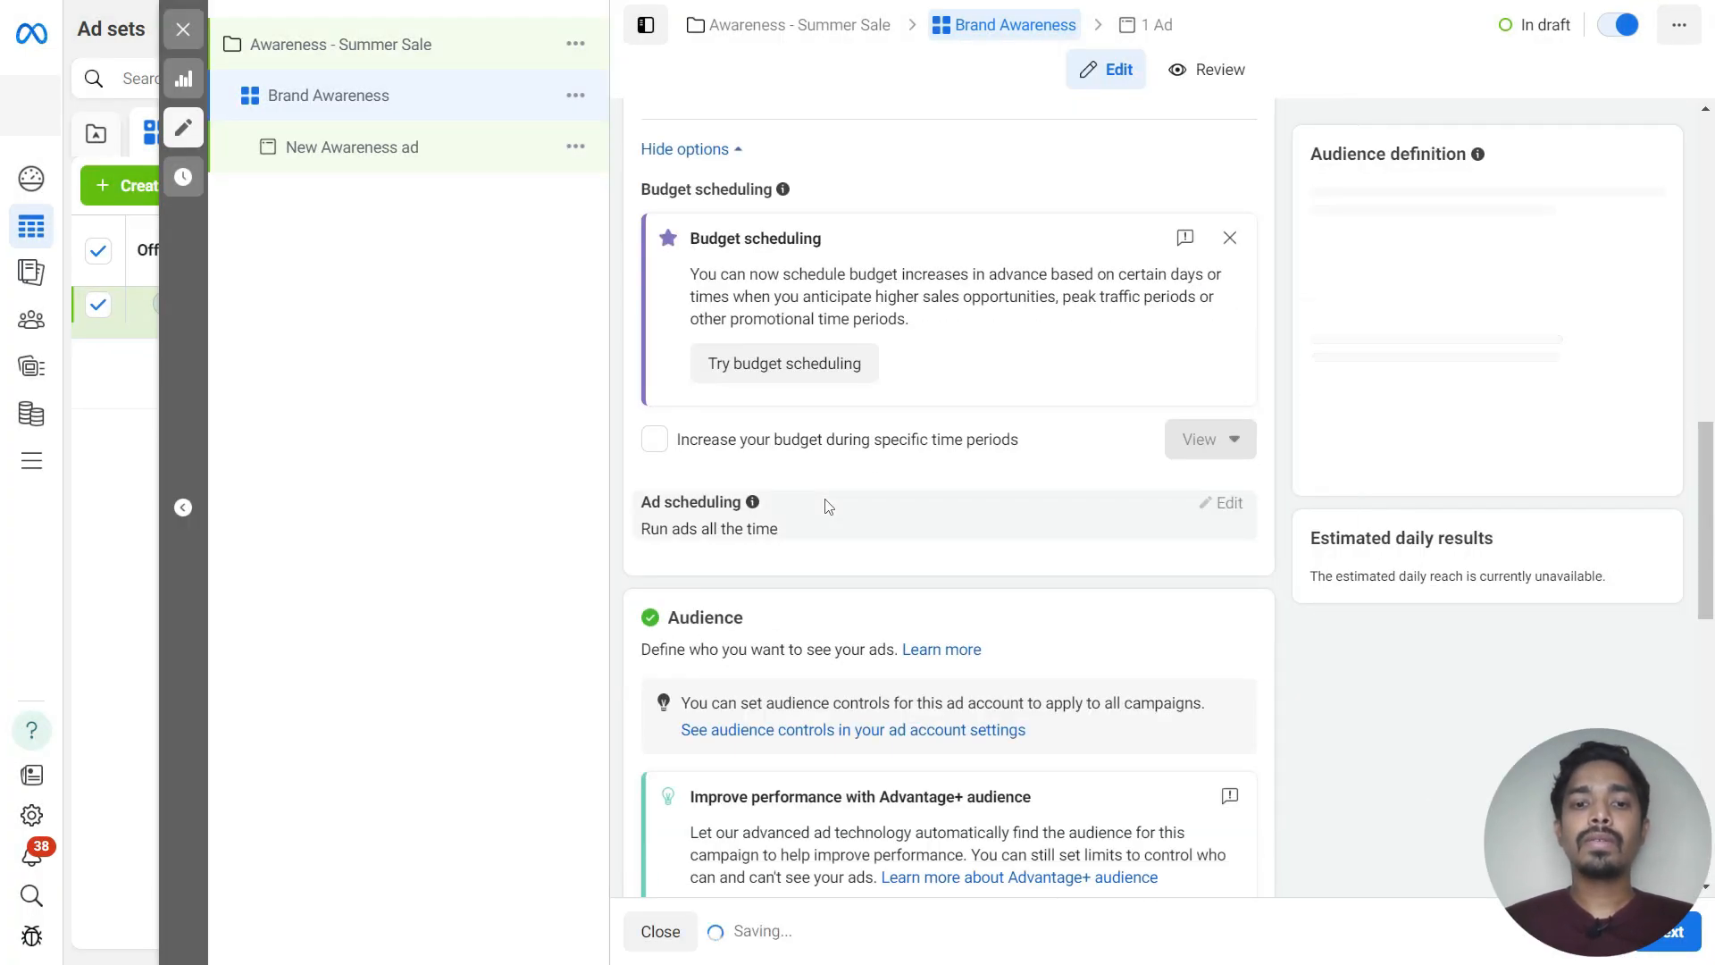
{"action": "scroll", "coordinate": [826, 507], "scroll_direction": "down", "scroll_amount": 3}
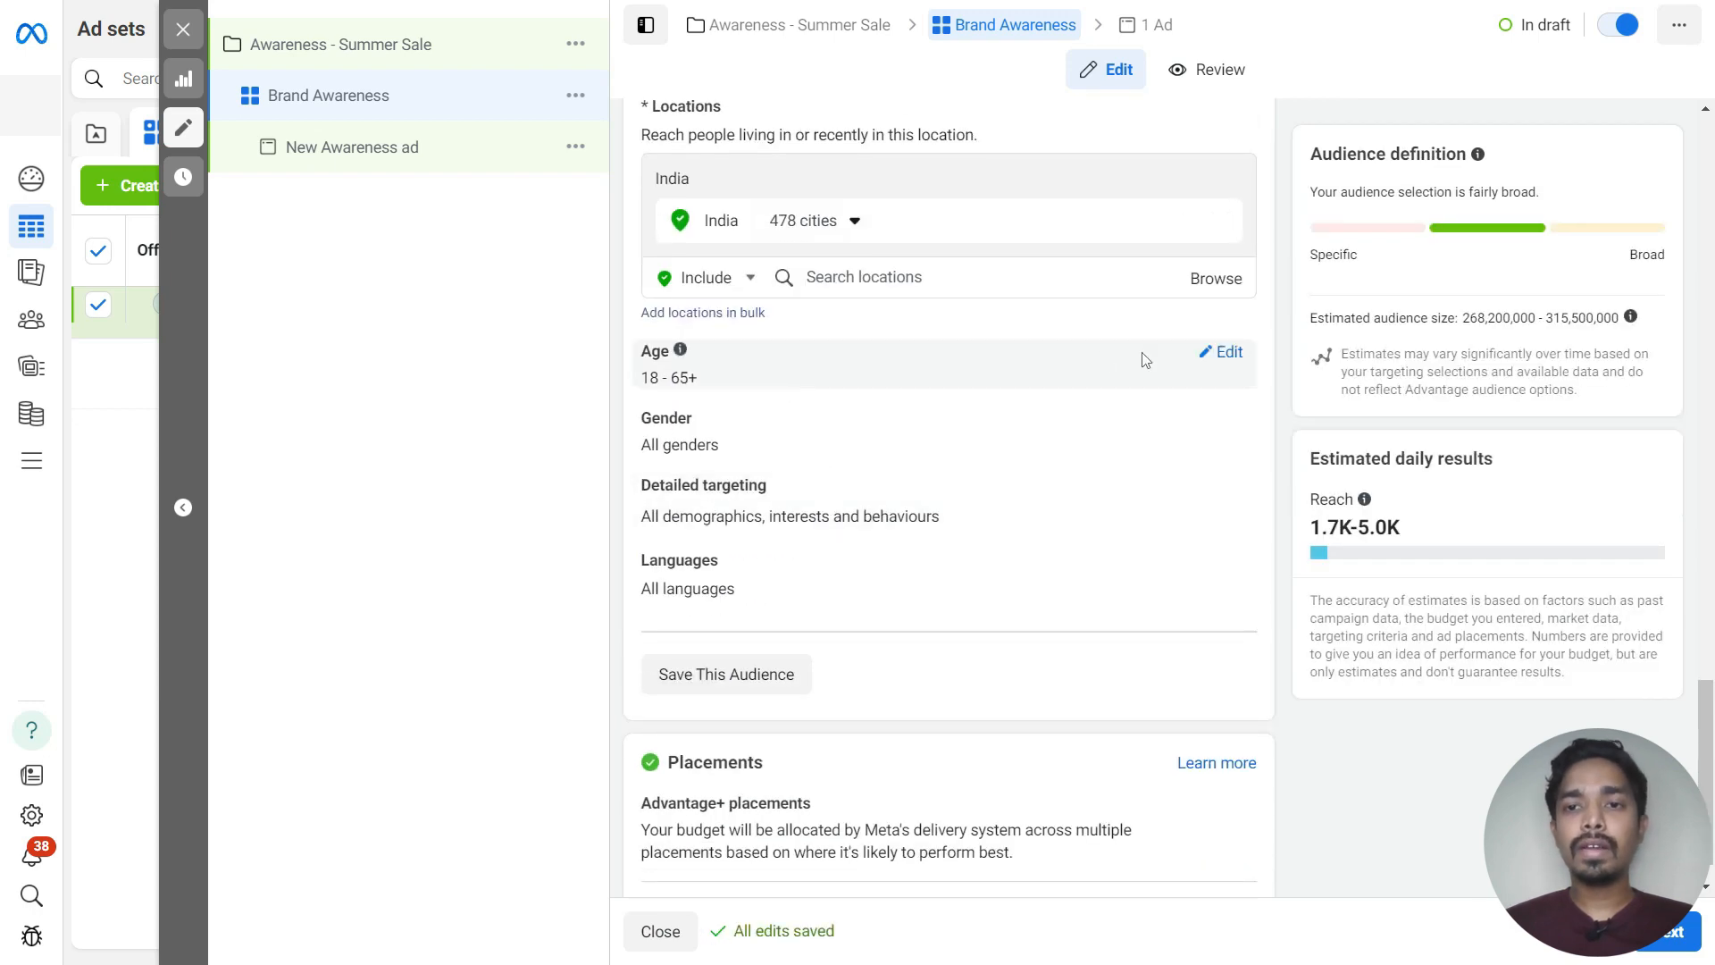
{"action": "left_click", "coordinate": [1225, 355]}
{"action": "left_click", "coordinate": [816, 387]}
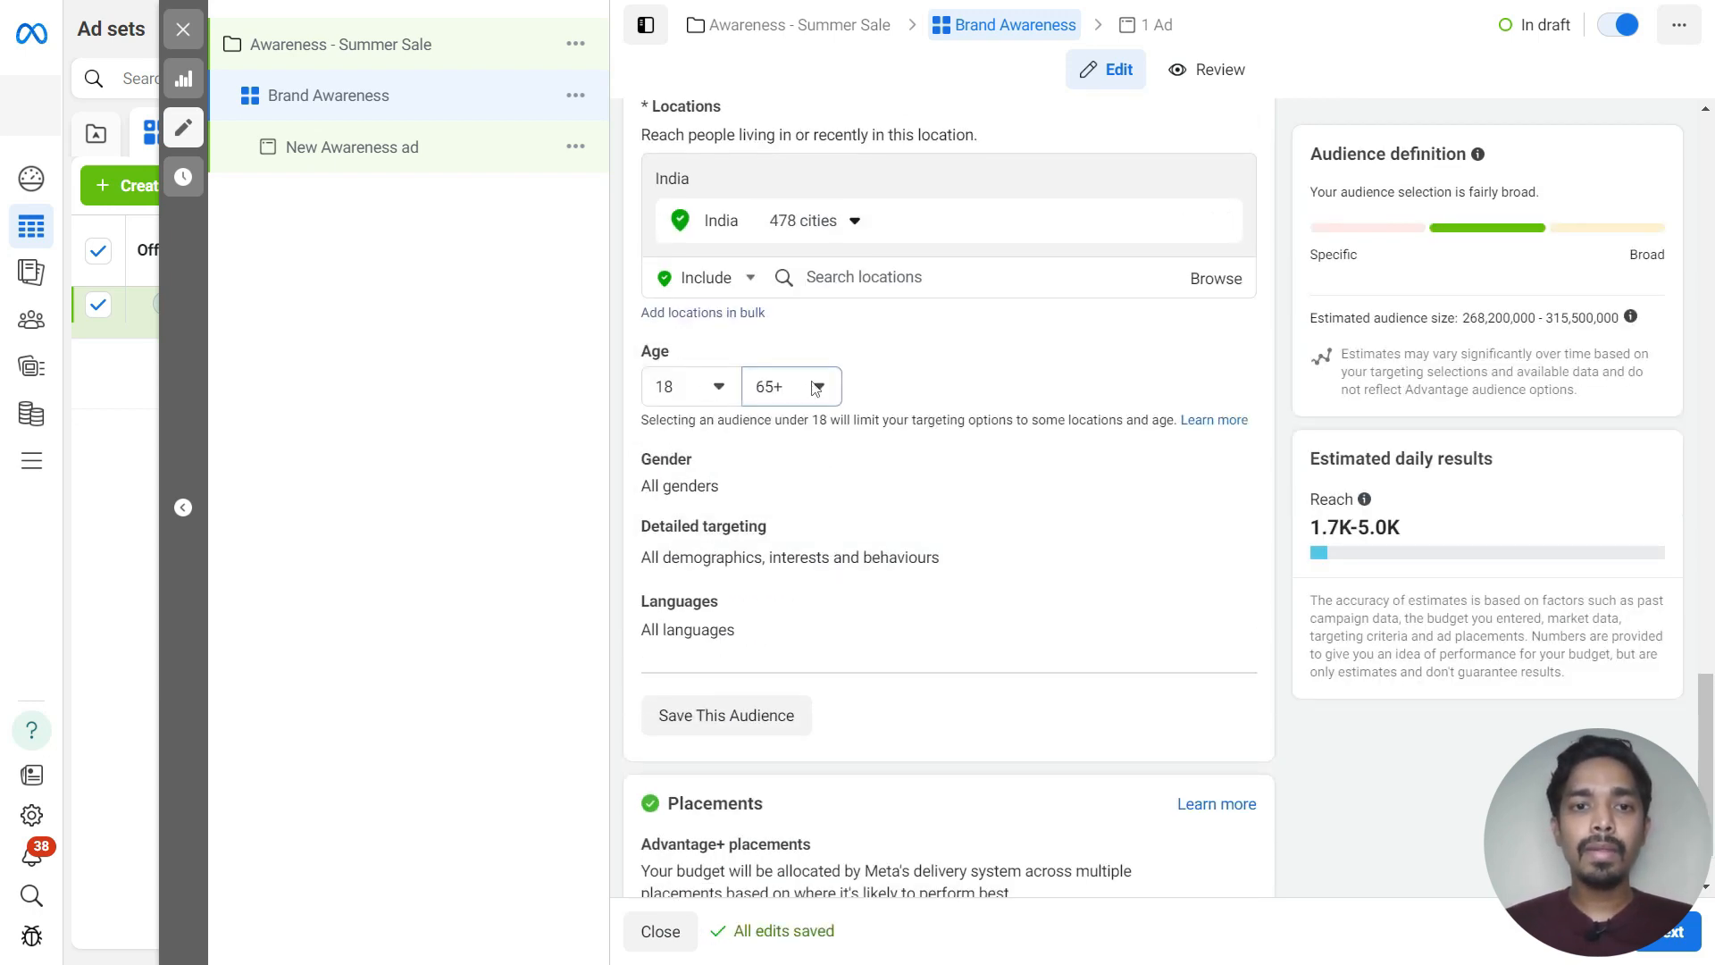
{"action": "scroll", "coordinate": [845, 518], "scroll_direction": "up", "scroll_amount": 8}
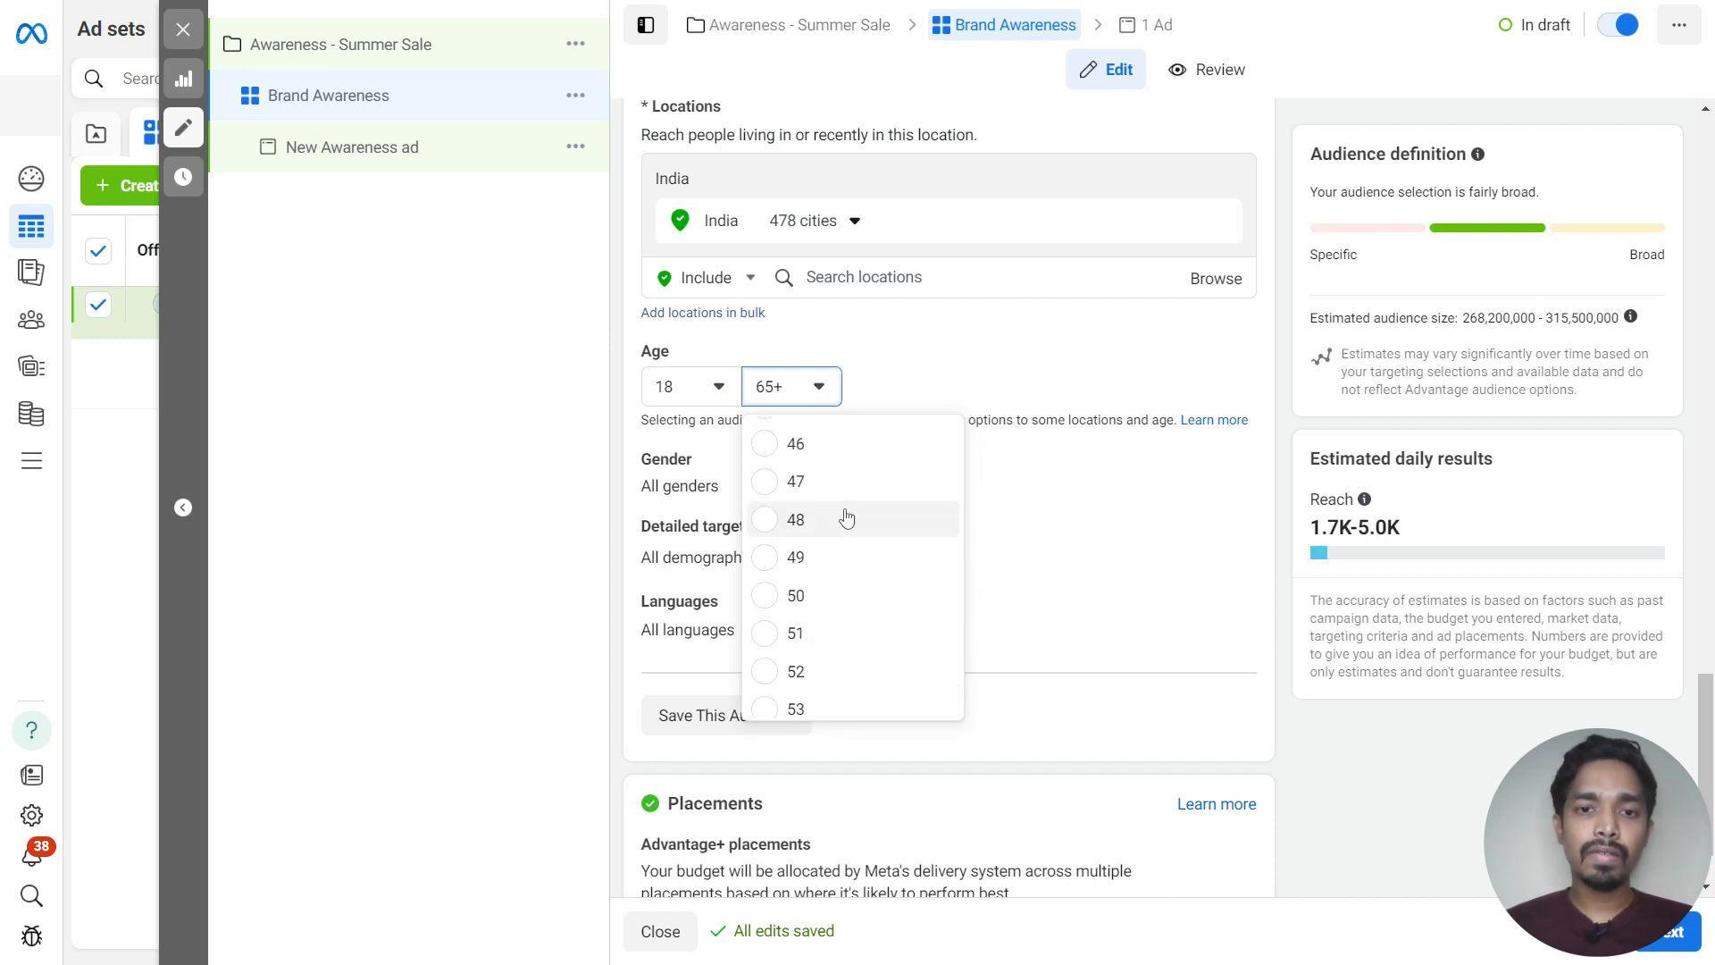
{"action": "scroll", "coordinate": [846, 517], "scroll_direction": "up", "scroll_amount": 3}
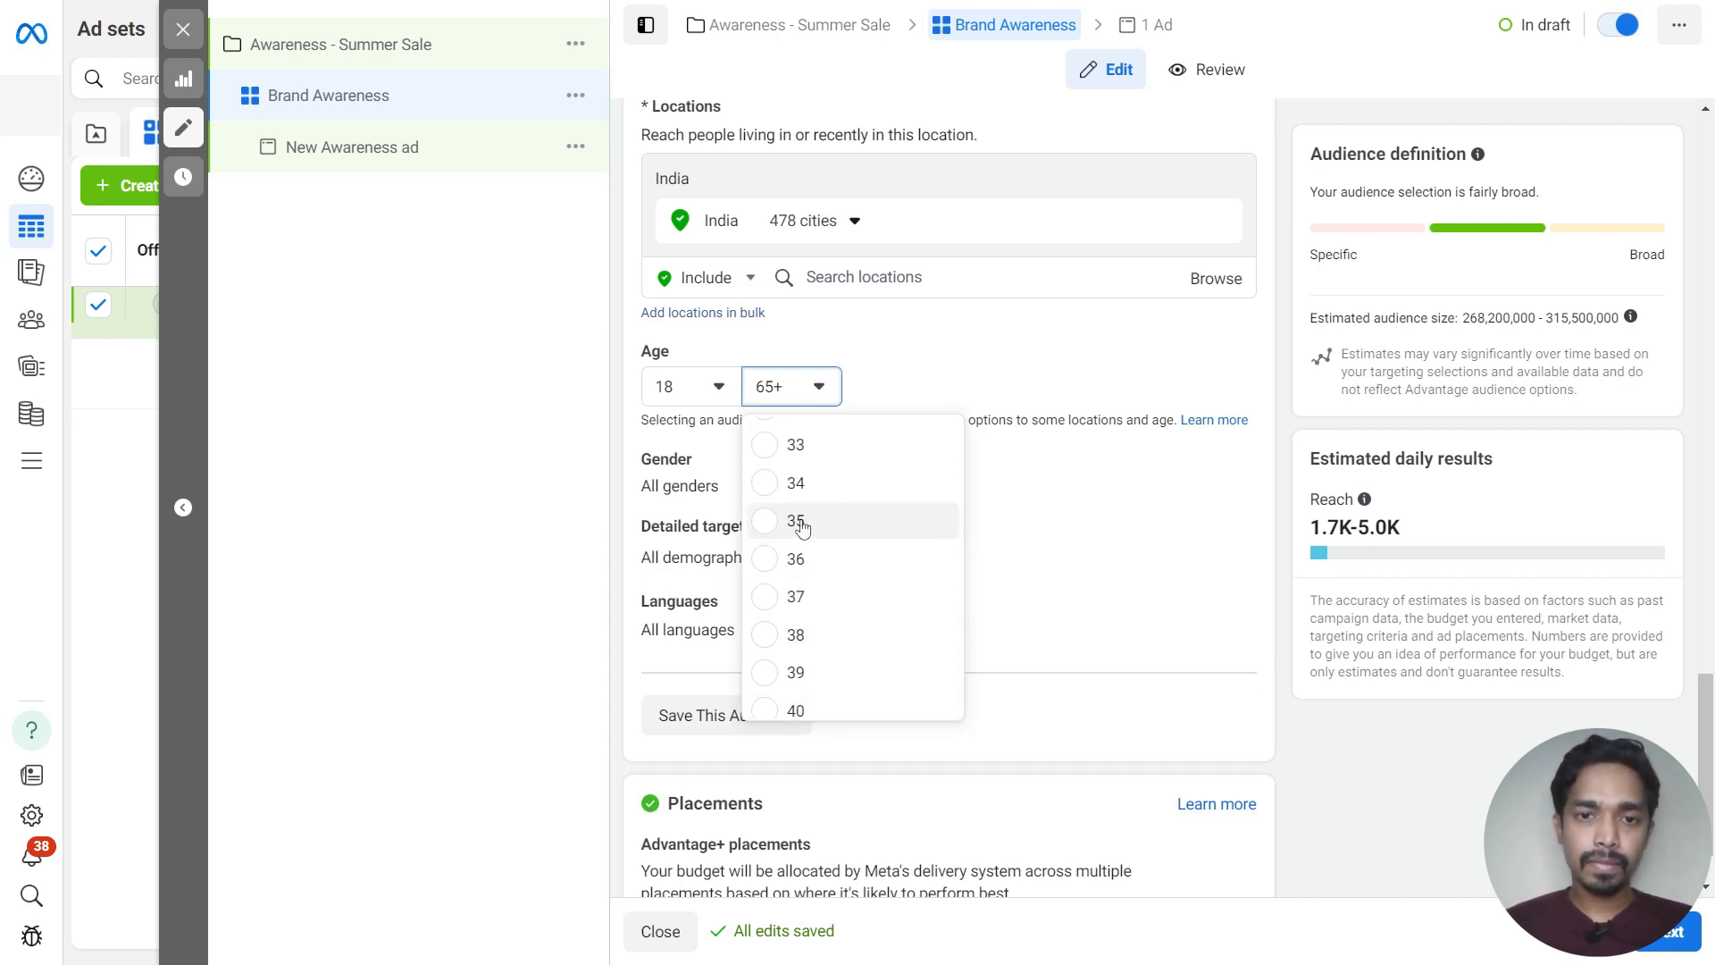
{"action": "left_click", "coordinate": [796, 522]}
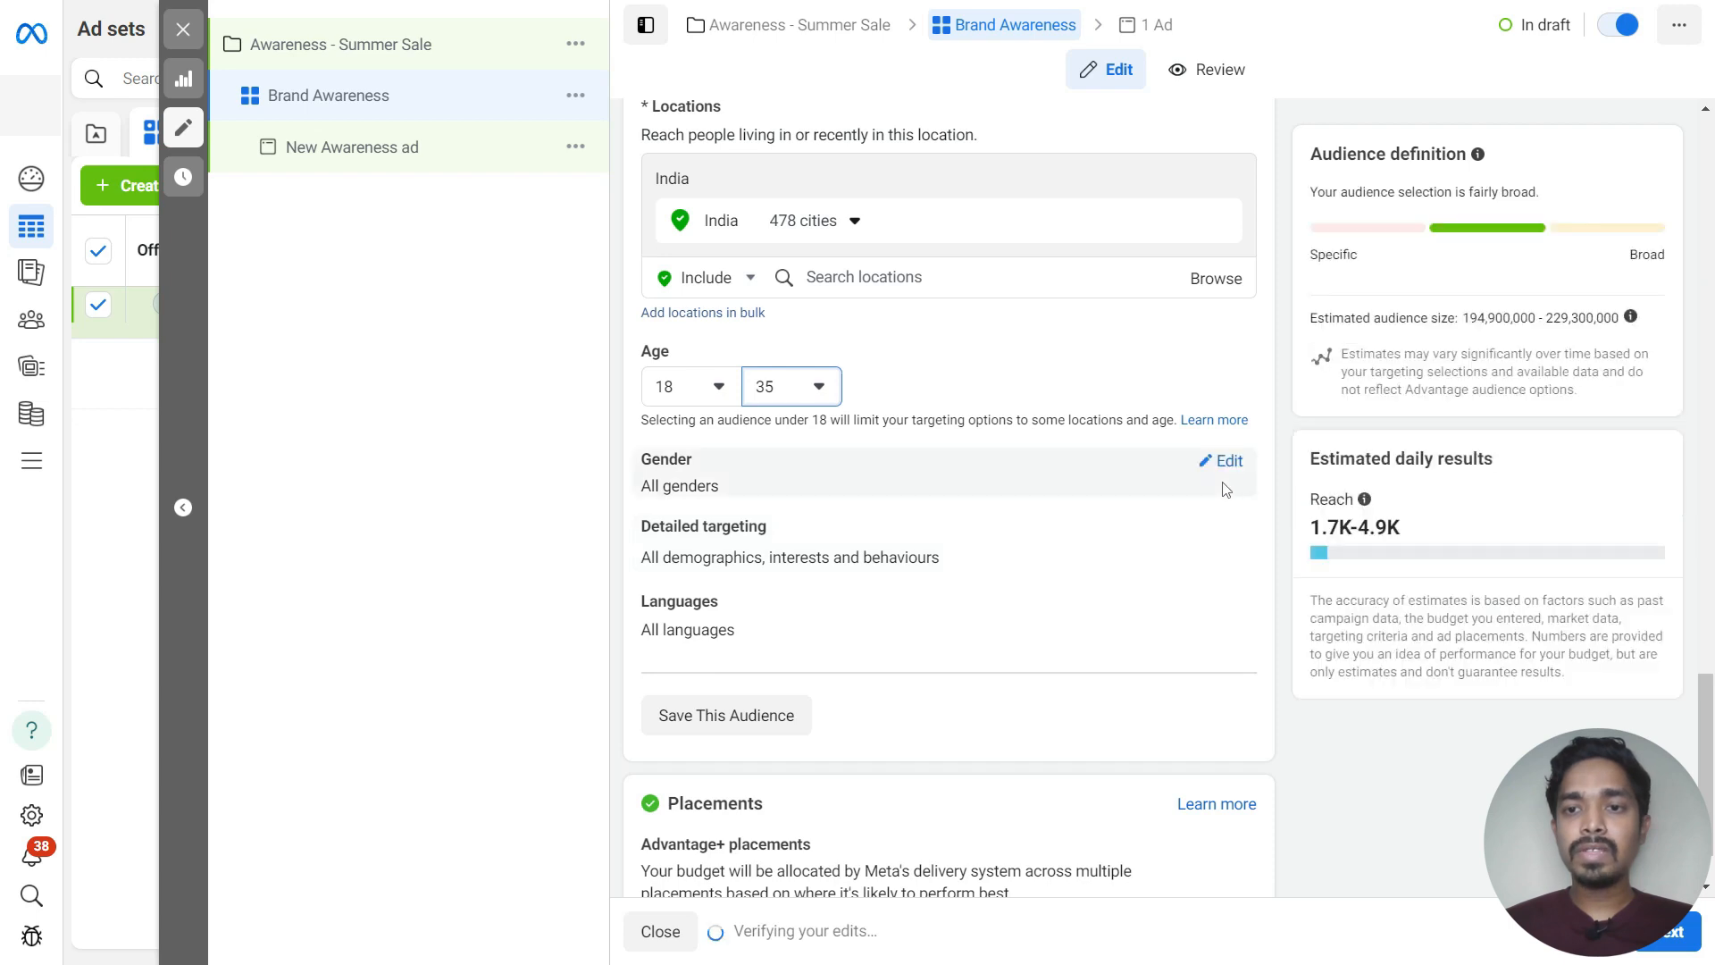
{"action": "left_click", "coordinate": [1218, 465]}
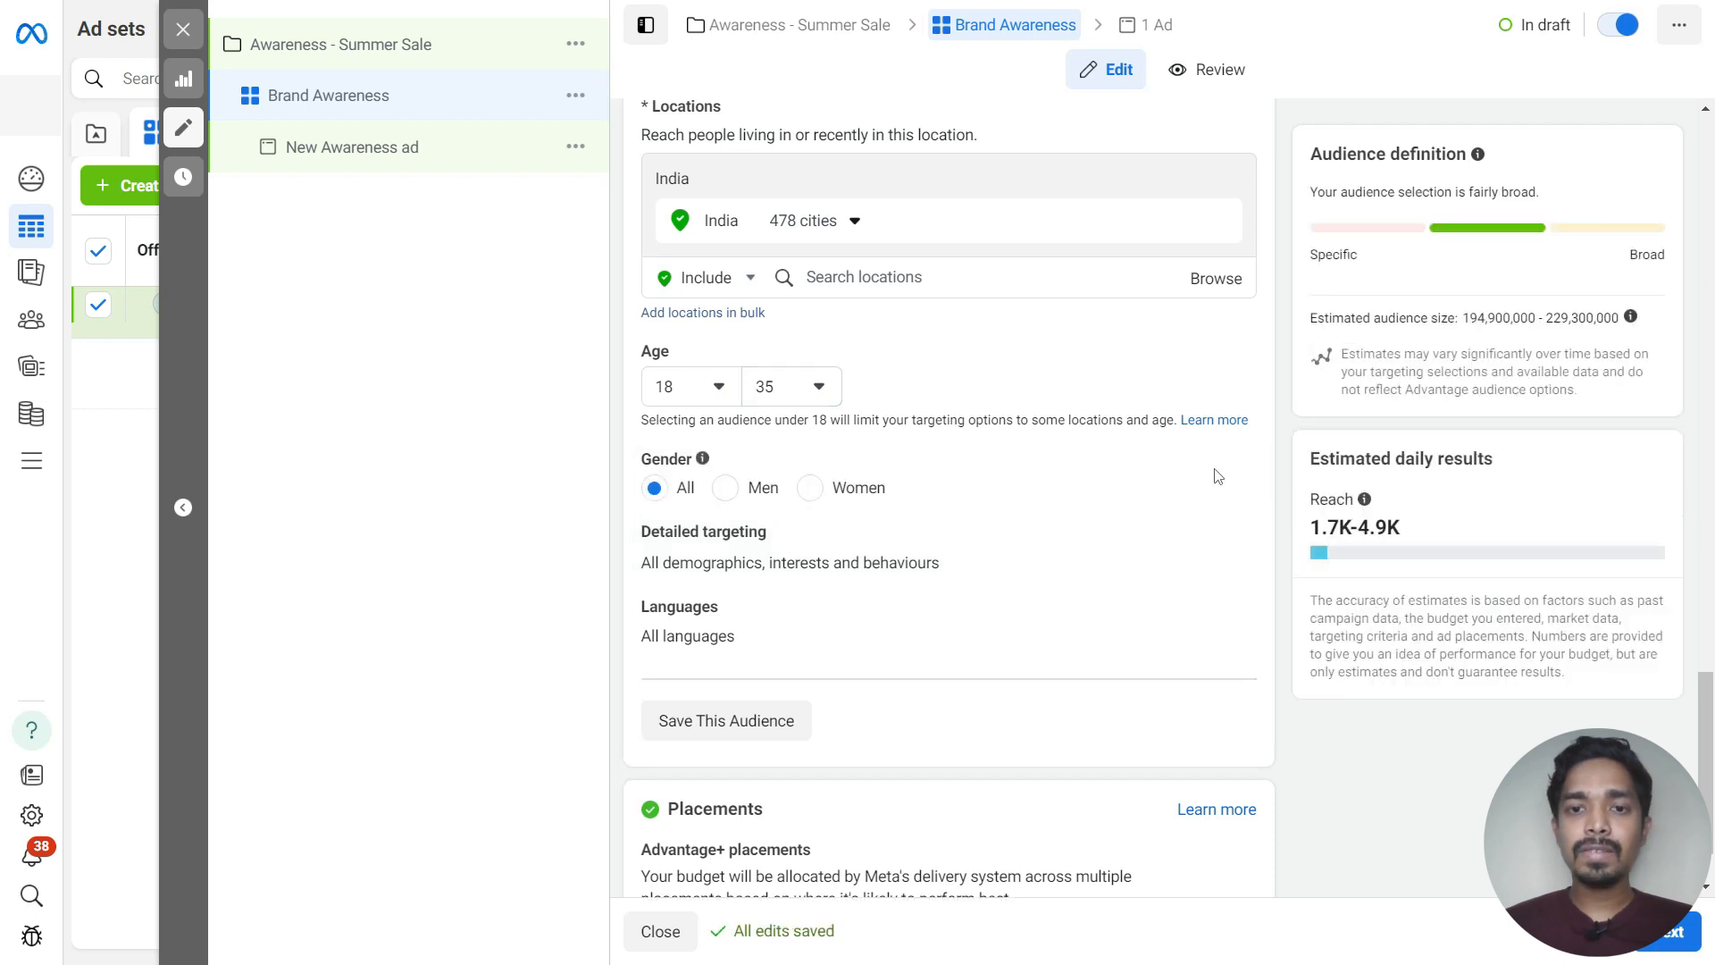
{"action": "left_click", "coordinate": [727, 489]}
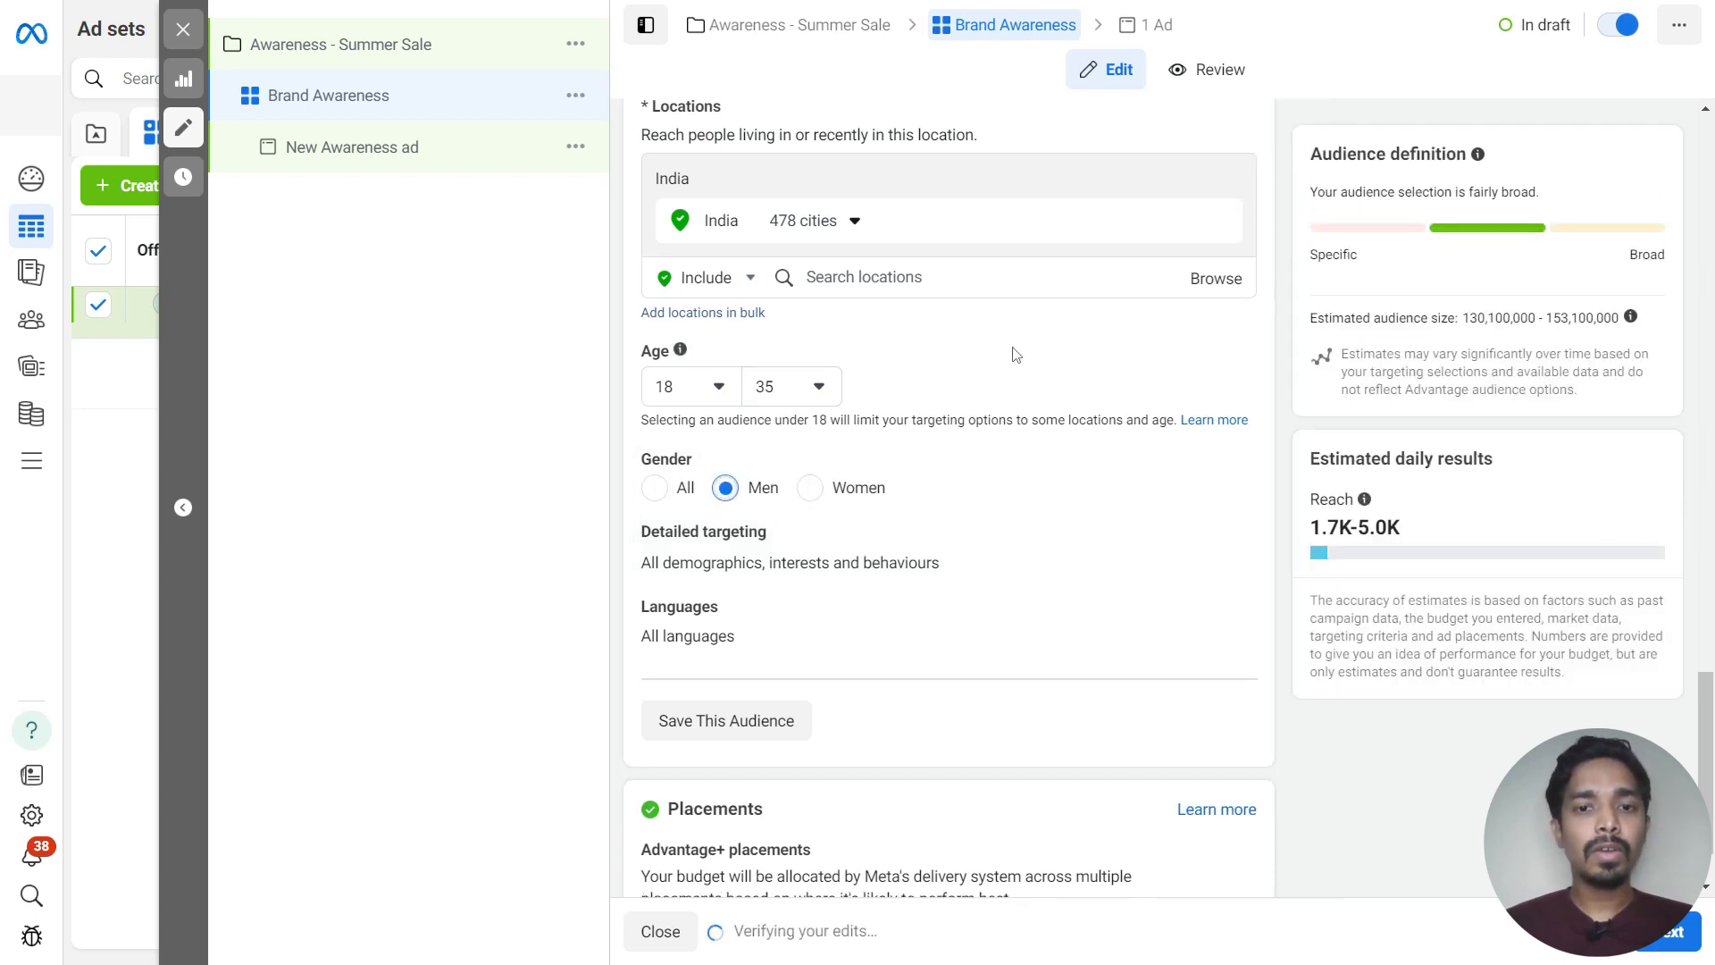
Add Fashion accessories (accessories) as a detailed targeting interest
{"action": "scroll", "coordinate": [1003, 521], "scroll_direction": "down", "scroll_amount": 1}
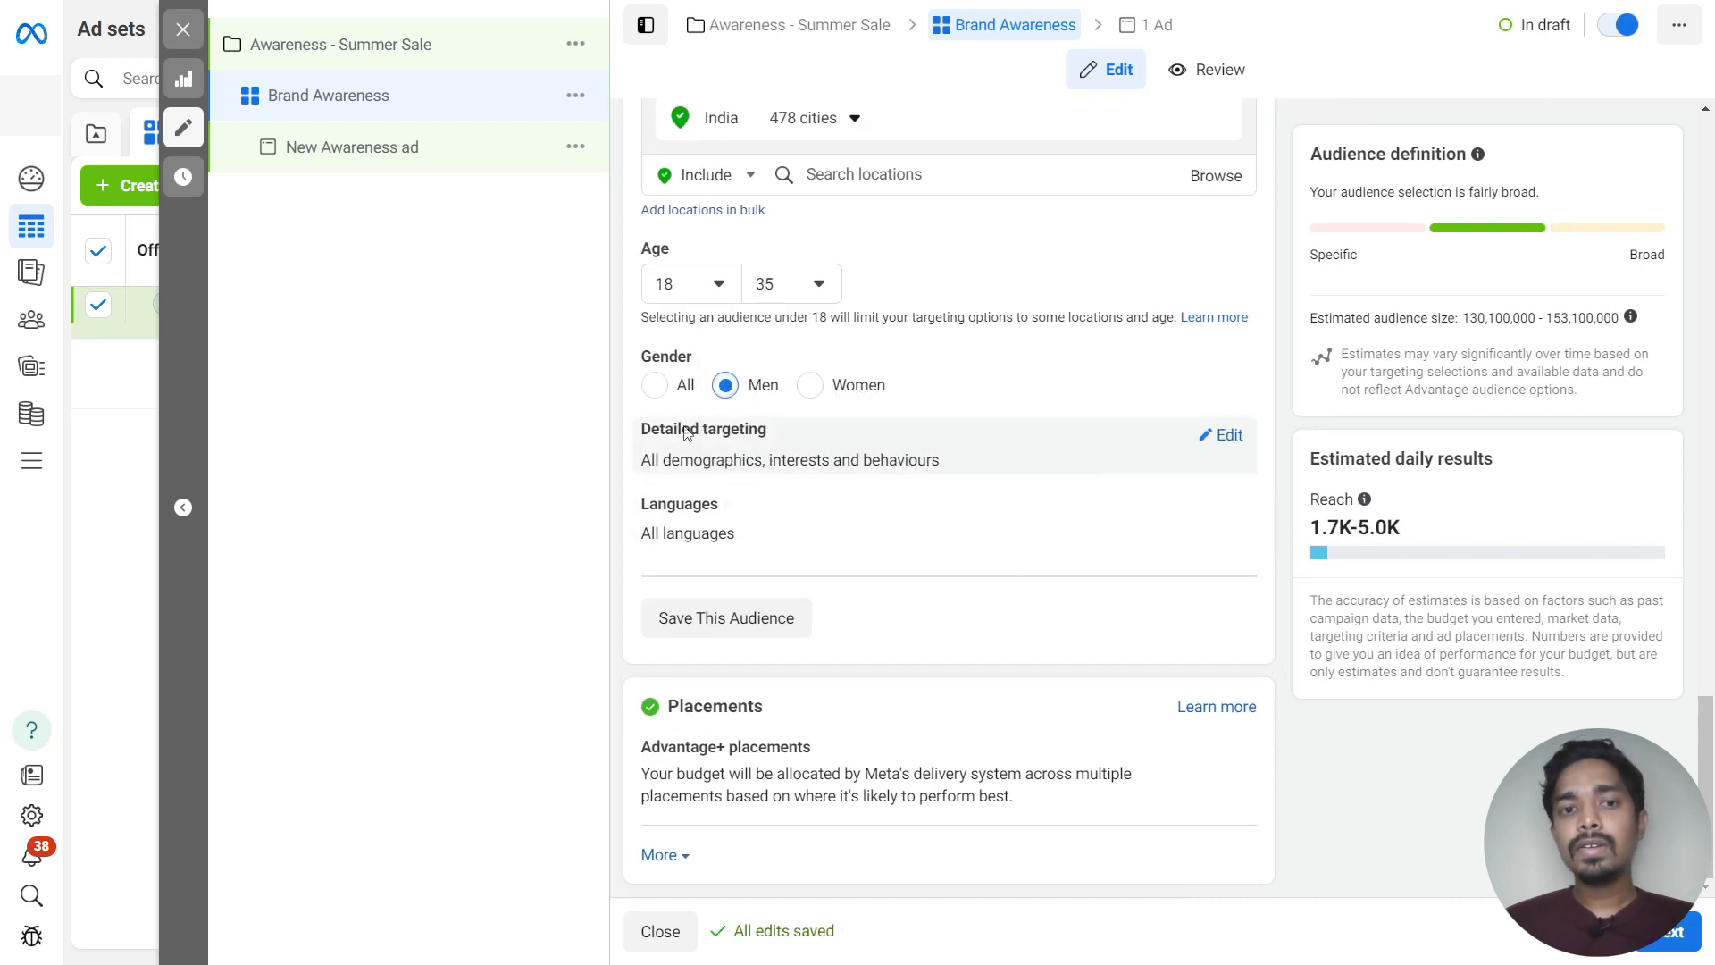
{"action": "left_click", "coordinate": [1229, 435]}
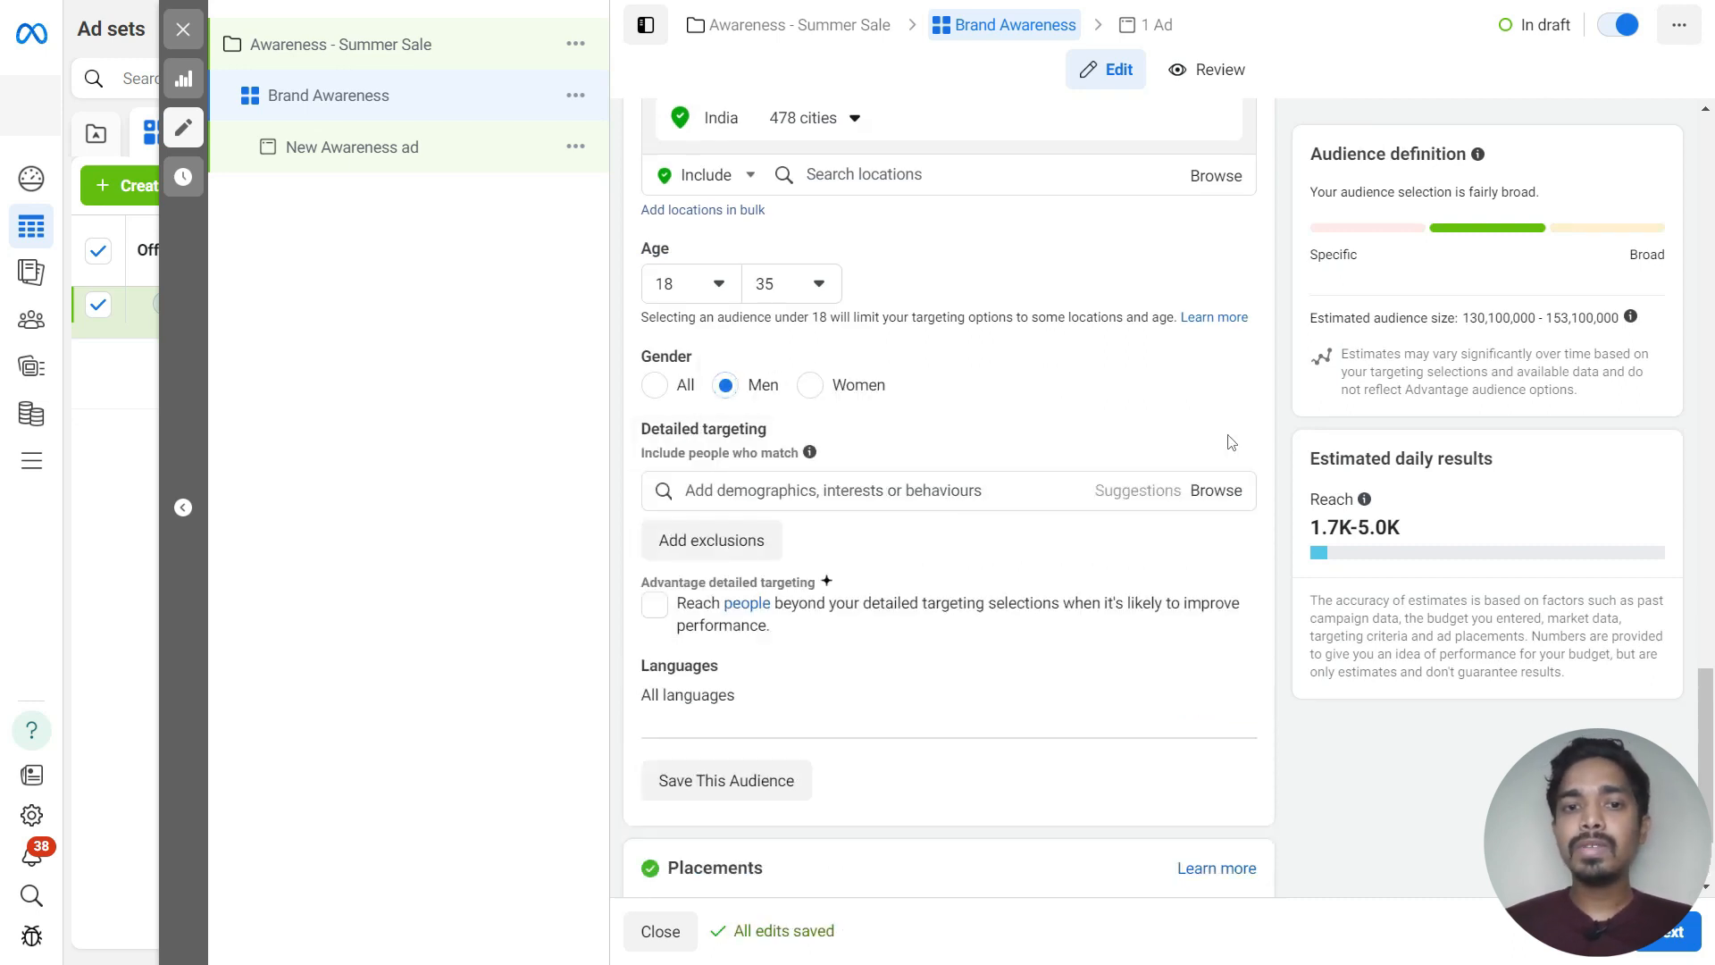
{"action": "left_click", "coordinate": [728, 469]}
{"action": "type", "text": "Fashion"}
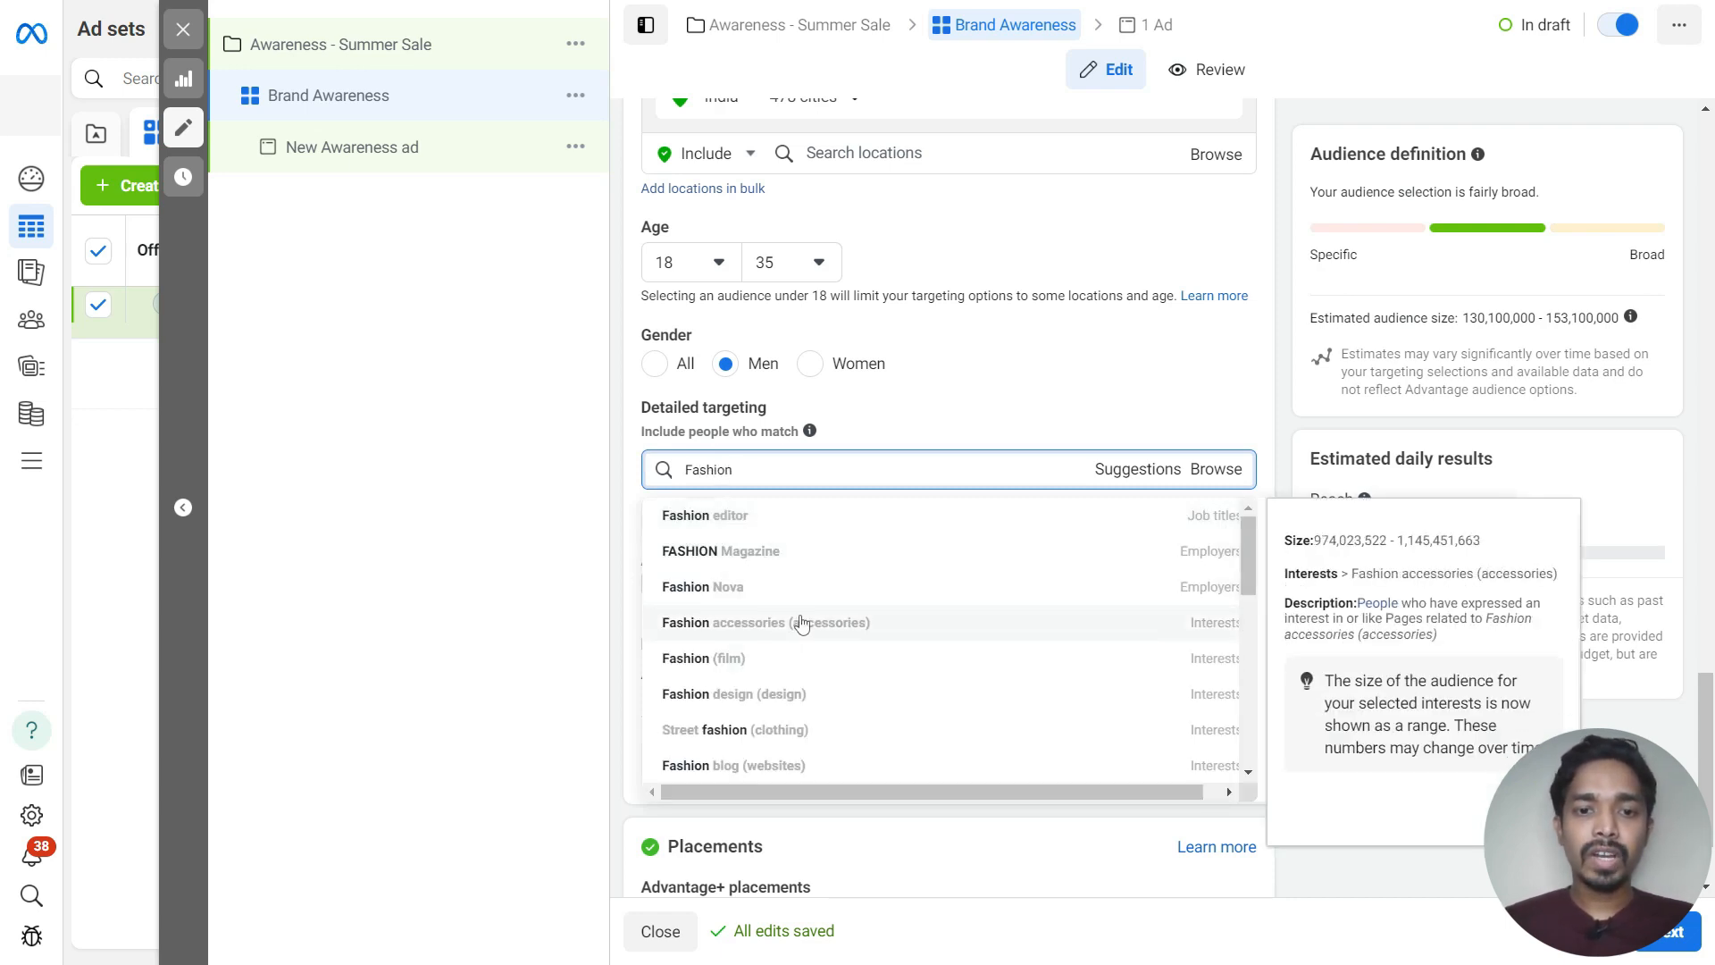
{"action": "left_click", "coordinate": [801, 624]}
Add Online shopping (retail), Shopping (retail), Clothing (clothing) and Engaged shoppers to the detailed targeting from suggestions
{"action": "left_click", "coordinate": [1141, 567]}
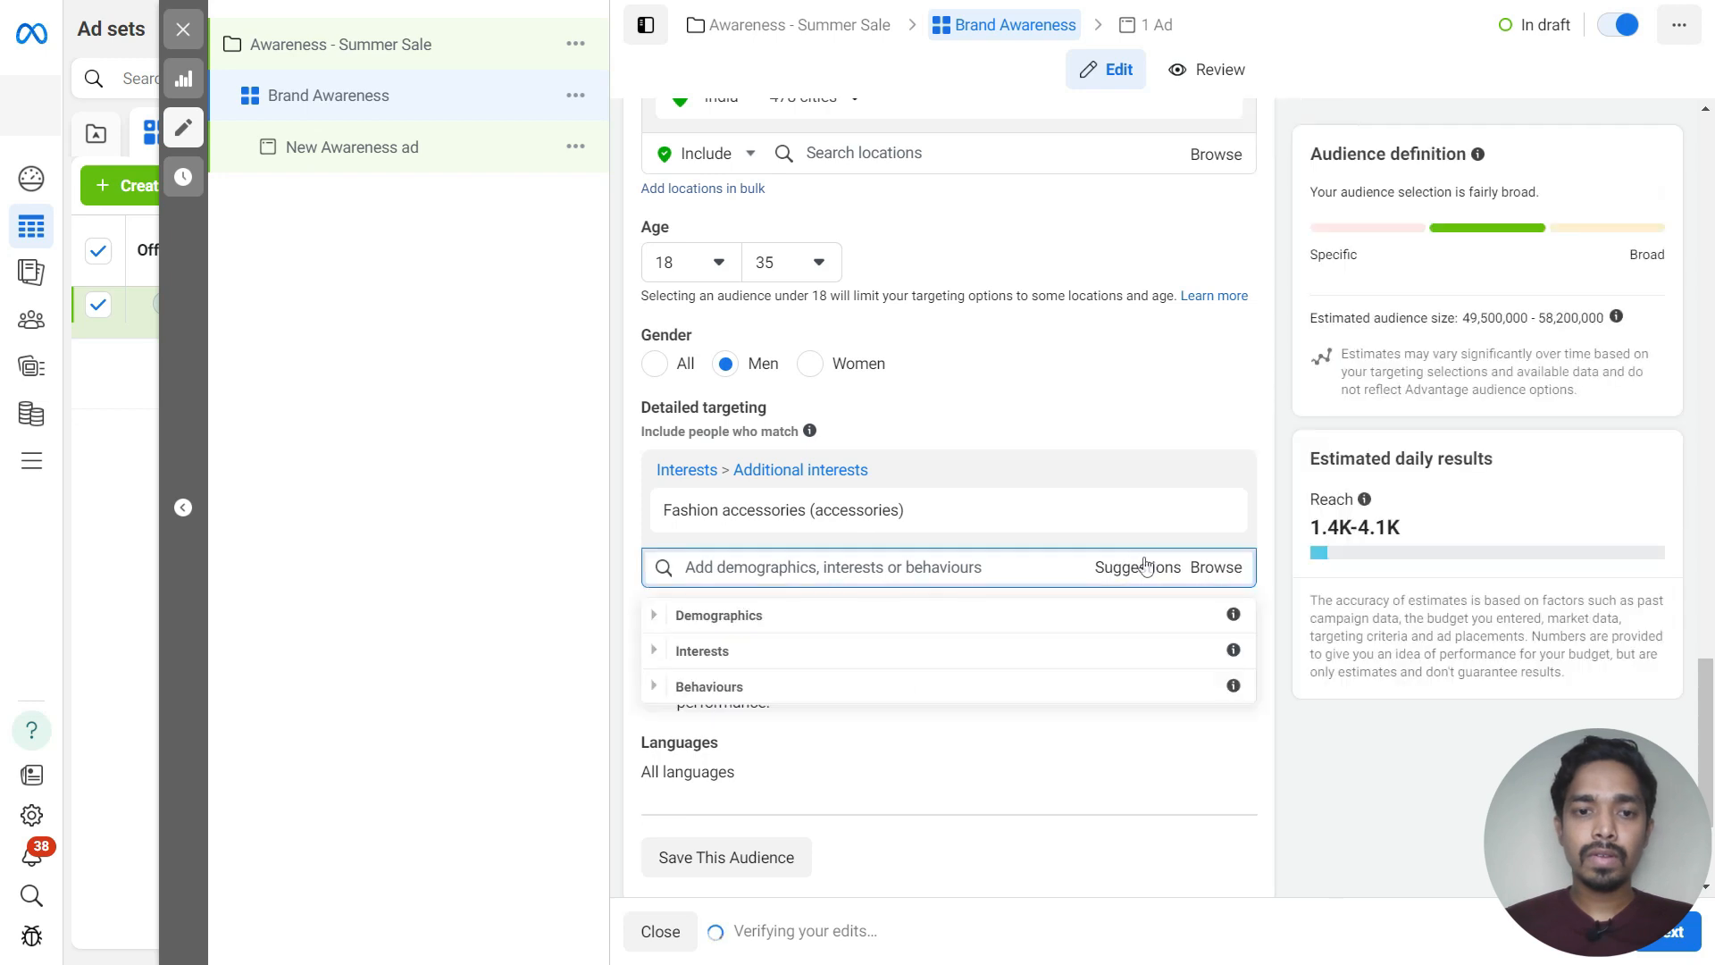
{"action": "left_click", "coordinate": [1179, 394]}
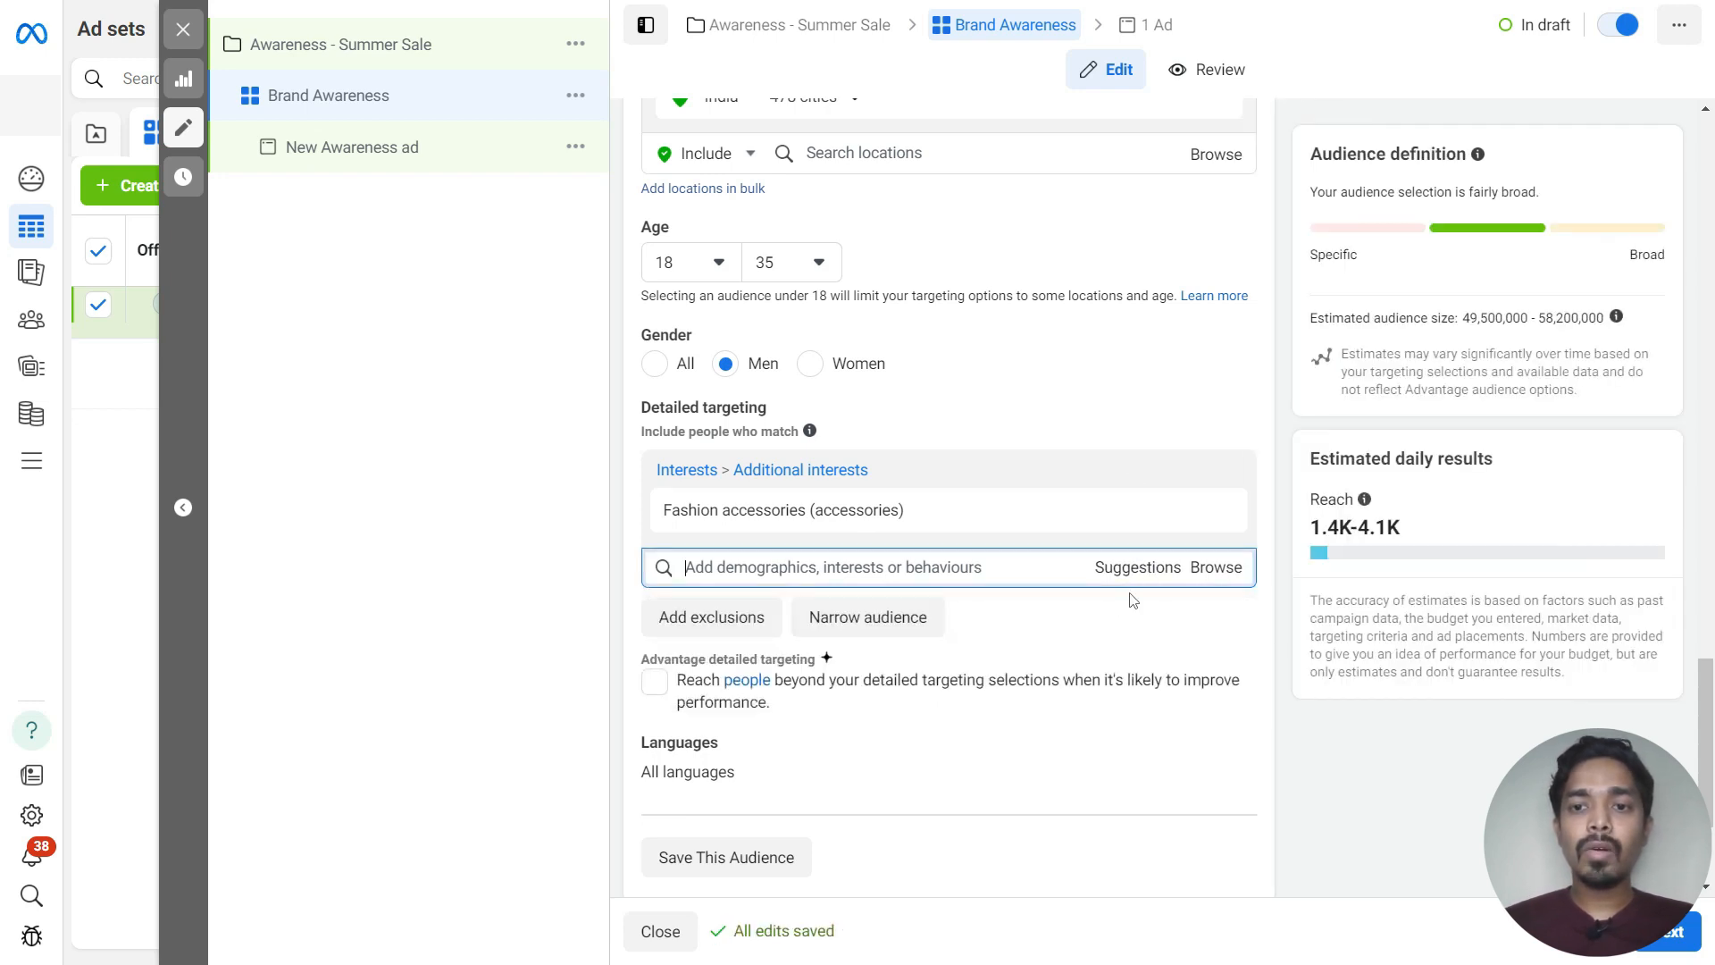
{"action": "left_click", "coordinate": [1117, 576]}
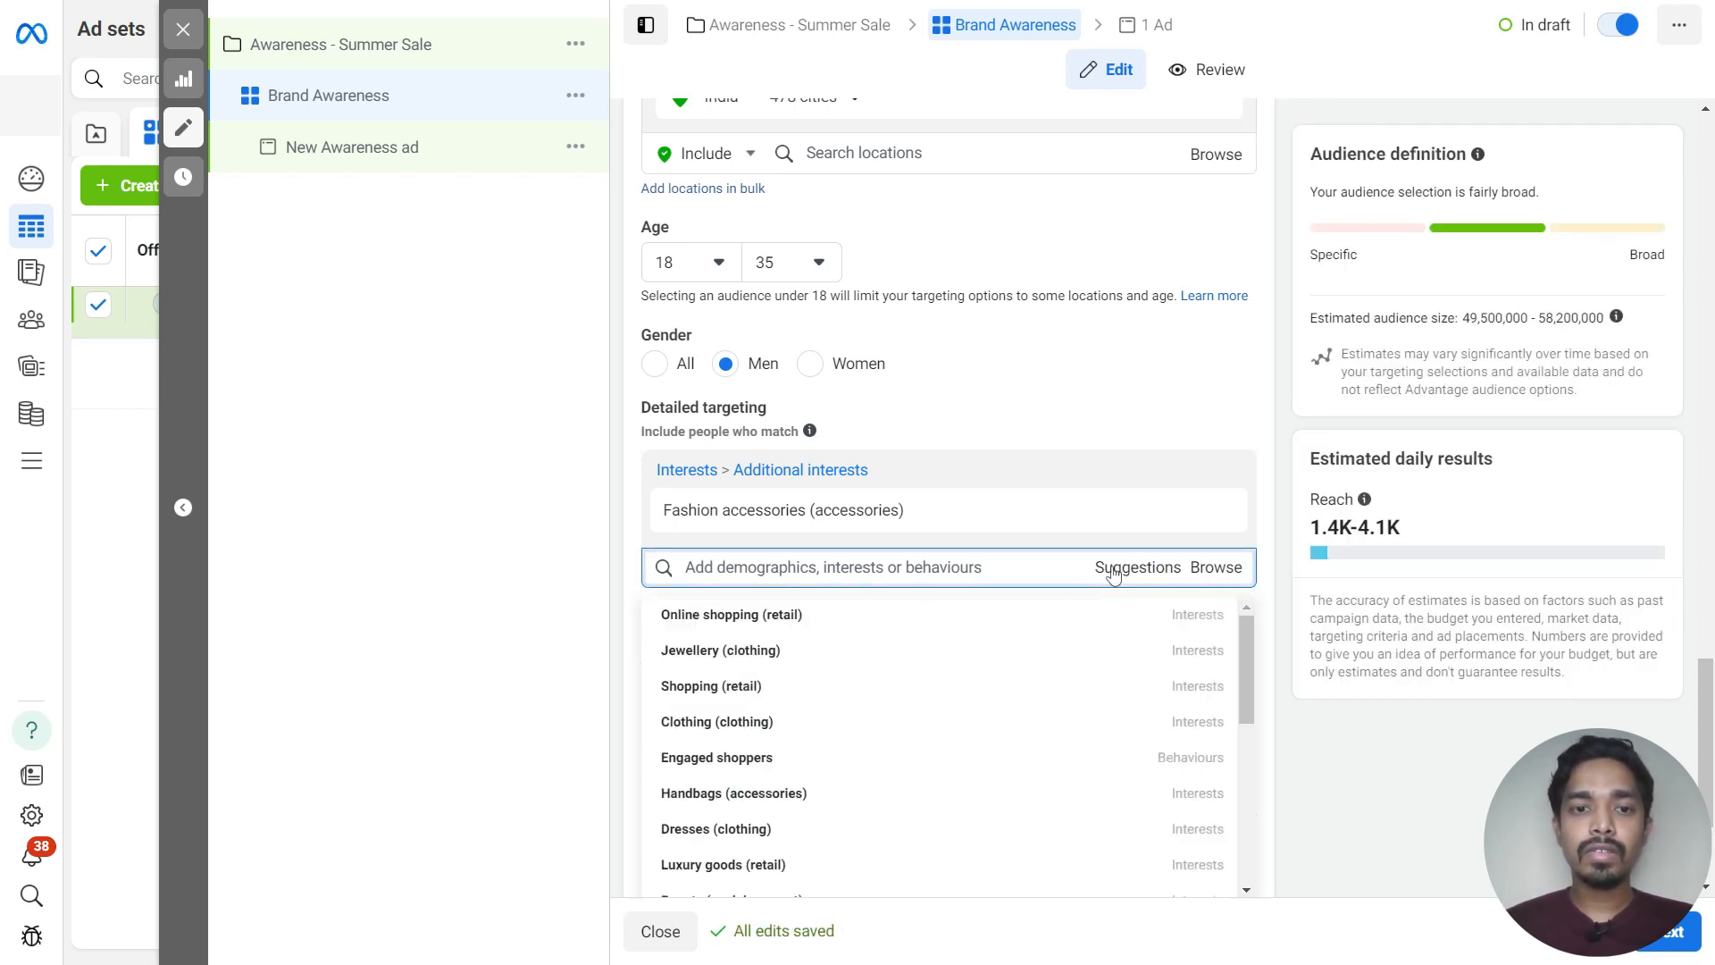
{"action": "left_click", "coordinate": [729, 616]}
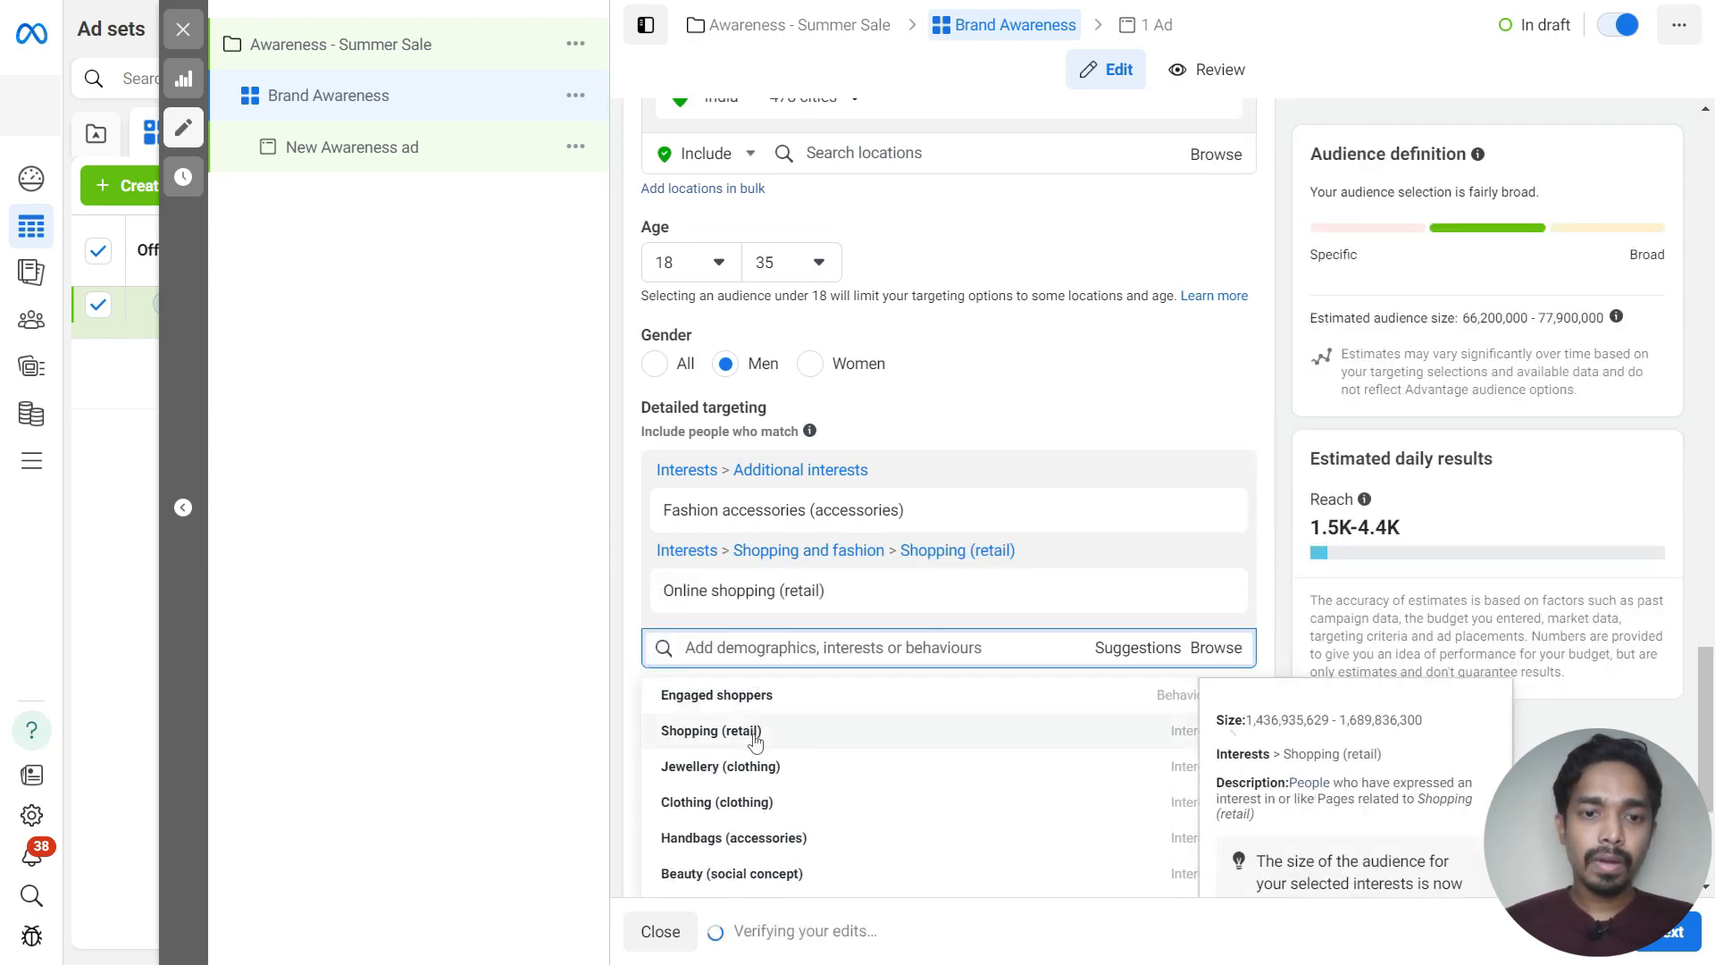
{"action": "left_click", "coordinate": [755, 730]}
{"action": "scroll", "coordinate": [831, 679], "scroll_direction": "down", "scroll_amount": 2}
{"action": "mouse_move", "coordinate": [715, 686]}
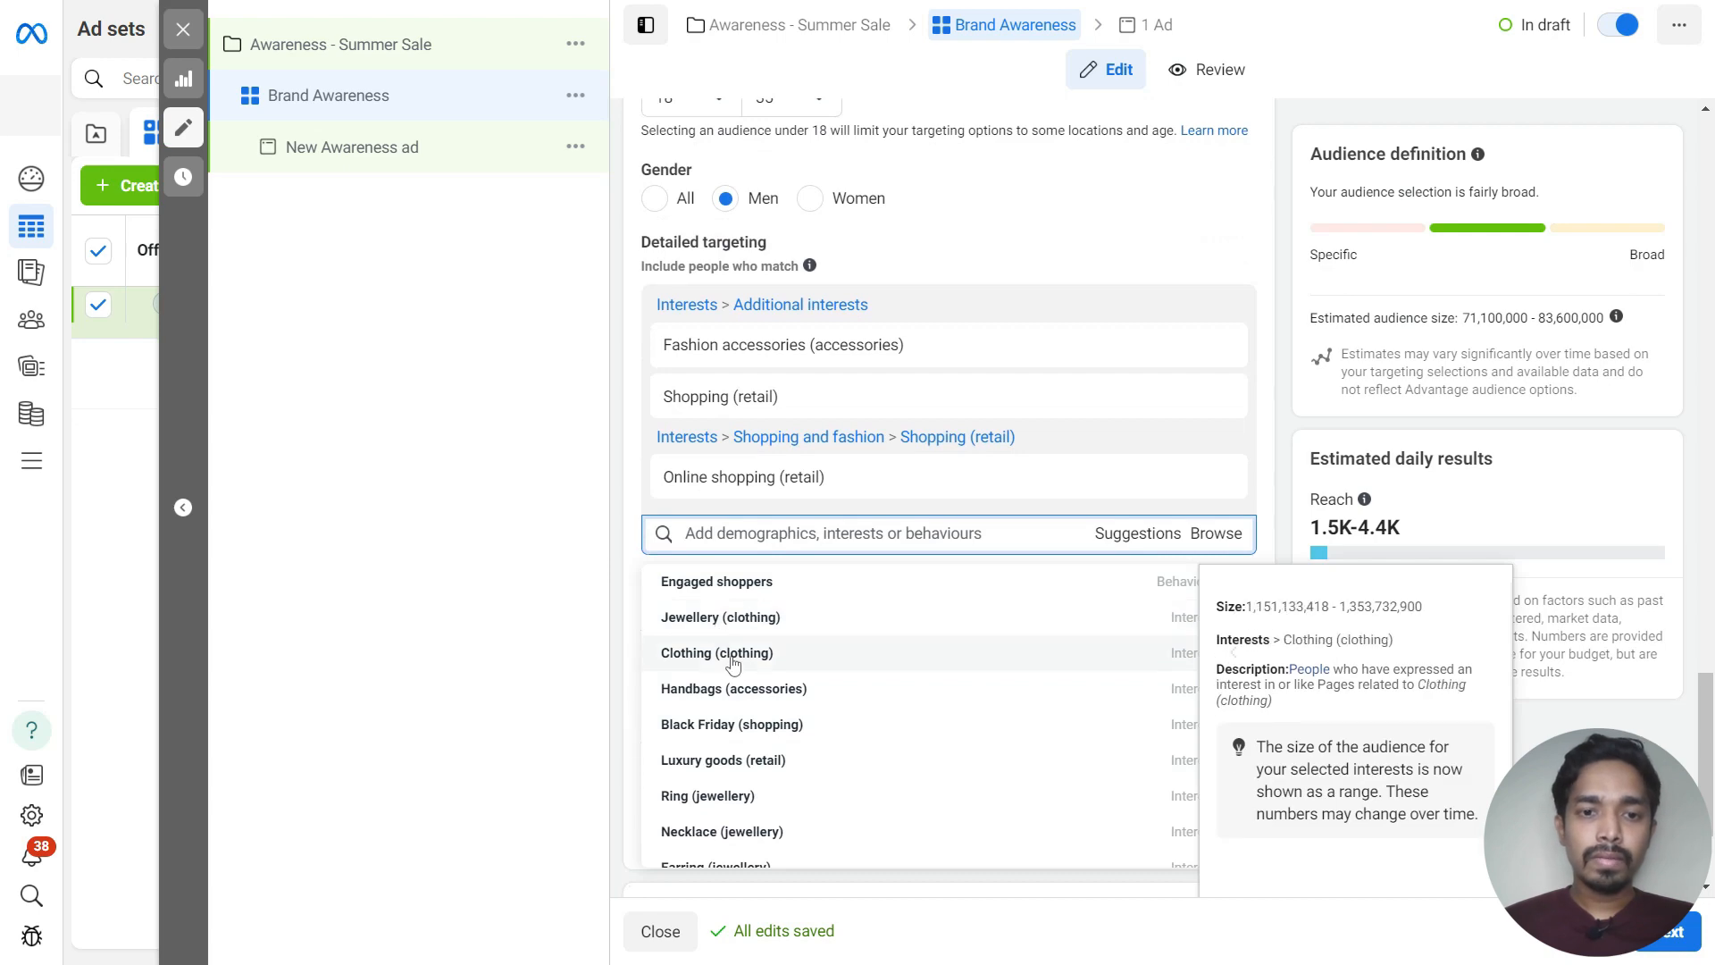
{"action": "left_click", "coordinate": [725, 655]}
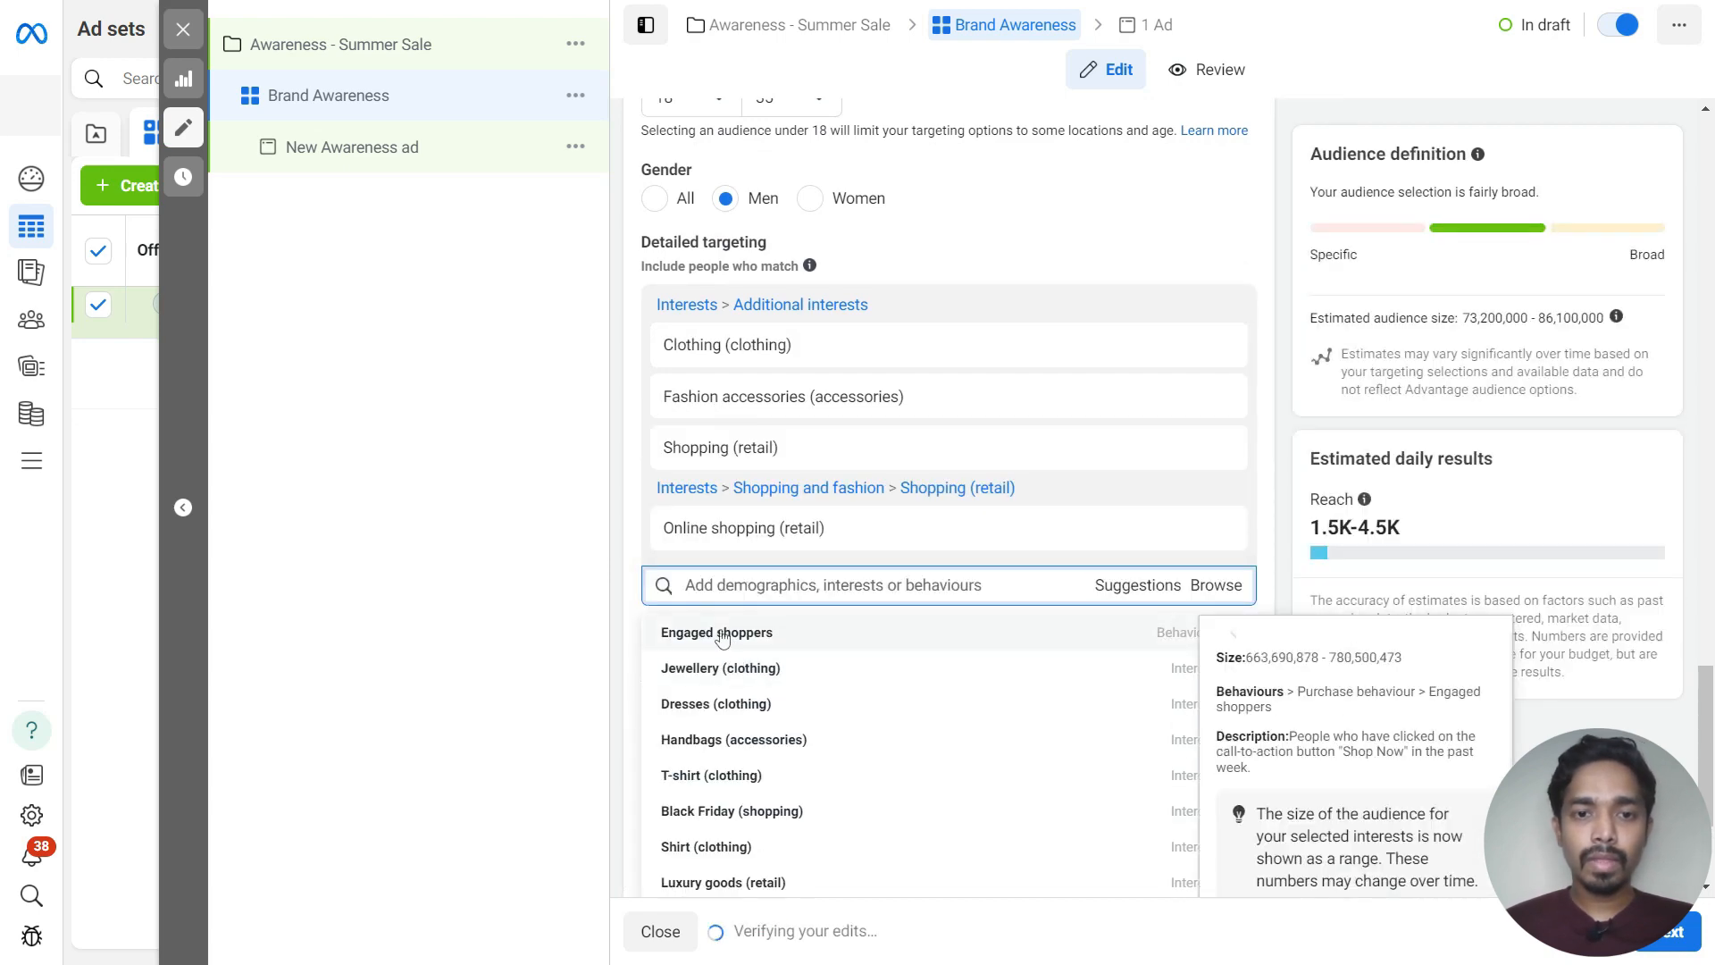
{"action": "left_click", "coordinate": [717, 636]}
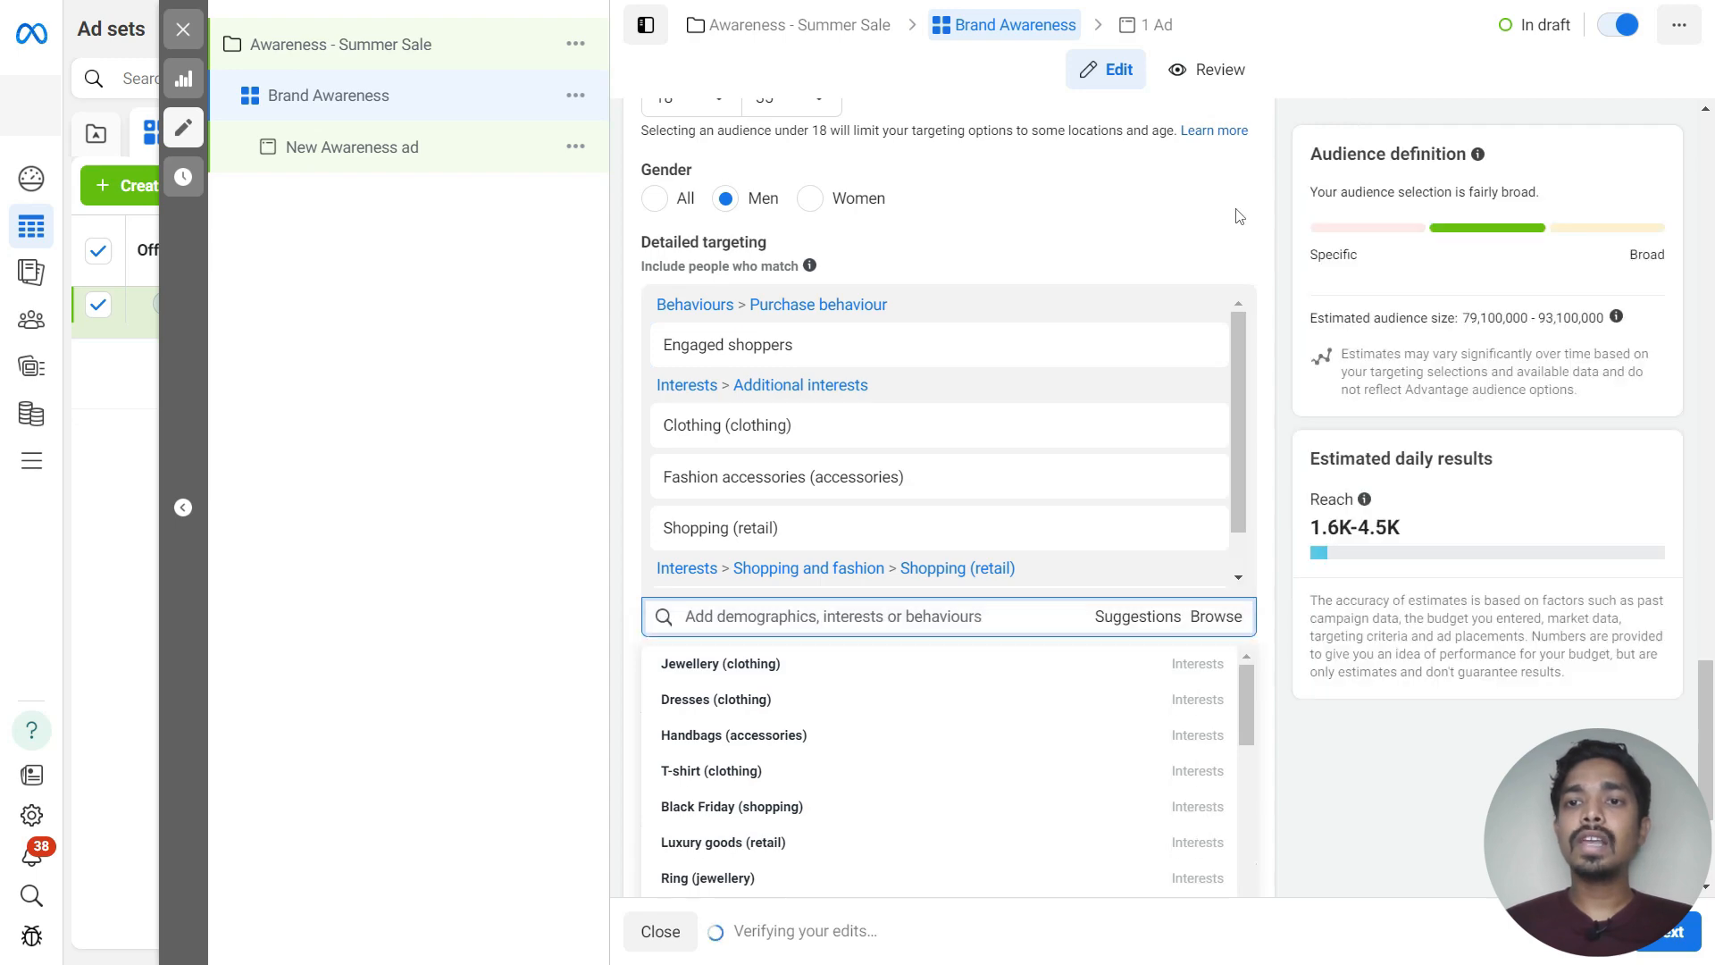
{"action": "left_click", "coordinate": [1018, 523]}
Try manual placements with Feeds and In-stream ads unchecked, then revert to Advantage+ placements
{"action": "scroll", "coordinate": [1018, 523], "scroll_direction": "up", "scroll_amount": 2}
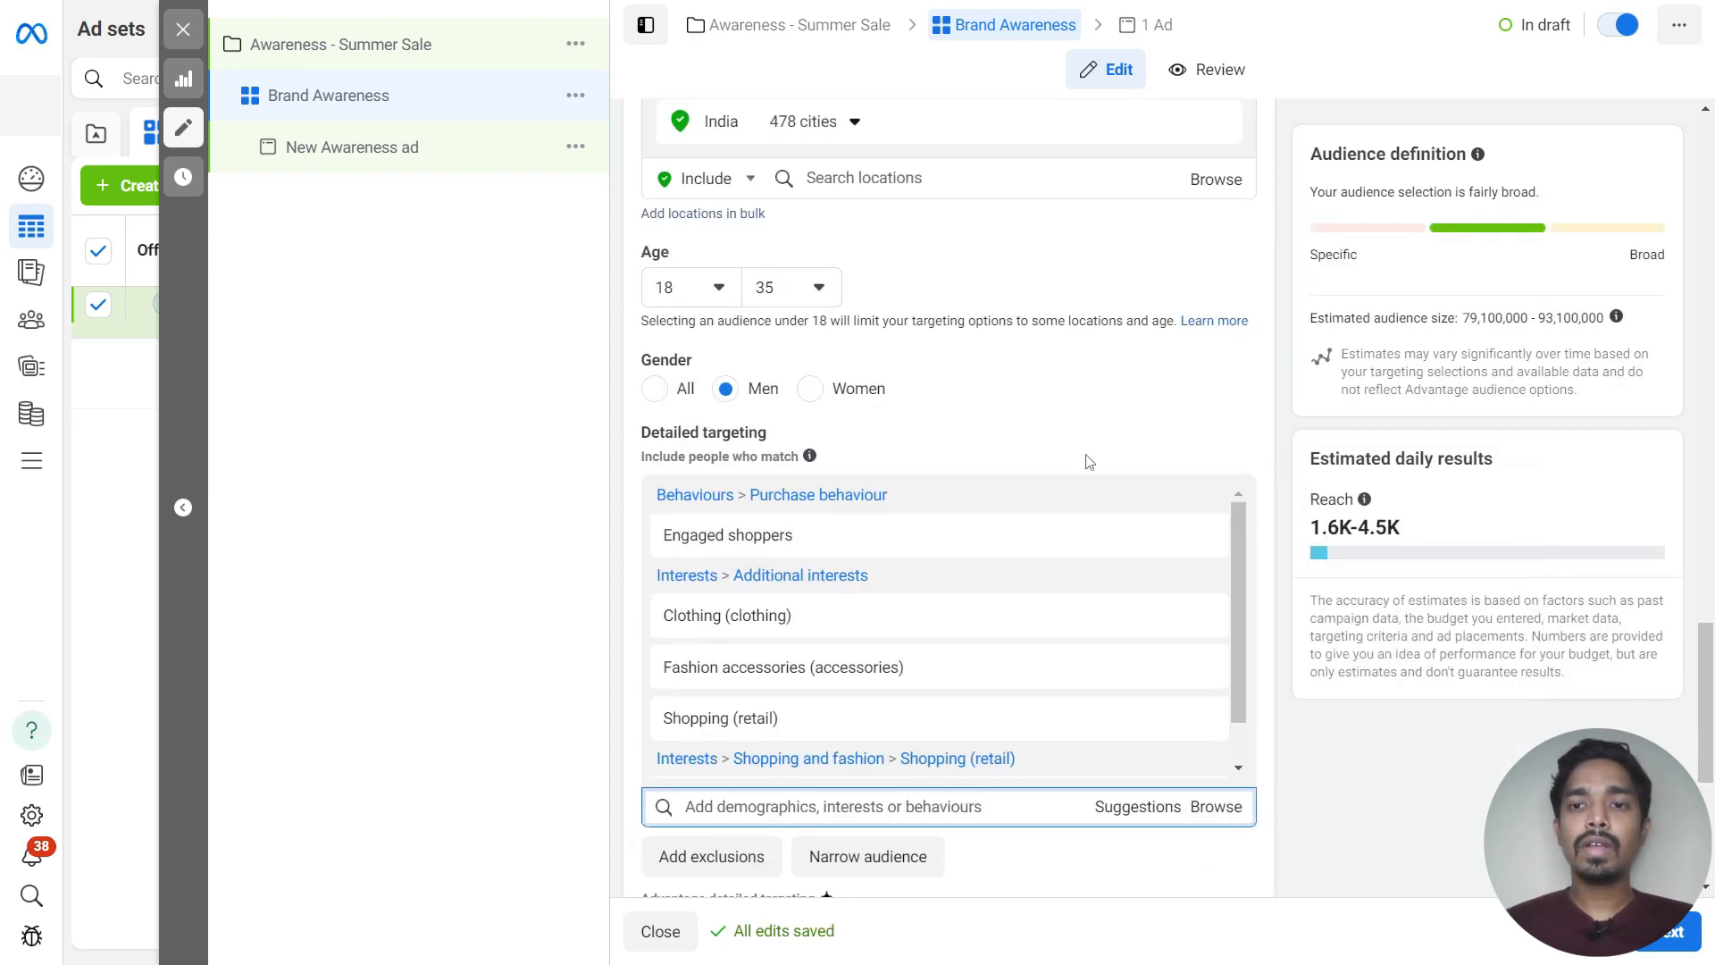
{"action": "scroll", "coordinate": [1268, 351], "scroll_direction": "down", "scroll_amount": 3}
{"action": "scroll", "coordinate": [1268, 351], "scroll_direction": "down", "scroll_amount": 2}
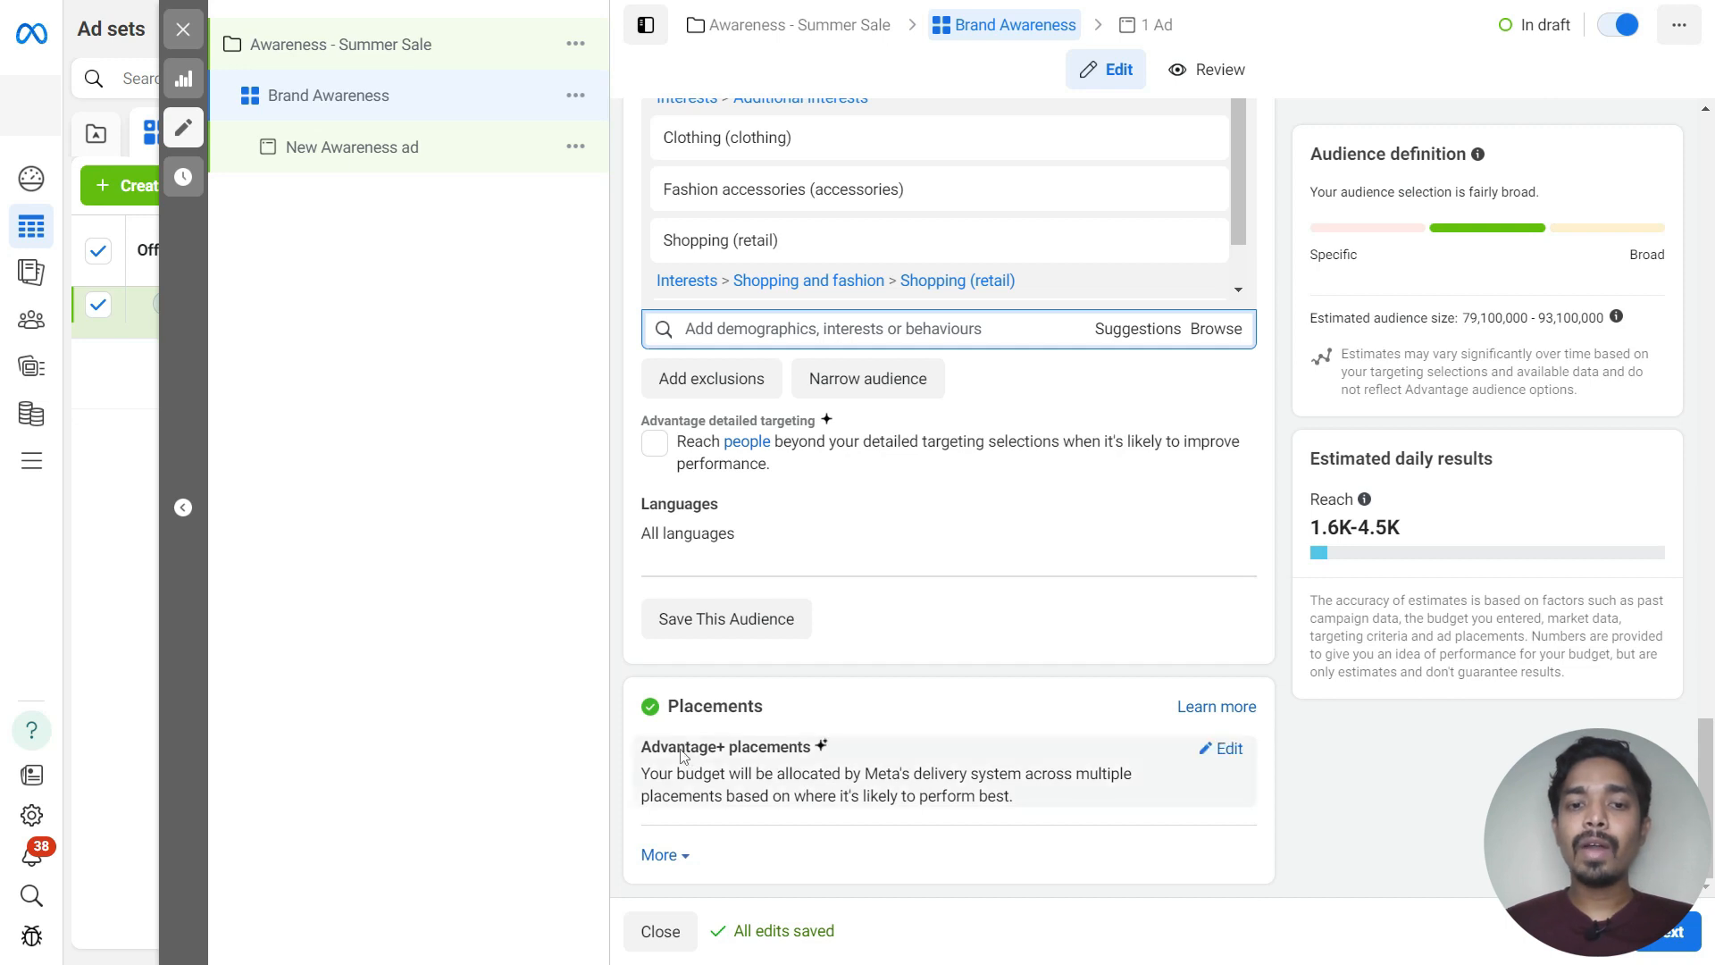
{"action": "left_click", "coordinate": [1245, 755]}
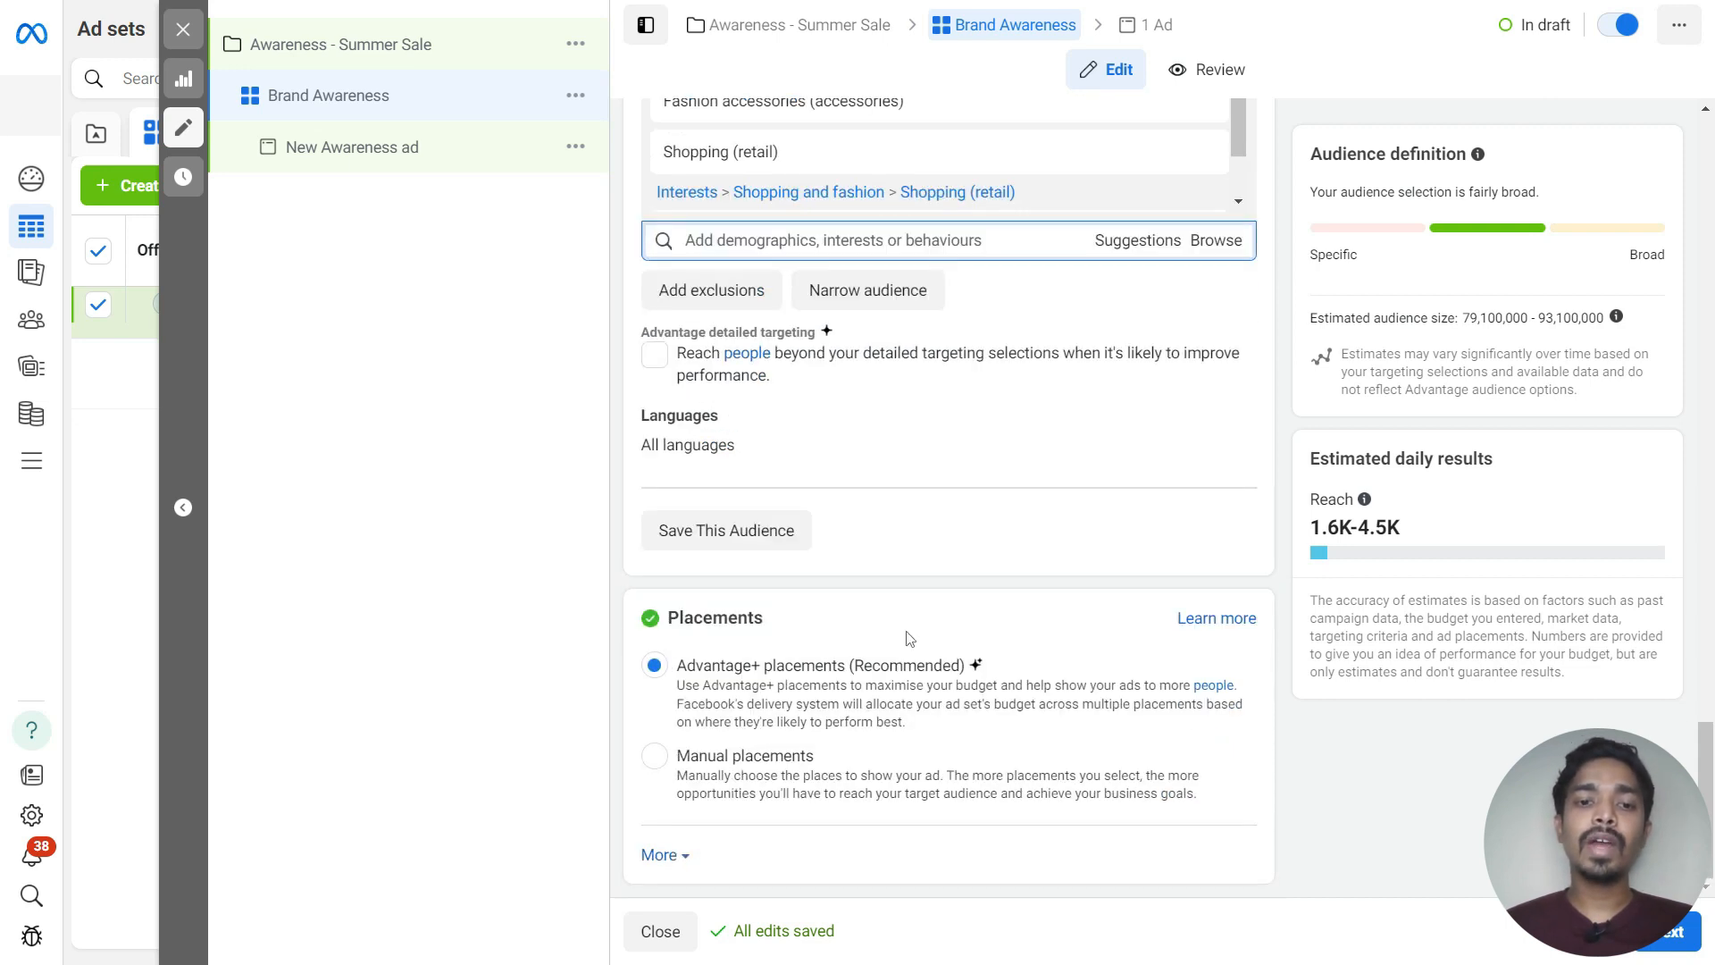
{"action": "left_click", "coordinate": [655, 759]}
{"action": "scroll", "coordinate": [656, 761], "scroll_direction": "down", "scroll_amount": 5}
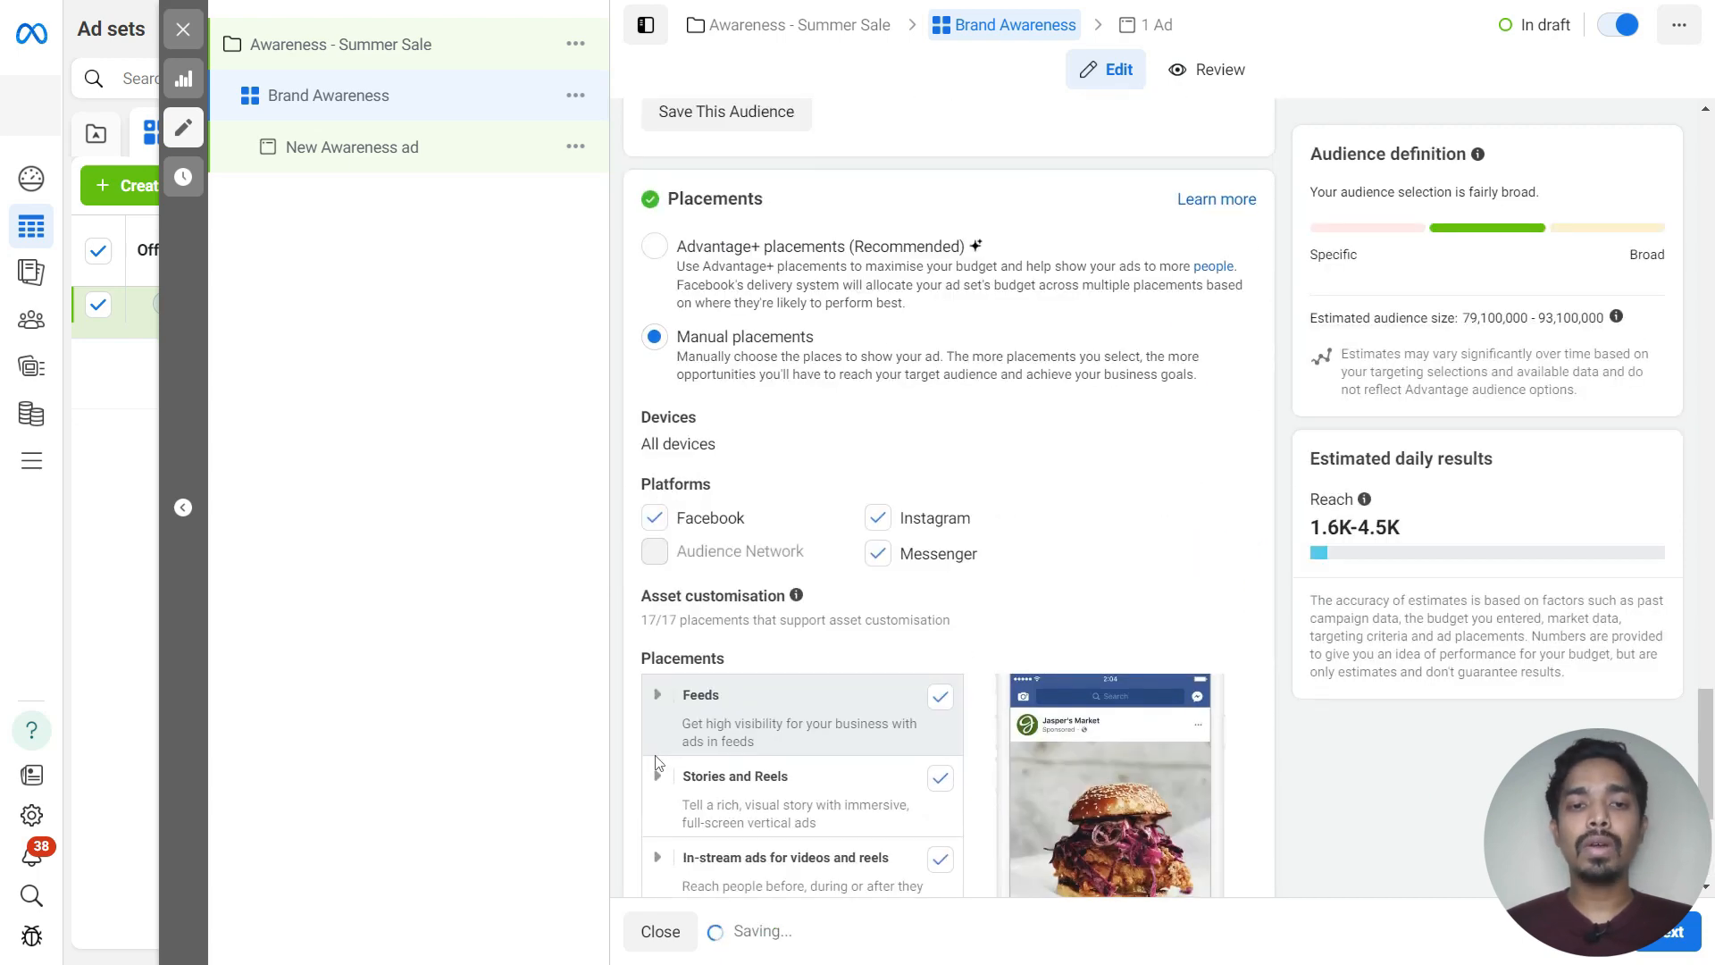
{"action": "scroll", "coordinate": [661, 760], "scroll_direction": "down", "scroll_amount": 3}
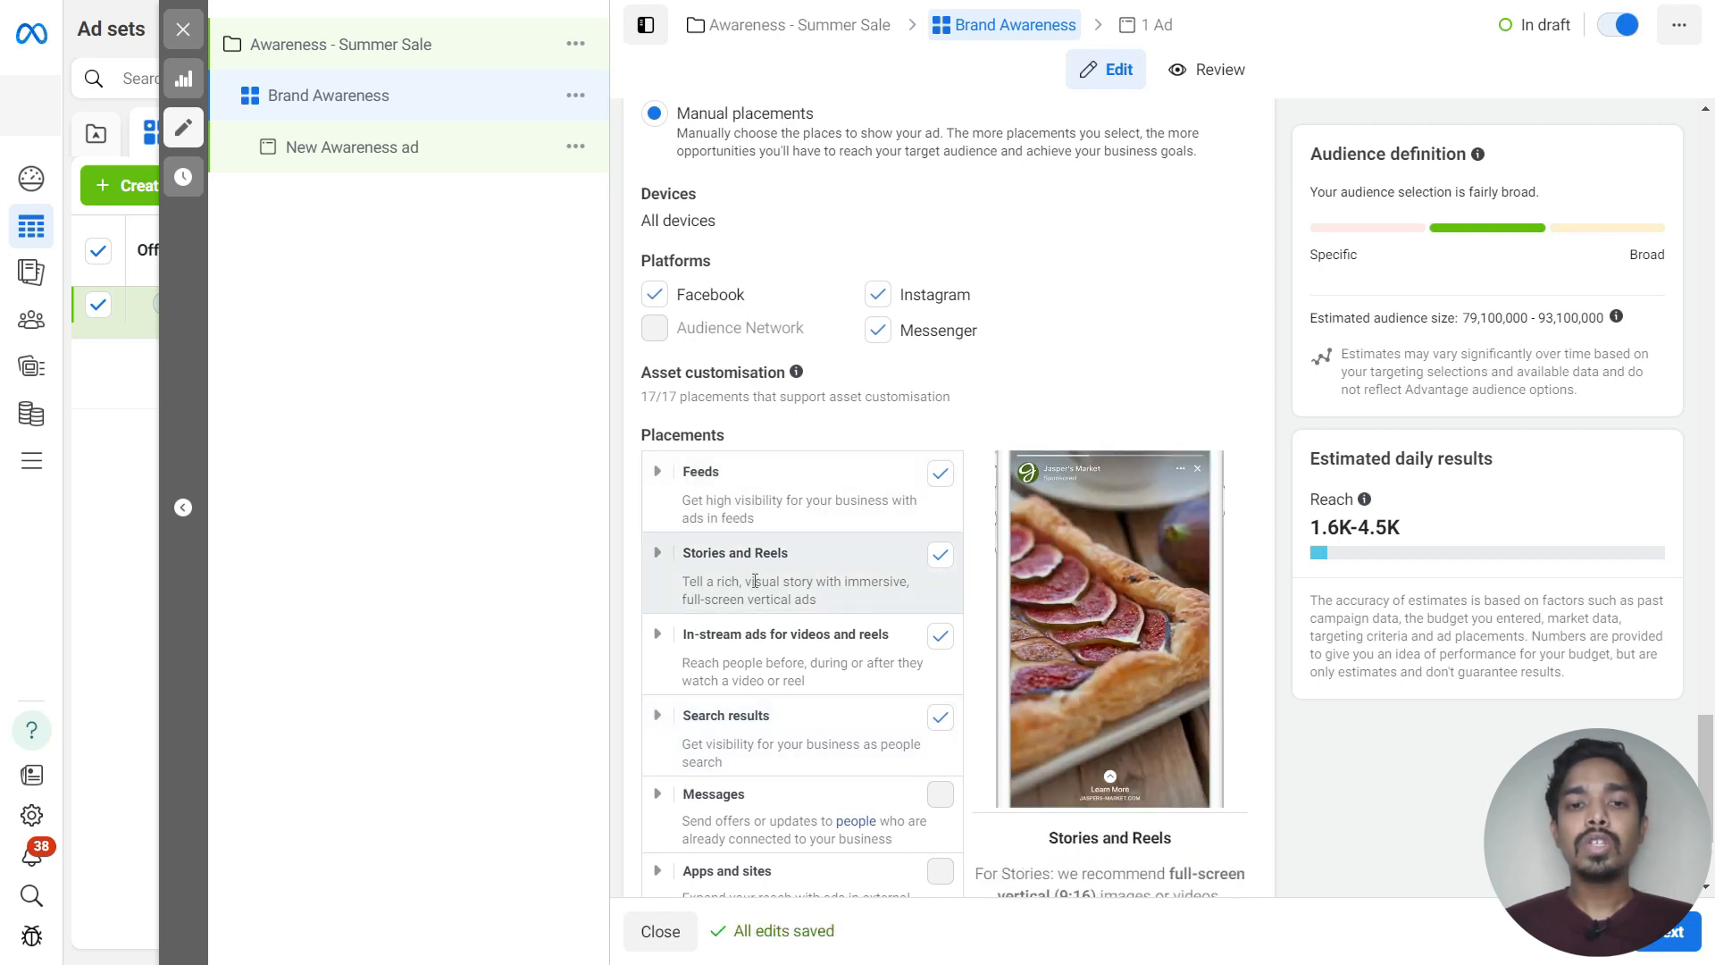
{"action": "left_click", "coordinate": [941, 475]}
{"action": "left_click", "coordinate": [942, 649]}
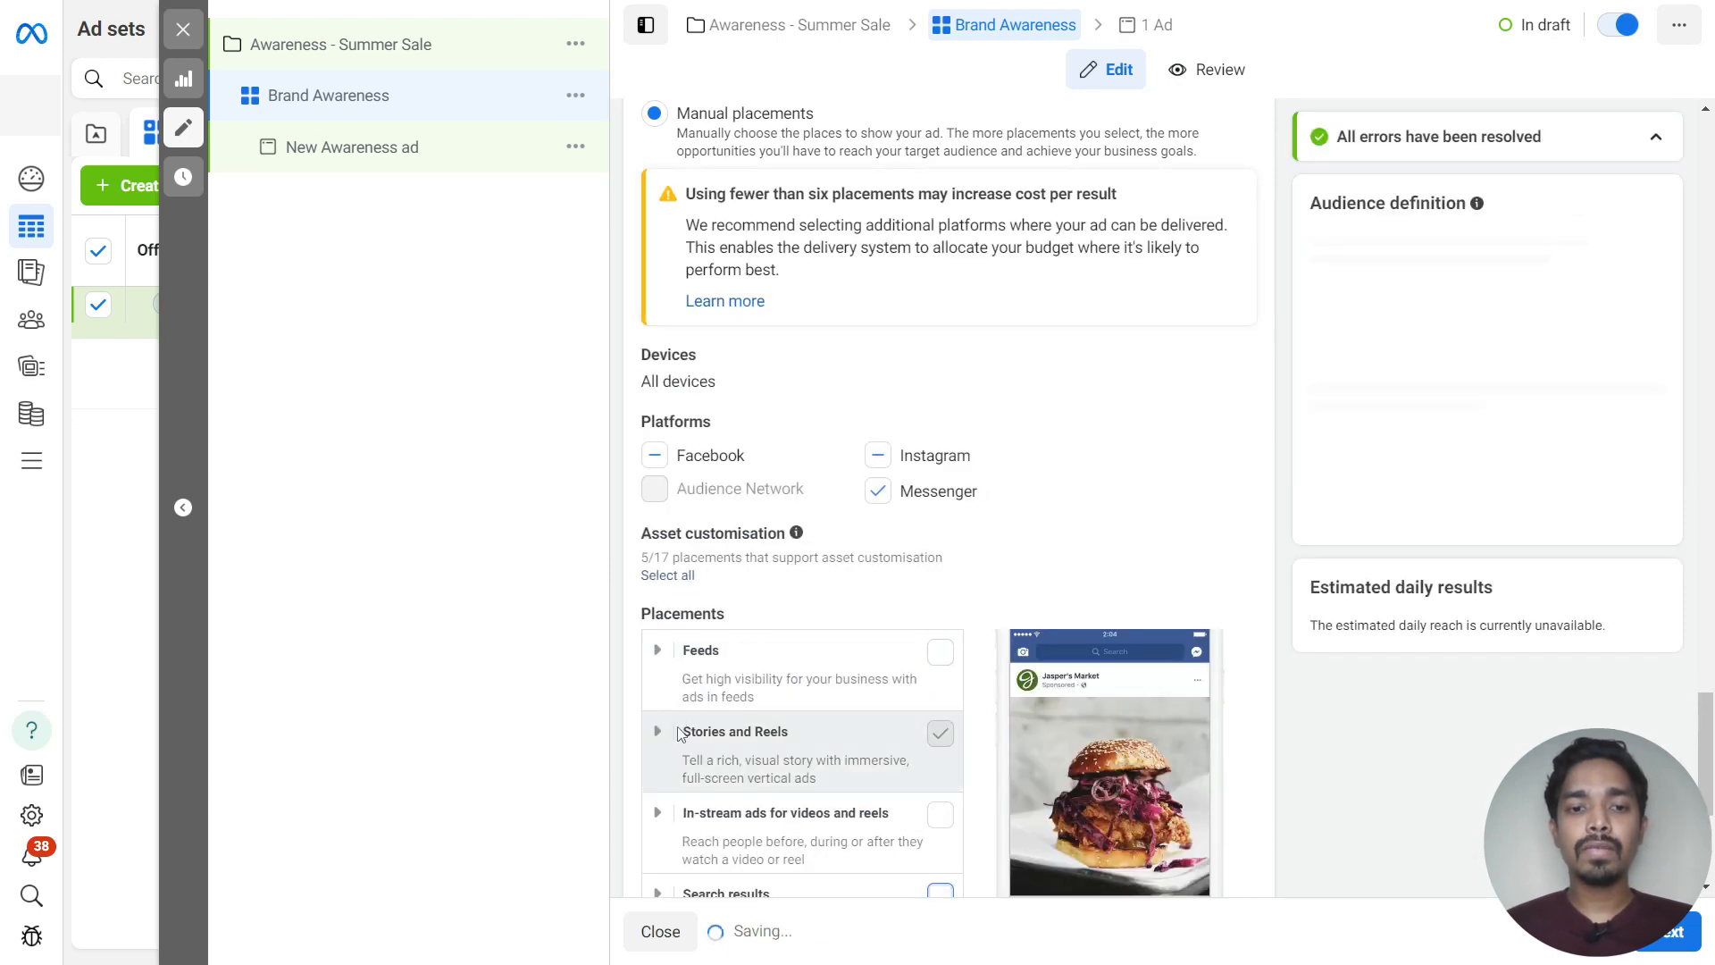
{"action": "left_click", "coordinate": [655, 734]}
{"action": "scroll", "coordinate": [654, 749], "scroll_direction": "down", "scroll_amount": 3}
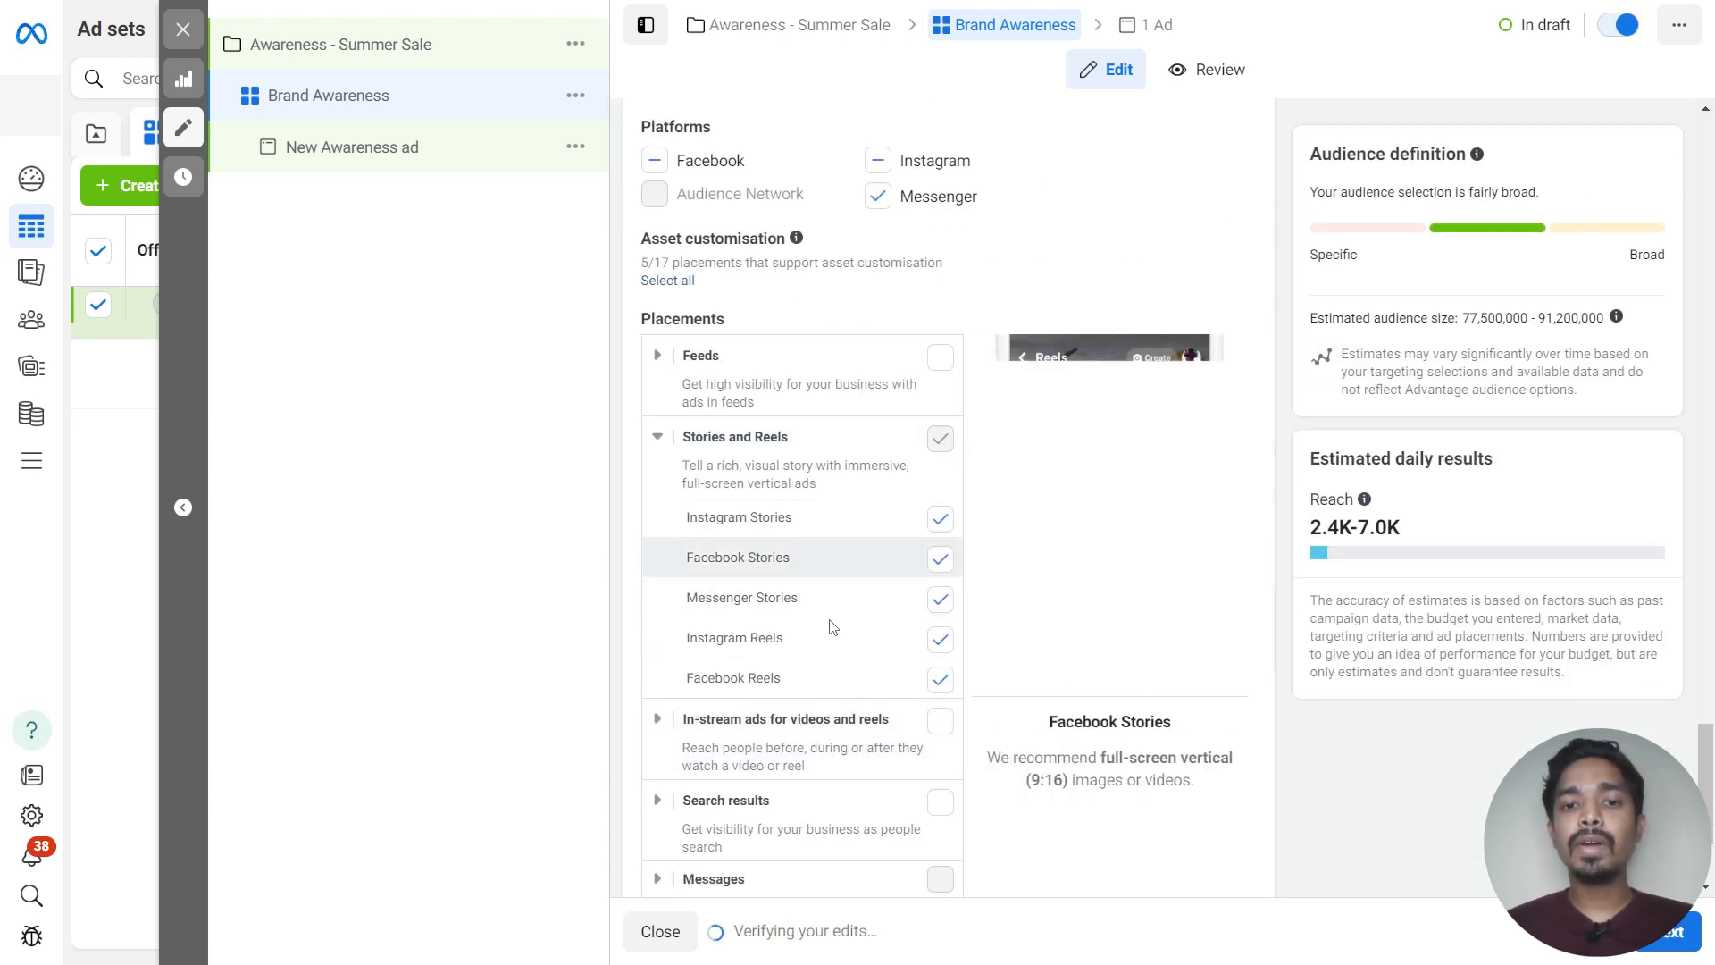
{"action": "scroll", "coordinate": [790, 559], "scroll_direction": "up", "scroll_amount": 4}
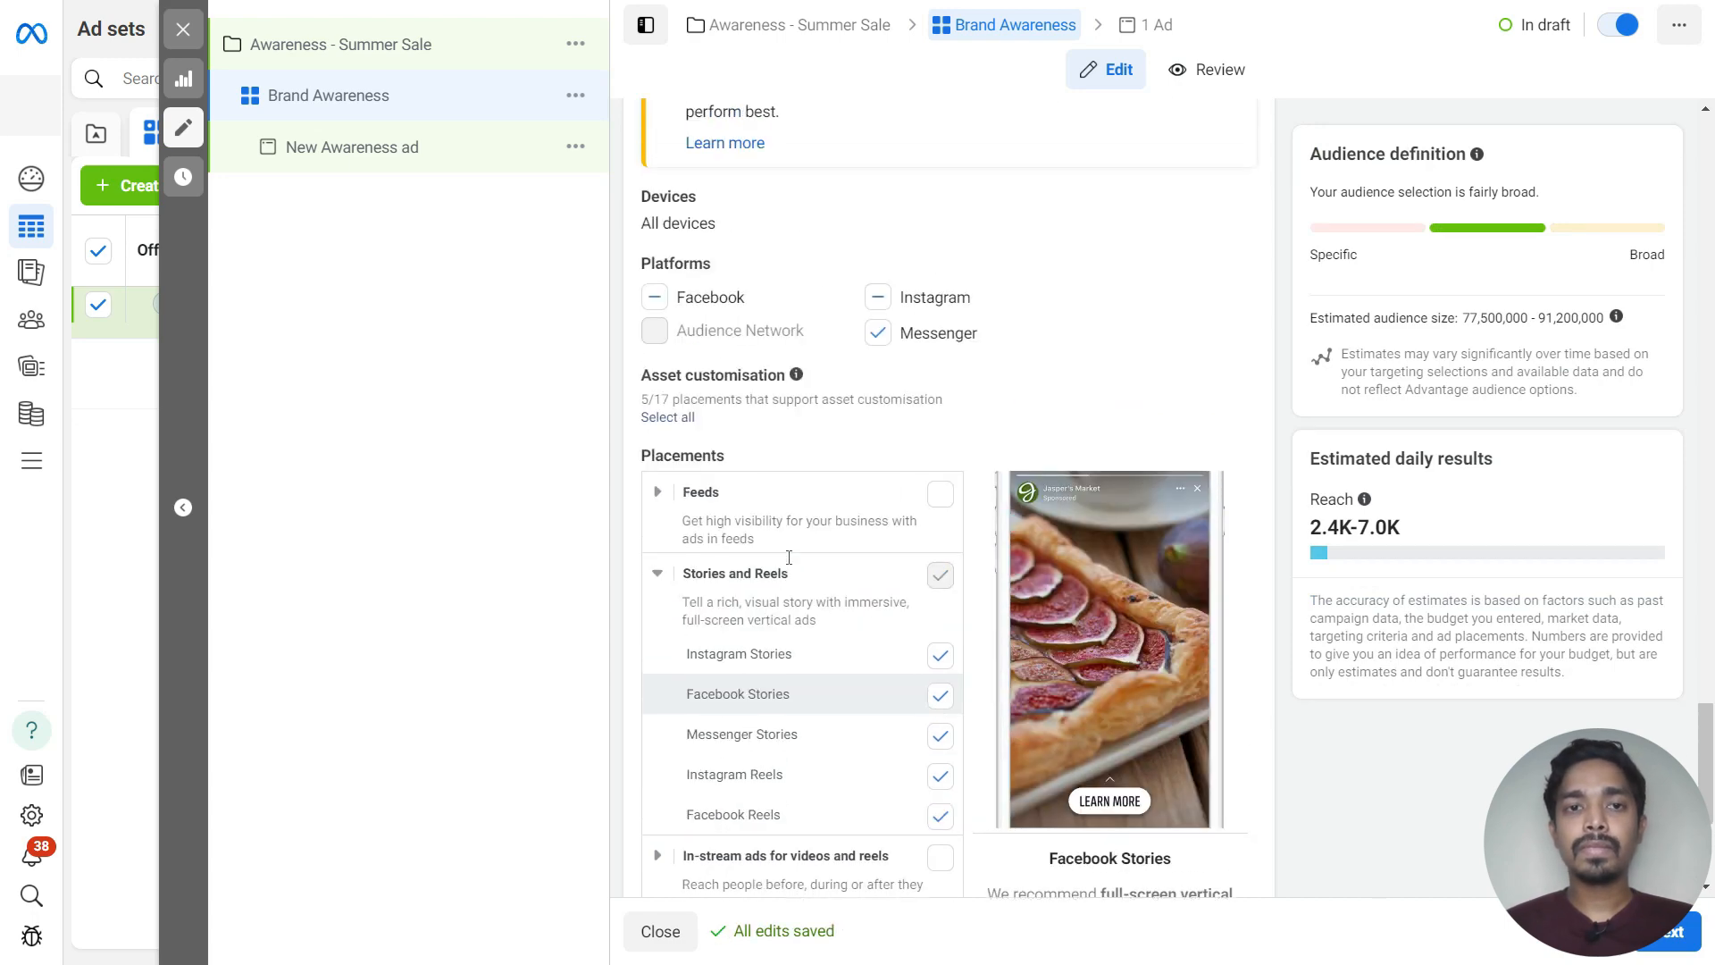
{"action": "scroll", "coordinate": [790, 564], "scroll_direction": "up", "scroll_amount": 1}
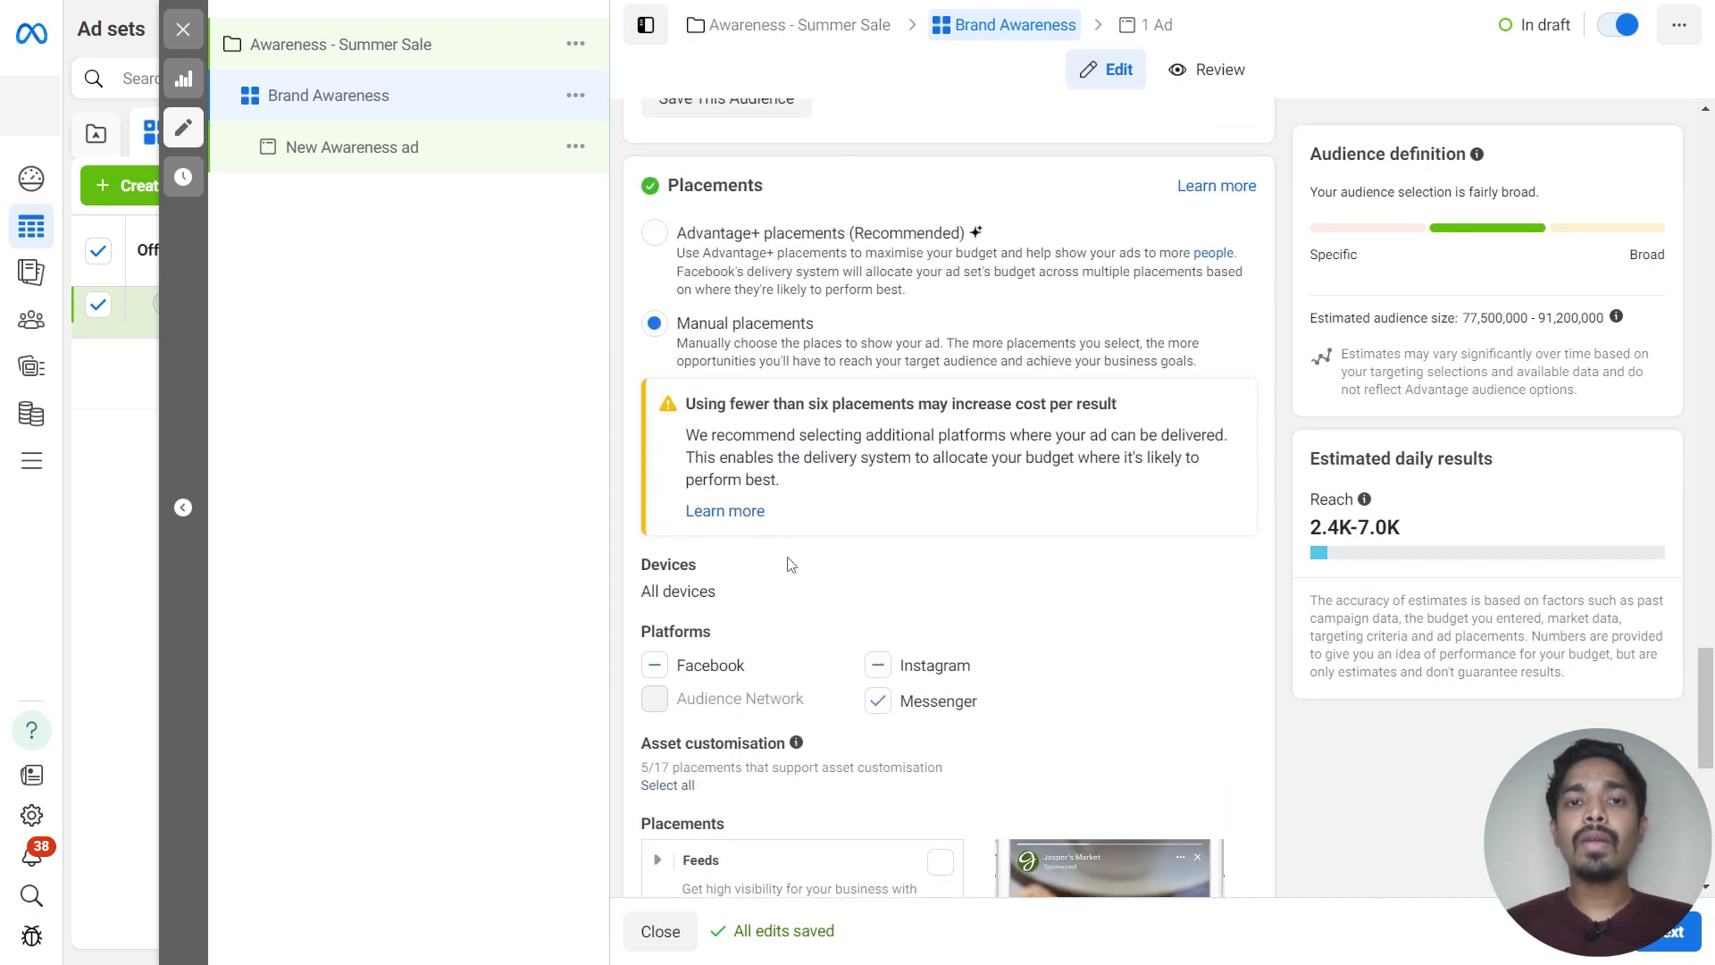
{"action": "left_click", "coordinate": [655, 234]}
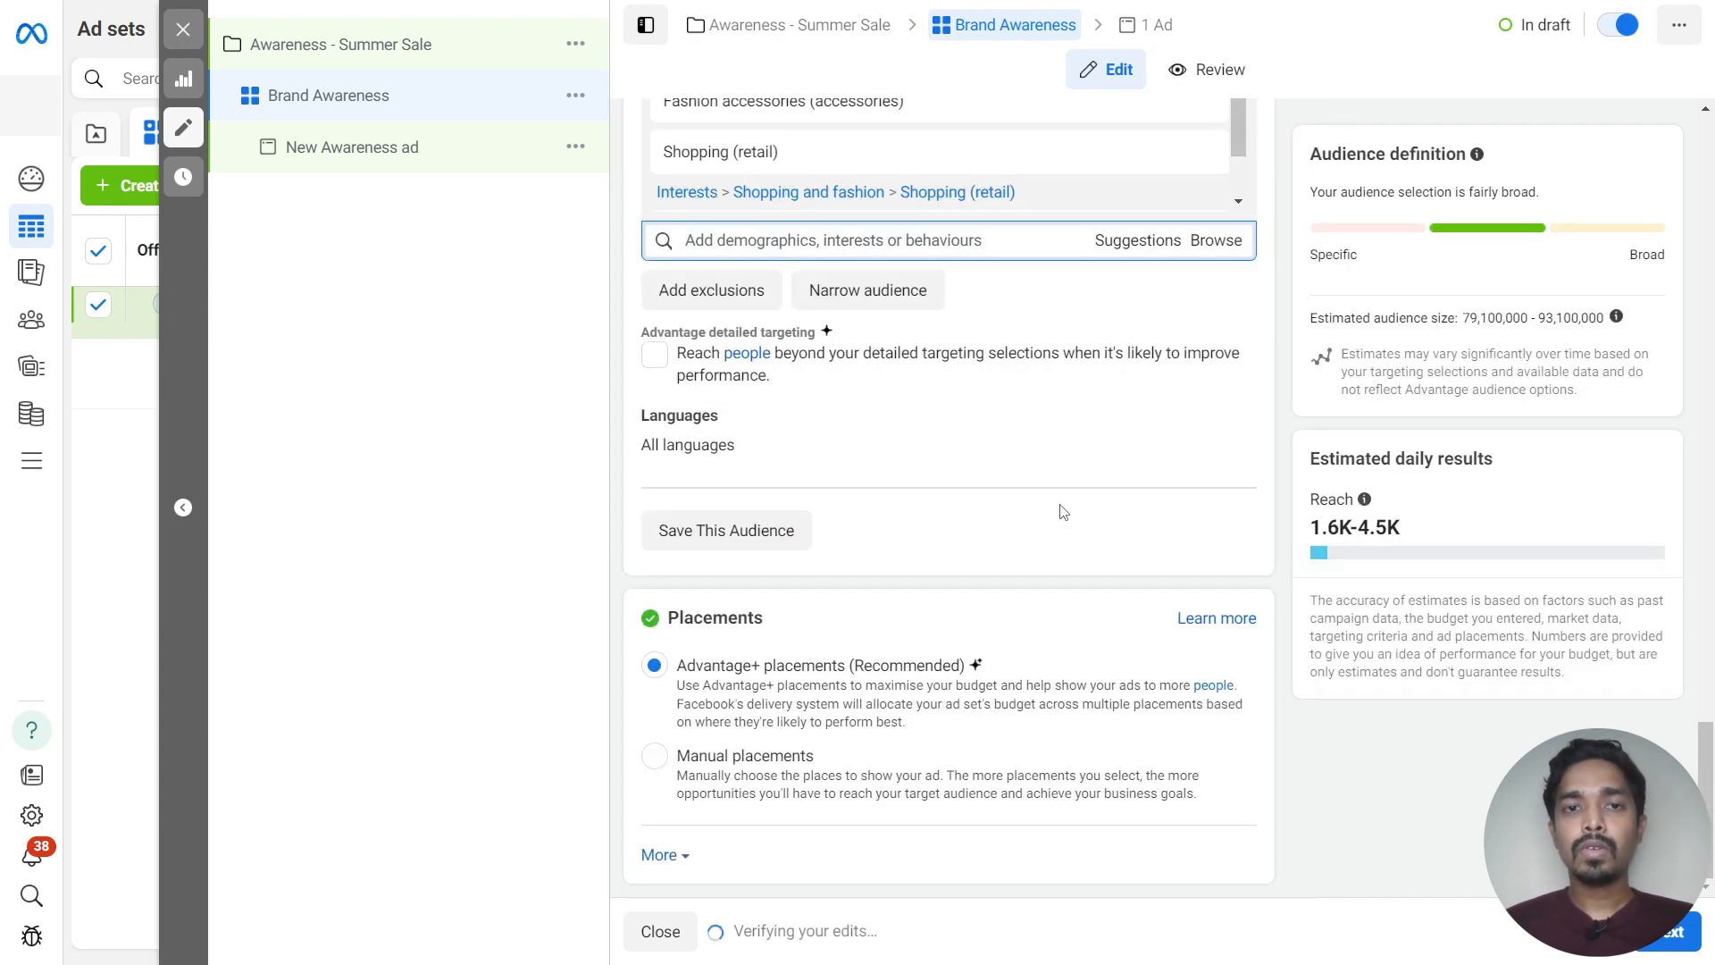
Open the ad and rename it Ad1
{"action": "scroll", "coordinate": [1063, 512], "scroll_direction": "up", "scroll_amount": 12}
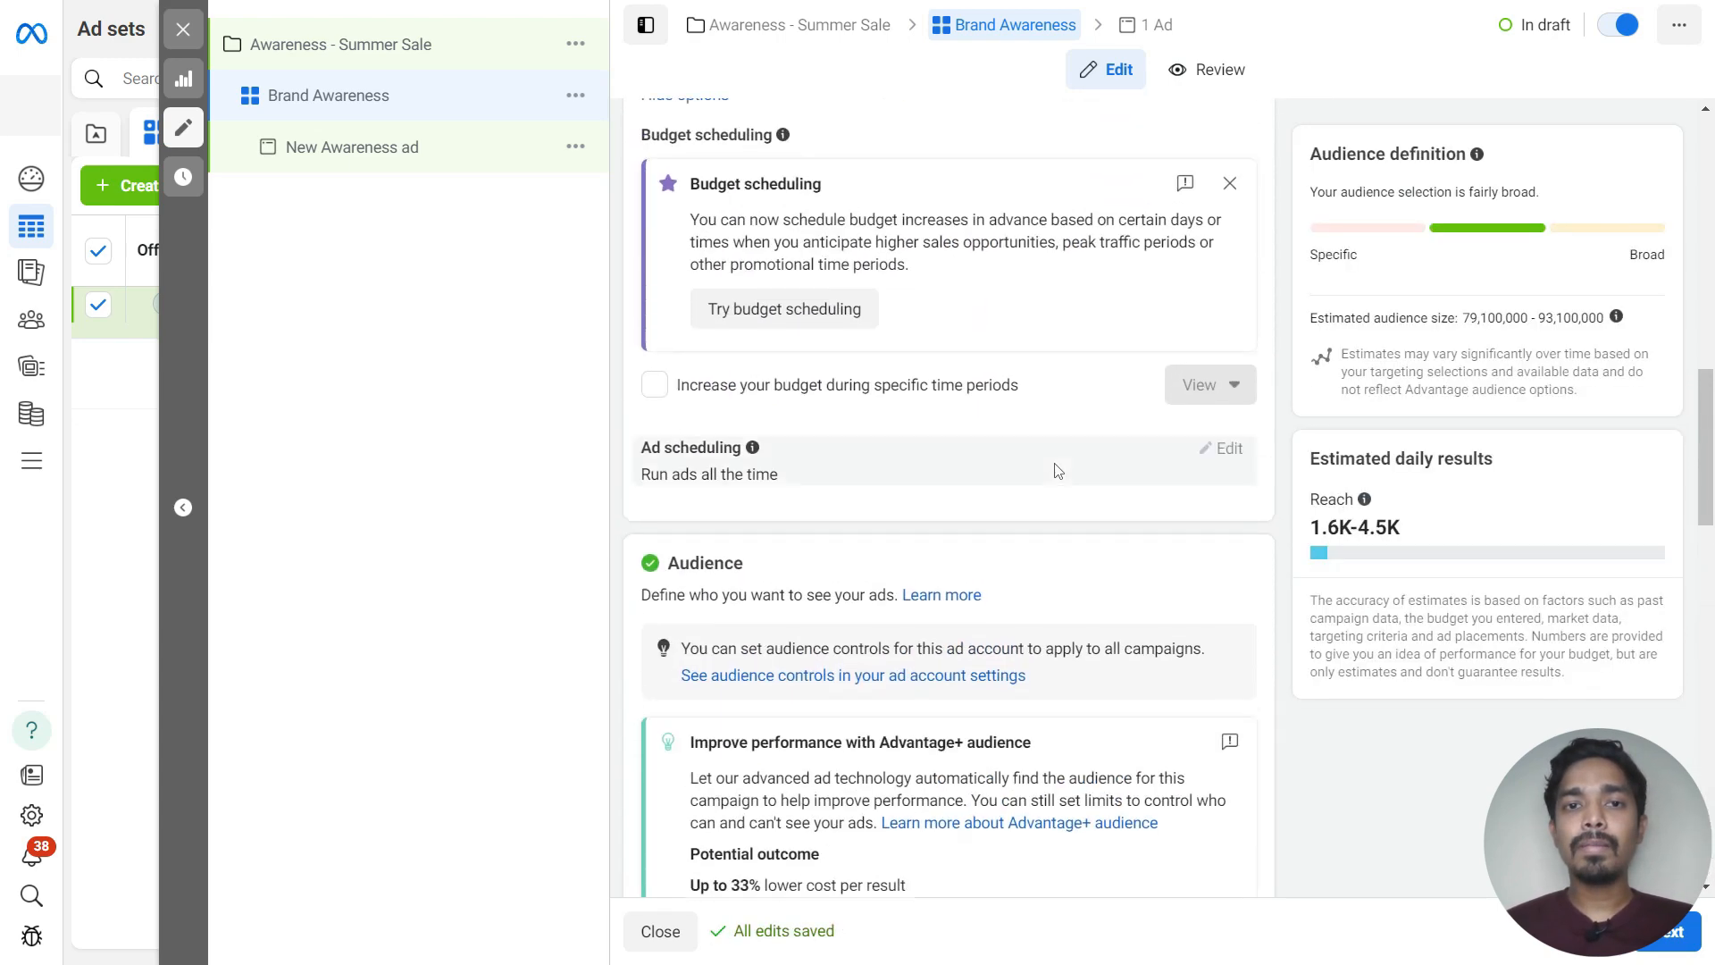
{"action": "scroll", "coordinate": [1058, 471], "scroll_direction": "up", "scroll_amount": 10}
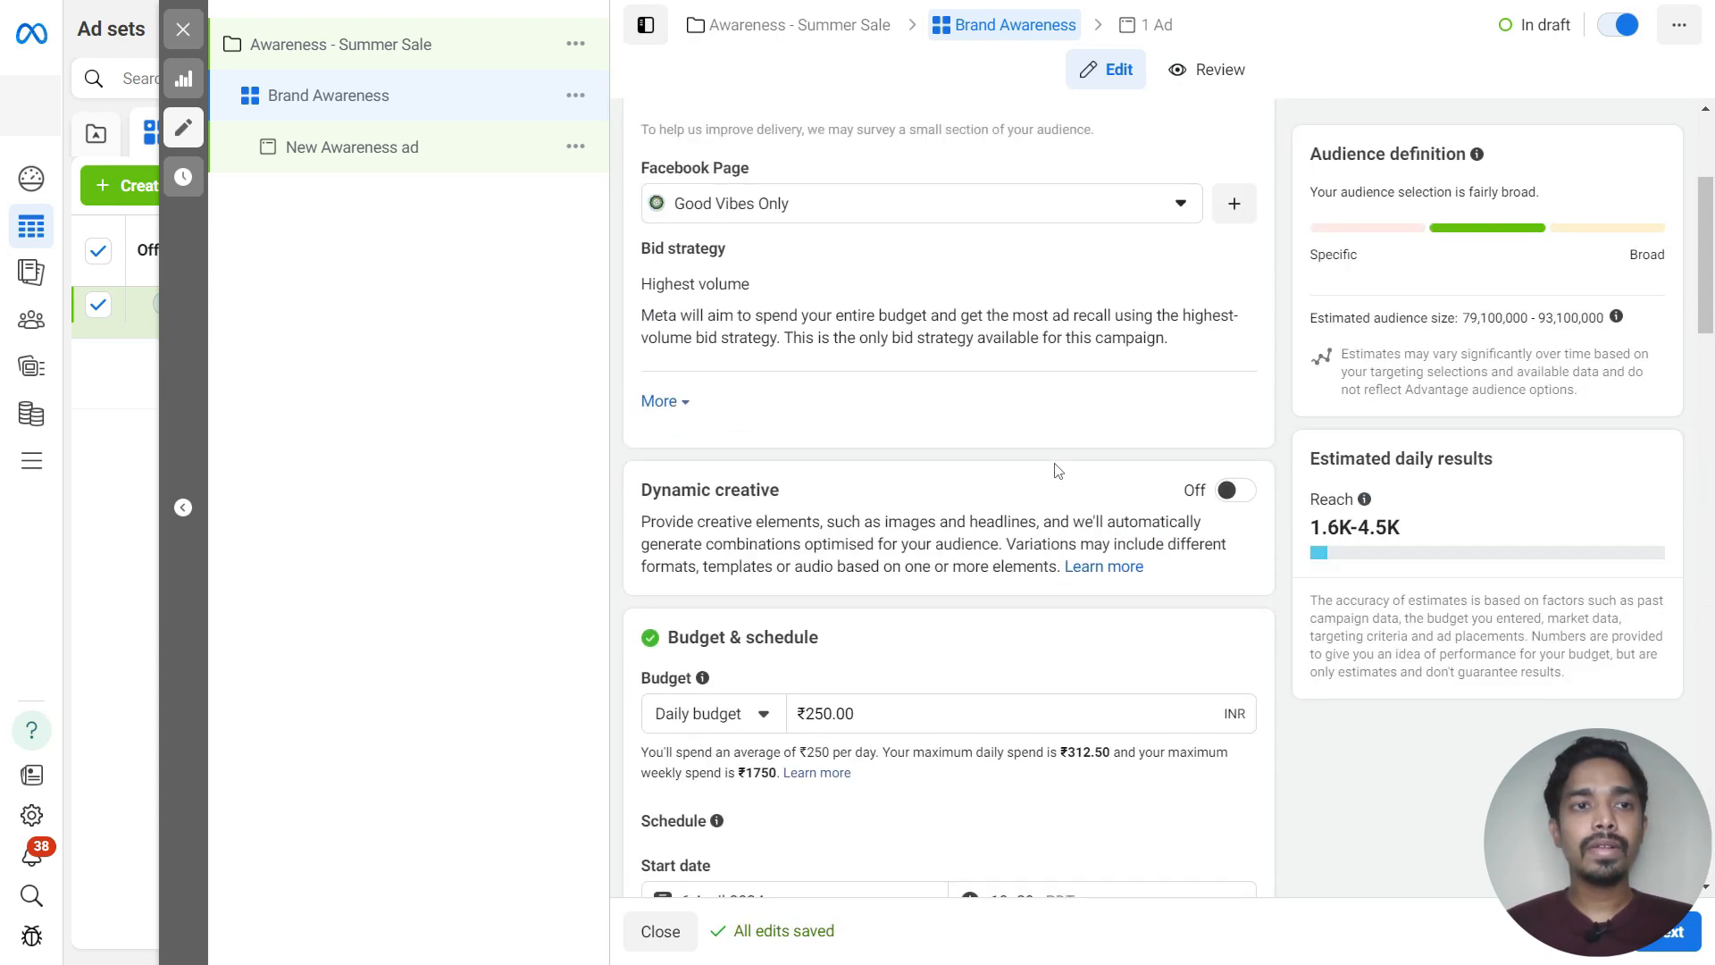
{"action": "left_click", "coordinate": [403, 149]}
{"action": "left_click_drag", "start_coordinate": [913, 190], "coordinate": [597, 208]}
{"action": "type", "text": "Ad1"}
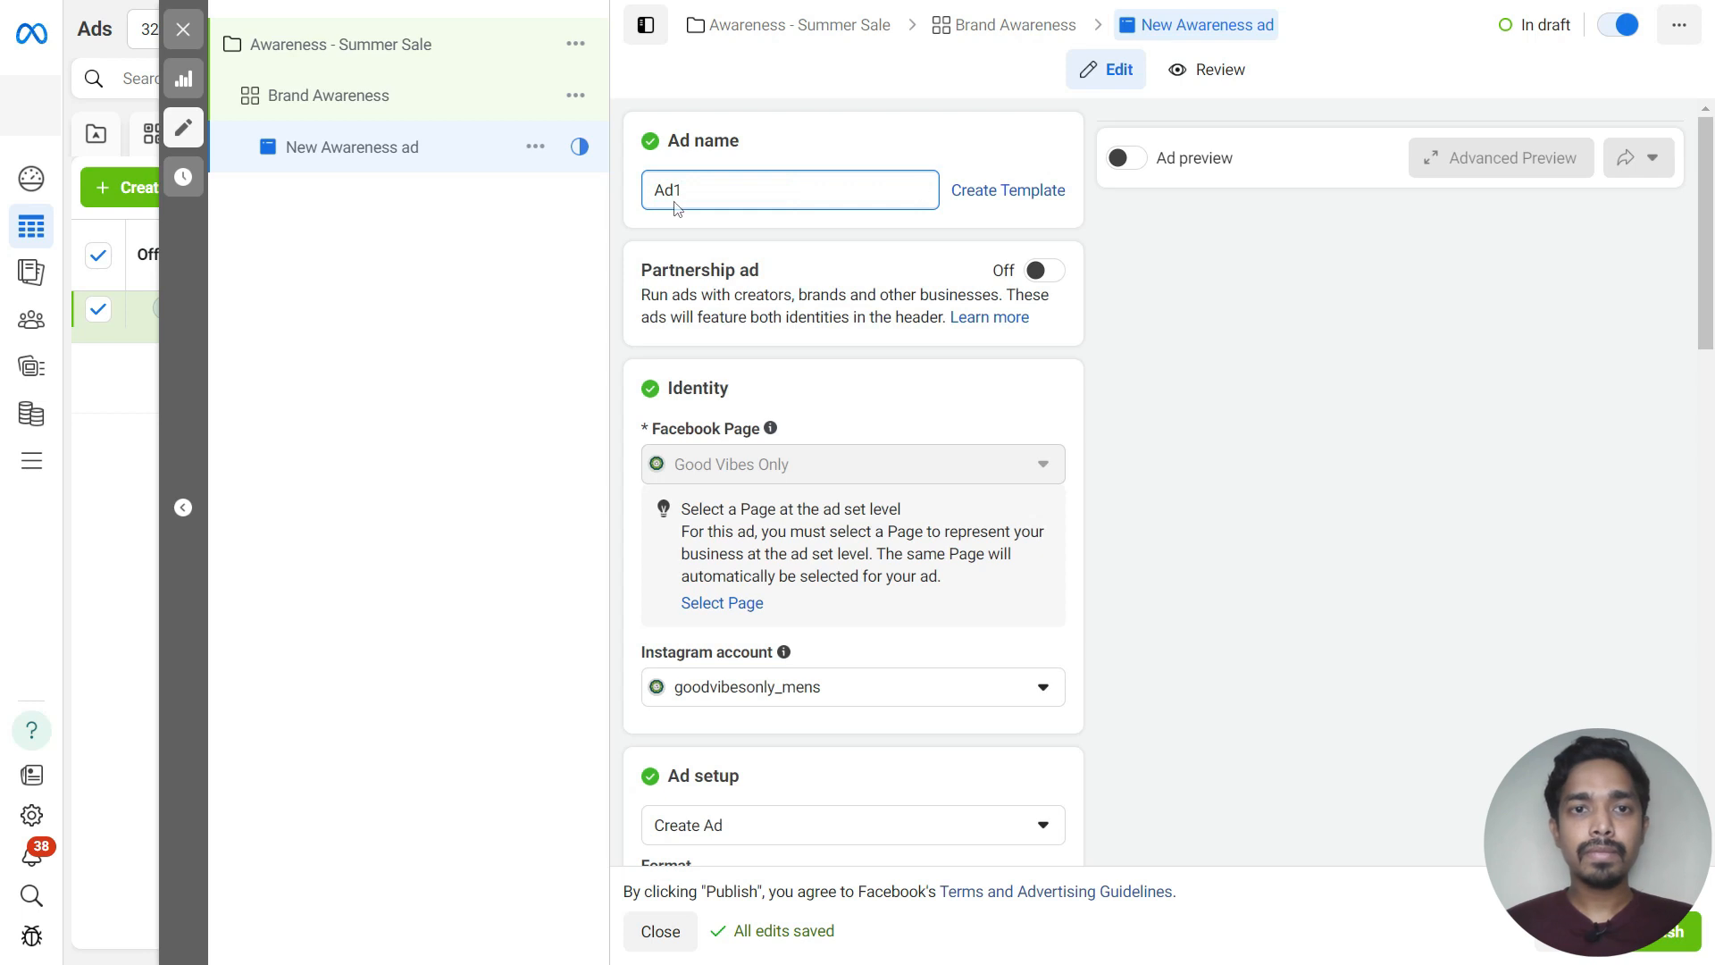
{"action": "left_click", "coordinate": [896, 241]}
Choose Create Ad as the ad setup option
{"action": "scroll", "coordinate": [877, 505], "scroll_direction": "down", "scroll_amount": 1}
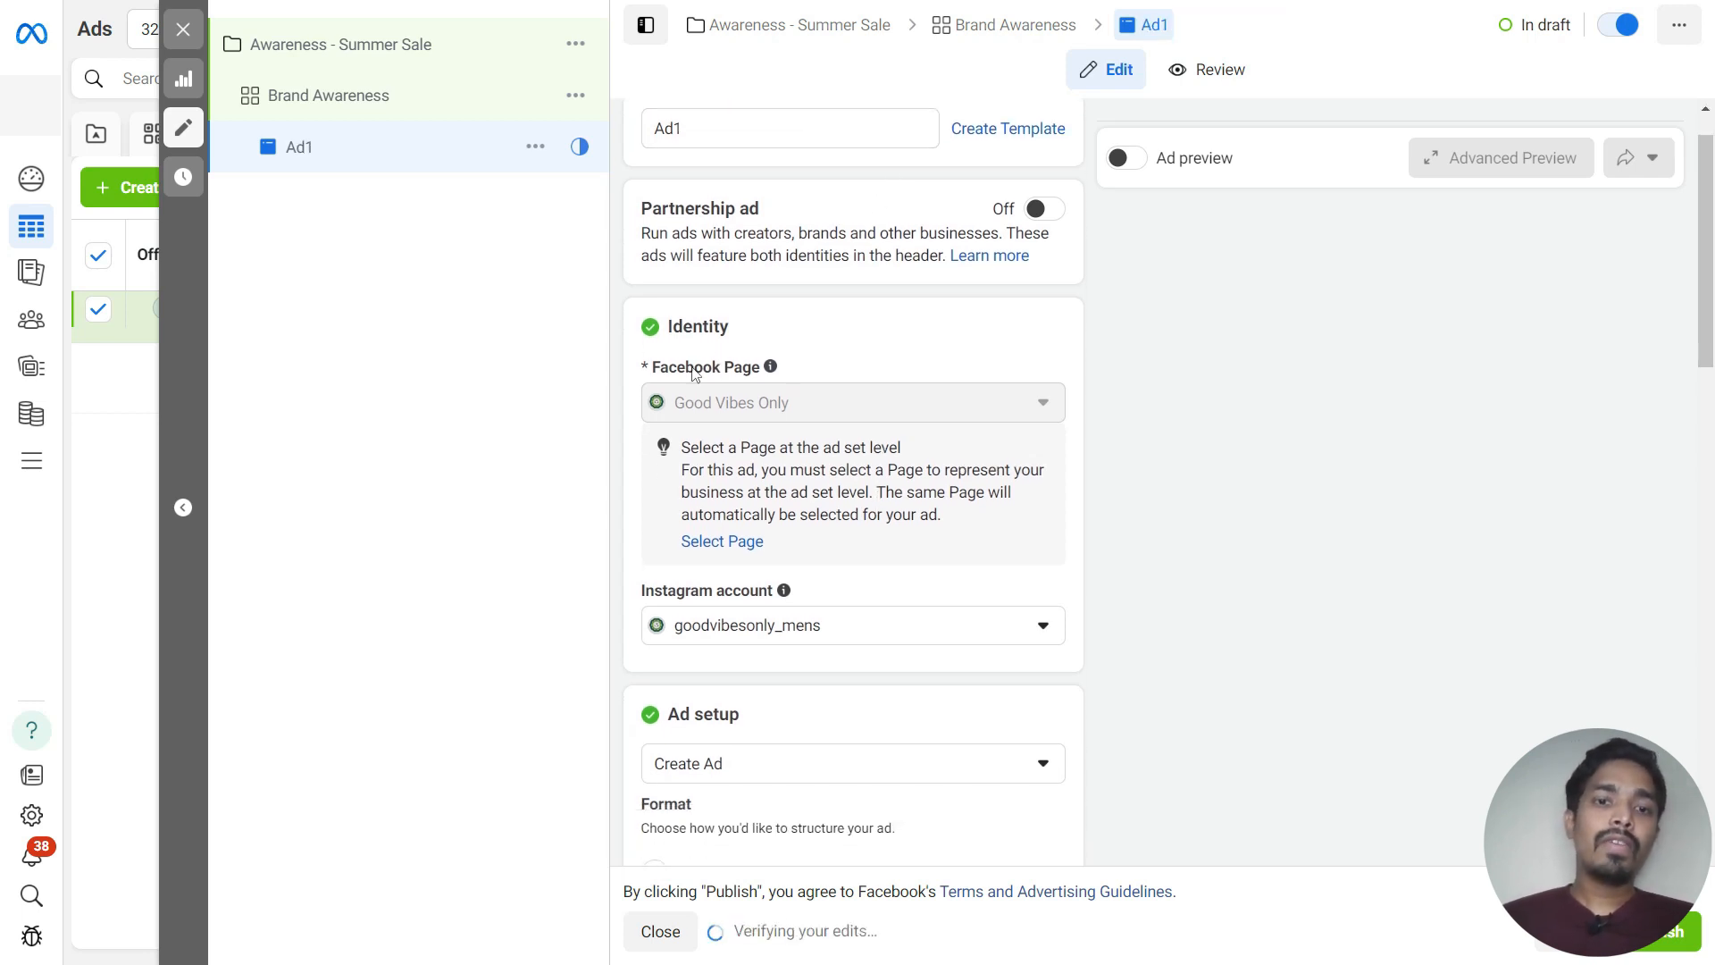
{"action": "scroll", "coordinate": [810, 627], "scroll_direction": "down", "scroll_amount": 5}
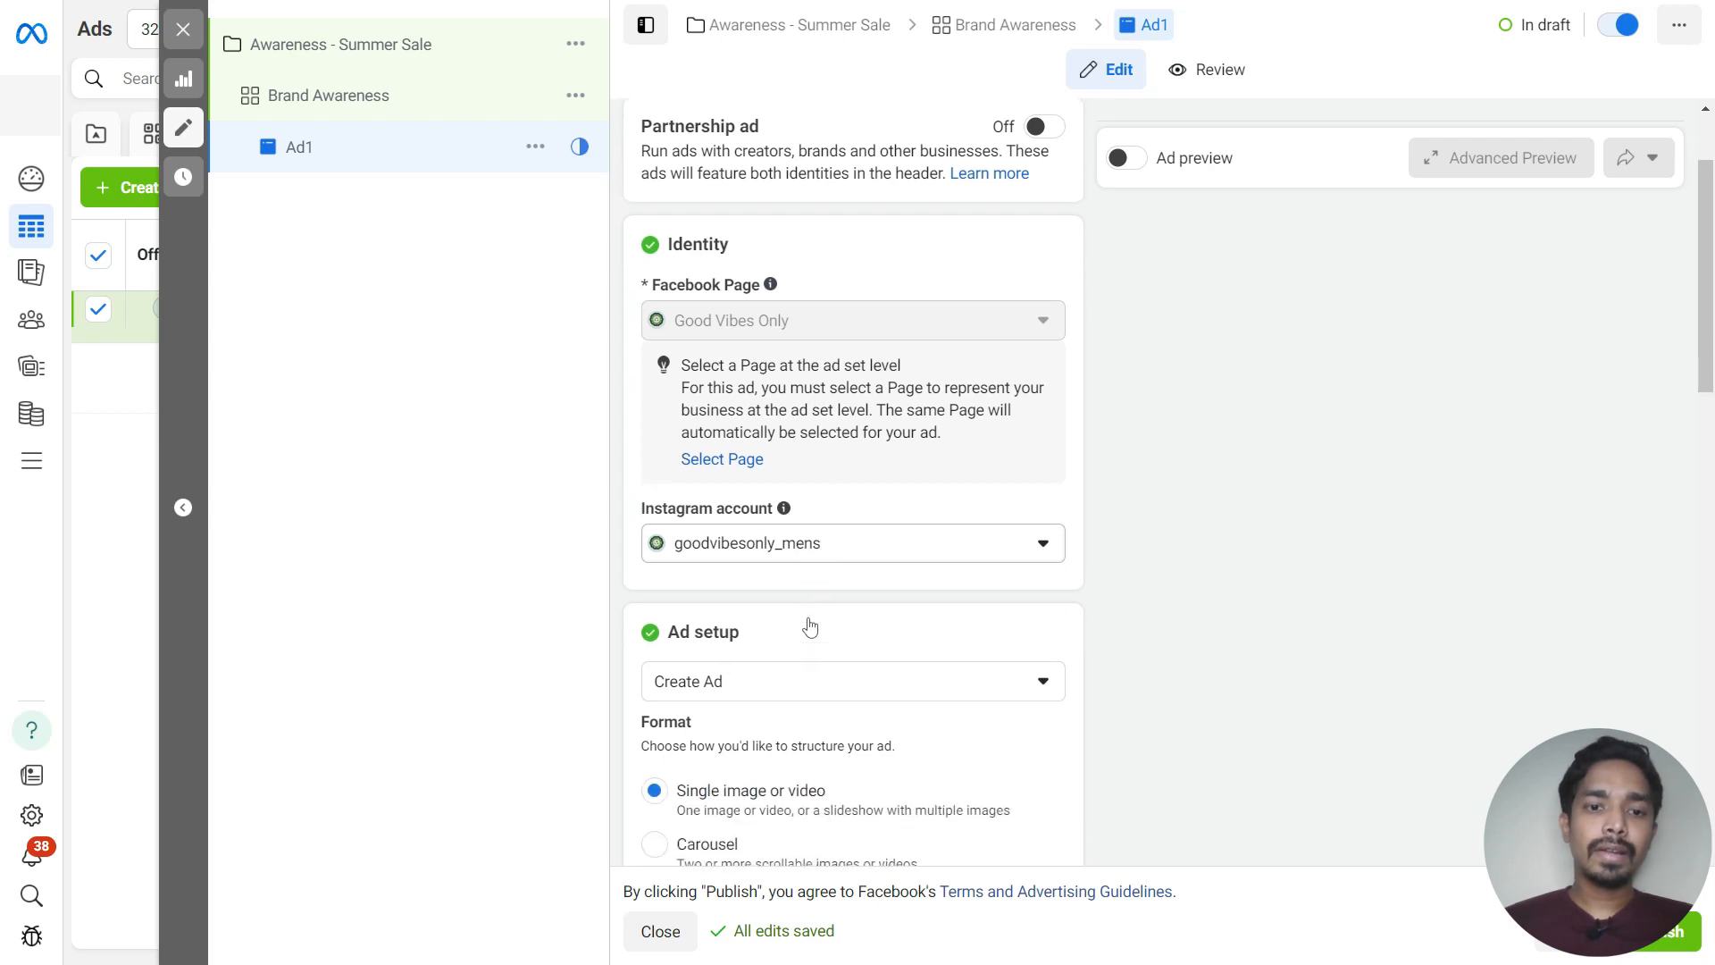
{"action": "left_click_drag", "start_coordinate": [675, 304], "coordinate": [758, 312]}
{"action": "left_click", "coordinate": [829, 349]}
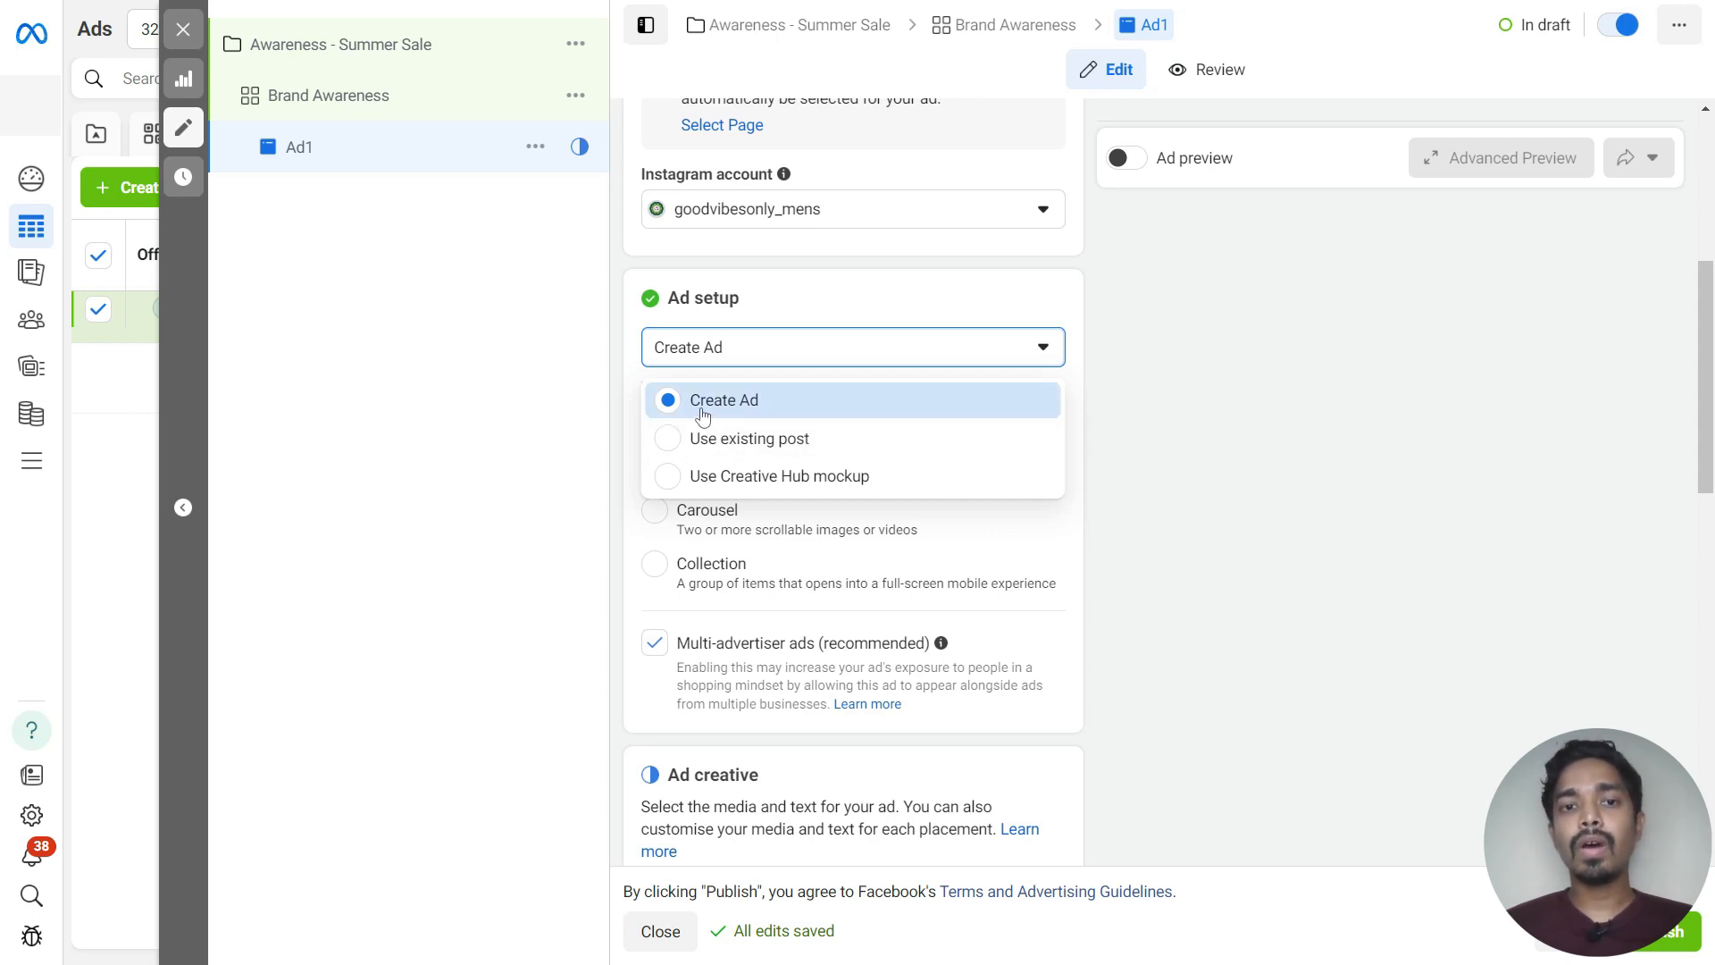
{"action": "left_click", "coordinate": [784, 314]}
{"action": "scroll", "coordinate": [996, 282], "scroll_direction": "down", "scroll_amount": 2}
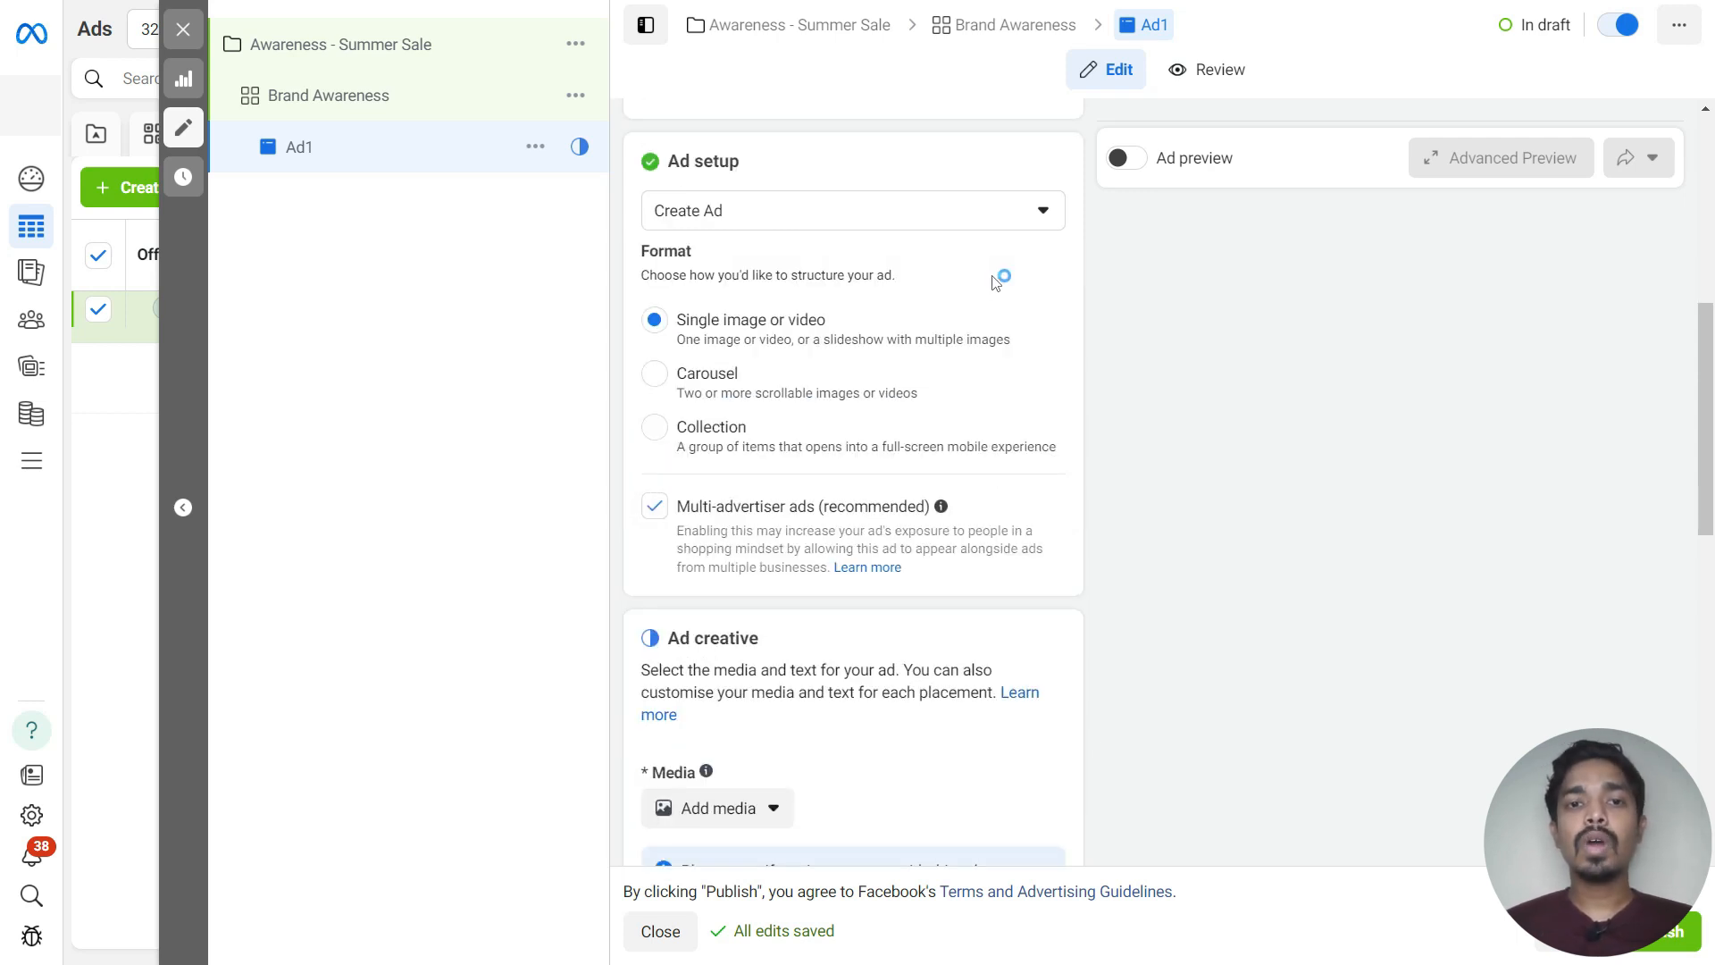
Add the Good Vibes Only account image as the ad's media, keeping the original crops for all placements
{"action": "scroll", "coordinate": [996, 283], "scroll_direction": "down", "scroll_amount": 4}
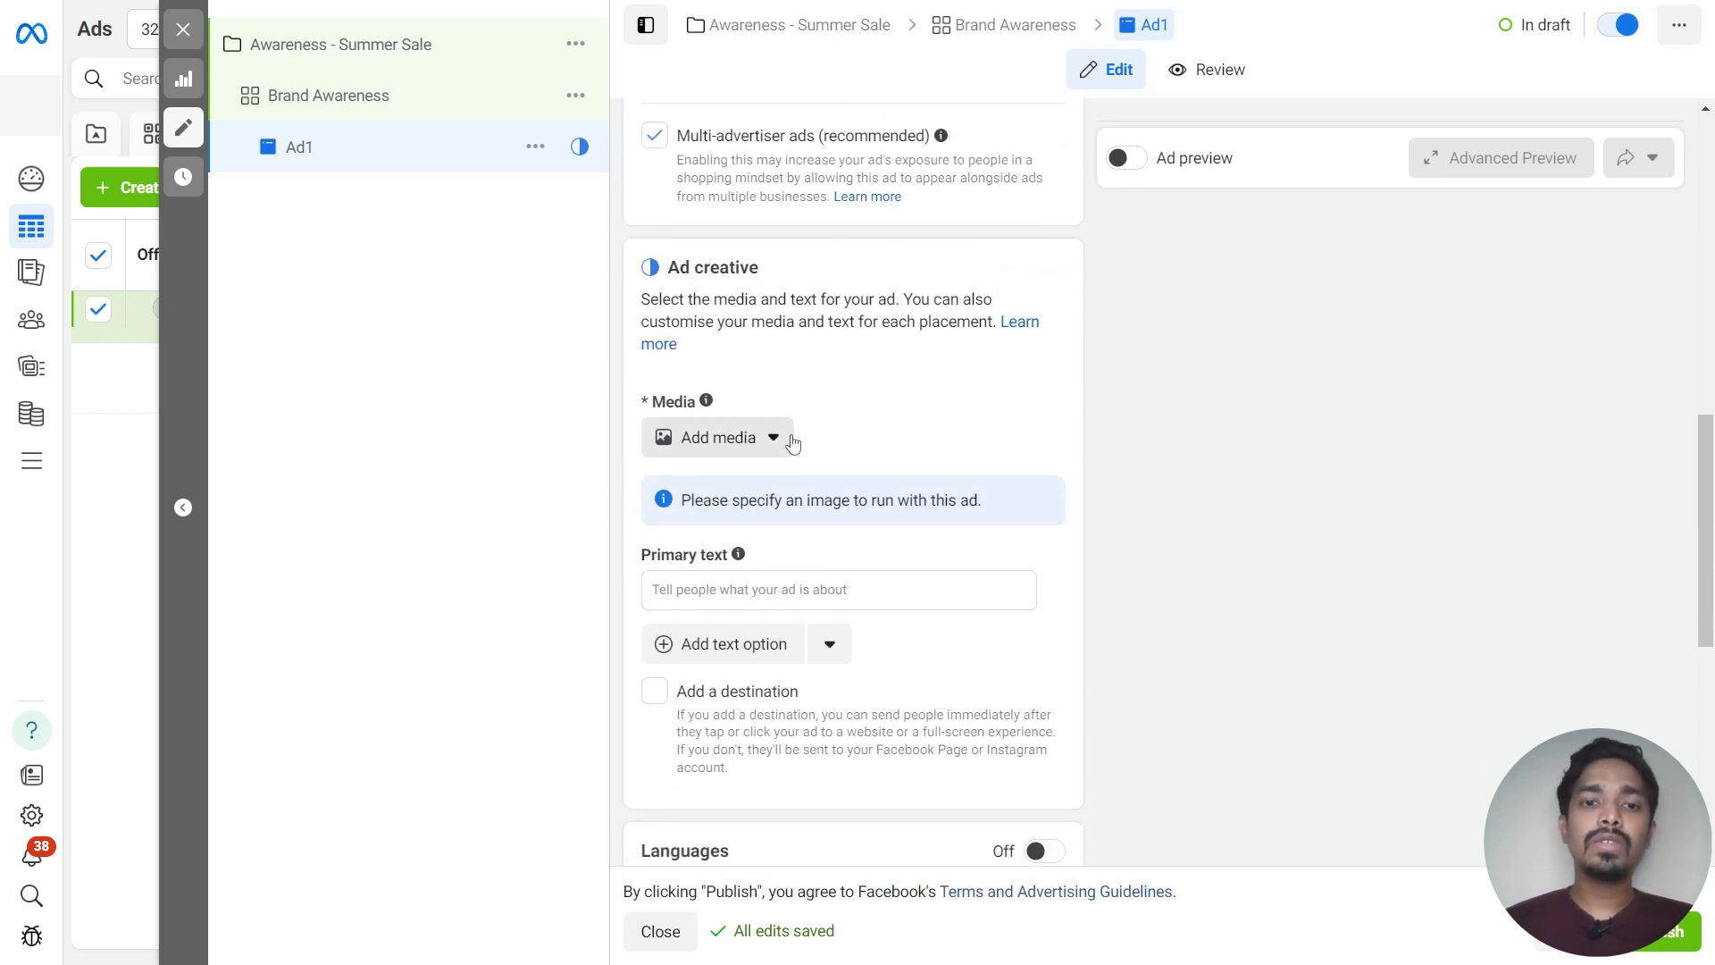
{"action": "left_click", "coordinate": [761, 438]}
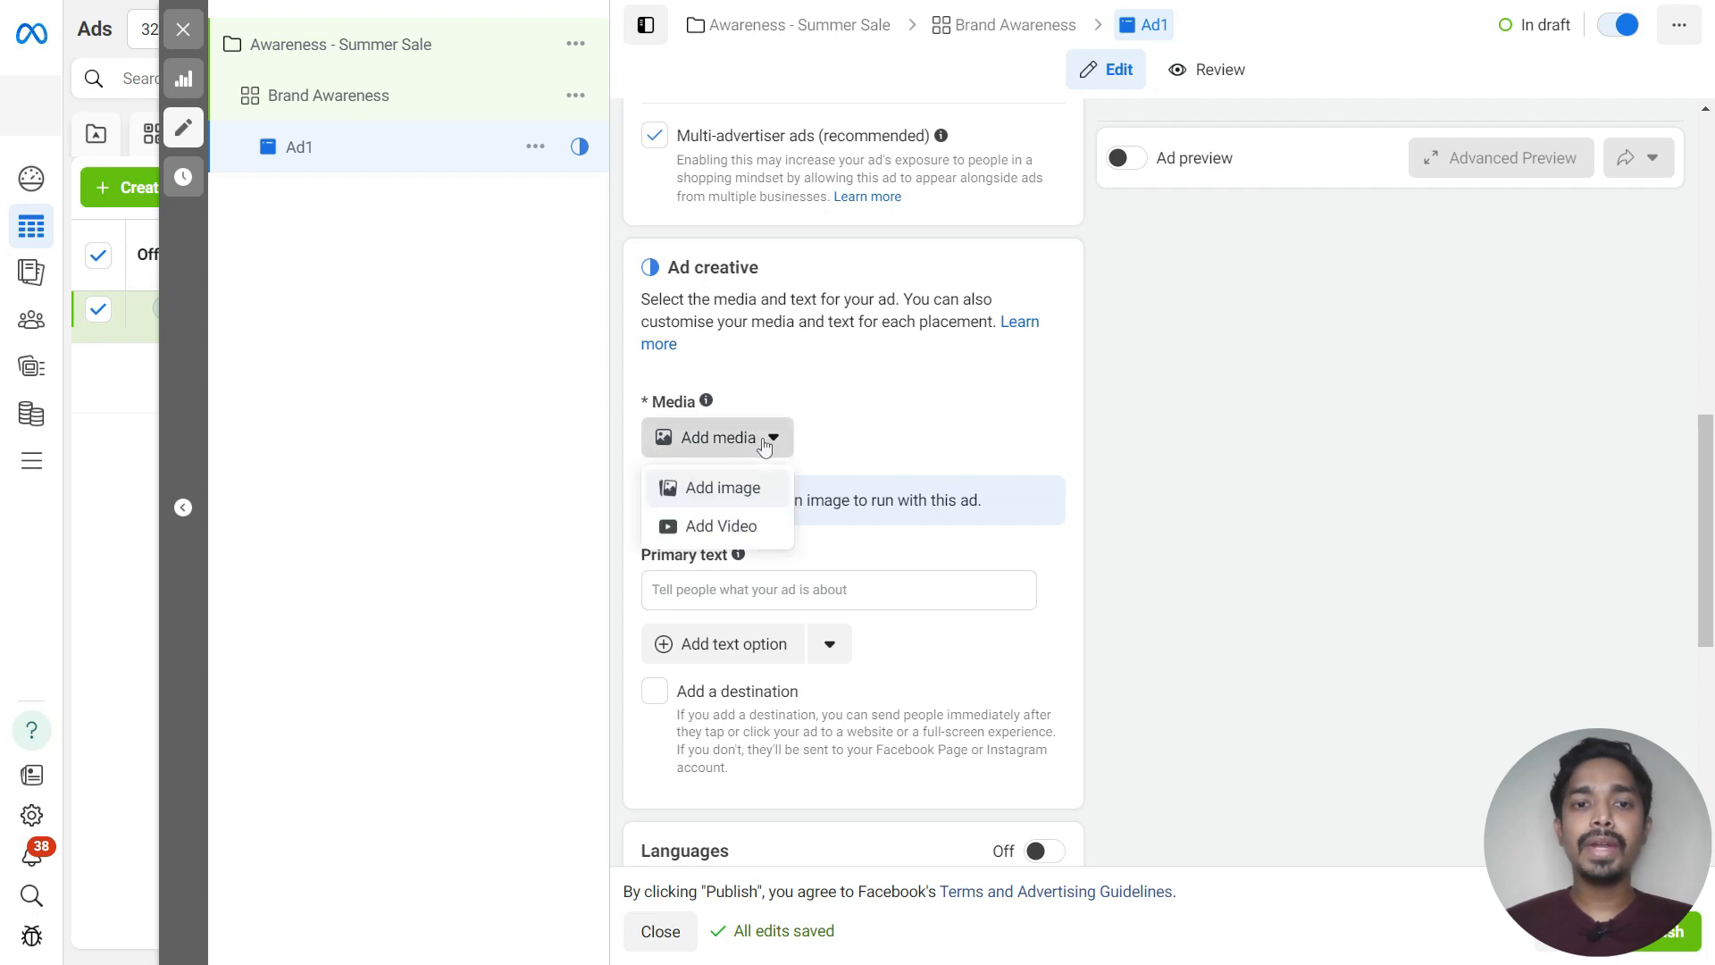
{"action": "left_click", "coordinate": [686, 489]}
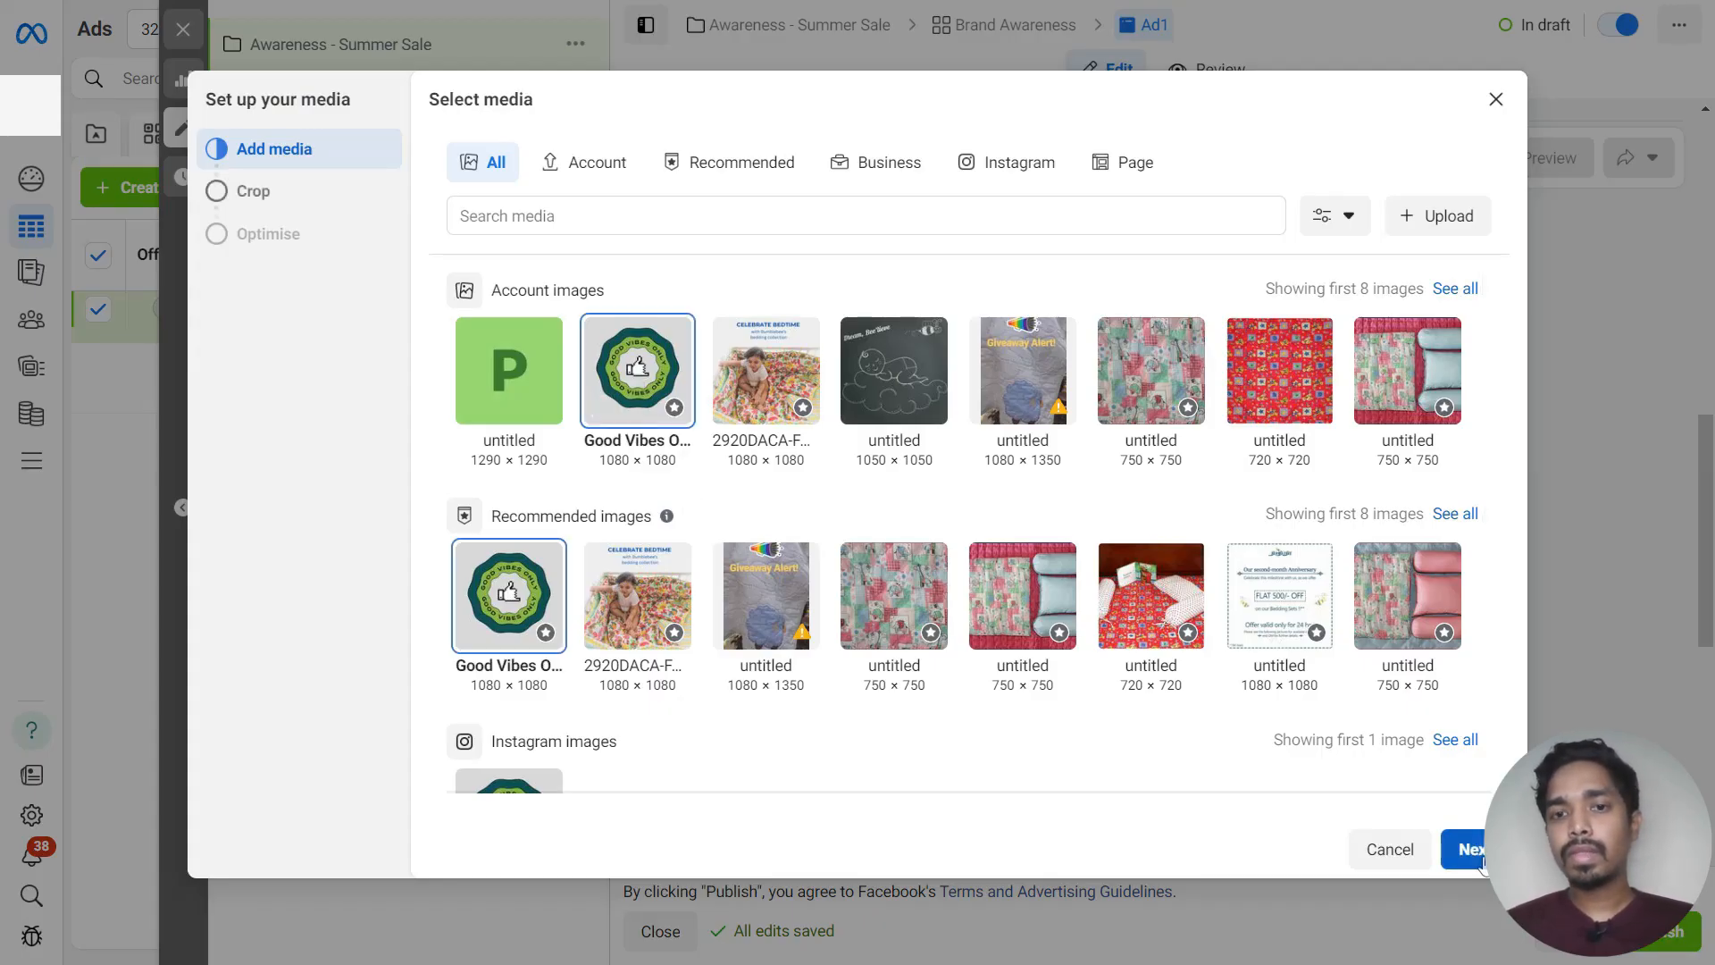
{"action": "left_click", "coordinate": [1469, 850]}
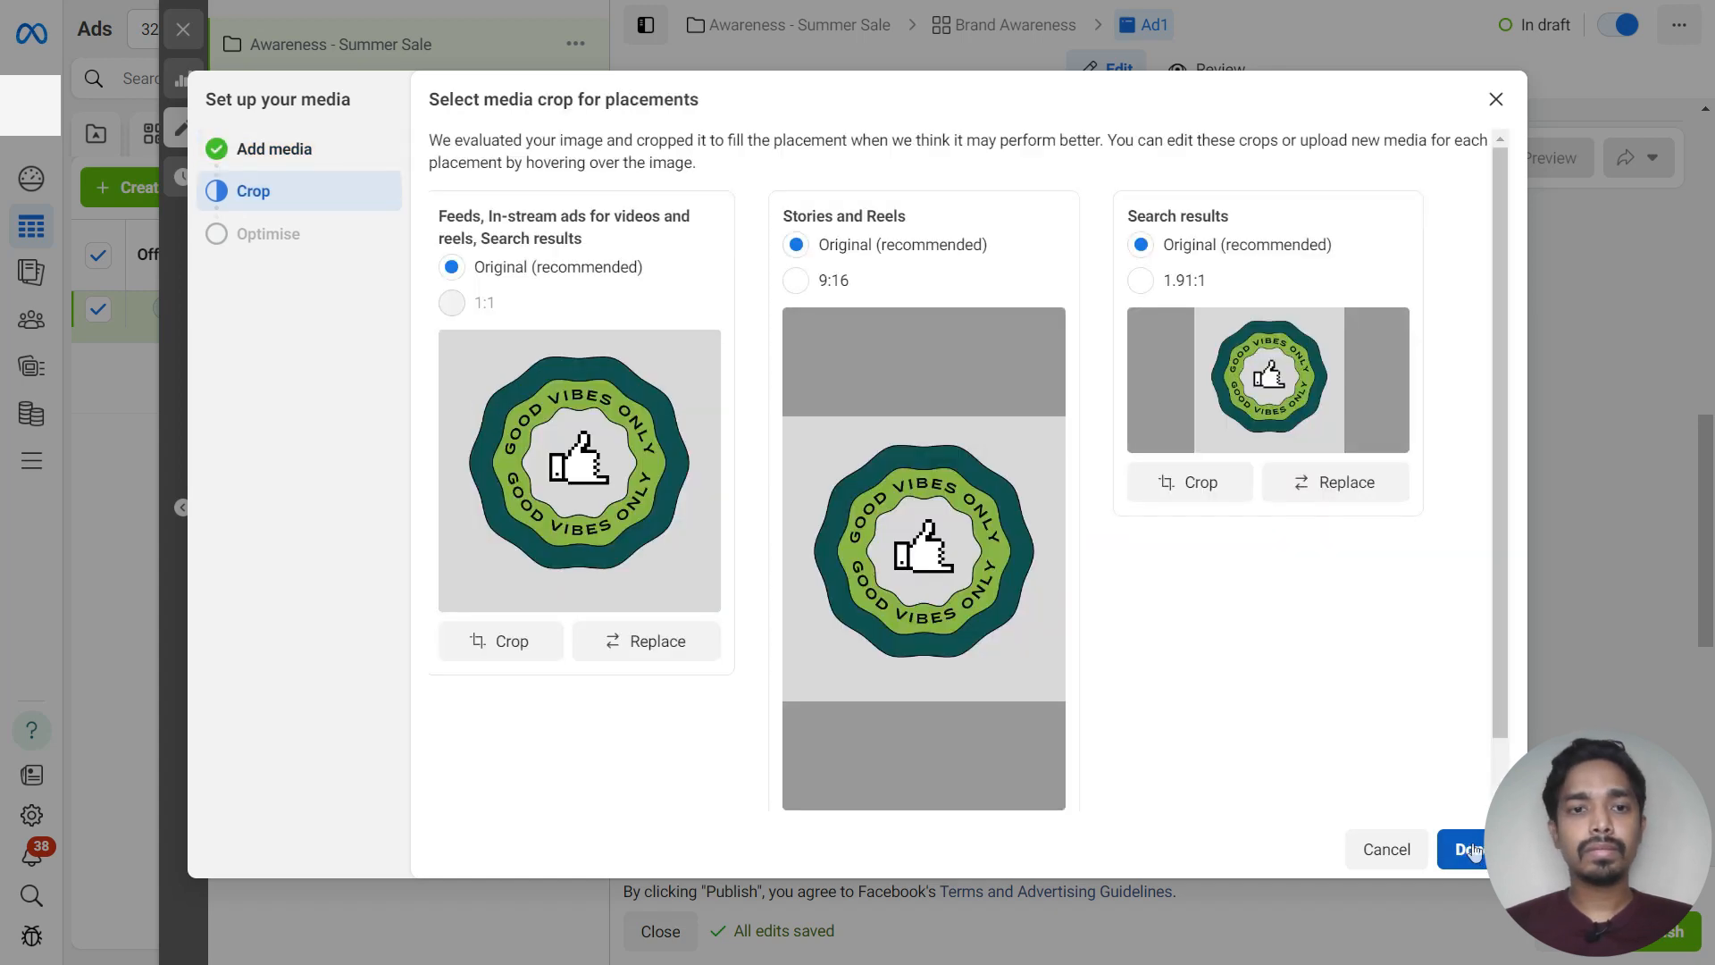
{"action": "left_click", "coordinate": [1470, 850]}
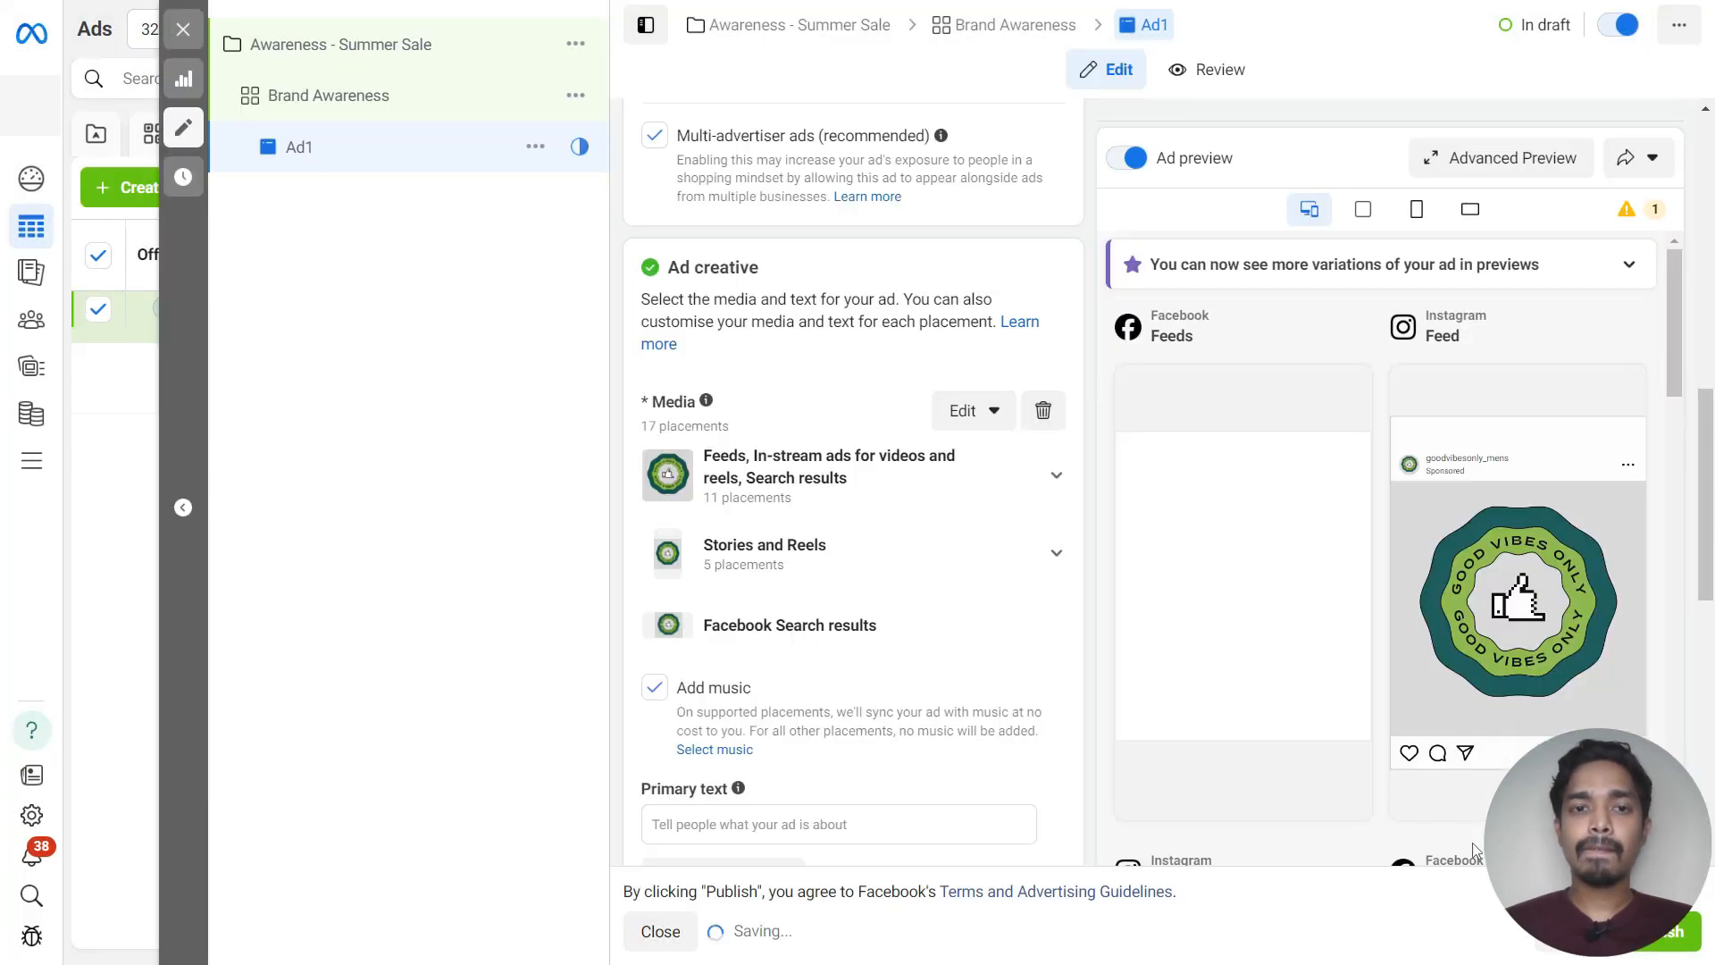
Paste the primary text 'Wrap yourself in positivity with Good Vibes Only Clothing! Elevate your style and spread good vibes wherever you go. Shop now and let your outfit reflect your positivity!'
{"action": "scroll", "coordinate": [893, 536], "scroll_direction": "down", "scroll_amount": 2}
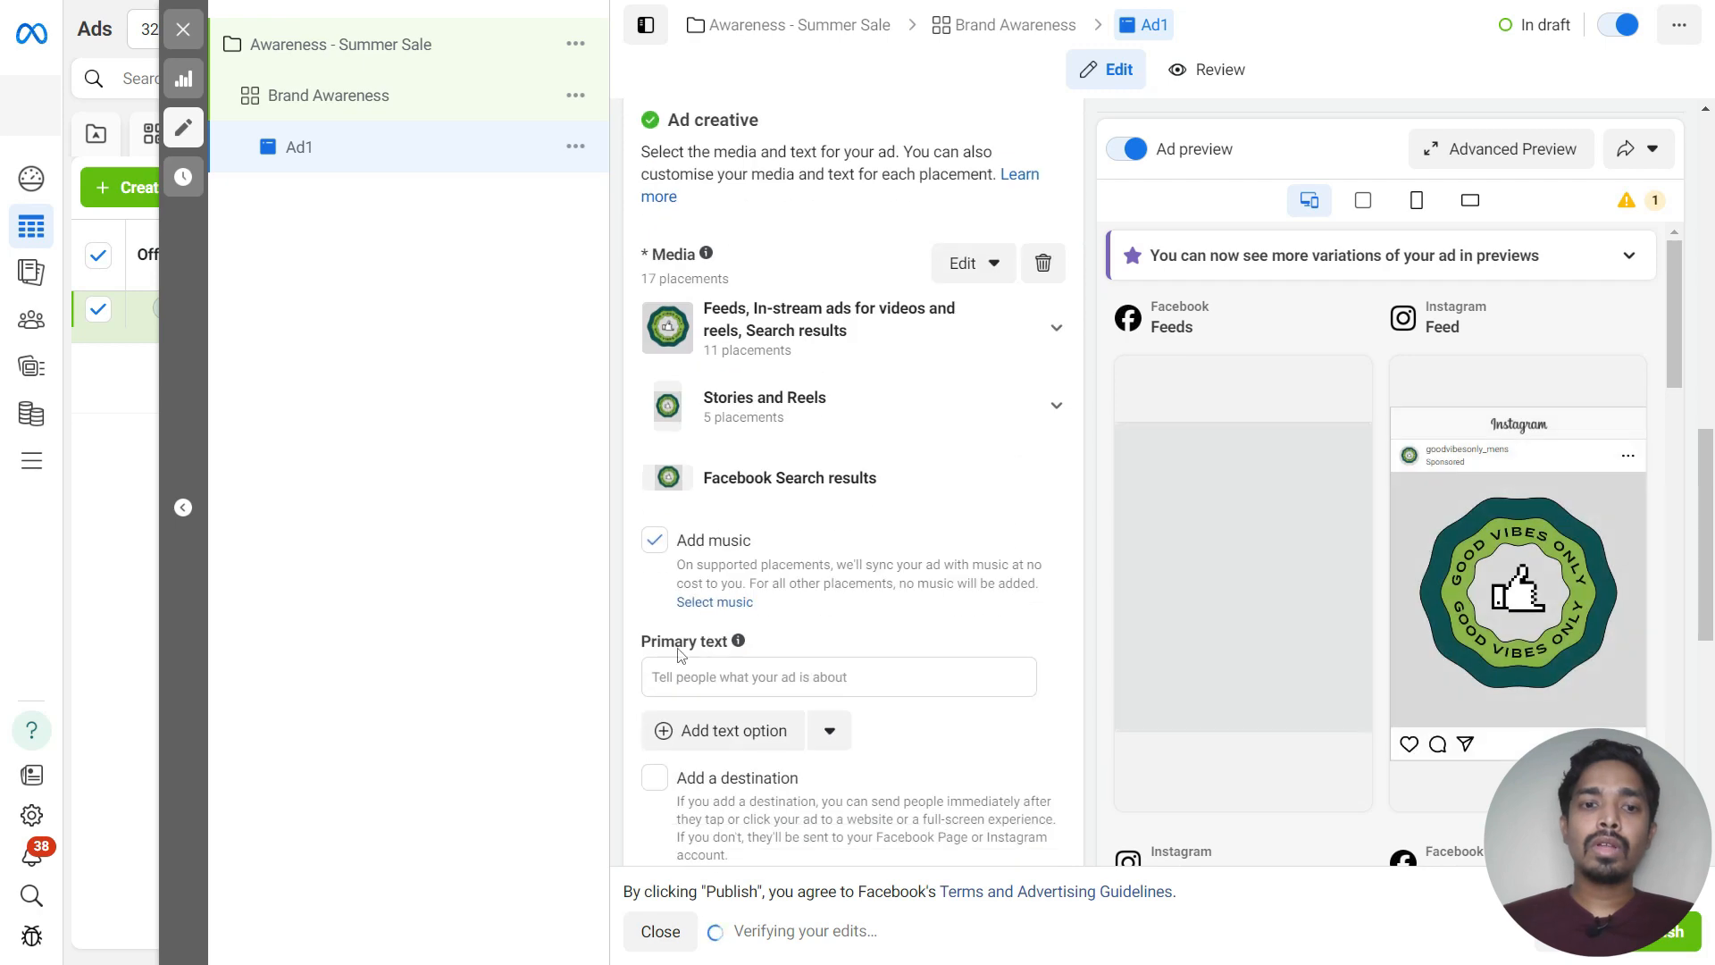
{"action": "scroll", "coordinate": [657, 464], "scroll_direction": "down", "scroll_amount": 3}
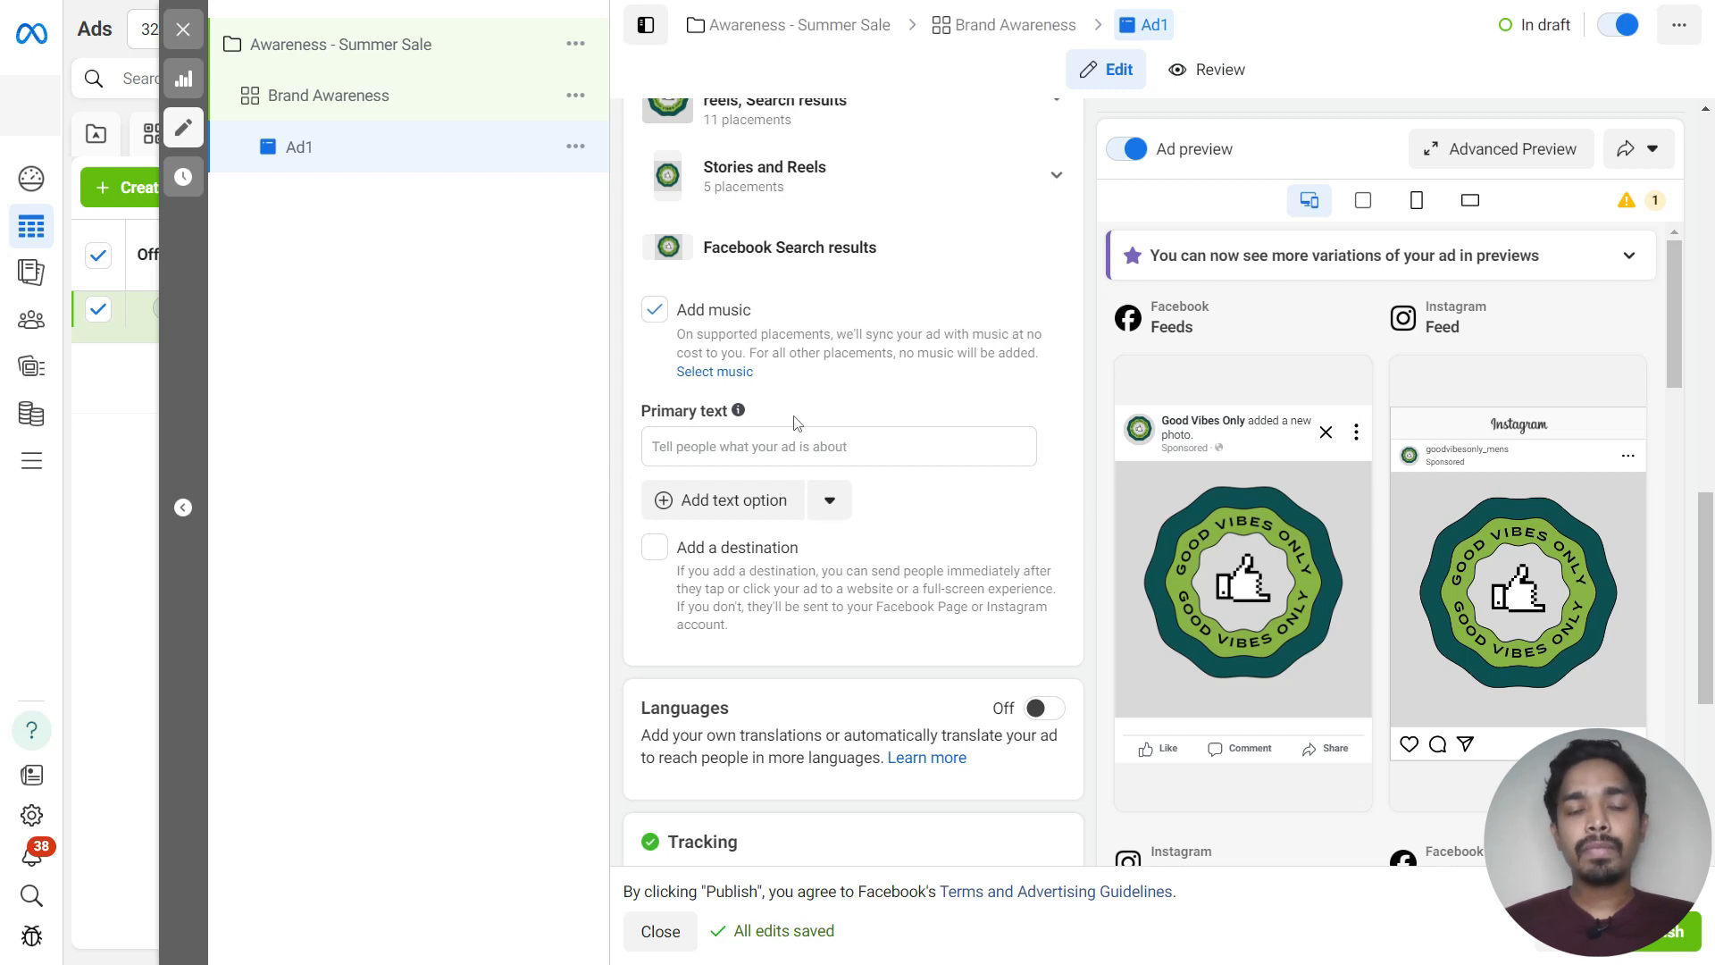
{"action": "left_click", "coordinate": [715, 448]}
{"action": "key", "text": "super+v"}
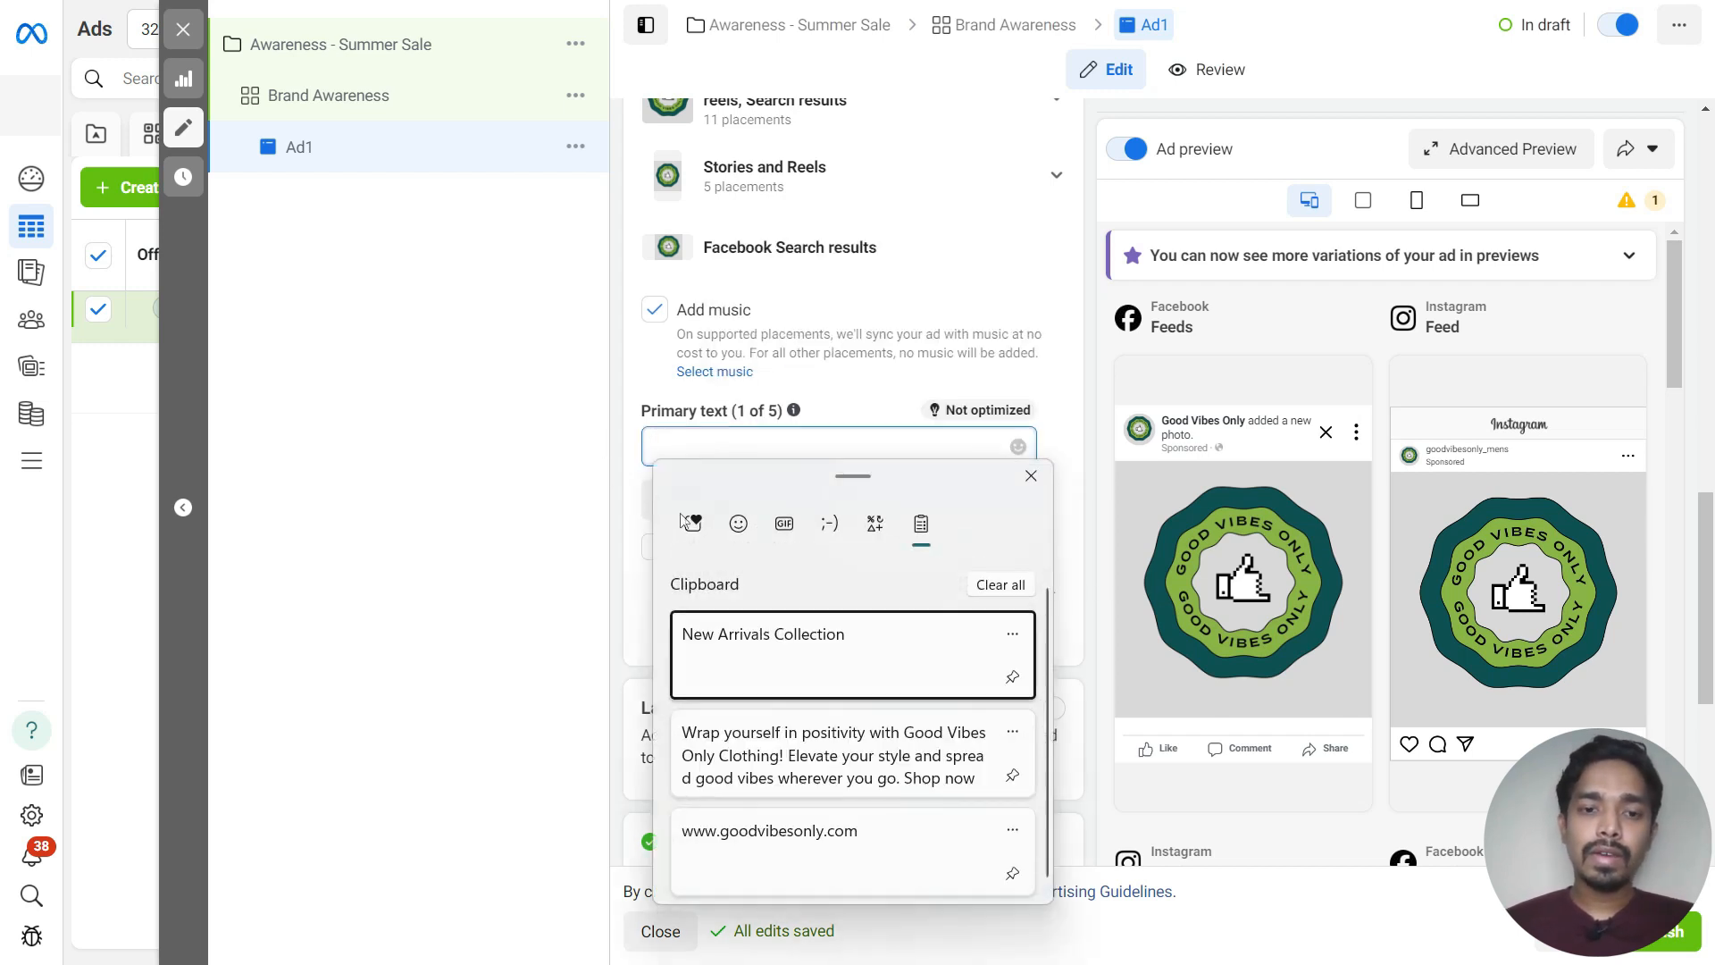
{"action": "left_click", "coordinate": [736, 752]}
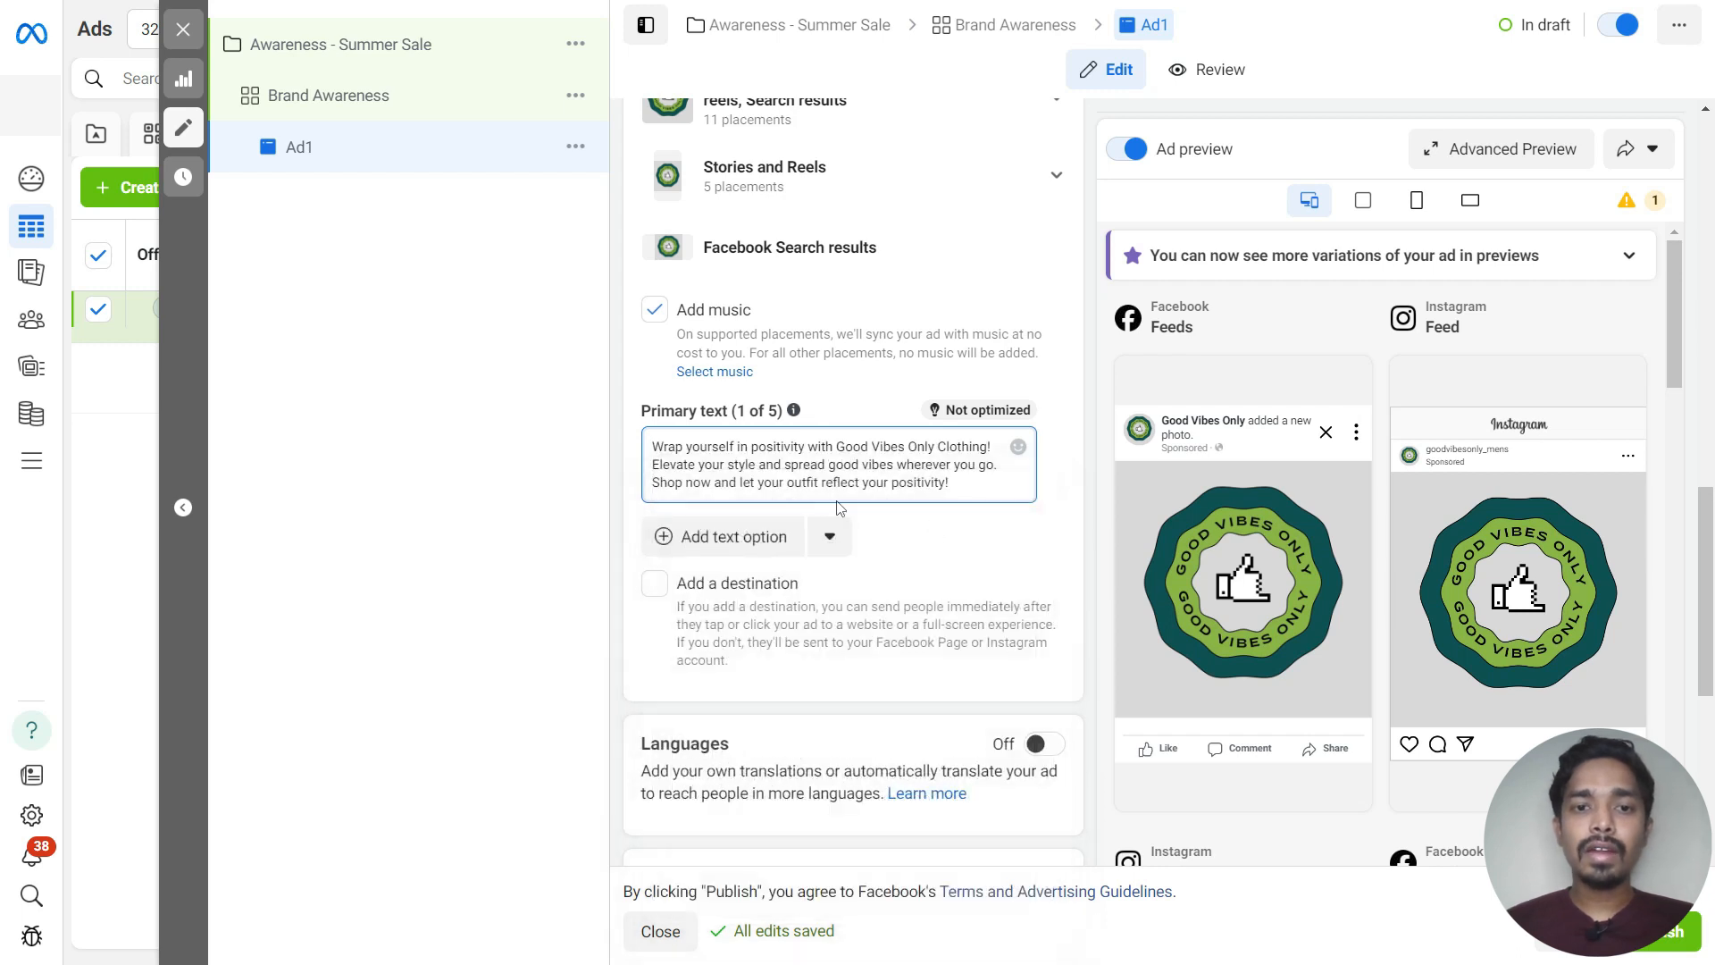
Turn on the Add a destination option for the ad
{"action": "scroll", "coordinate": [820, 582], "scroll_direction": "down", "scroll_amount": 2}
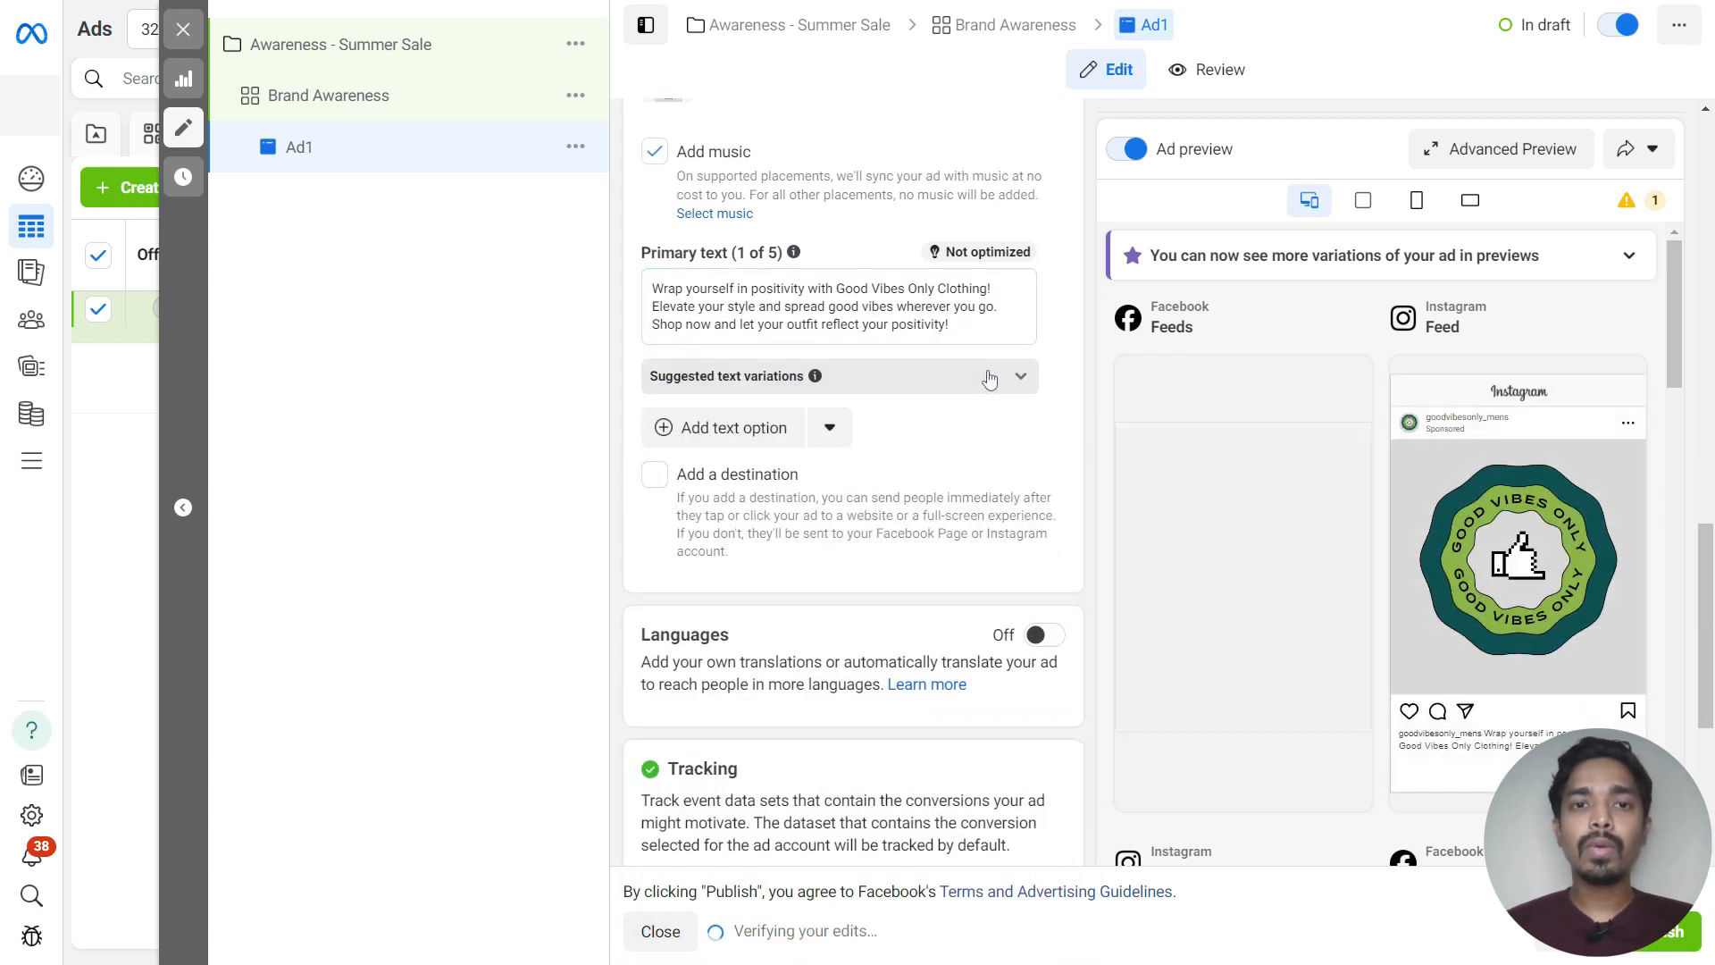
{"action": "left_click_drag", "start_coordinate": [640, 259], "coordinate": [793, 252]}
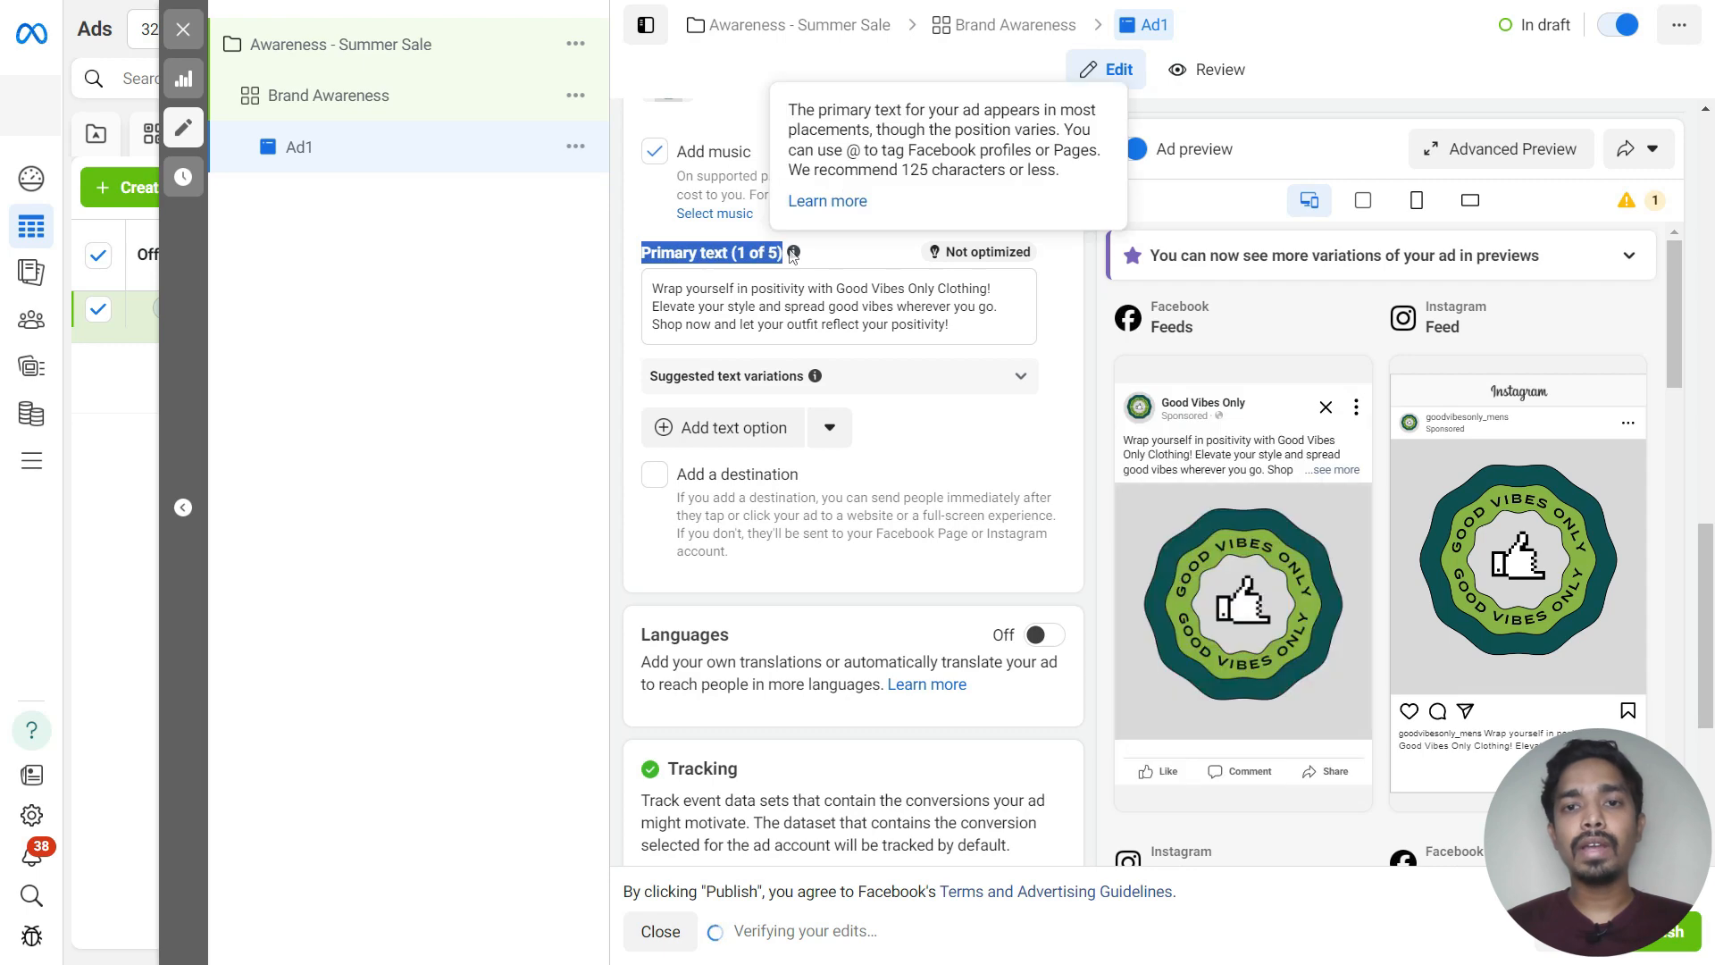
{"action": "left_click", "coordinate": [1036, 321]}
{"action": "scroll", "coordinate": [849, 317], "scroll_direction": "down", "scroll_amount": 2}
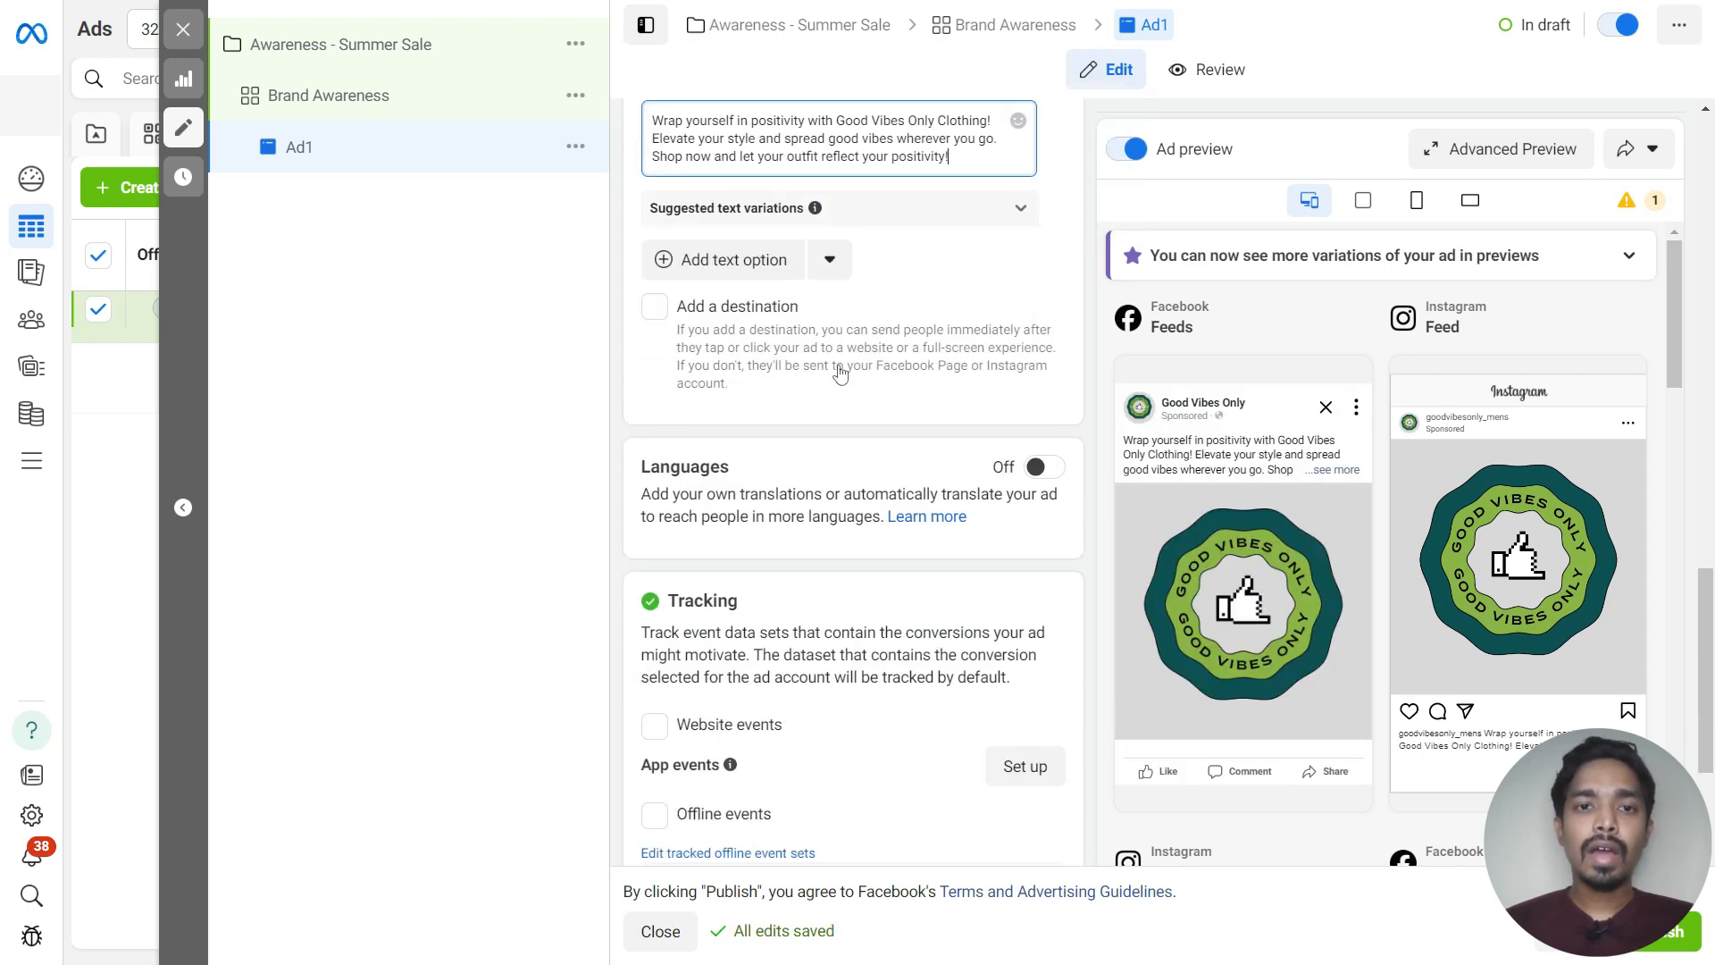
{"action": "scroll", "coordinate": [840, 366], "scroll_direction": "down", "scroll_amount": 2}
{"action": "scroll", "coordinate": [840, 365], "scroll_direction": "up", "scroll_amount": 2}
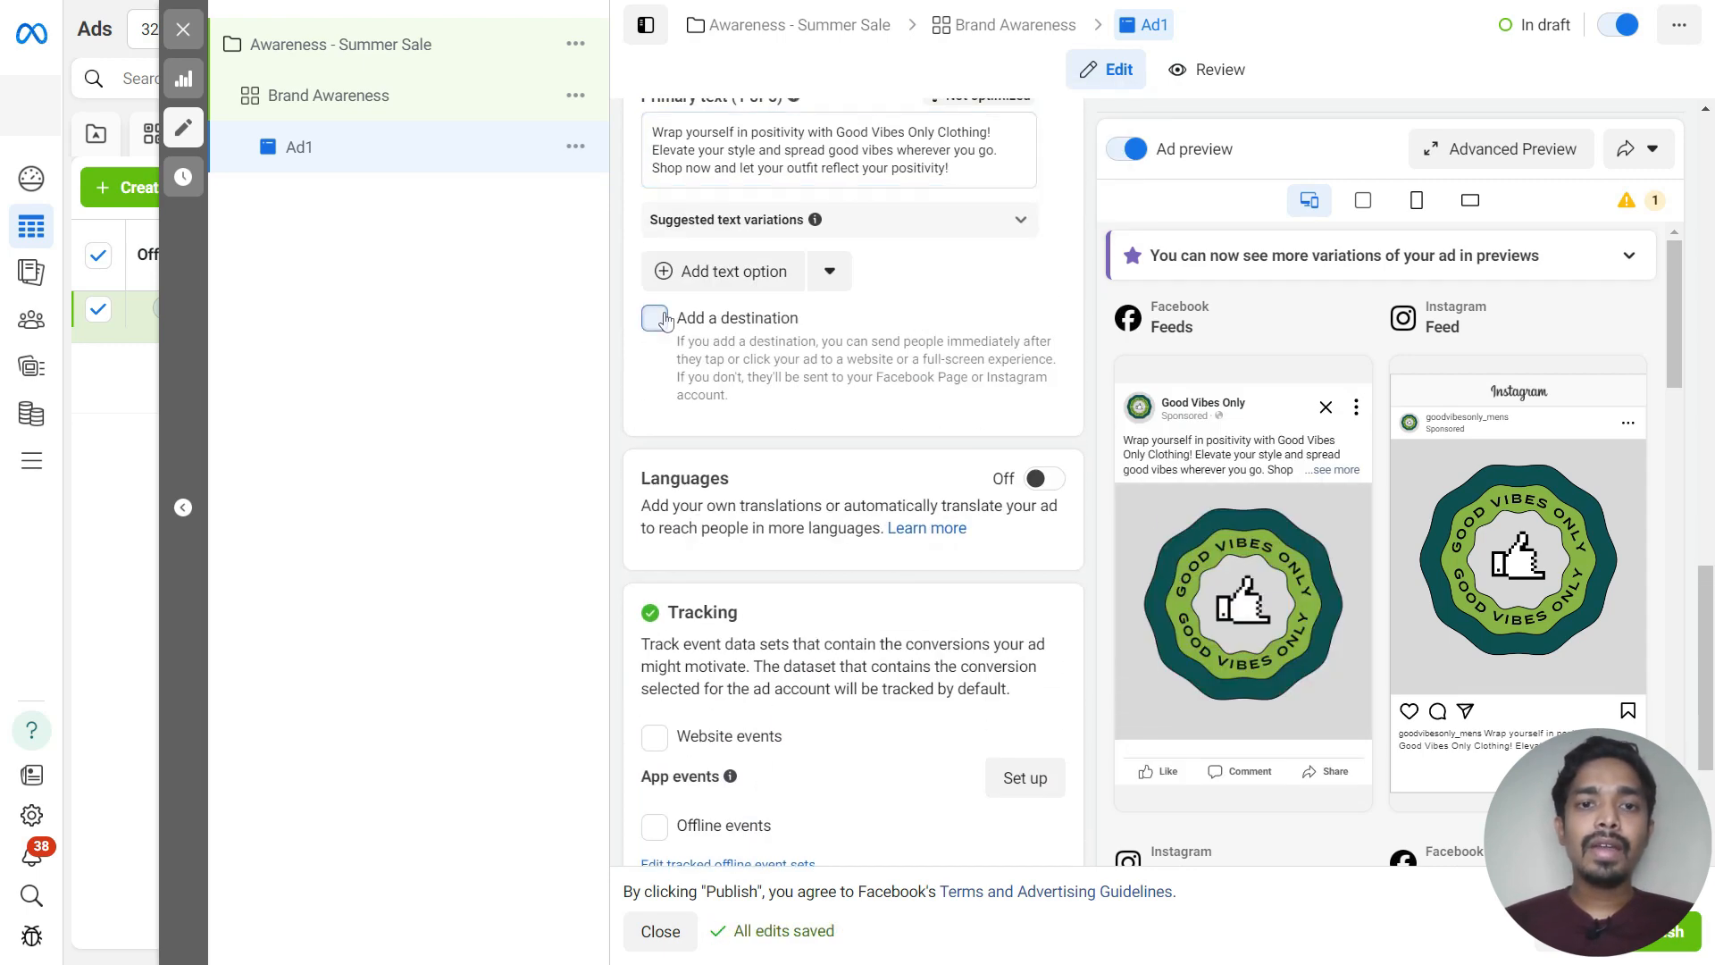
{"action": "left_click", "coordinate": [664, 320]}
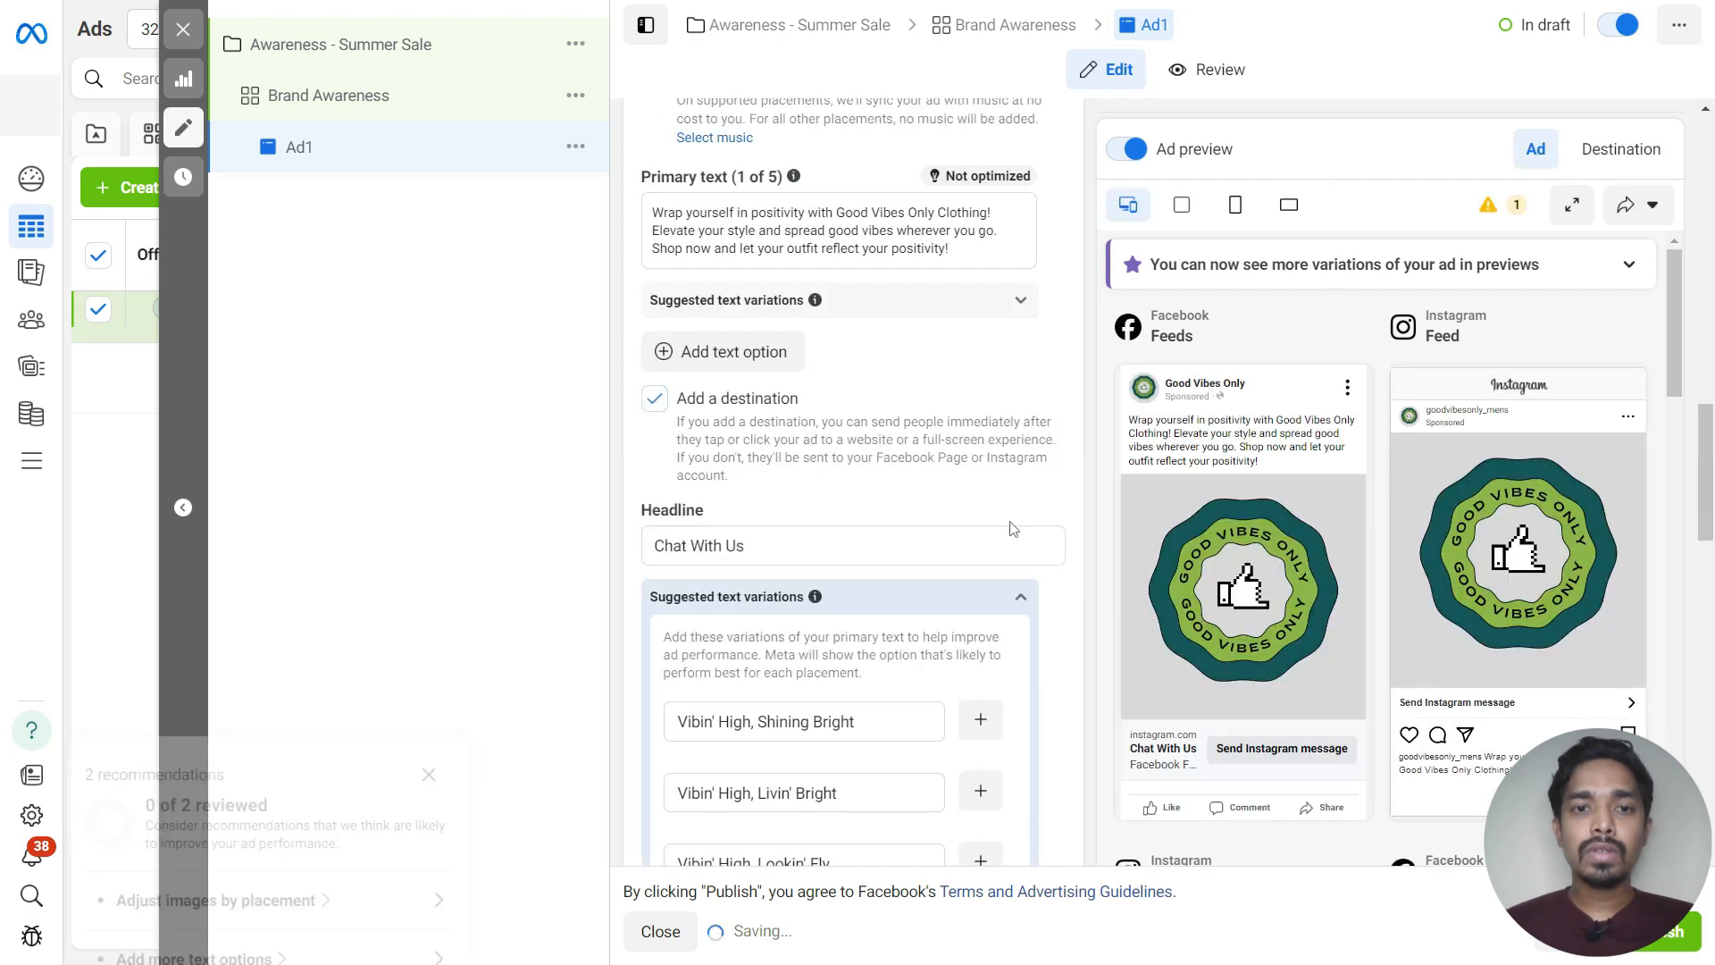
Replace the headline with New Arrivals Collection from the clipboard and dismiss the recommendations panel
{"action": "left_click", "coordinate": [786, 583]}
{"action": "triple_click", "coordinate": [757, 547]}
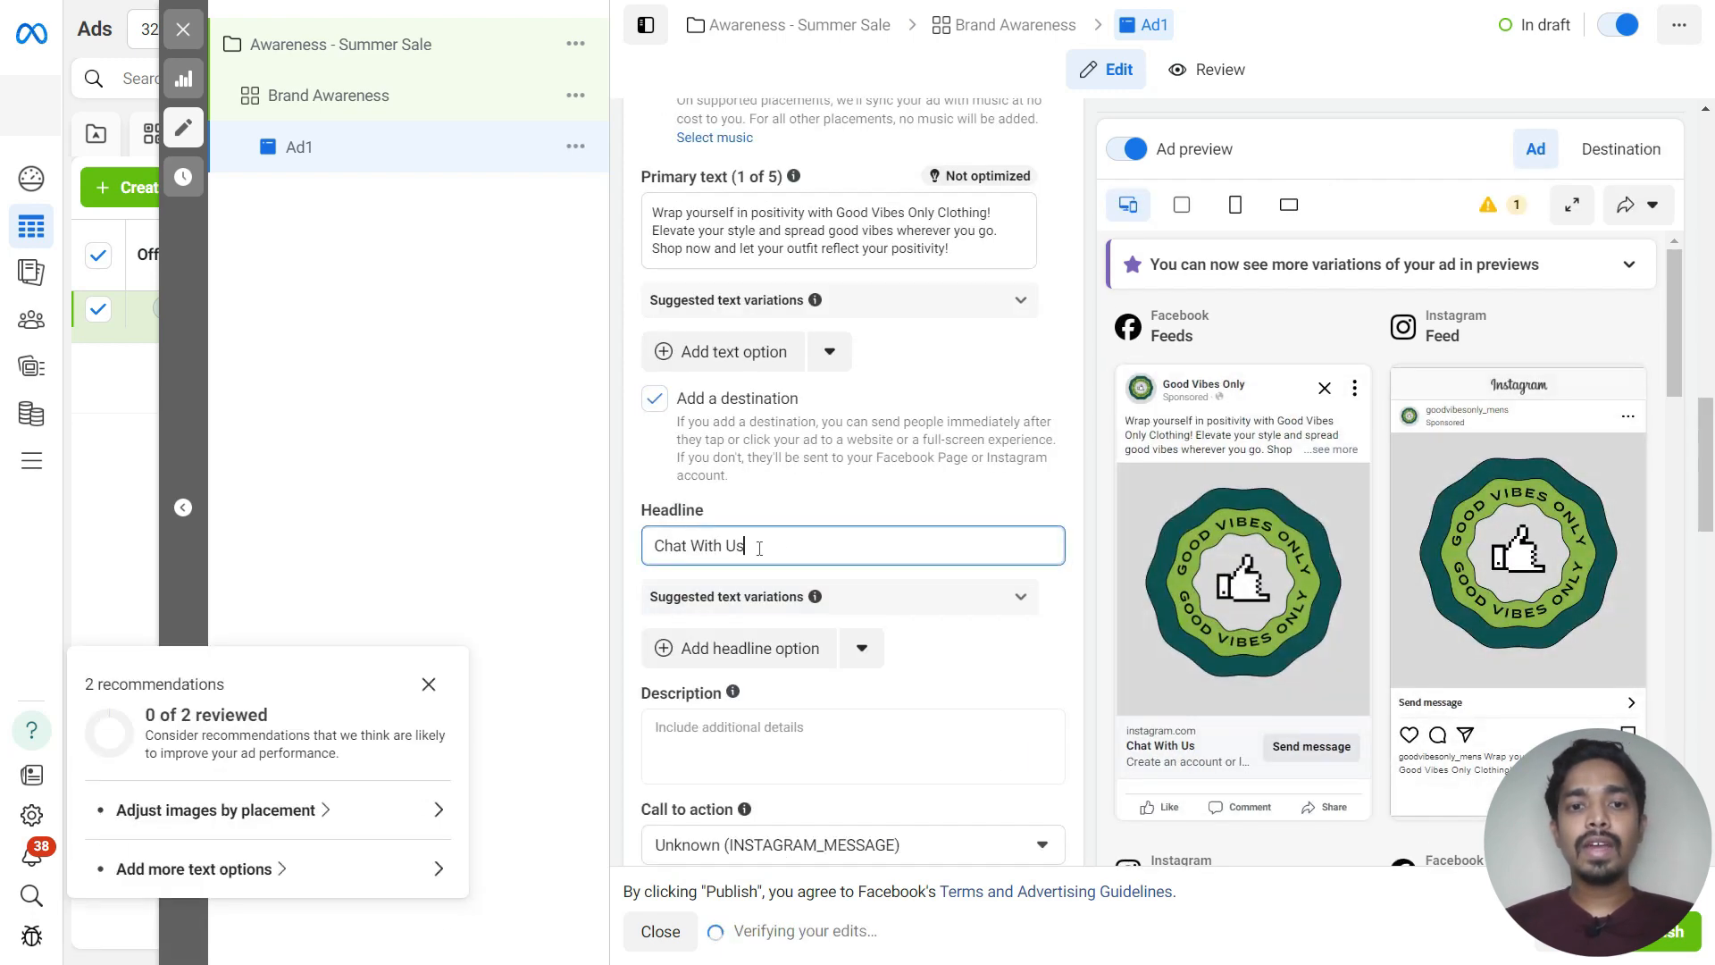
{"action": "key", "text": "super+v"}
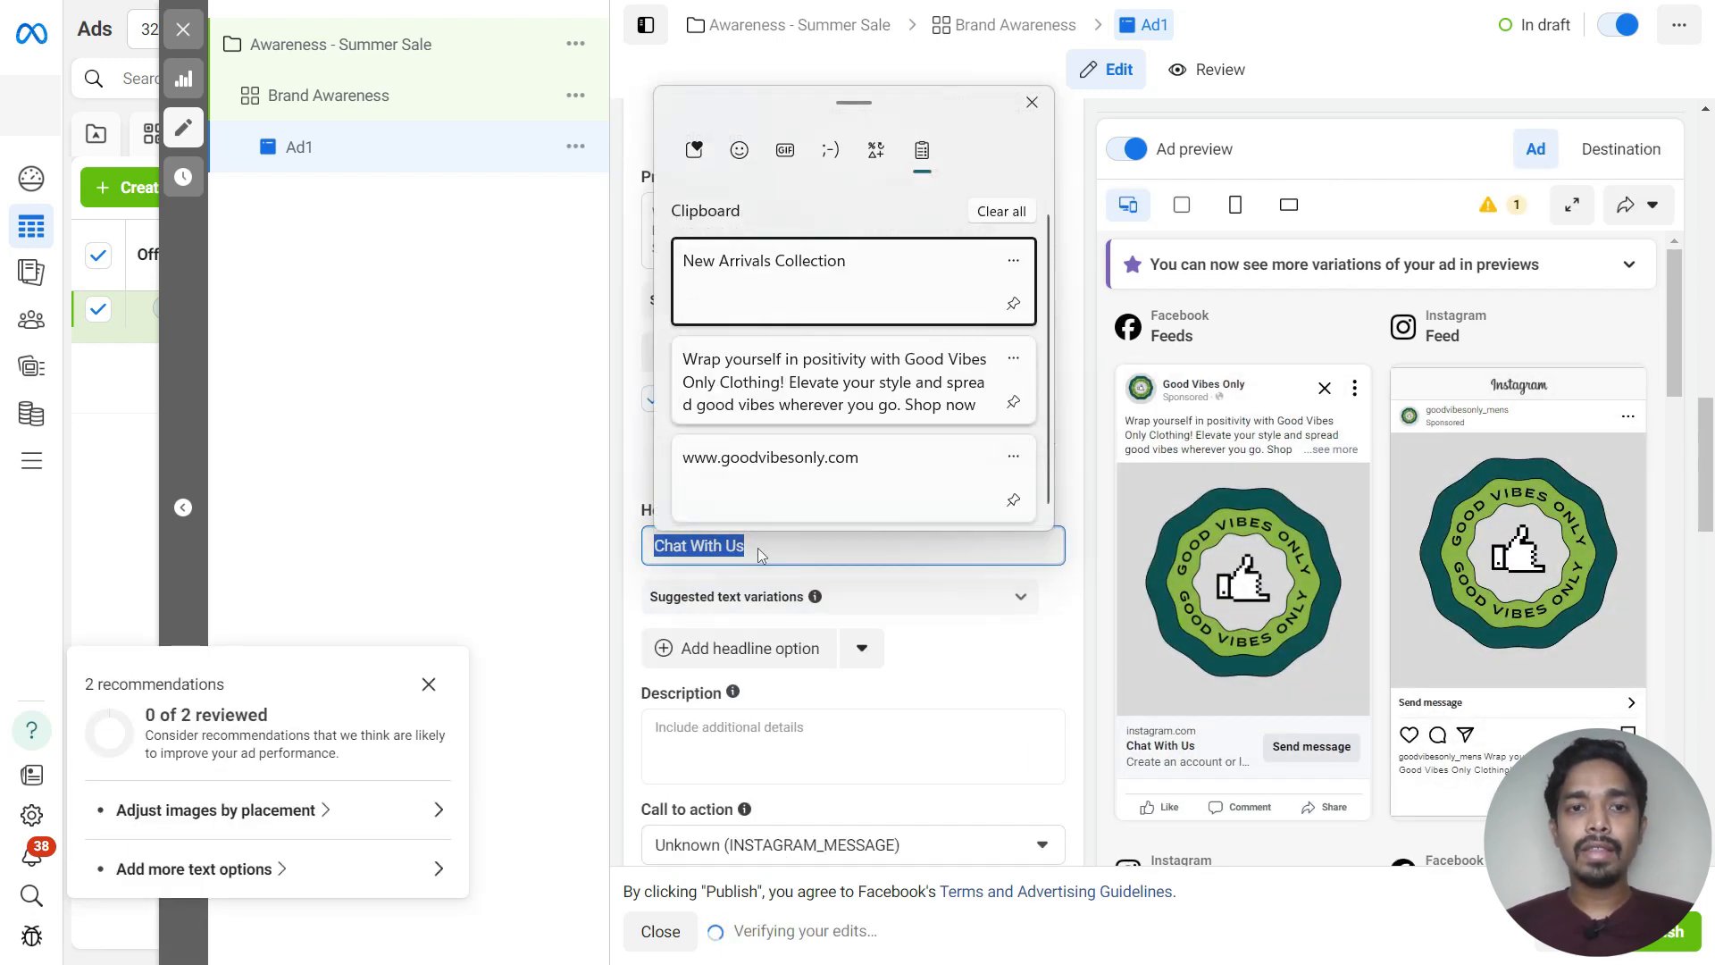
{"action": "left_click", "coordinate": [769, 273]}
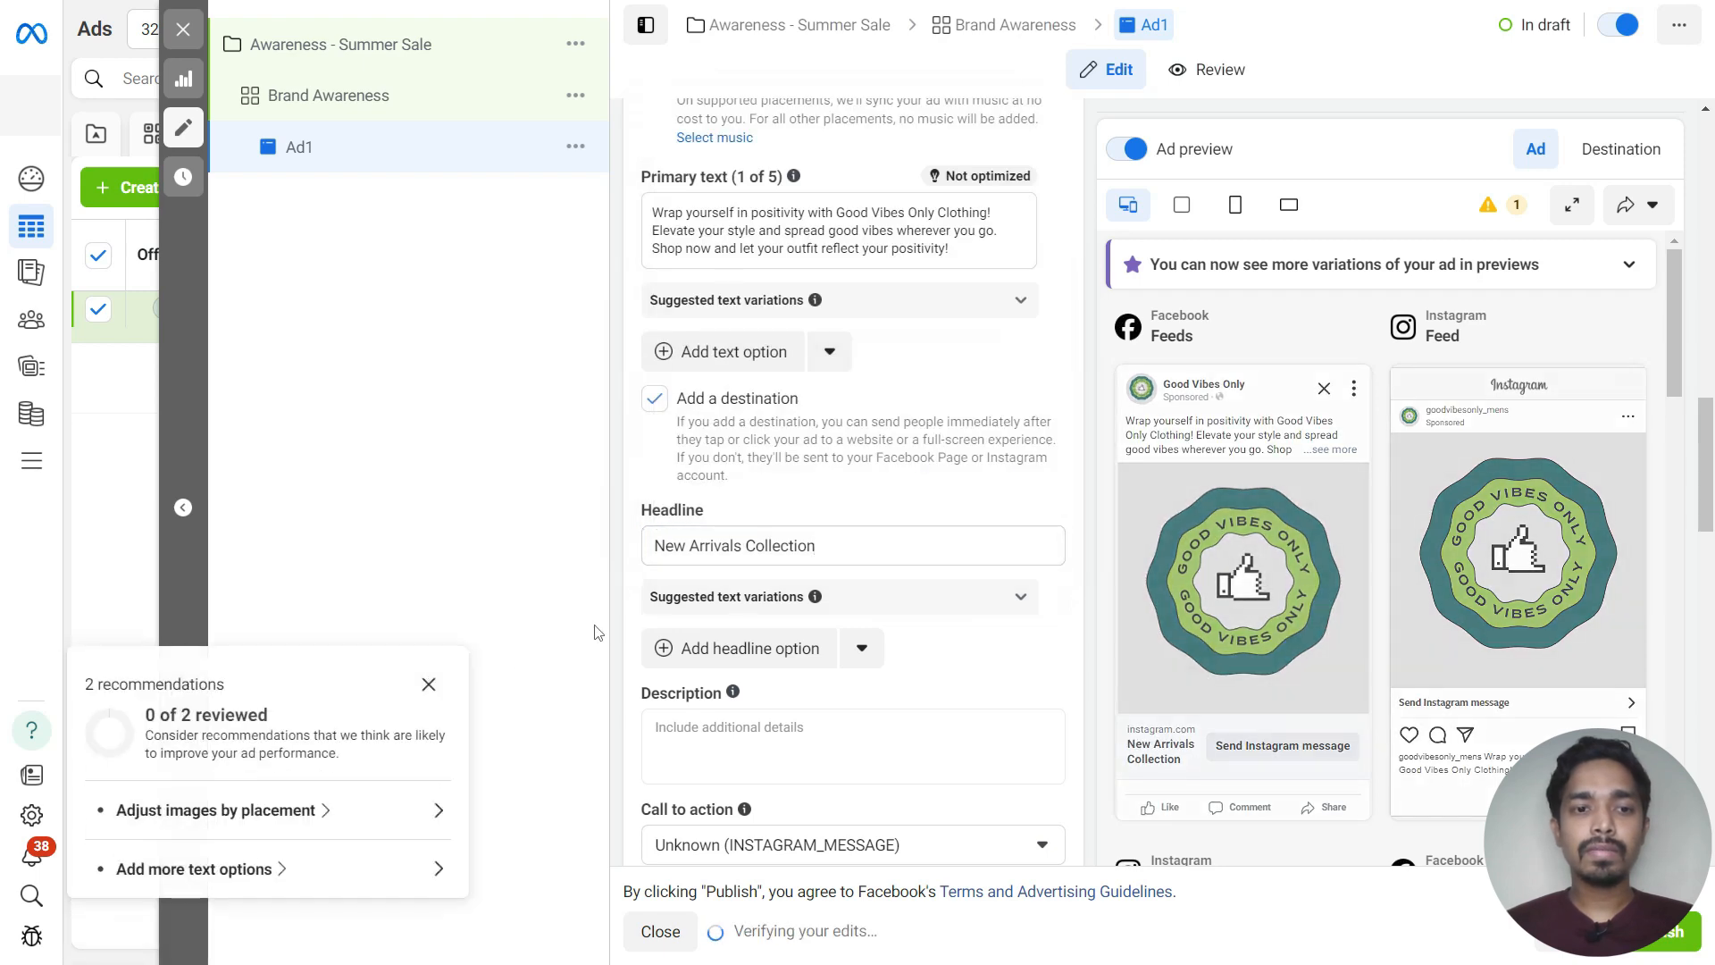
{"action": "left_click", "coordinate": [429, 684]}
Set the call to action to Shop now
{"action": "scroll", "coordinate": [719, 548], "scroll_direction": "down", "scroll_amount": 2}
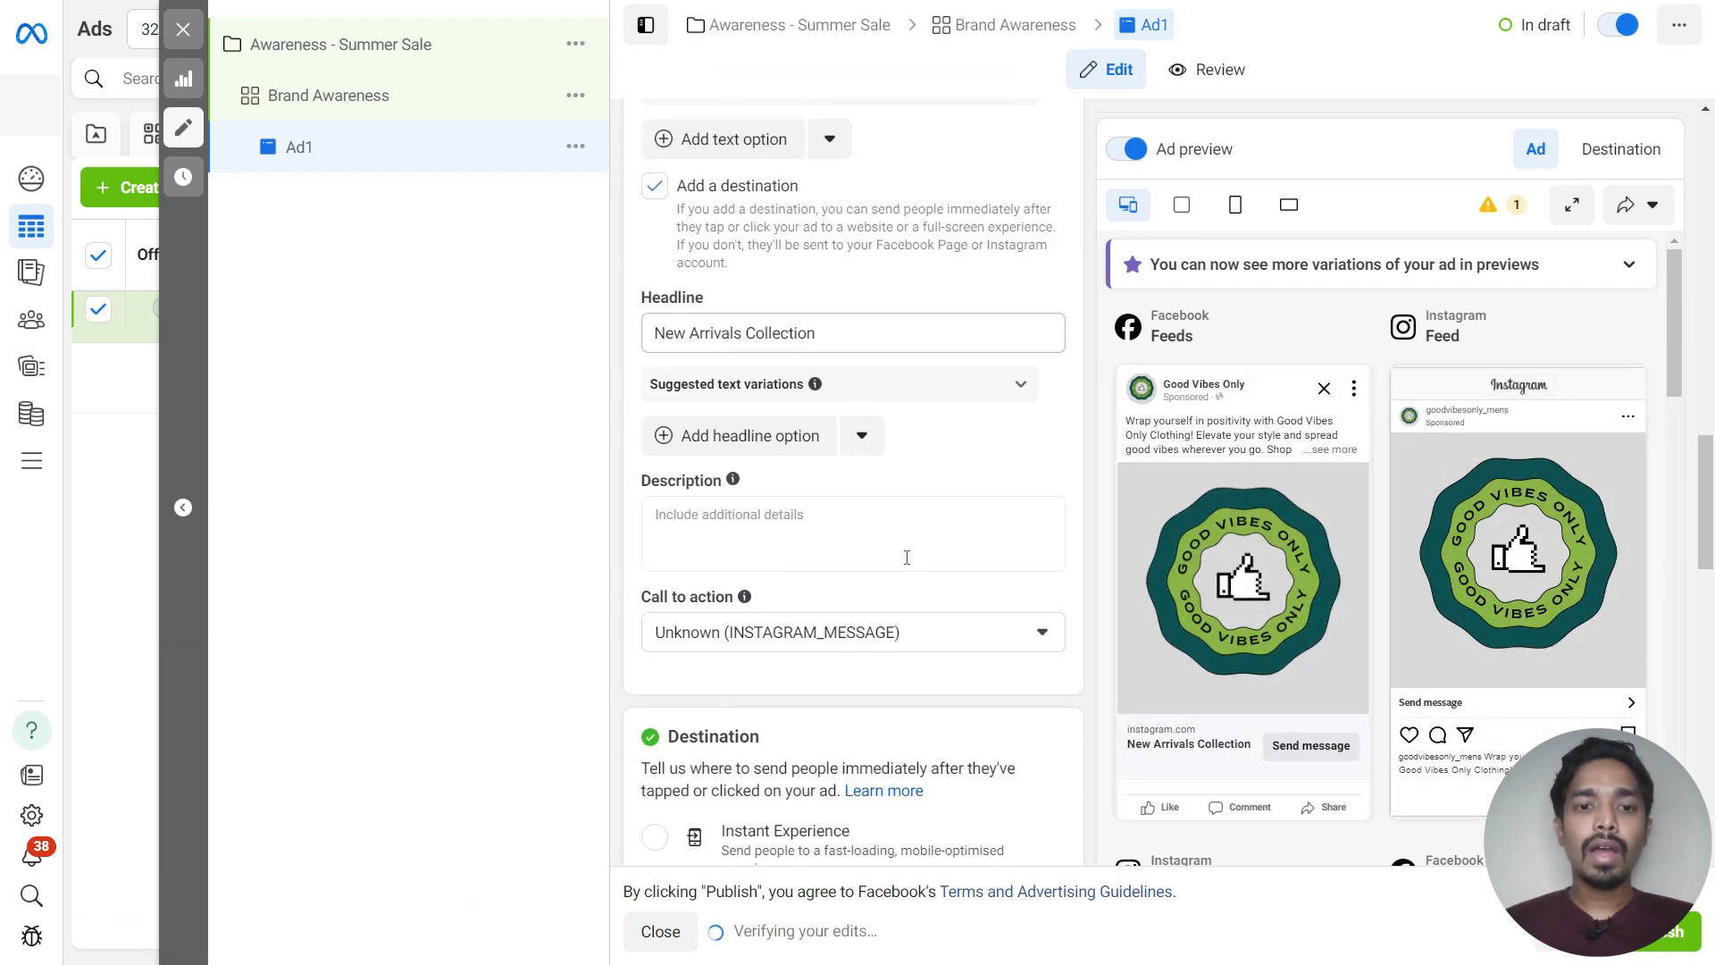
{"action": "left_click", "coordinate": [818, 636]}
{"action": "scroll", "coordinate": [819, 558], "scroll_direction": "down", "scroll_amount": 1}
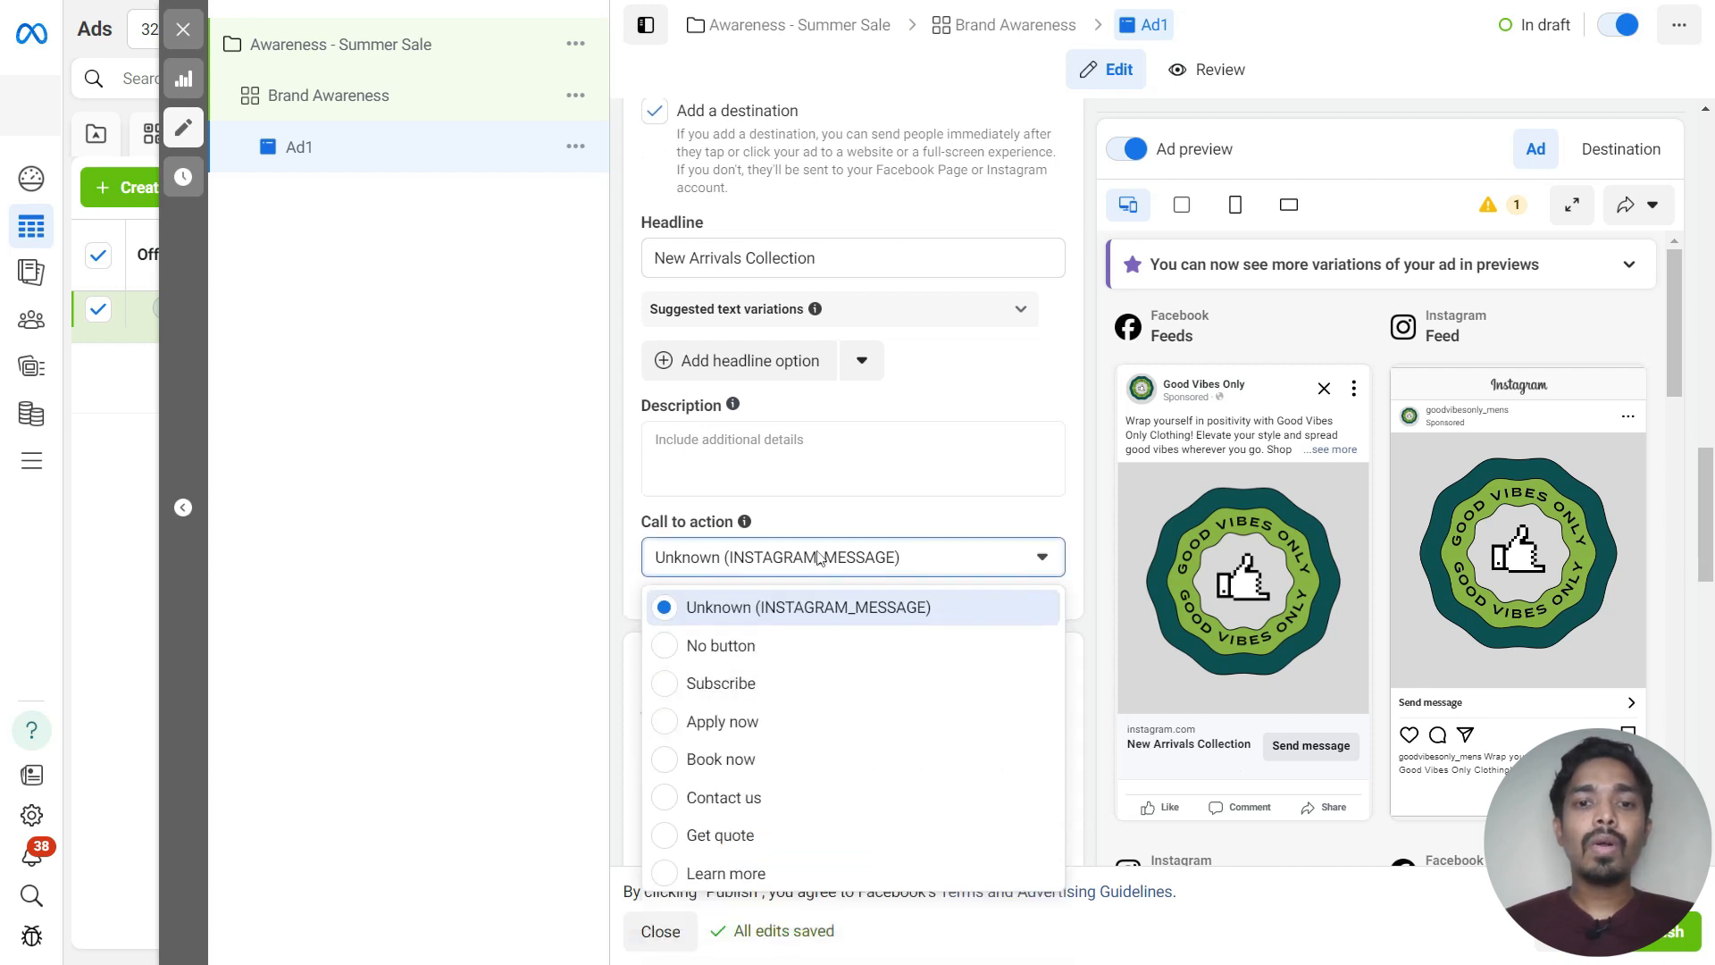
{"action": "scroll", "coordinate": [817, 556], "scroll_direction": "down", "scroll_amount": 1}
{"action": "scroll", "coordinate": [794, 741], "scroll_direction": "down", "scroll_amount": 2}
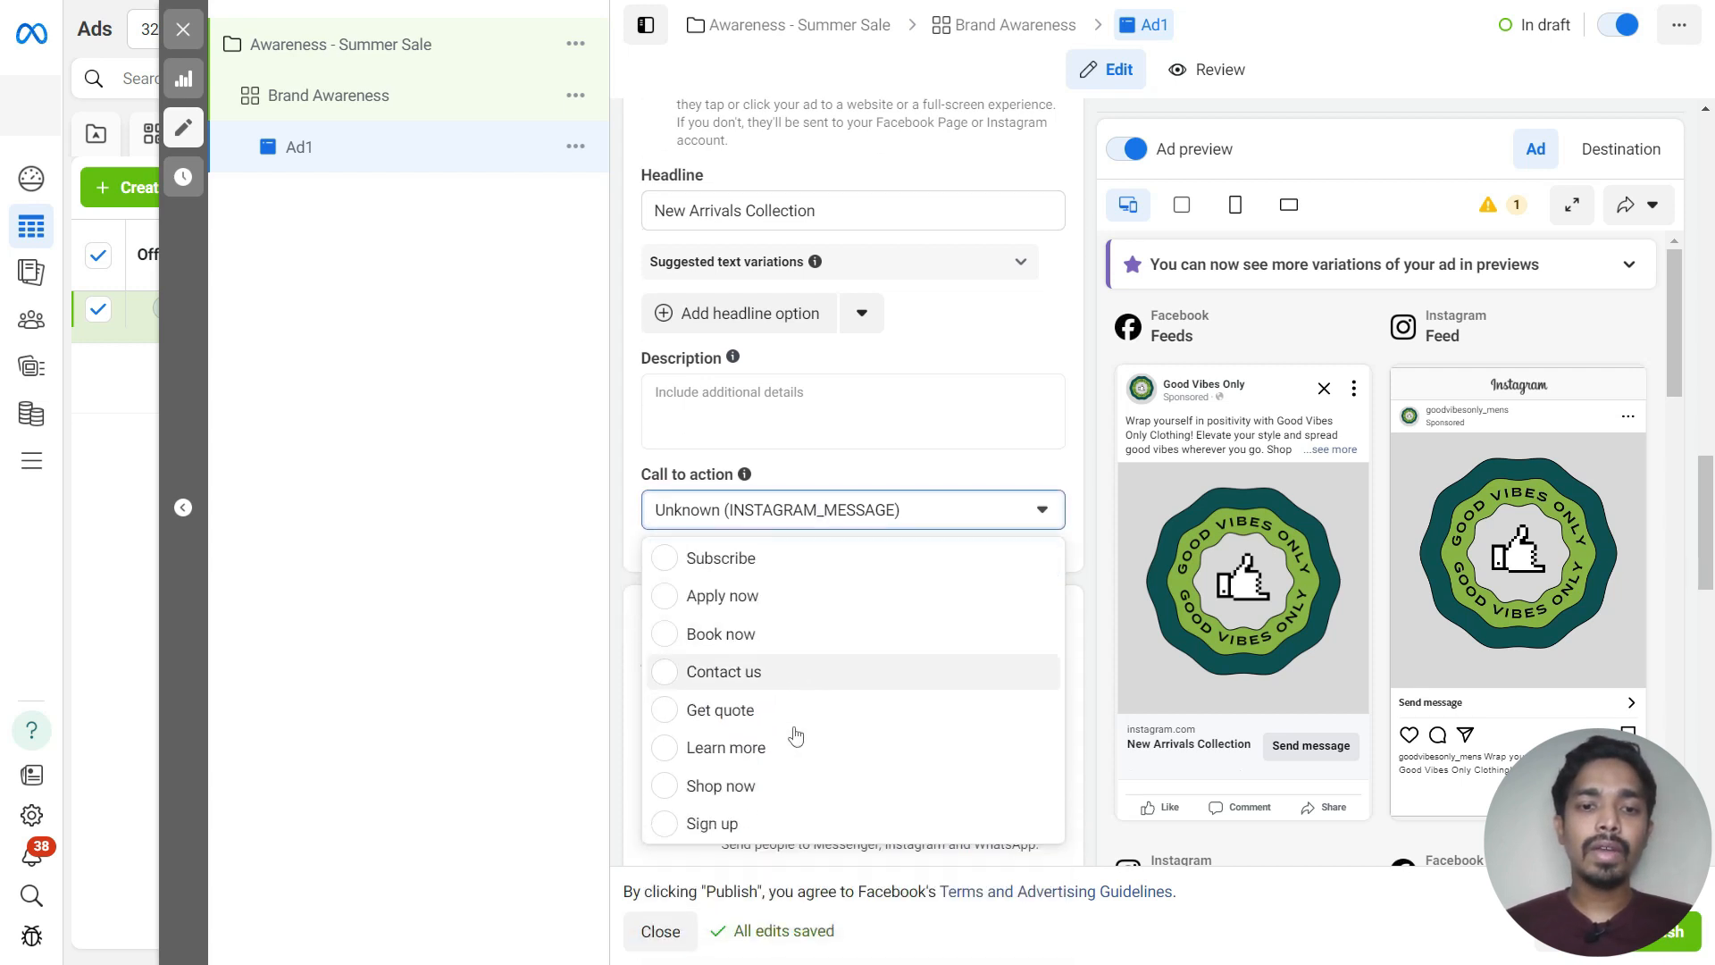
{"action": "left_click", "coordinate": [662, 786]}
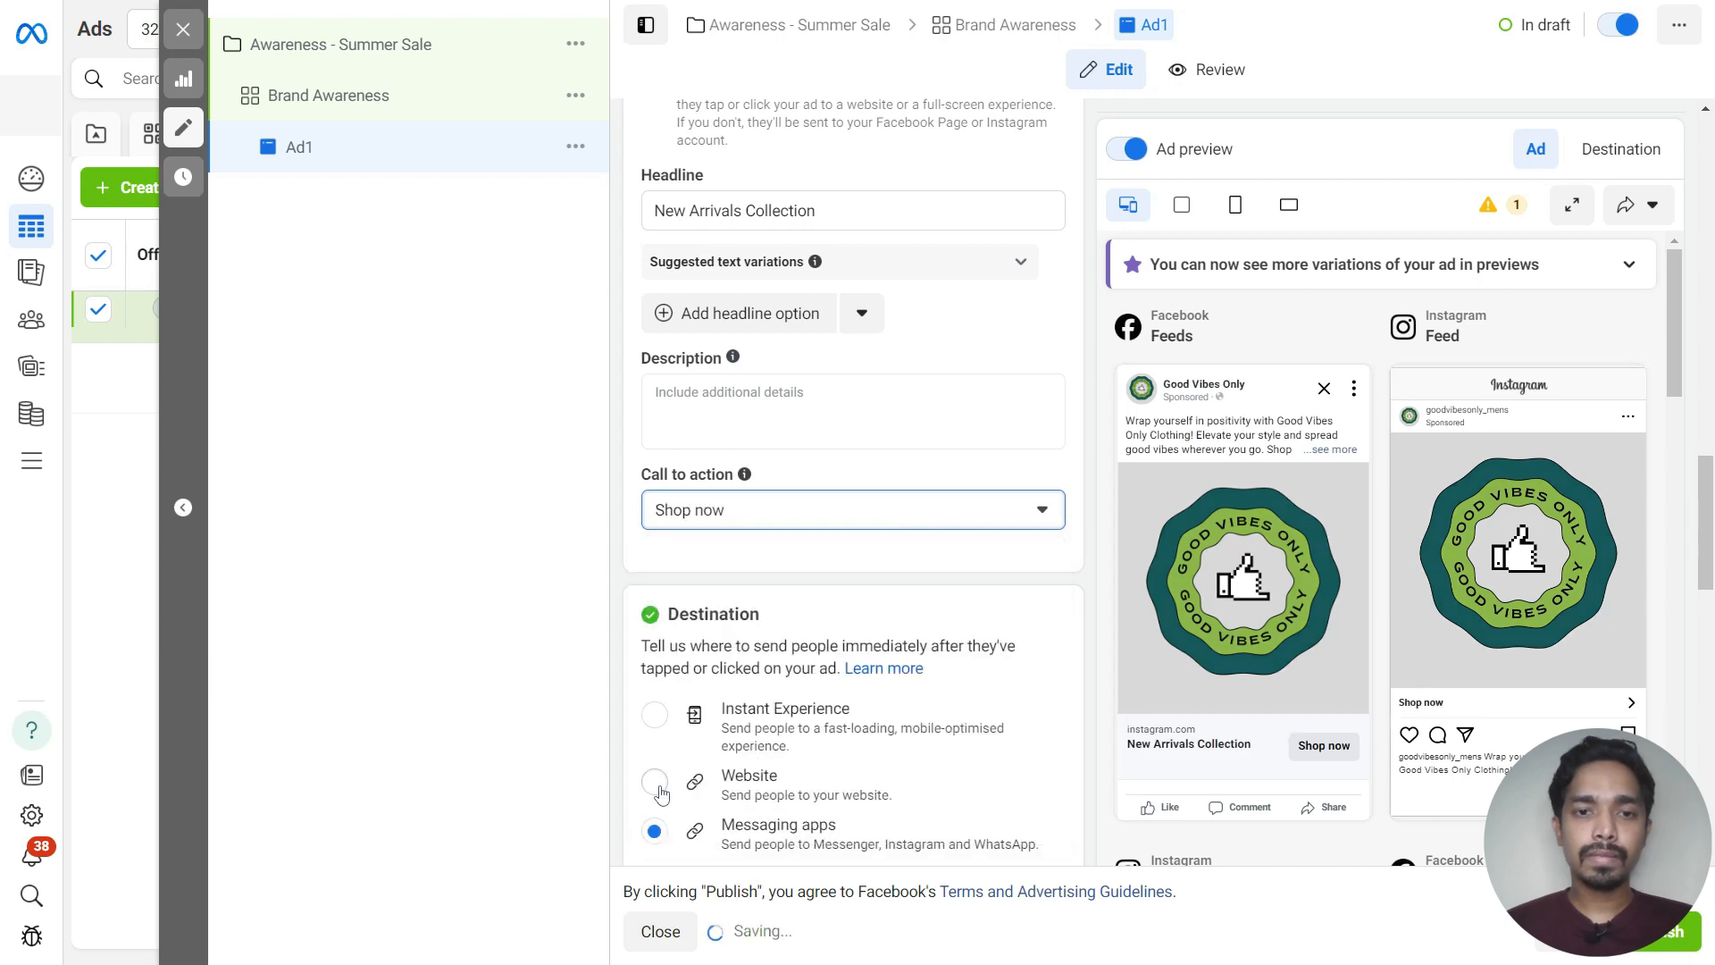
{"action": "scroll", "coordinate": [723, 496], "scroll_direction": "down", "scroll_amount": 4}
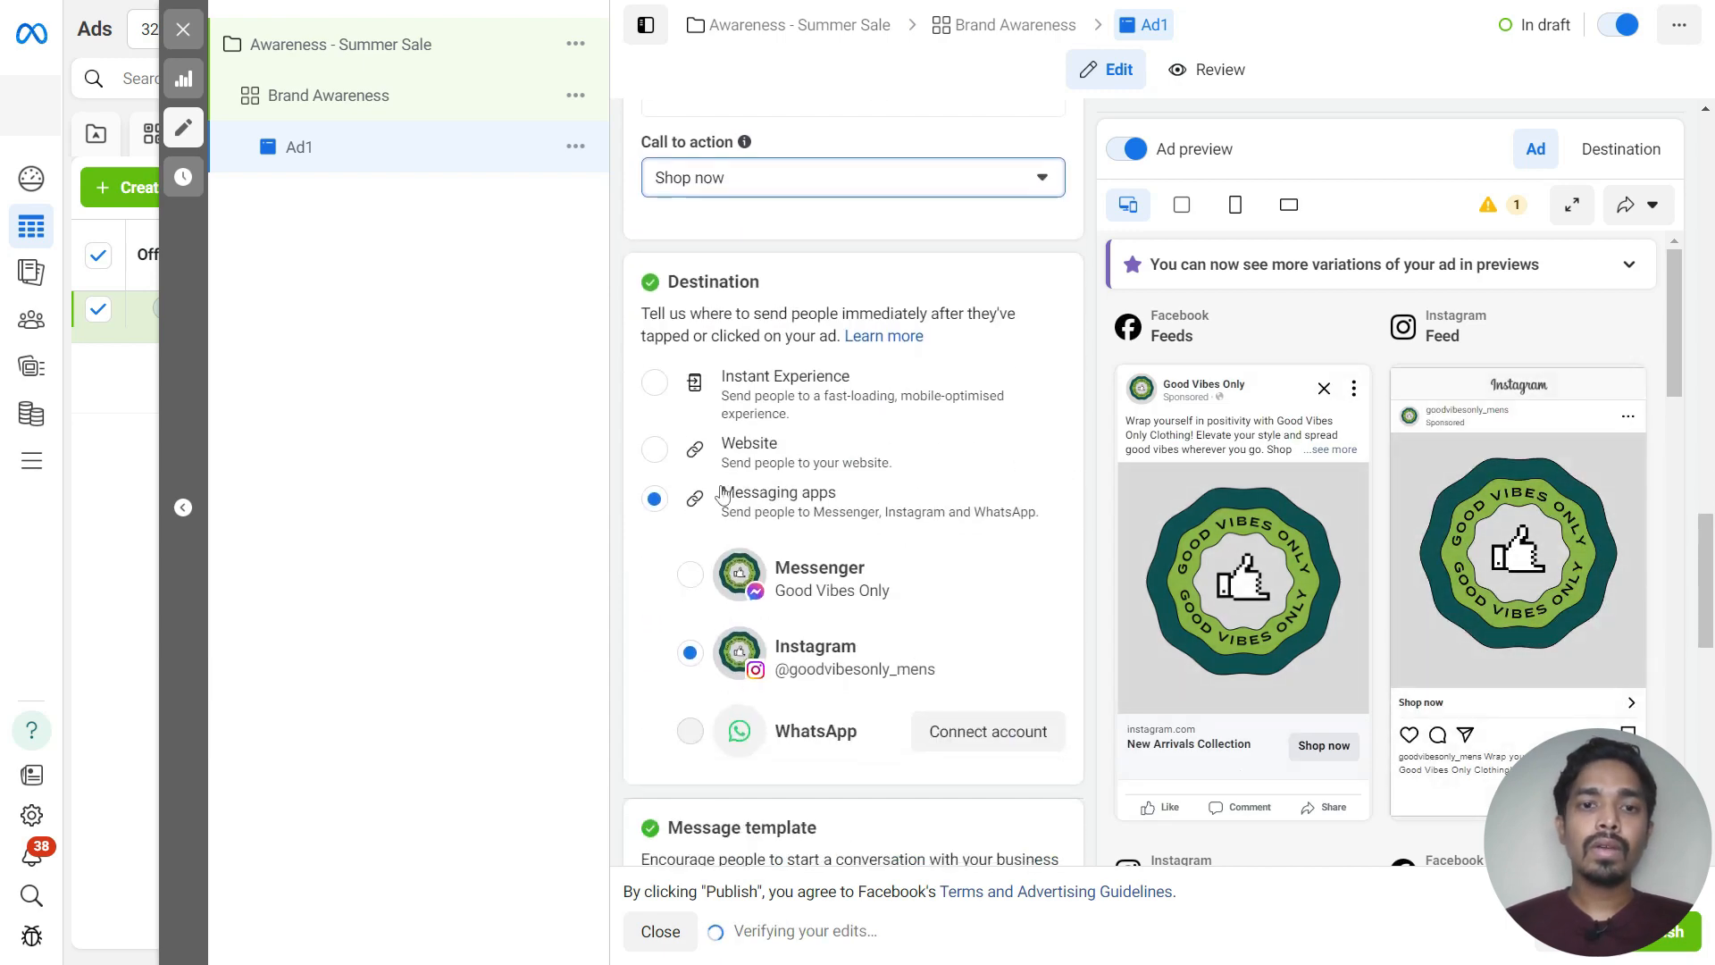
{"action": "left_click", "coordinate": [657, 451]}
{"action": "left_click", "coordinate": [696, 516]}
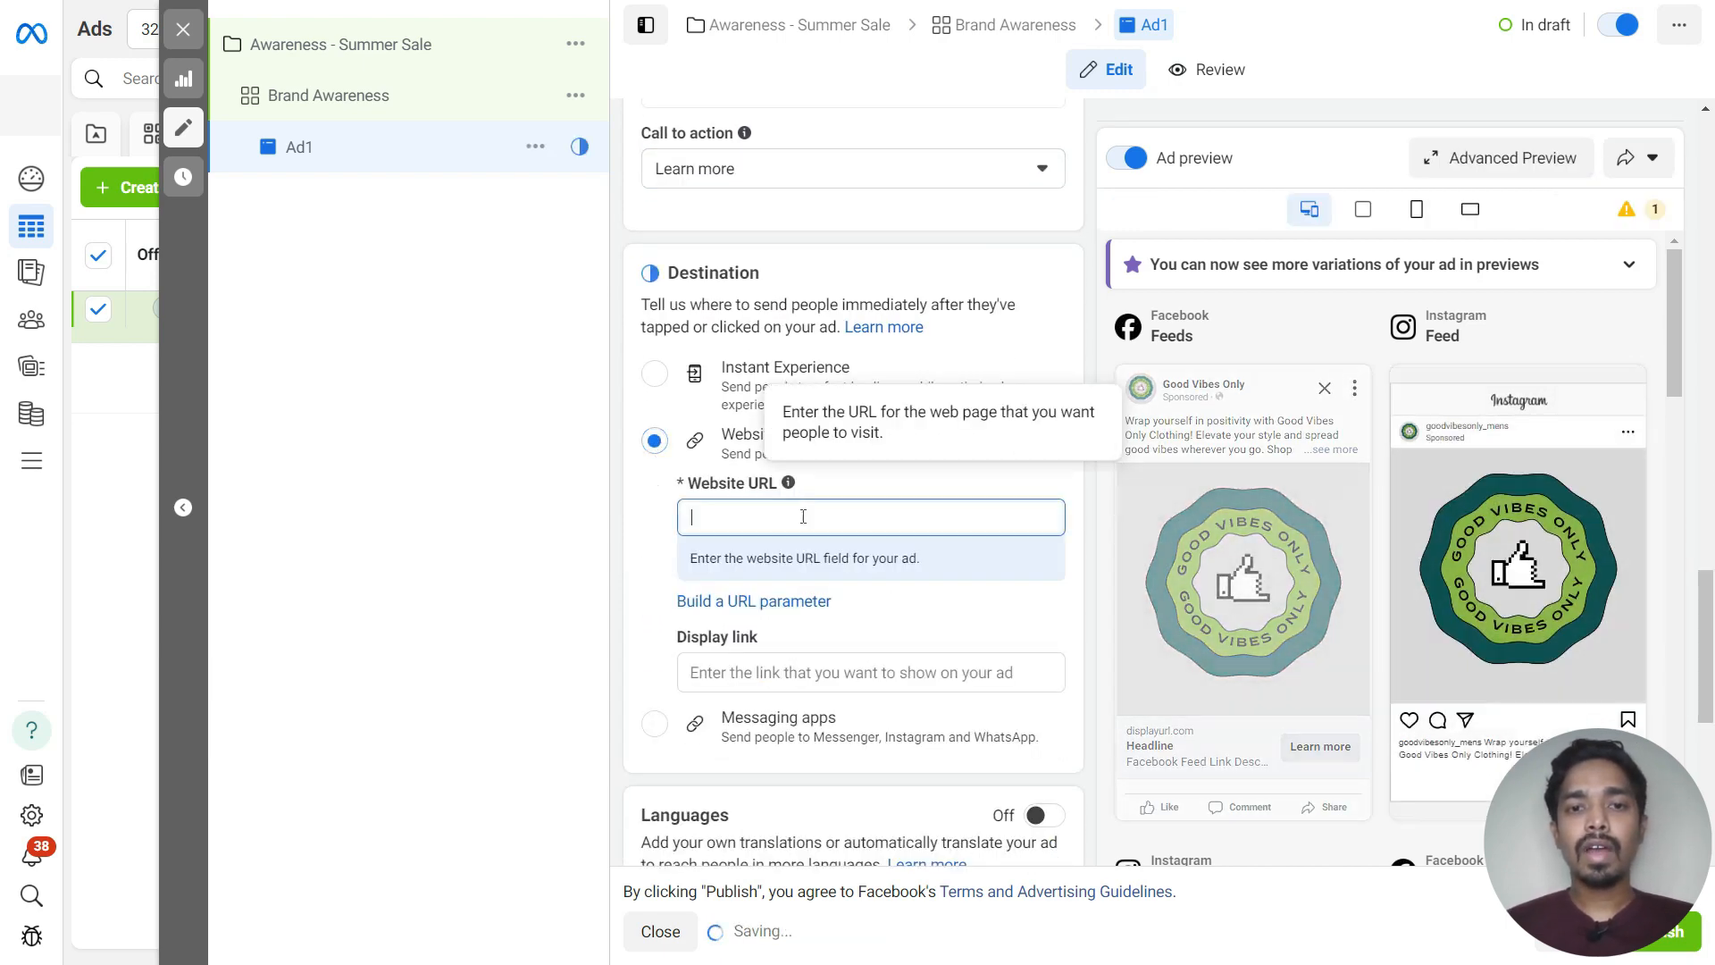
{"action": "key", "text": "super+v"}
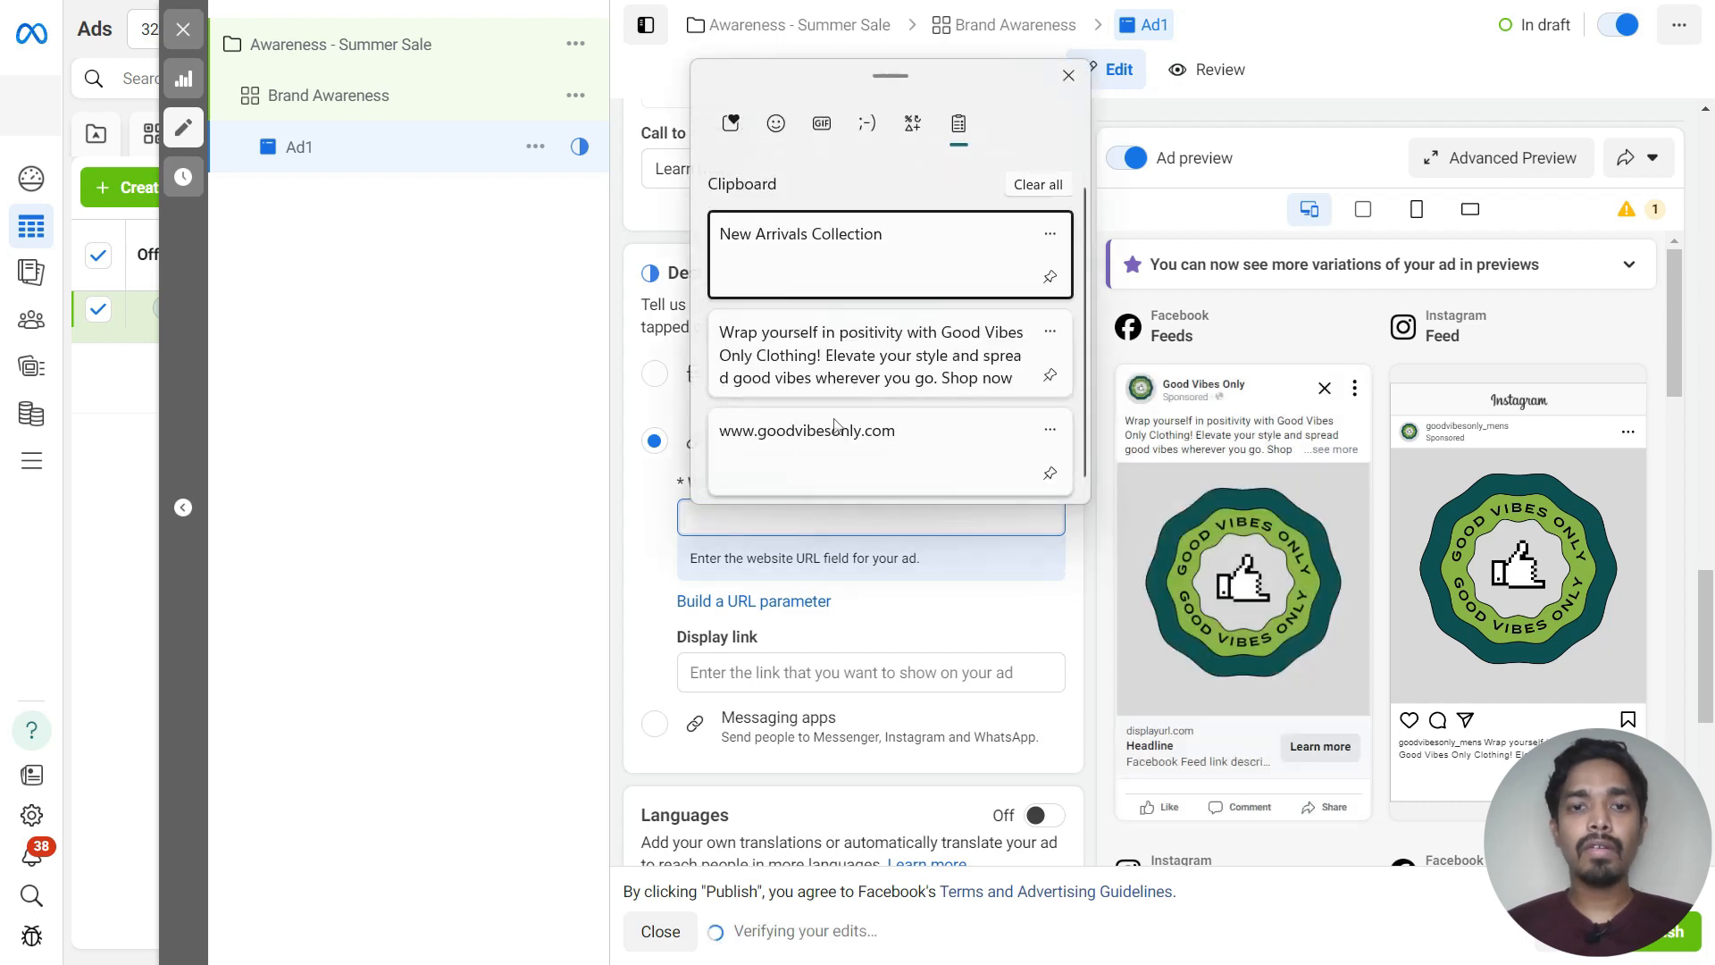
{"action": "left_click", "coordinate": [839, 428]}
{"action": "scroll", "coordinate": [1059, 506], "scroll_direction": "down", "scroll_amount": 5}
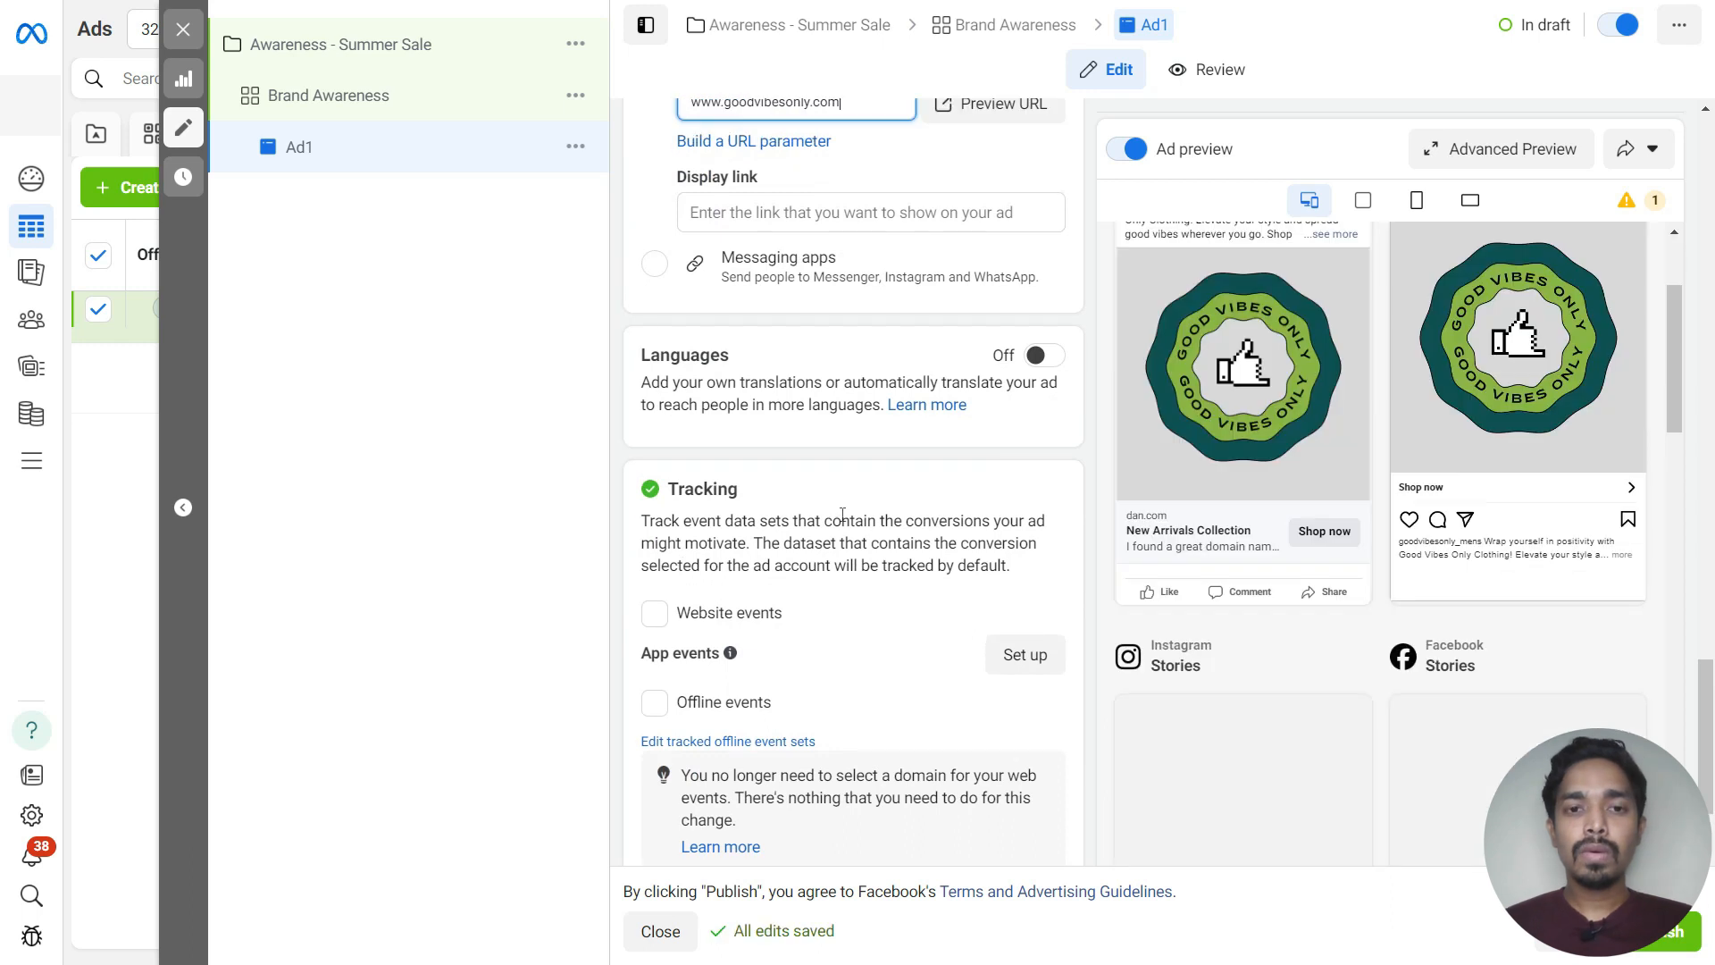
Enable website events tracking for the ad
{"action": "left_click_drag", "start_coordinate": [755, 498], "coordinate": [679, 499]}
{"action": "left_click", "coordinate": [768, 526]}
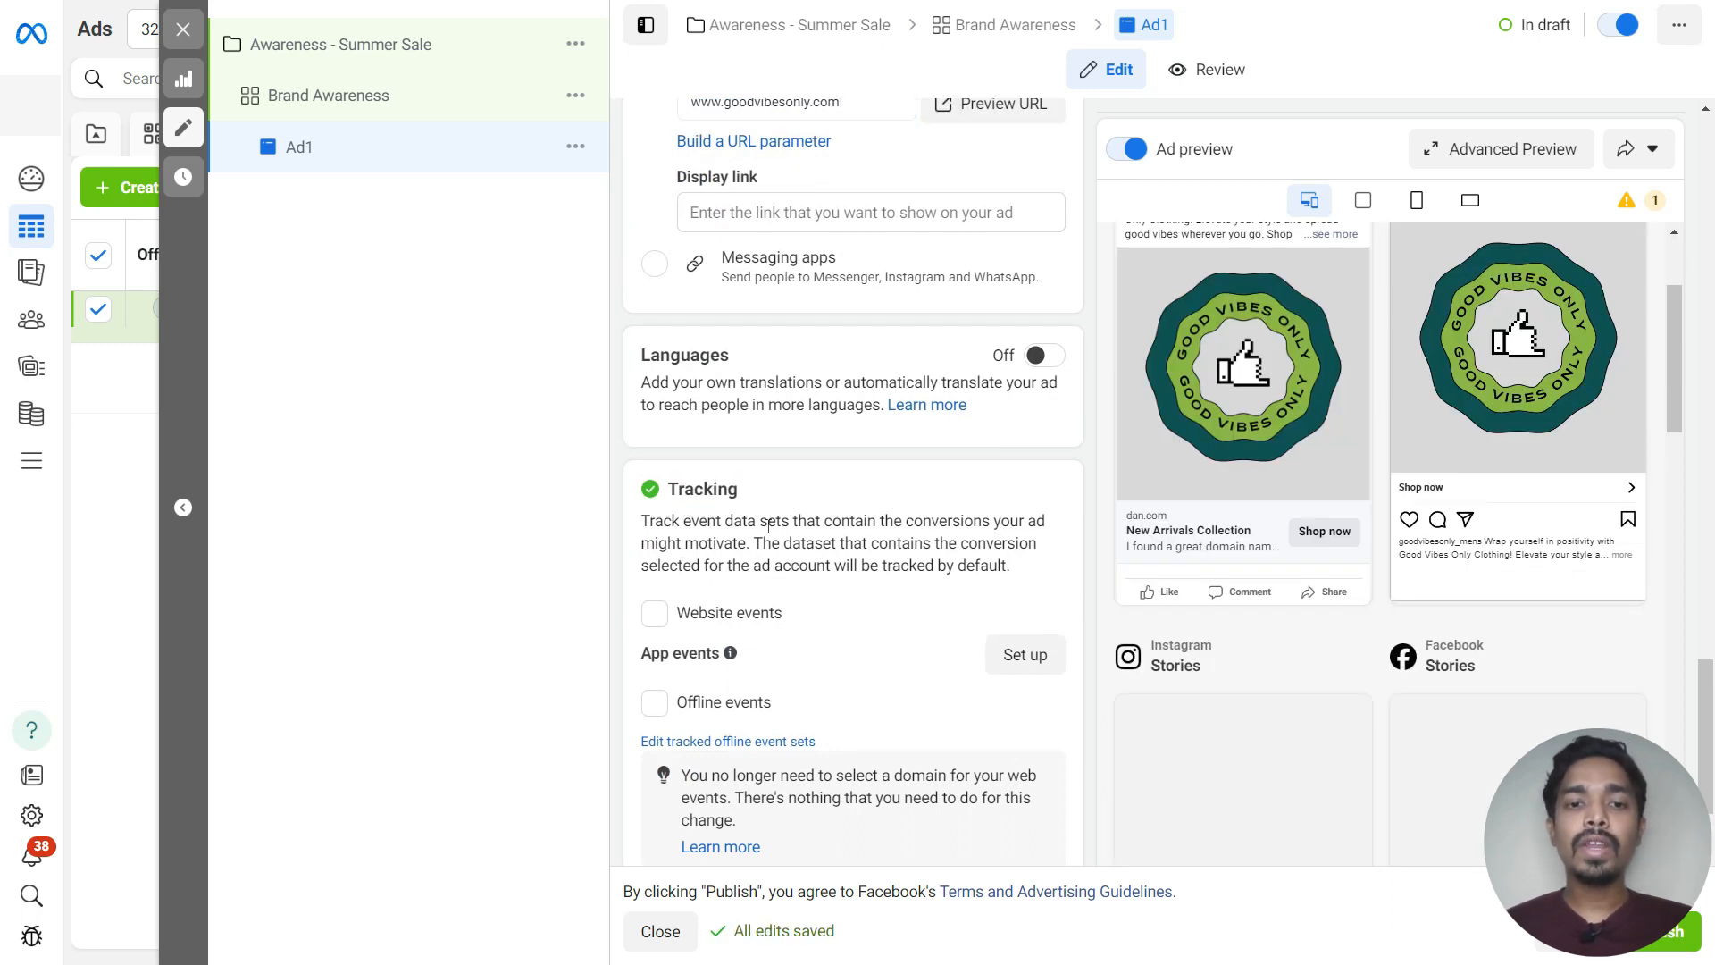
{"action": "left_click", "coordinate": [654, 613]}
Open the URL parameter builder and set the campaign source to facebook
{"action": "scroll", "coordinate": [650, 749], "scroll_direction": "down", "scroll_amount": 2}
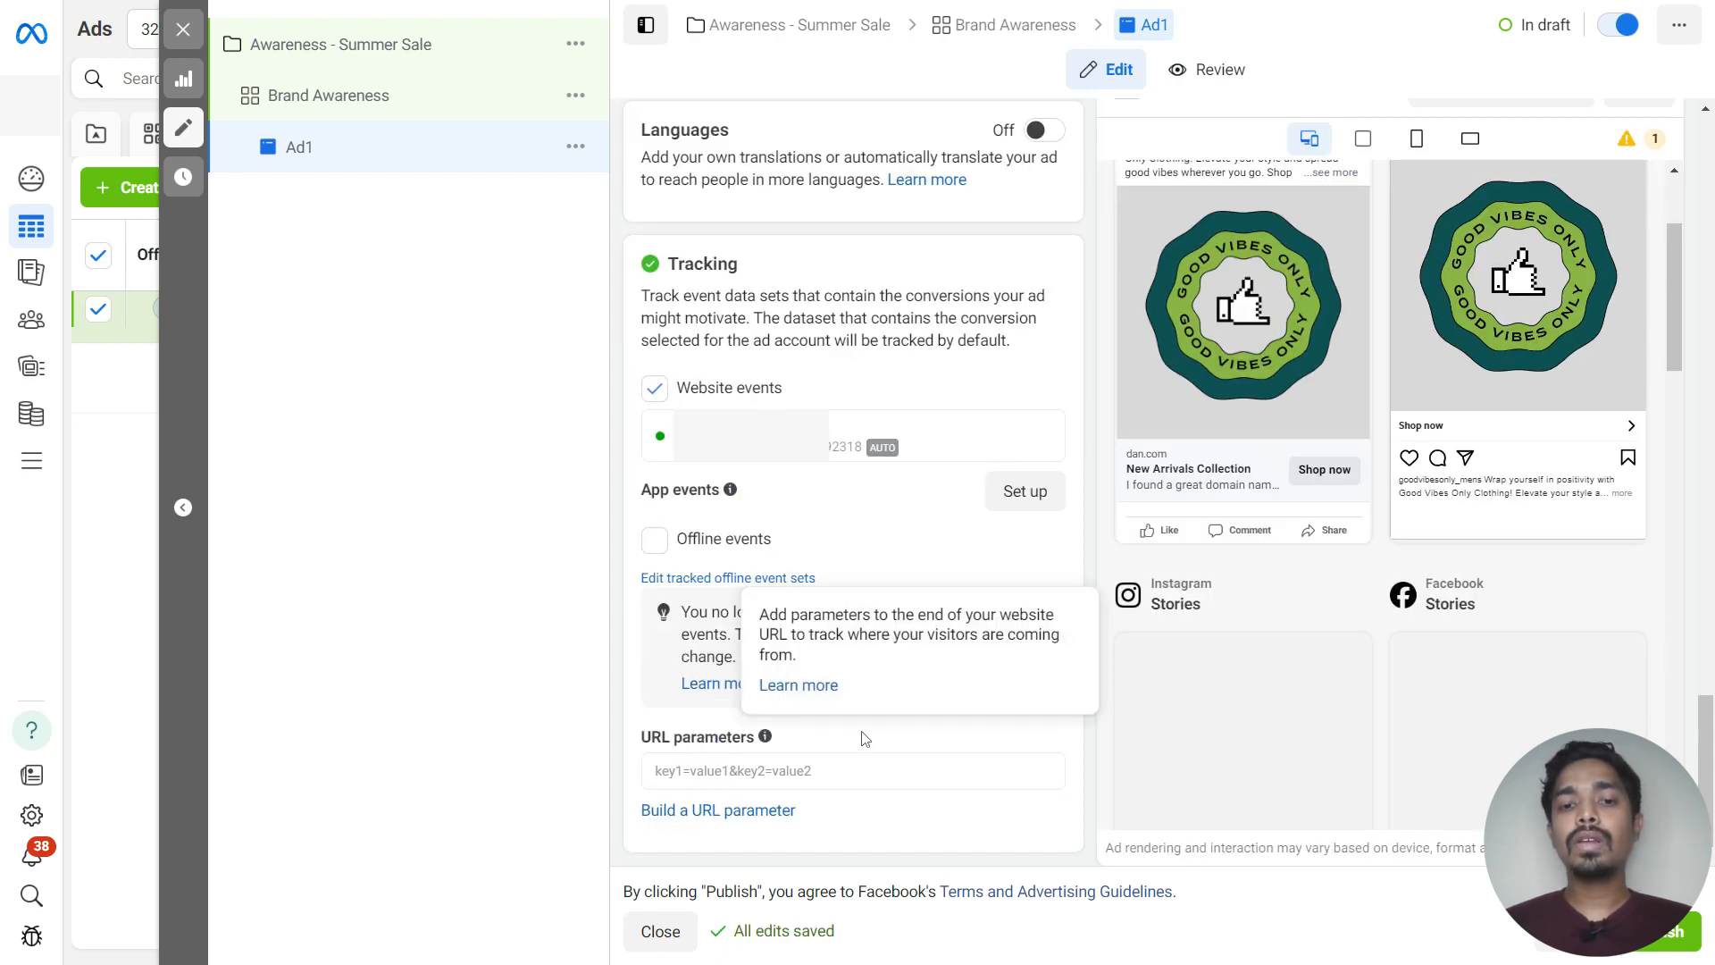
{"action": "left_click_drag", "start_coordinate": [623, 747], "coordinate": [761, 747]}
{"action": "mouse_move", "coordinate": [764, 746]}
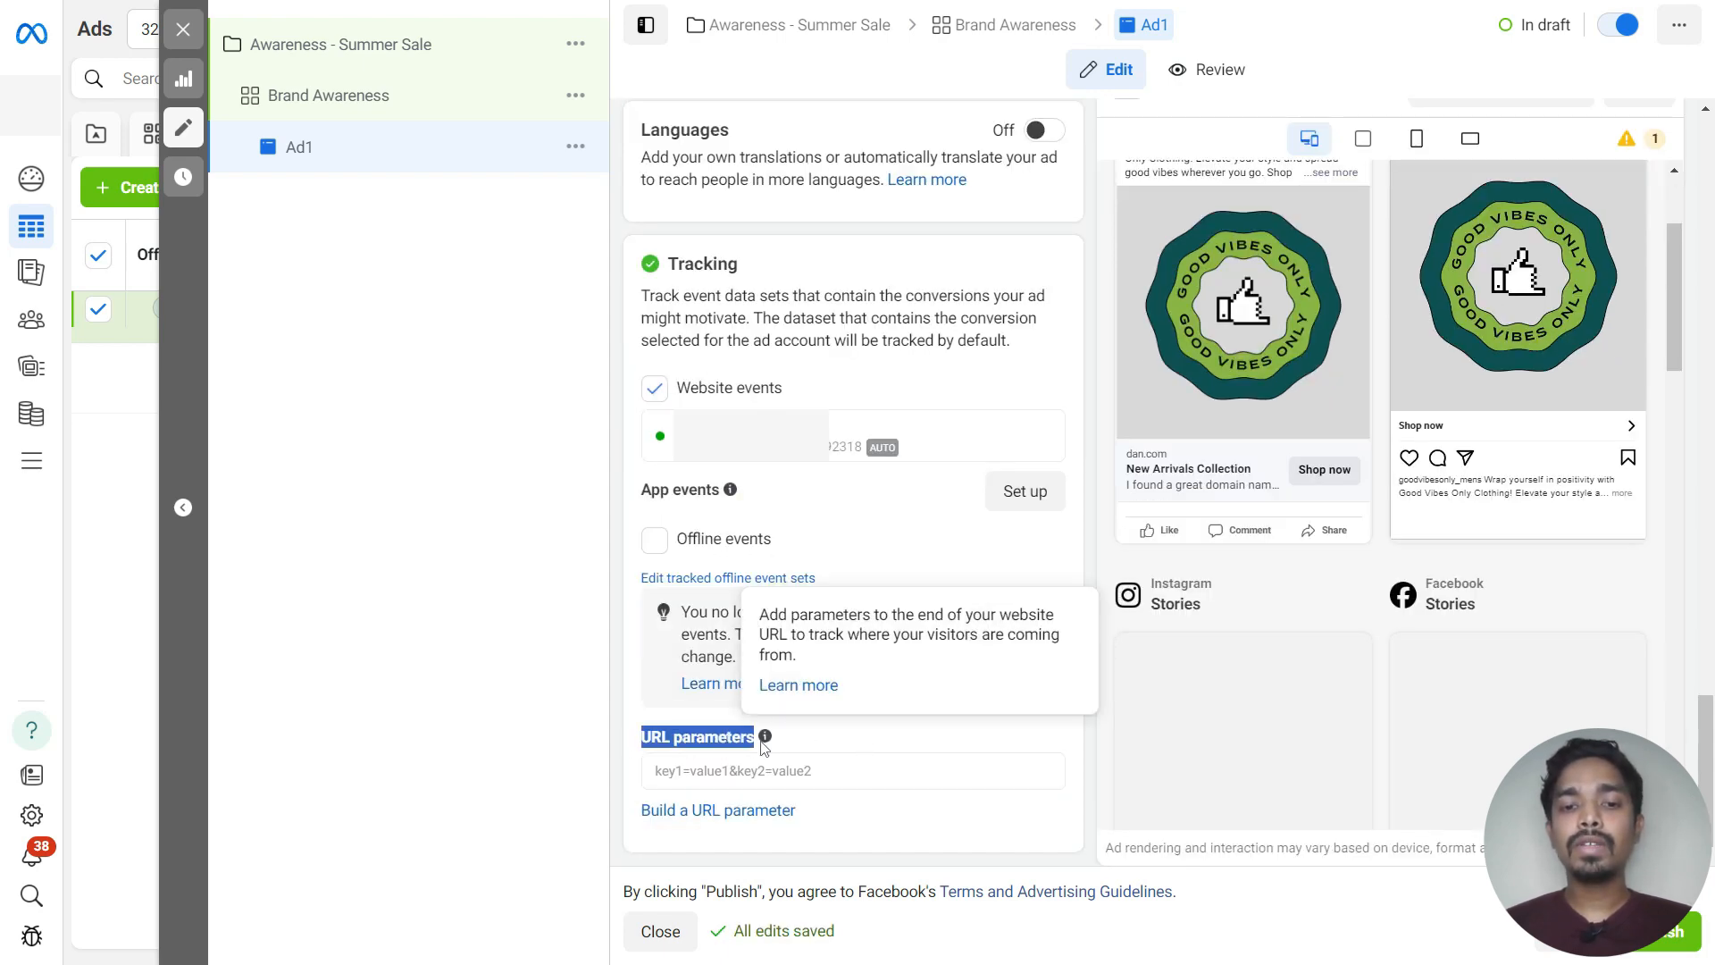
{"action": "left_click", "coordinate": [656, 741]}
{"action": "left_click_drag", "start_coordinate": [649, 737], "coordinate": [766, 741]}
{"action": "left_click", "coordinate": [639, 725]}
{"action": "left_click", "coordinate": [822, 746]}
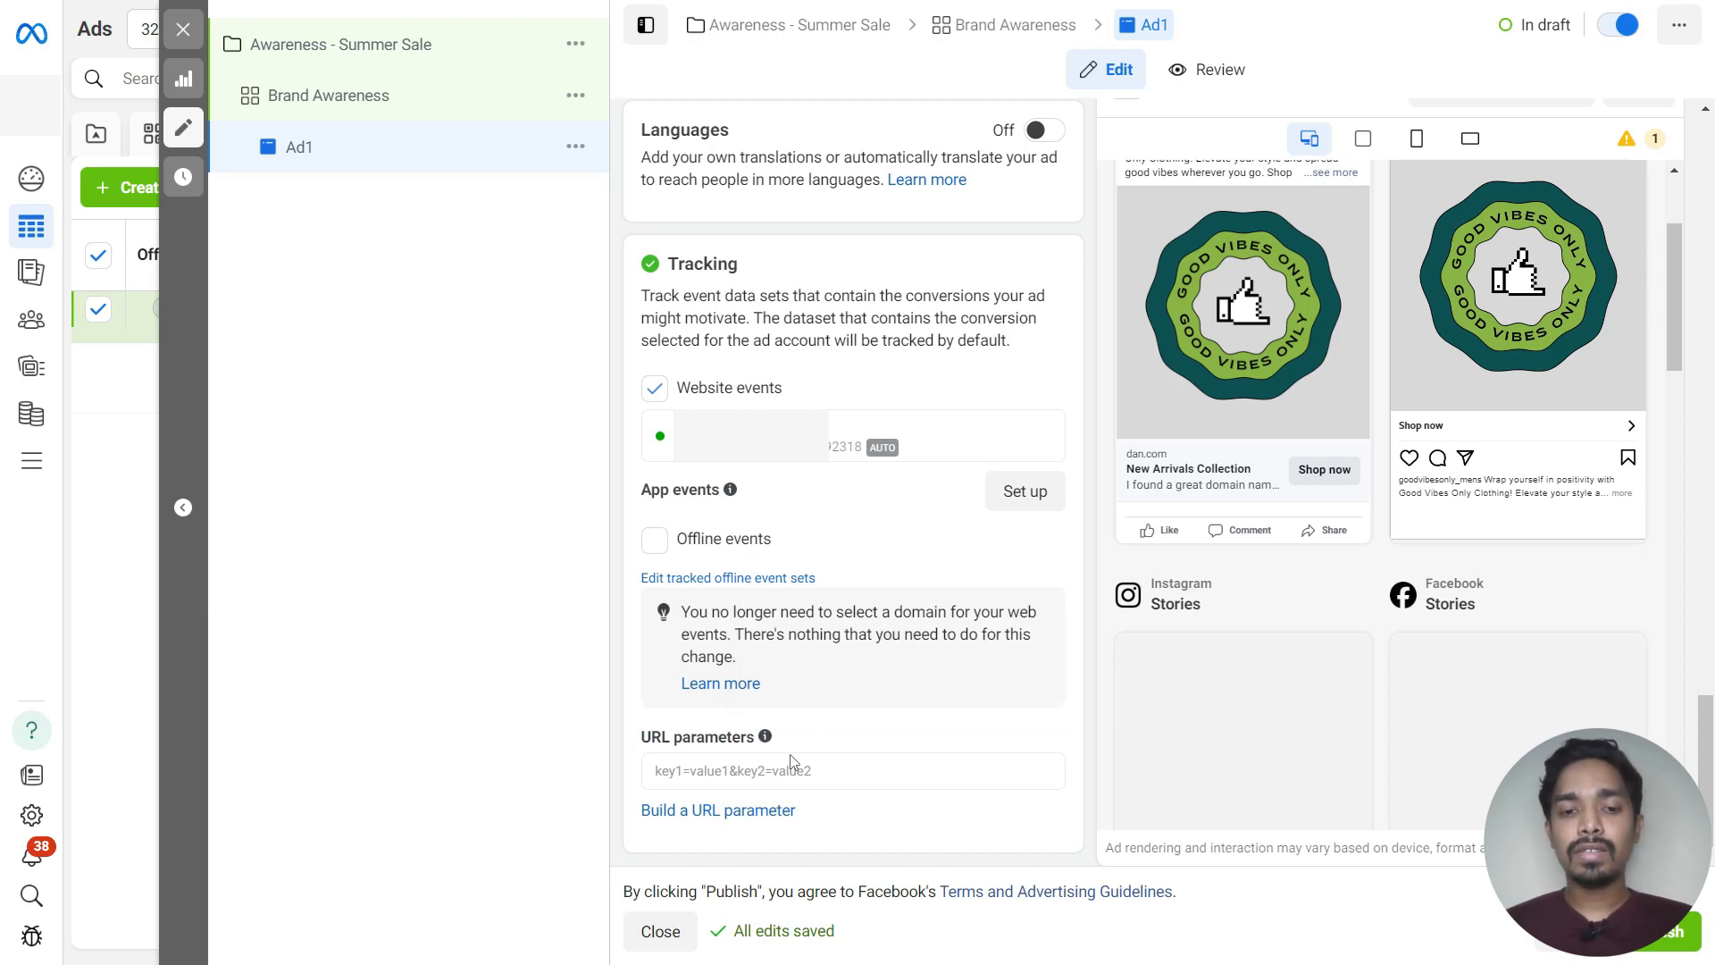
{"action": "left_click", "coordinate": [710, 809]}
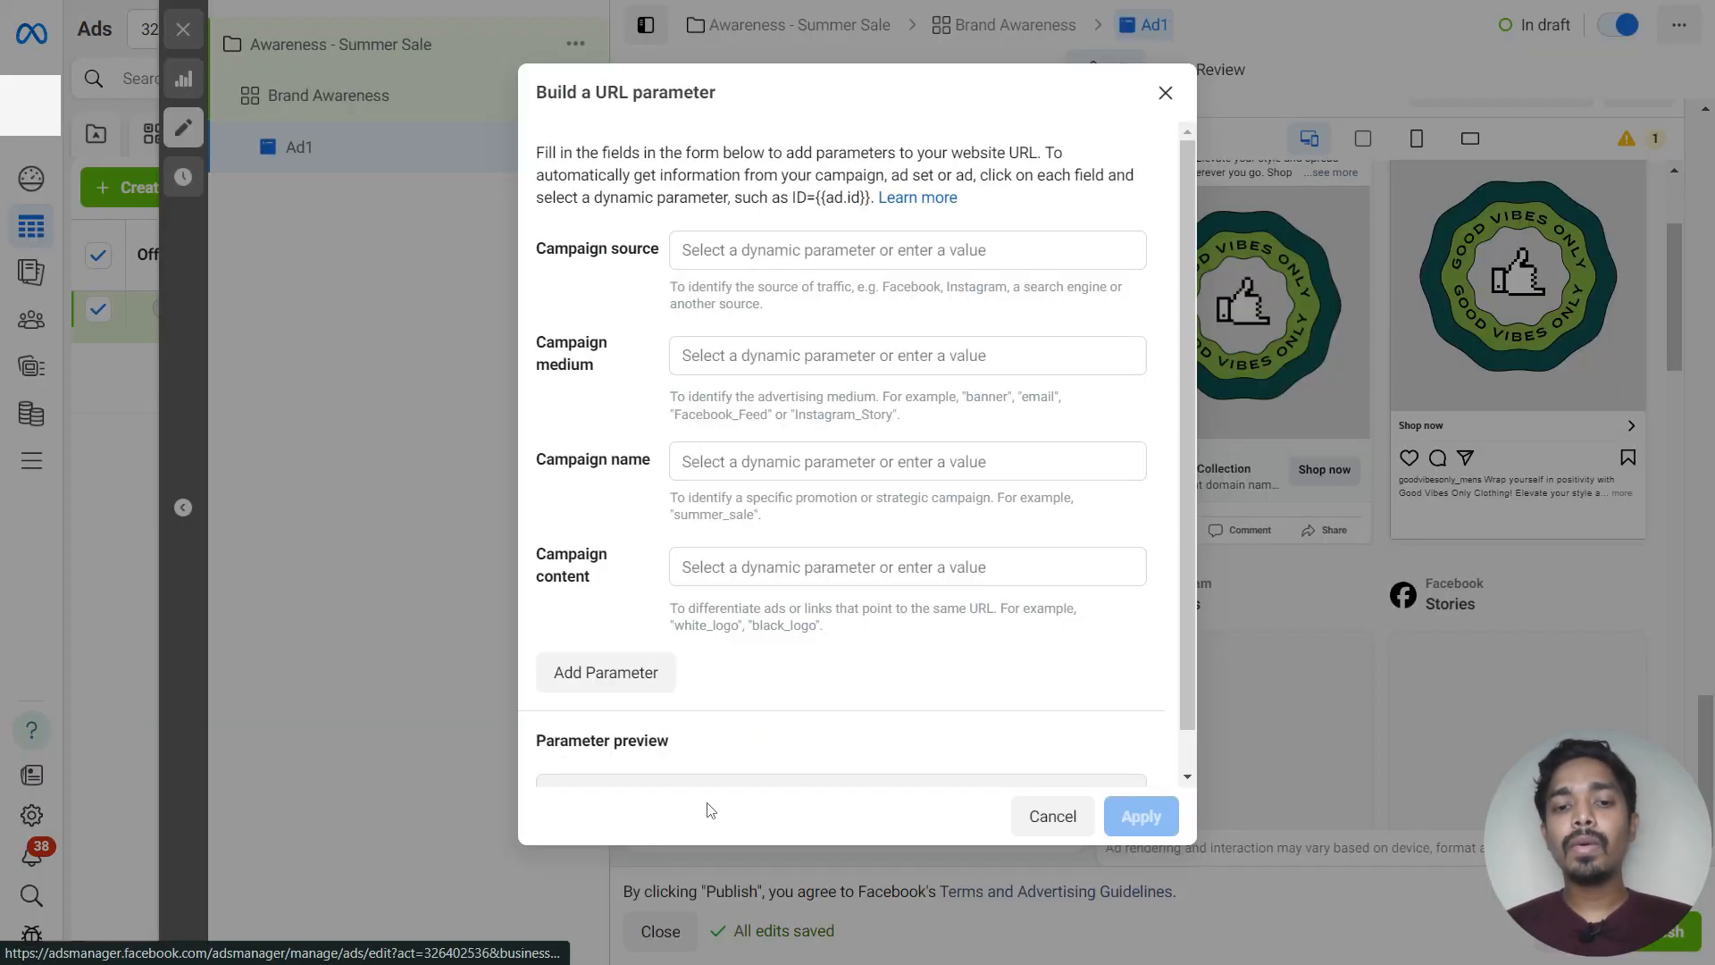
{"action": "left_click", "coordinate": [734, 247]}
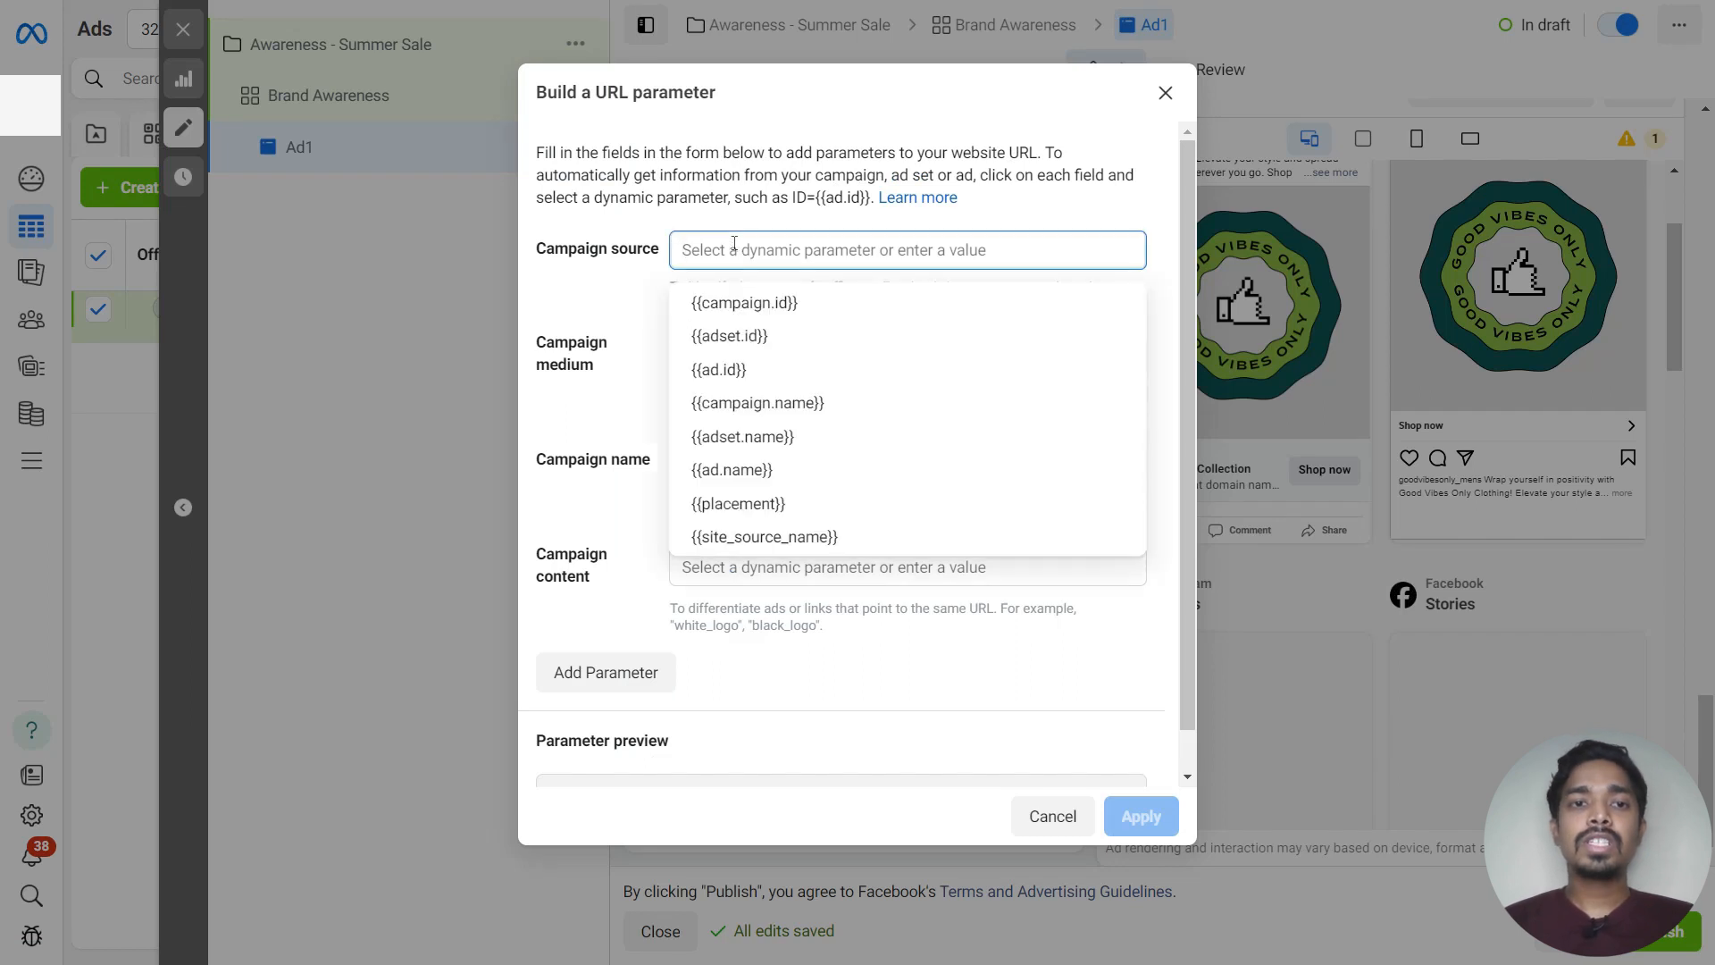
{"action": "type", "text": "facebook"}
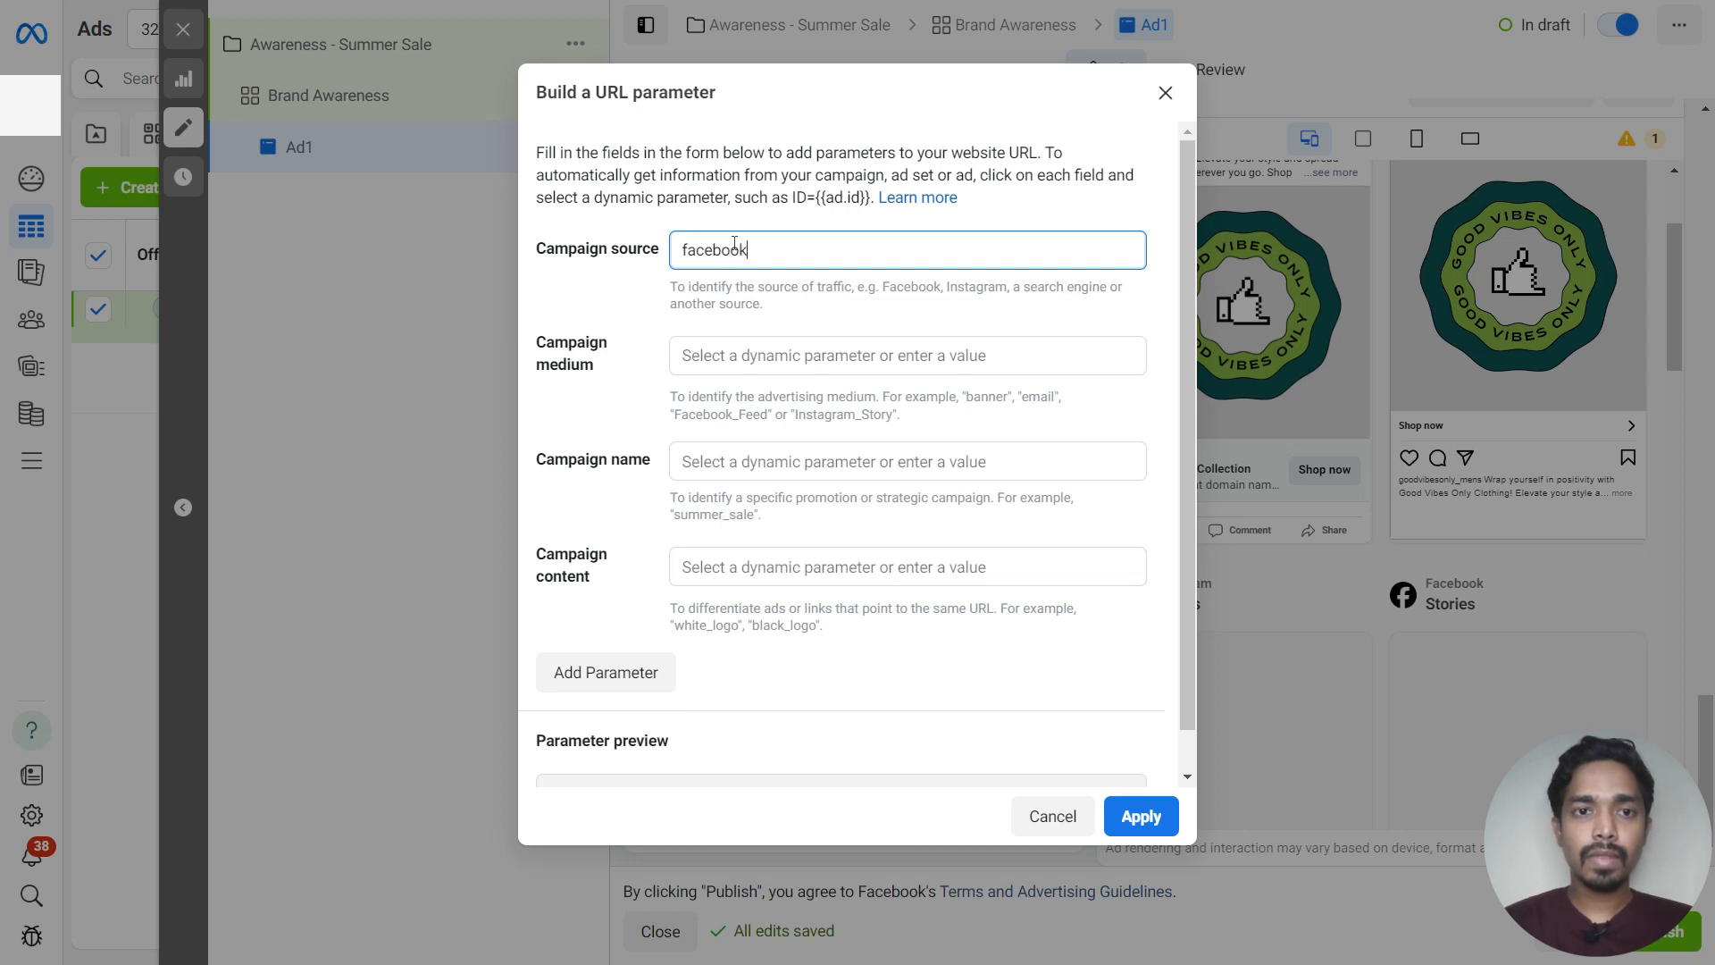
Set the campaign medium to cpc and the campaign name to the {{adset.name}} dynamic parameter
{"action": "left_click", "coordinate": [784, 357]}
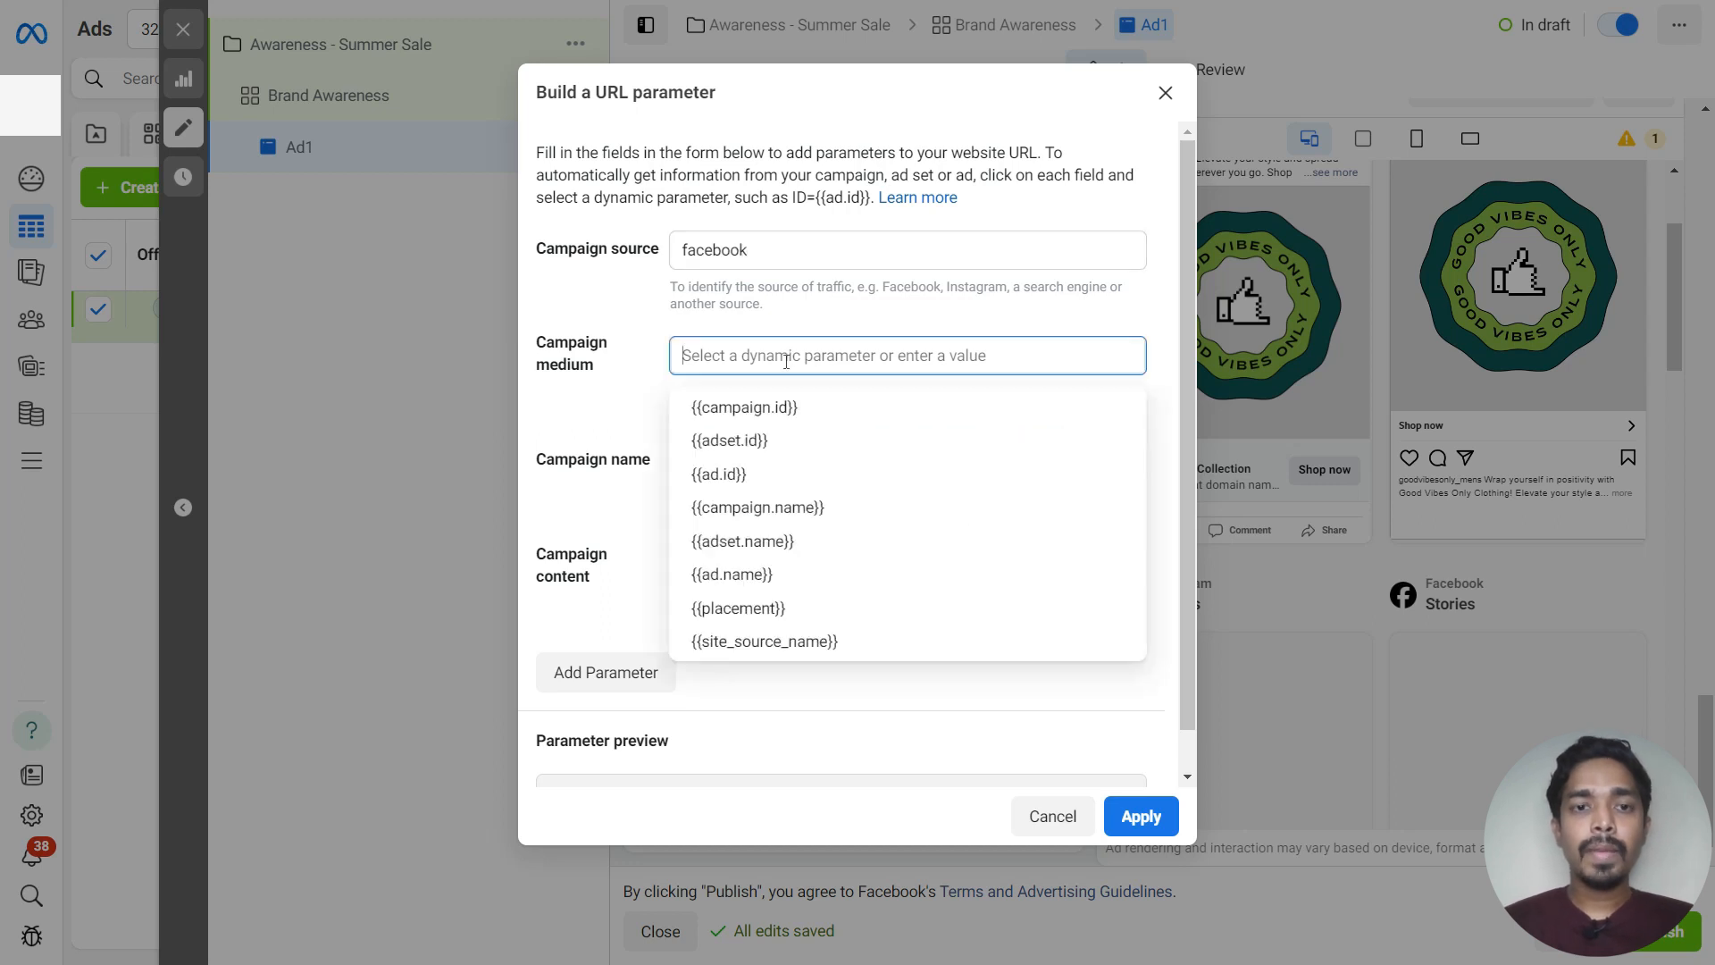
{"action": "type", "text": "cpc"}
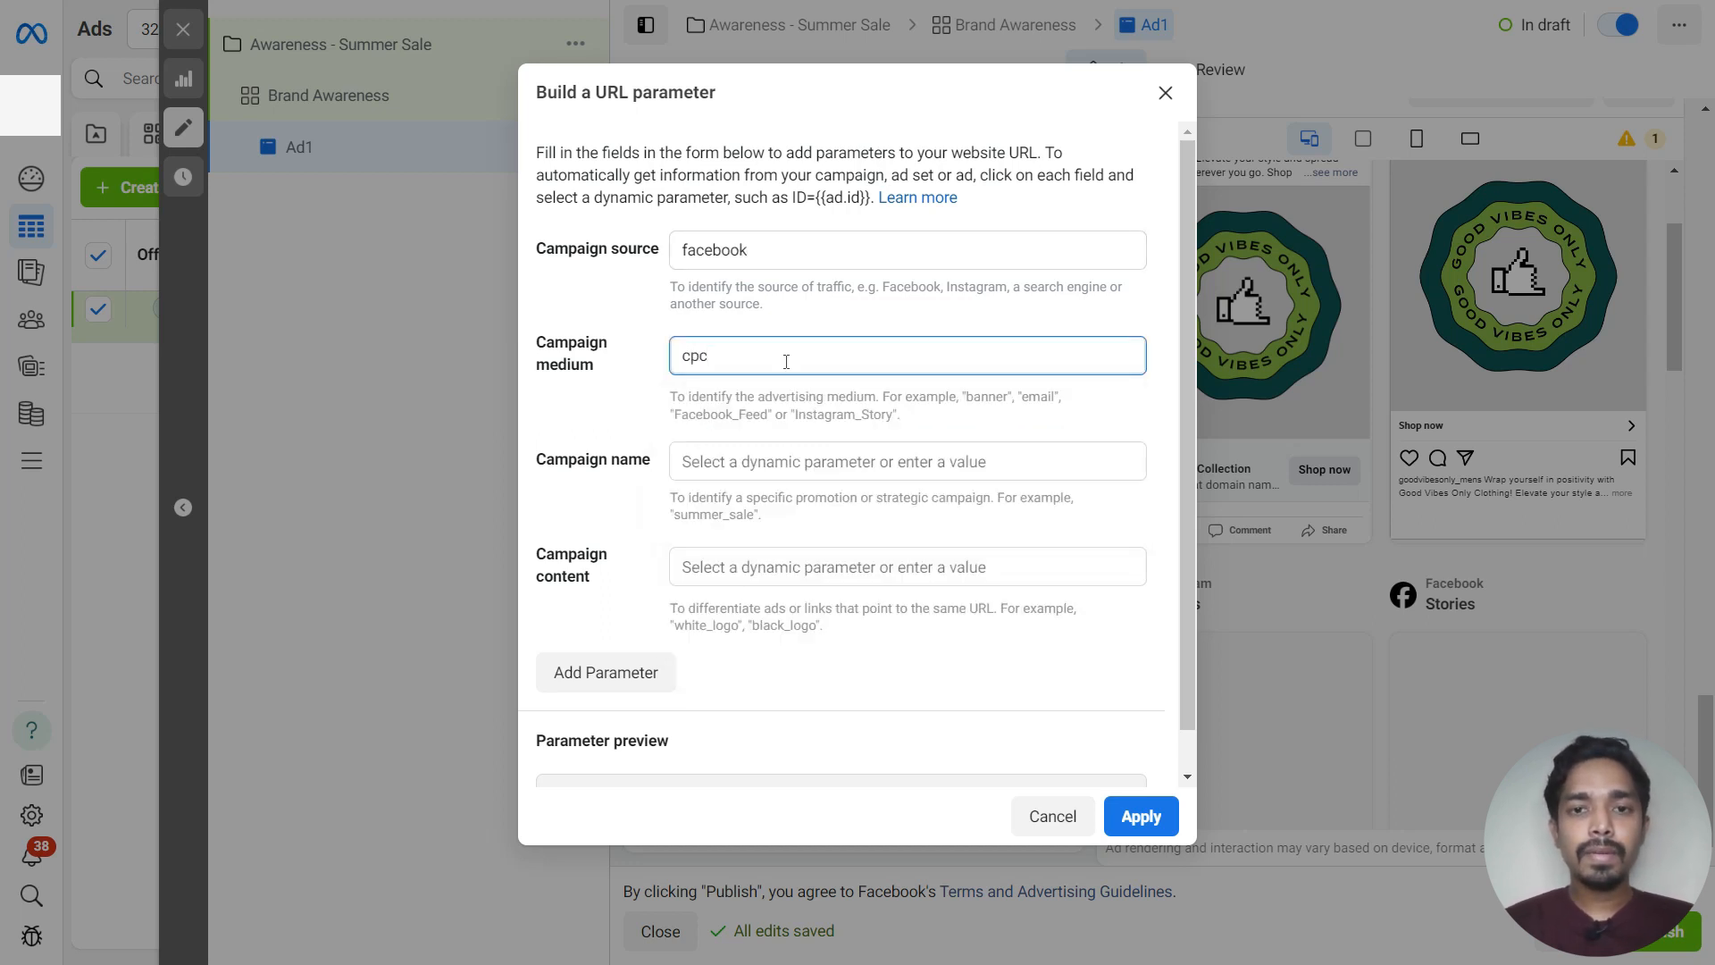
{"action": "left_click", "coordinate": [757, 463]}
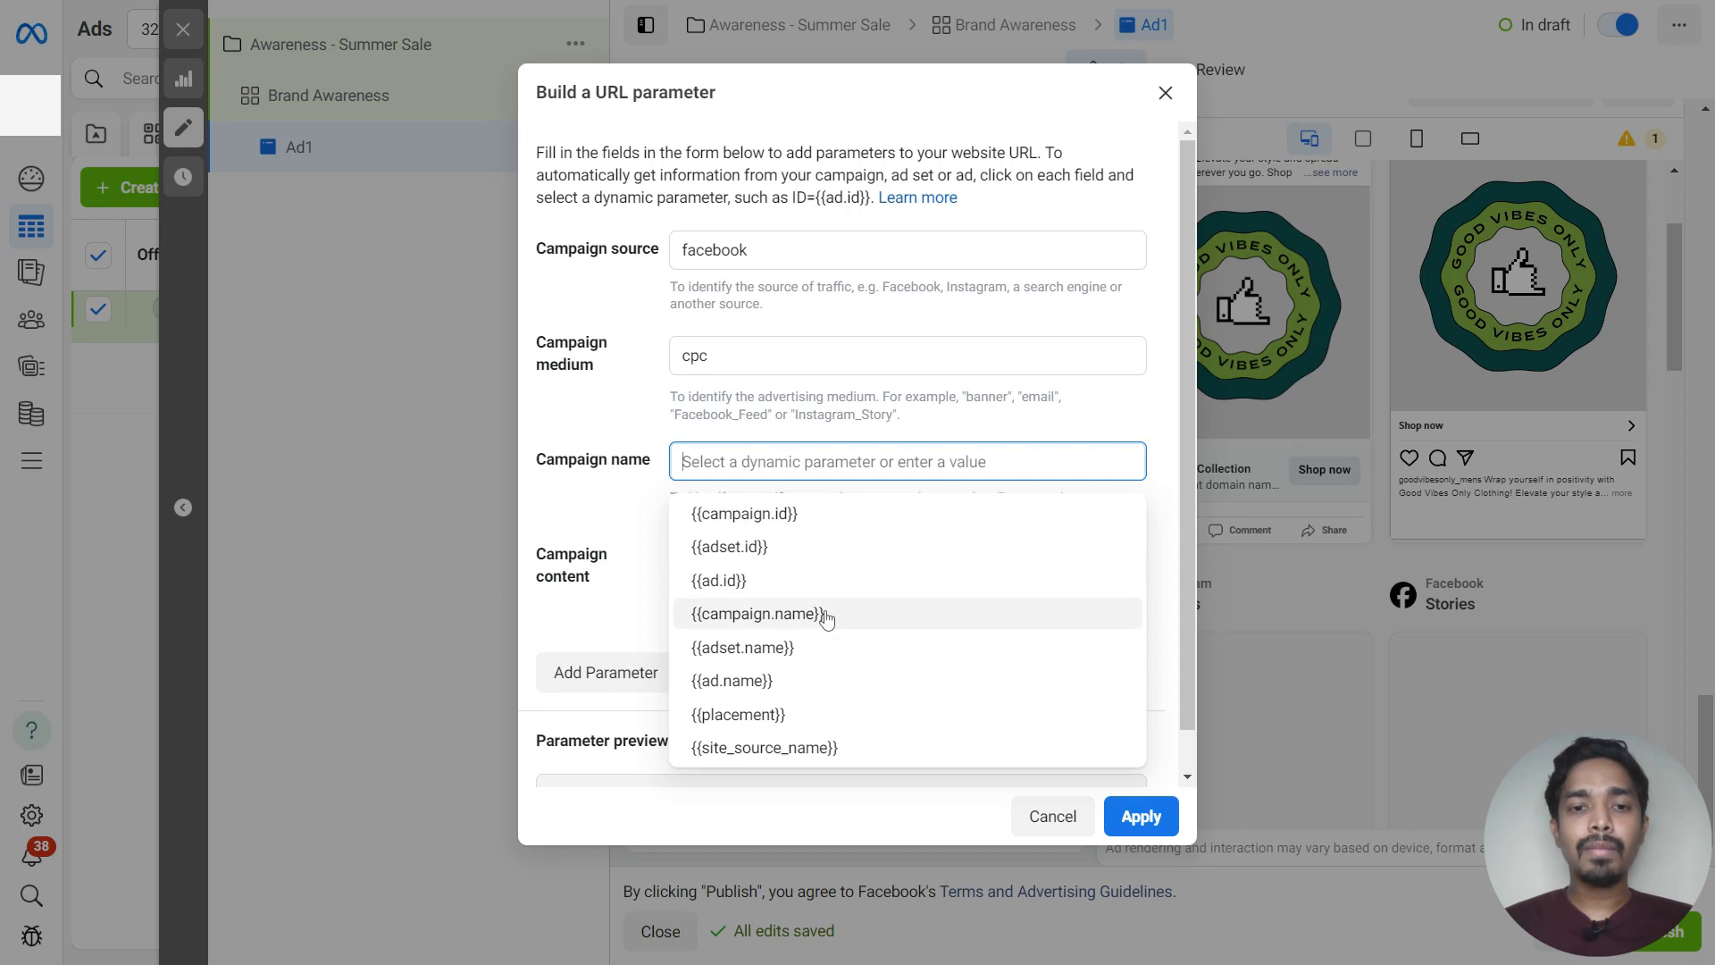
{"action": "type", "text": "ad"}
{"action": "left_click", "coordinate": [783, 576]}
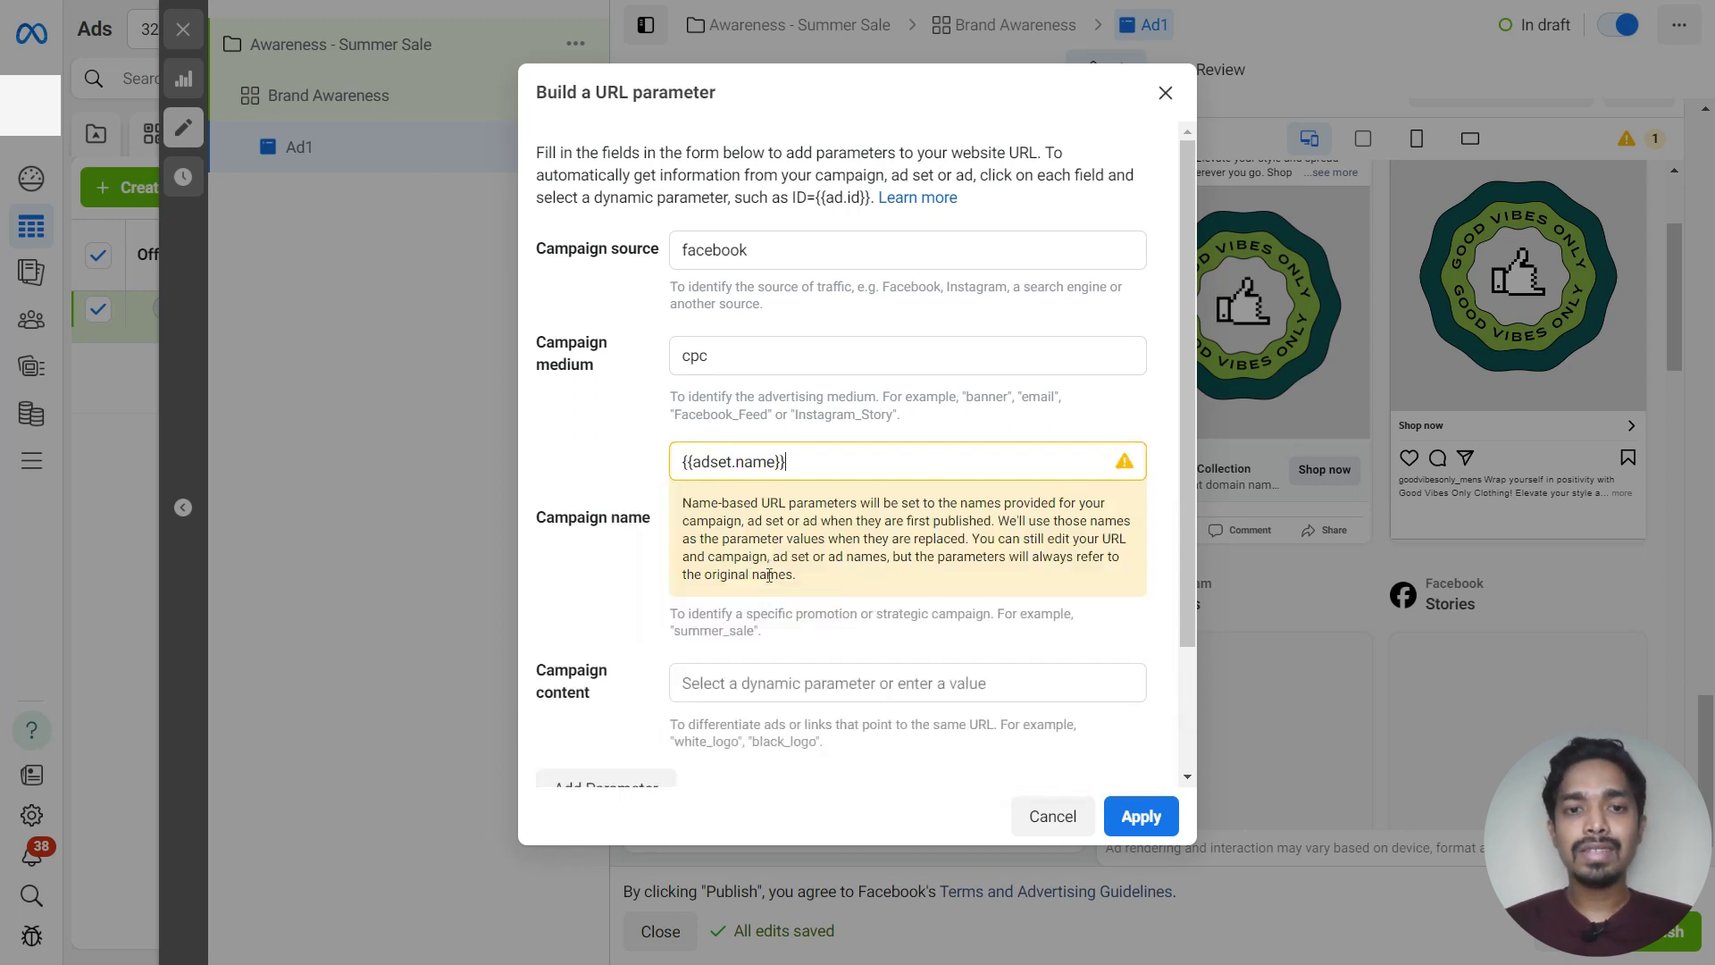
Set the campaign content to the {{ad.name}} dynamic parameter and apply the URL parameters
{"action": "scroll", "coordinate": [755, 607], "scroll_direction": "down", "scroll_amount": 2}
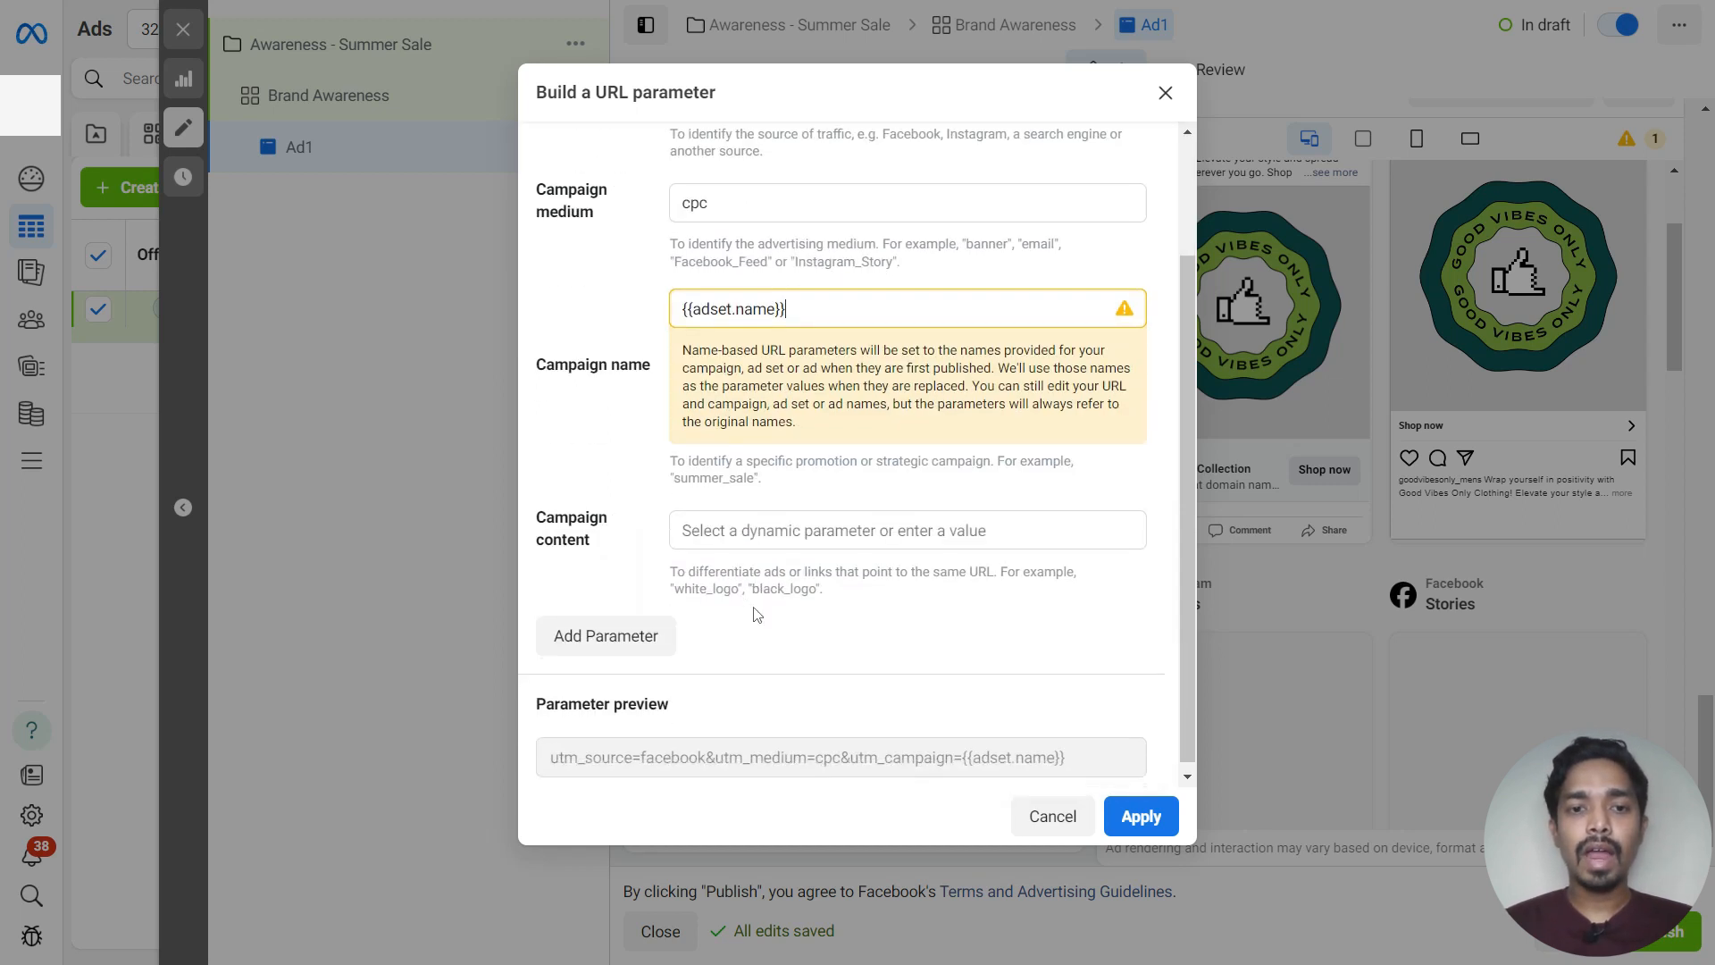
{"action": "left_click", "coordinate": [728, 534]}
{"action": "type", "text": "ad"}
{"action": "left_click", "coordinate": [804, 684]}
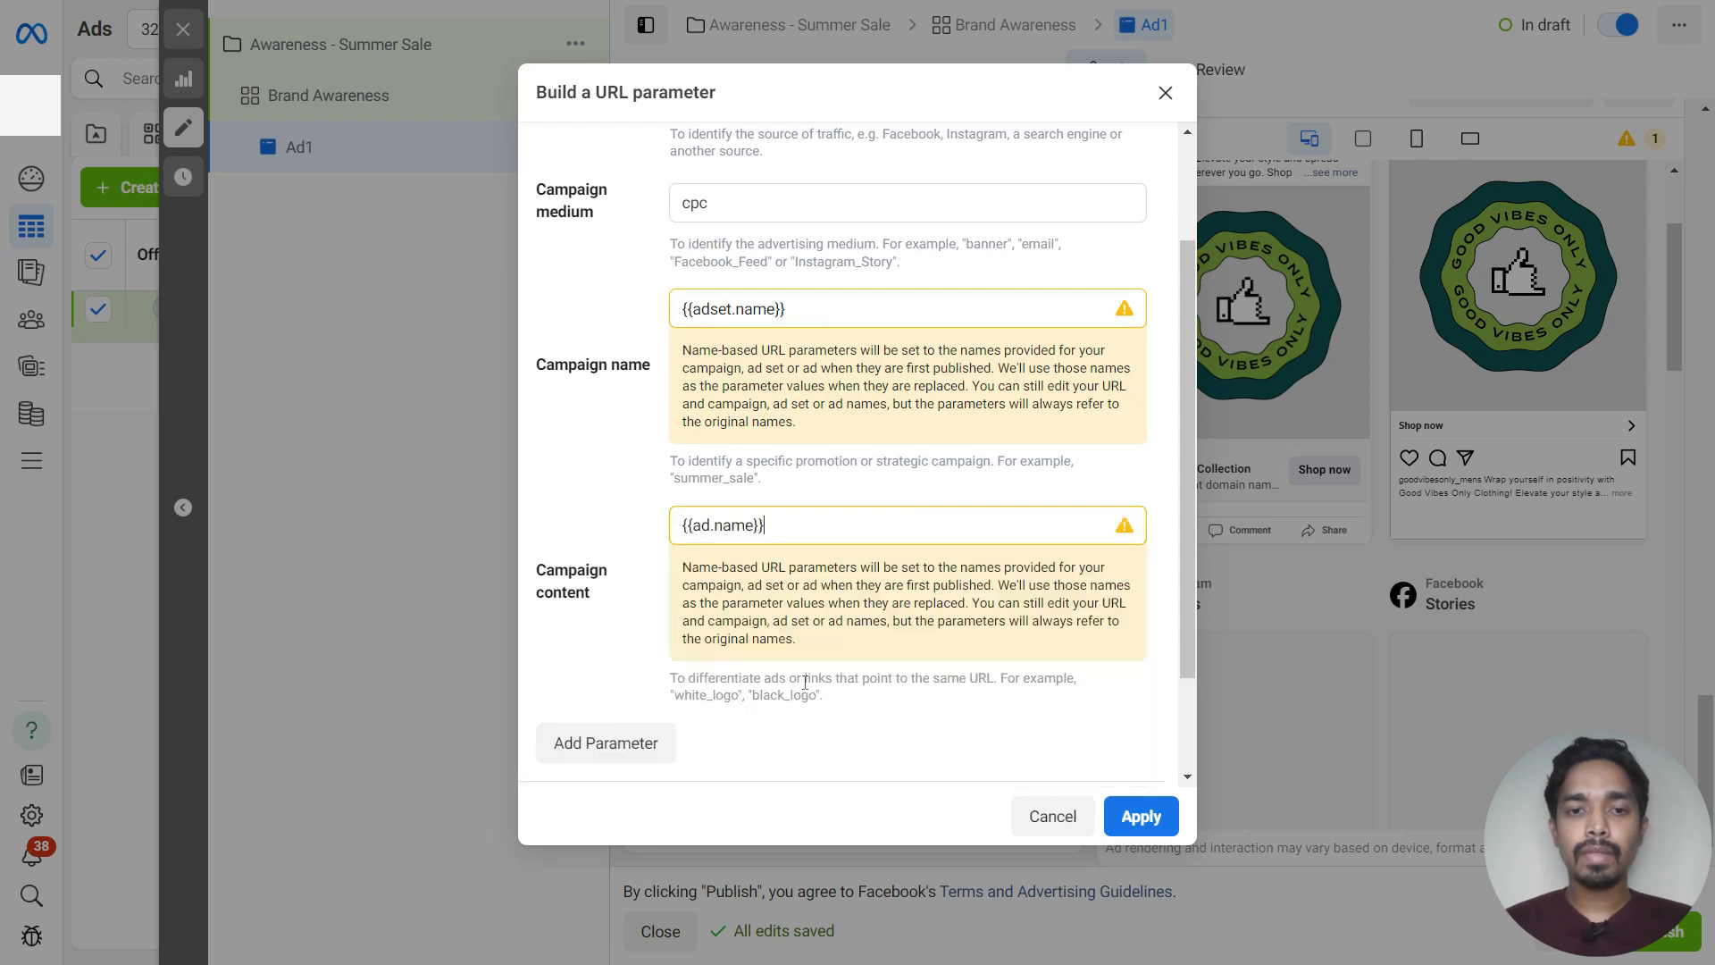
{"action": "left_click", "coordinate": [1148, 830]}
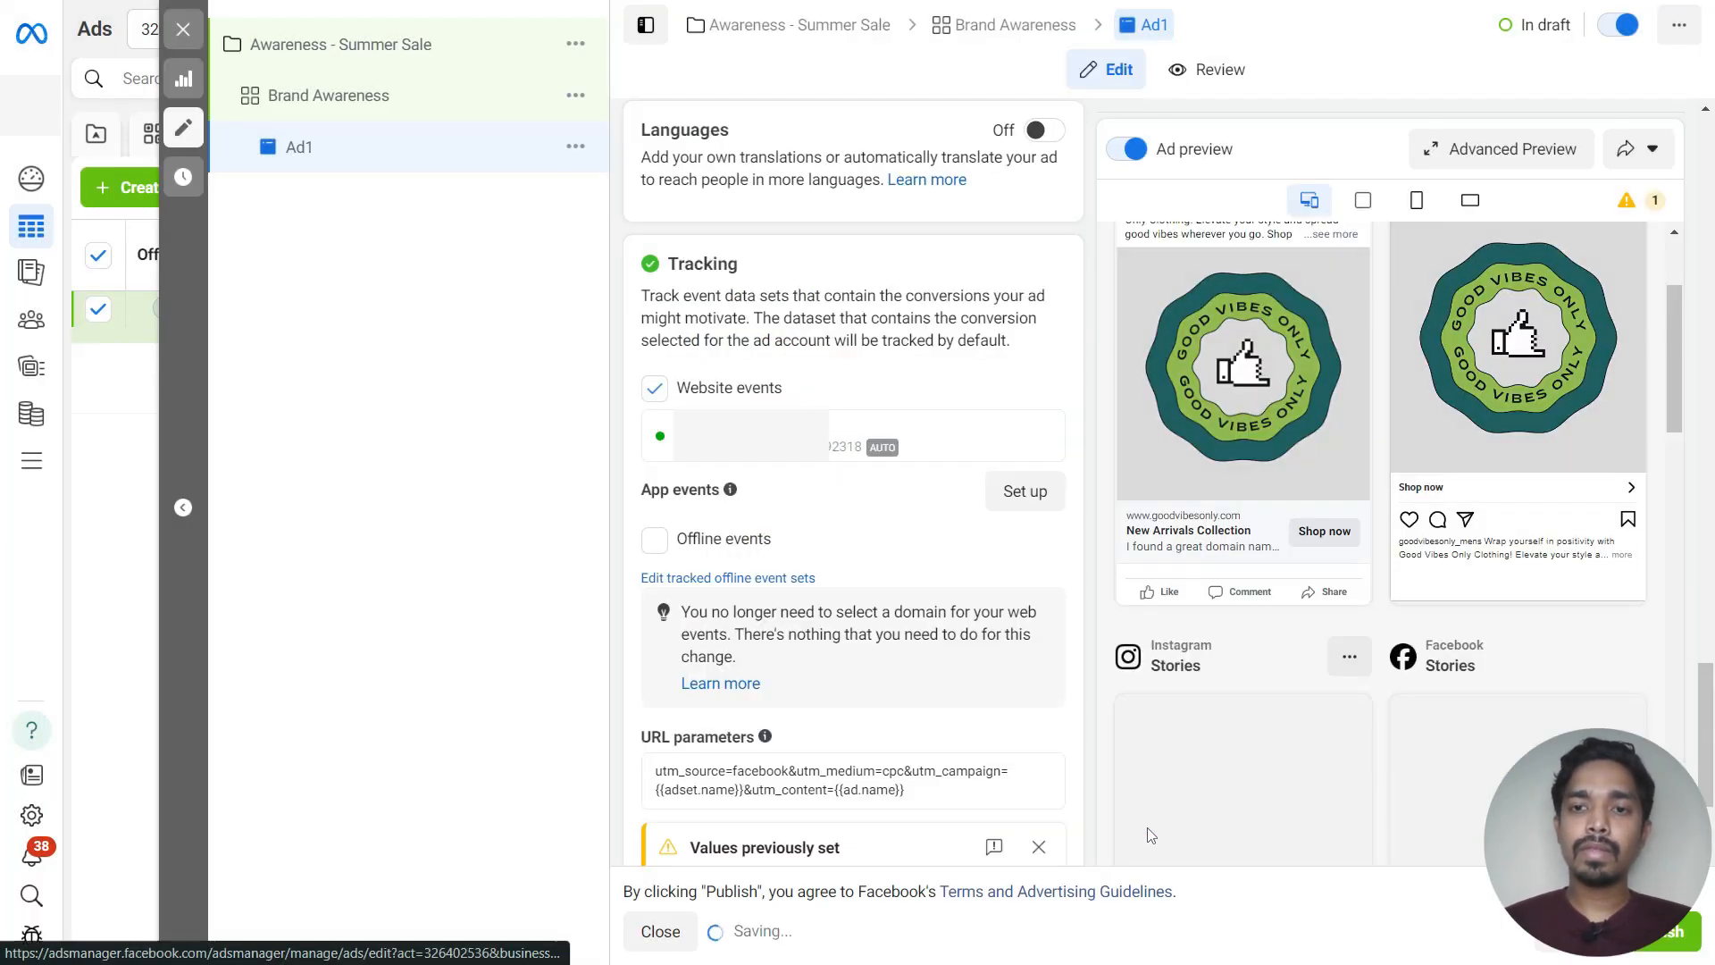
Close the ad editor and publish the draft campaign, ad set and ad
{"action": "scroll", "coordinate": [844, 617], "scroll_direction": "down", "scroll_amount": 2}
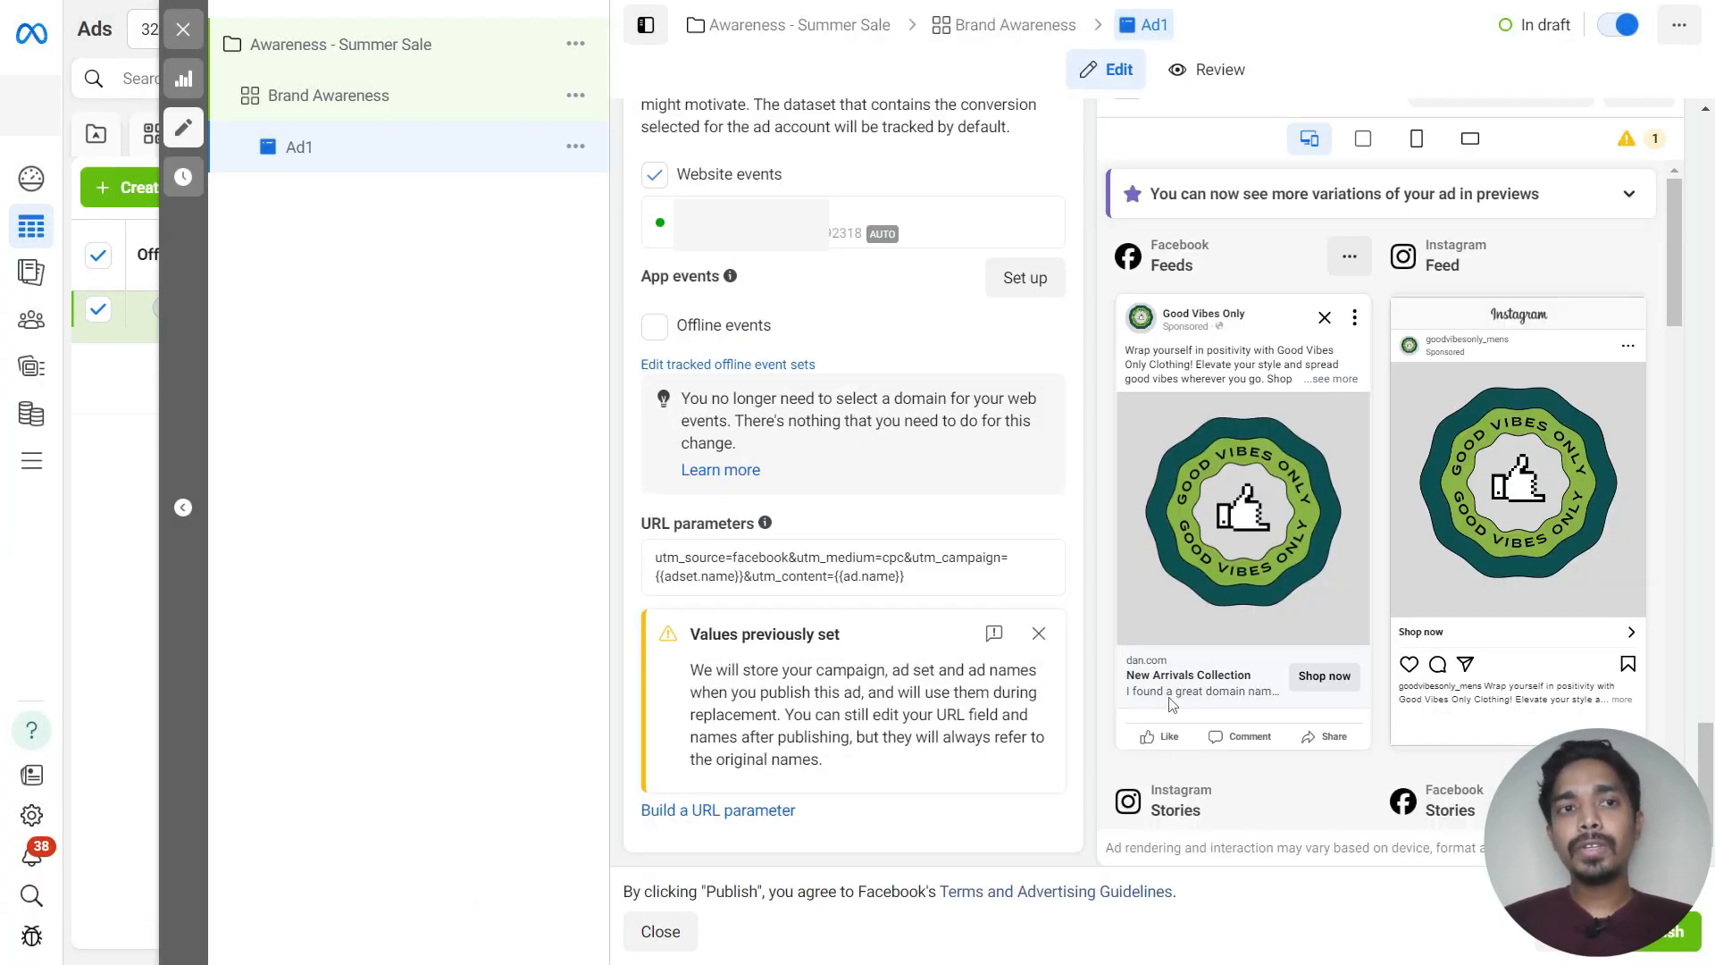
{"action": "left_click", "coordinate": [183, 29]}
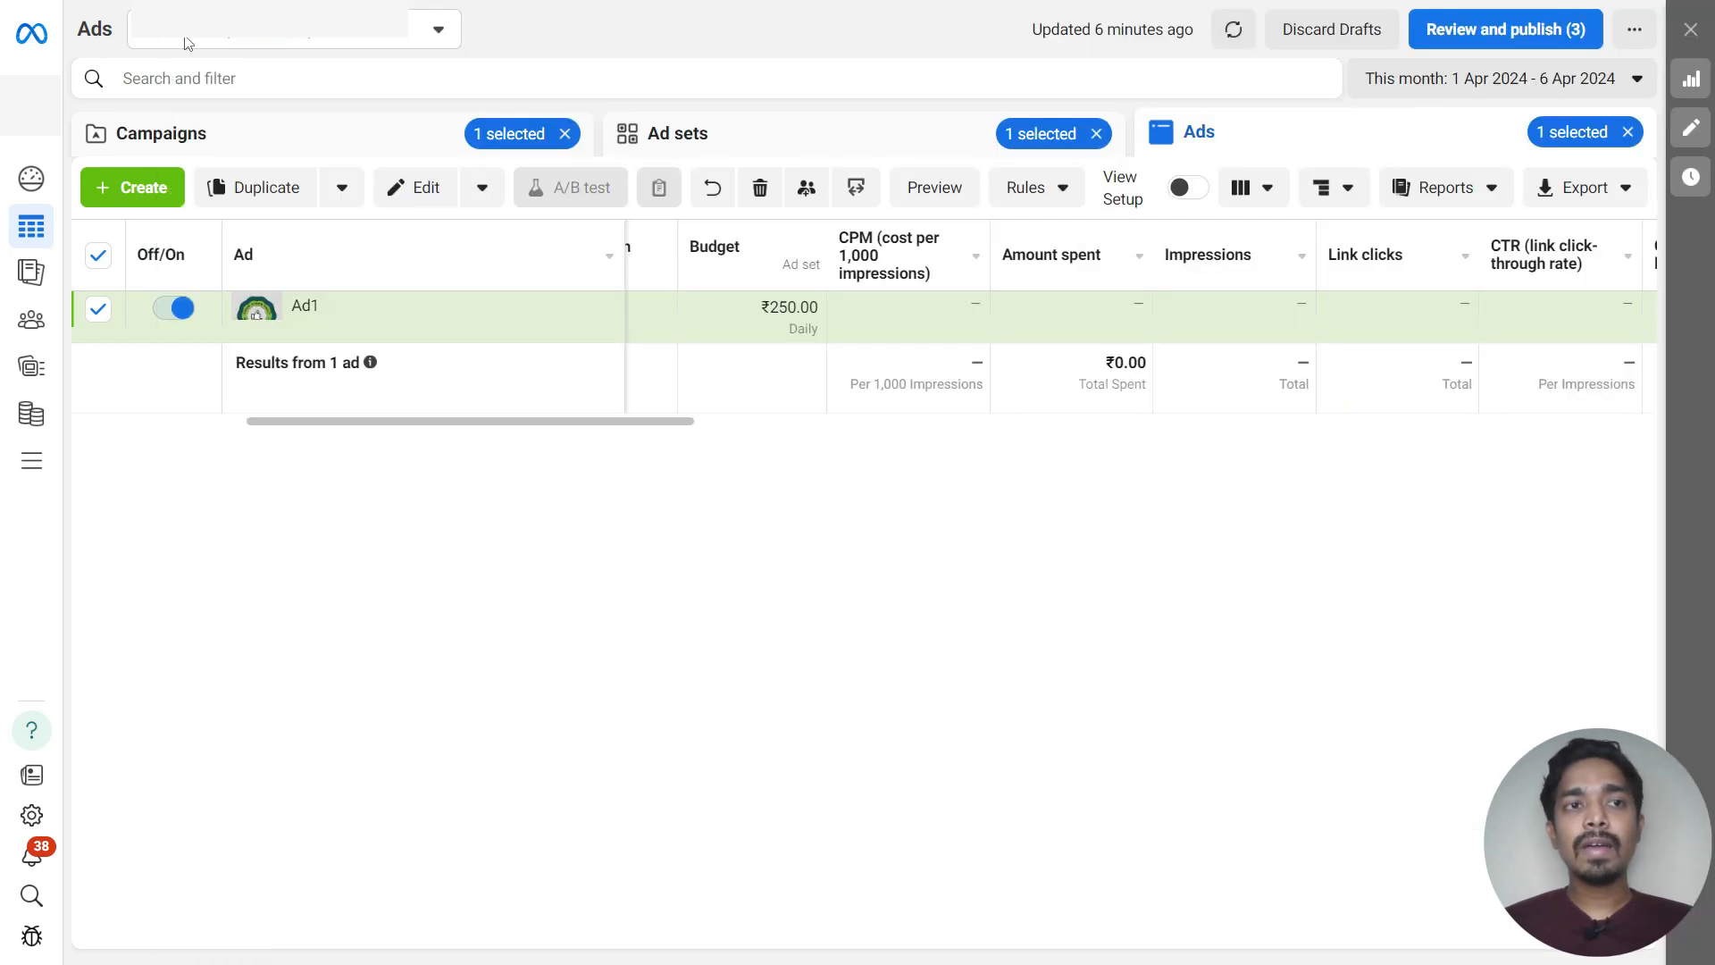
{"action": "left_click", "coordinate": [1508, 32]}
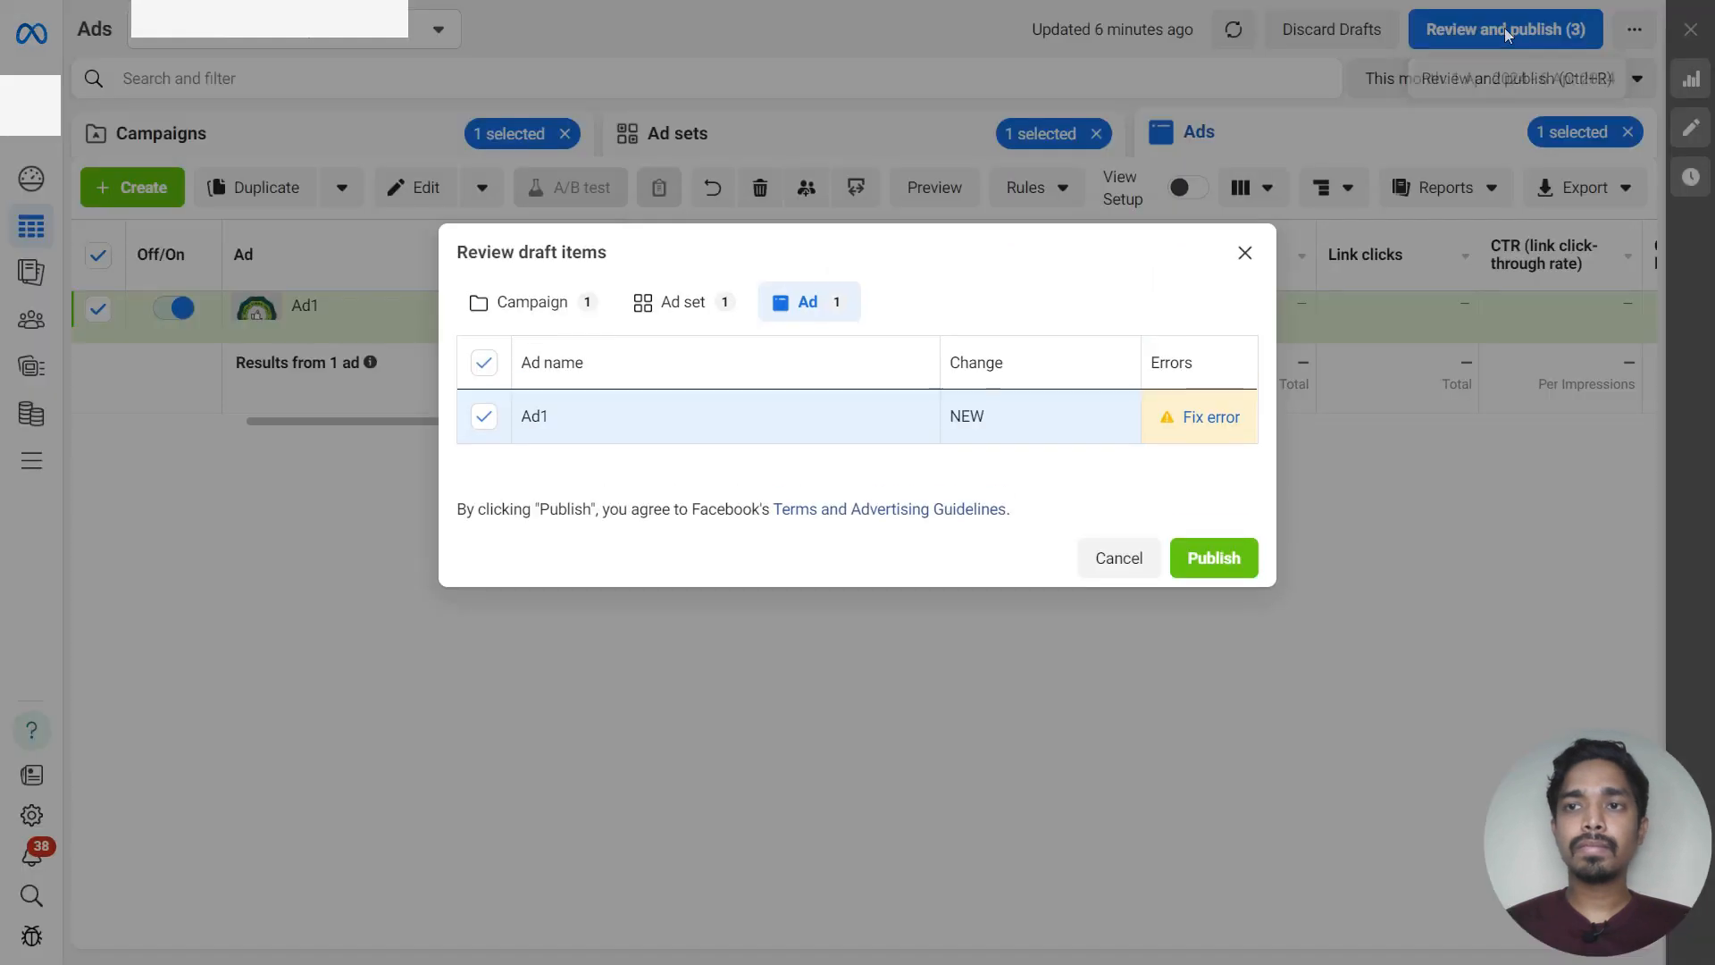
{"action": "left_click", "coordinate": [1218, 558]}
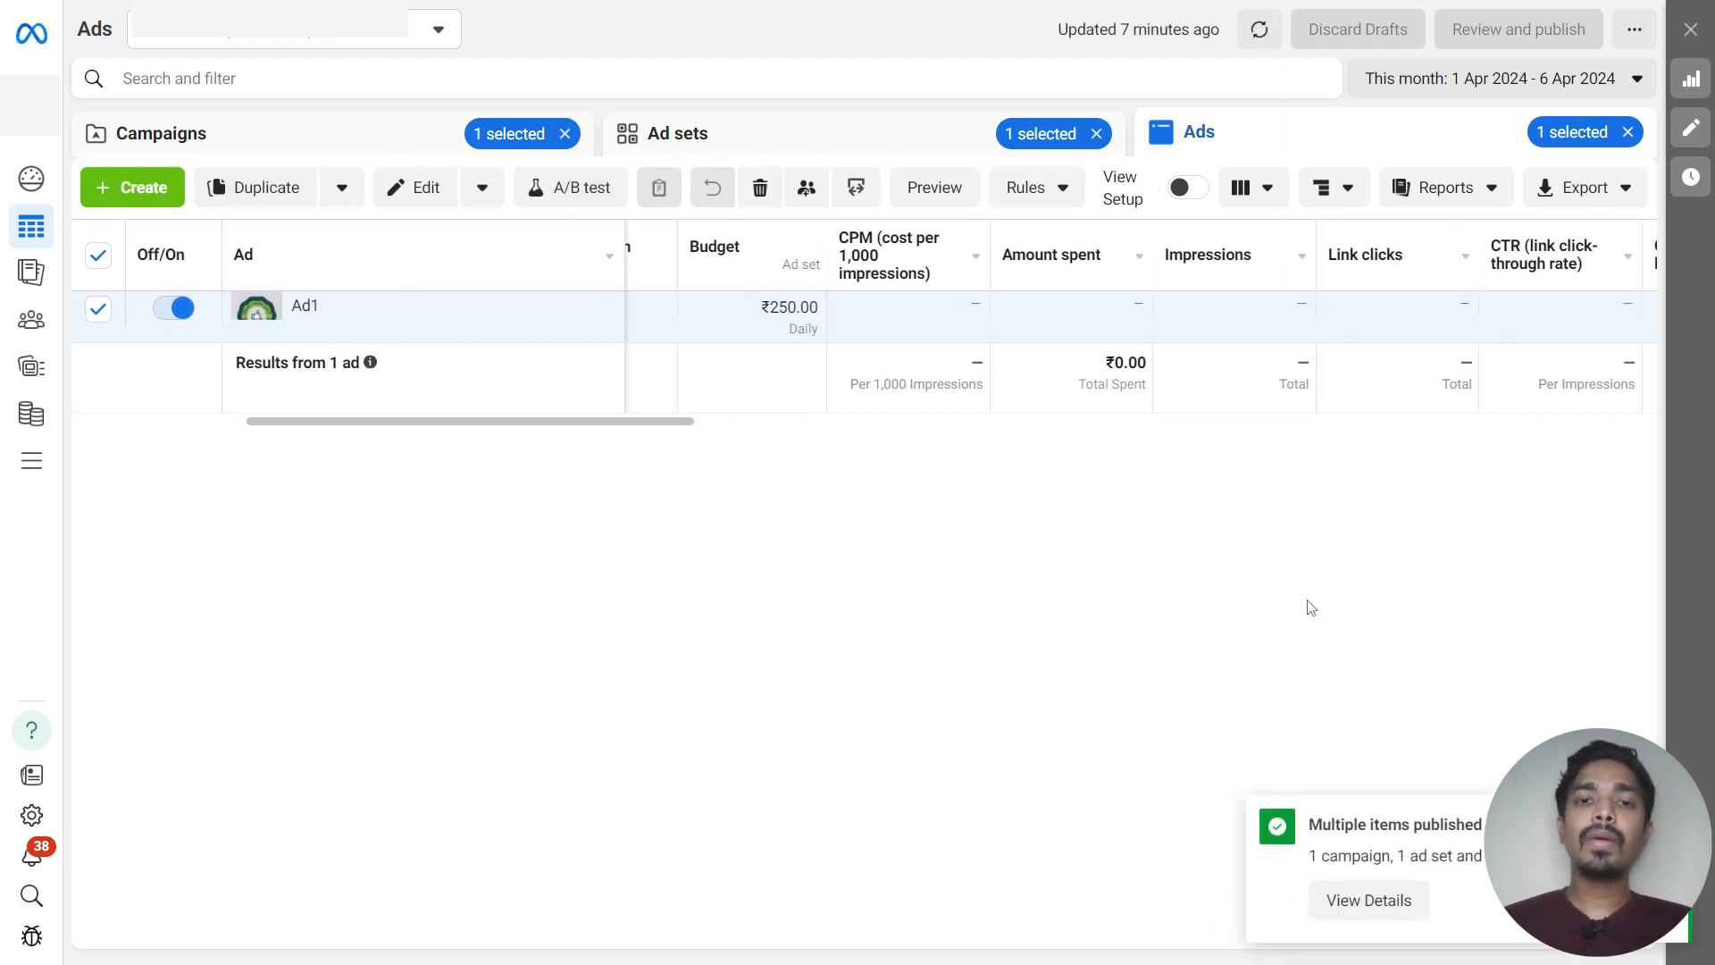
Duplicate the Brand Awareness ad set into the existing Awareness - Summer Sale campaign
{"action": "left_click", "coordinate": [394, 134]}
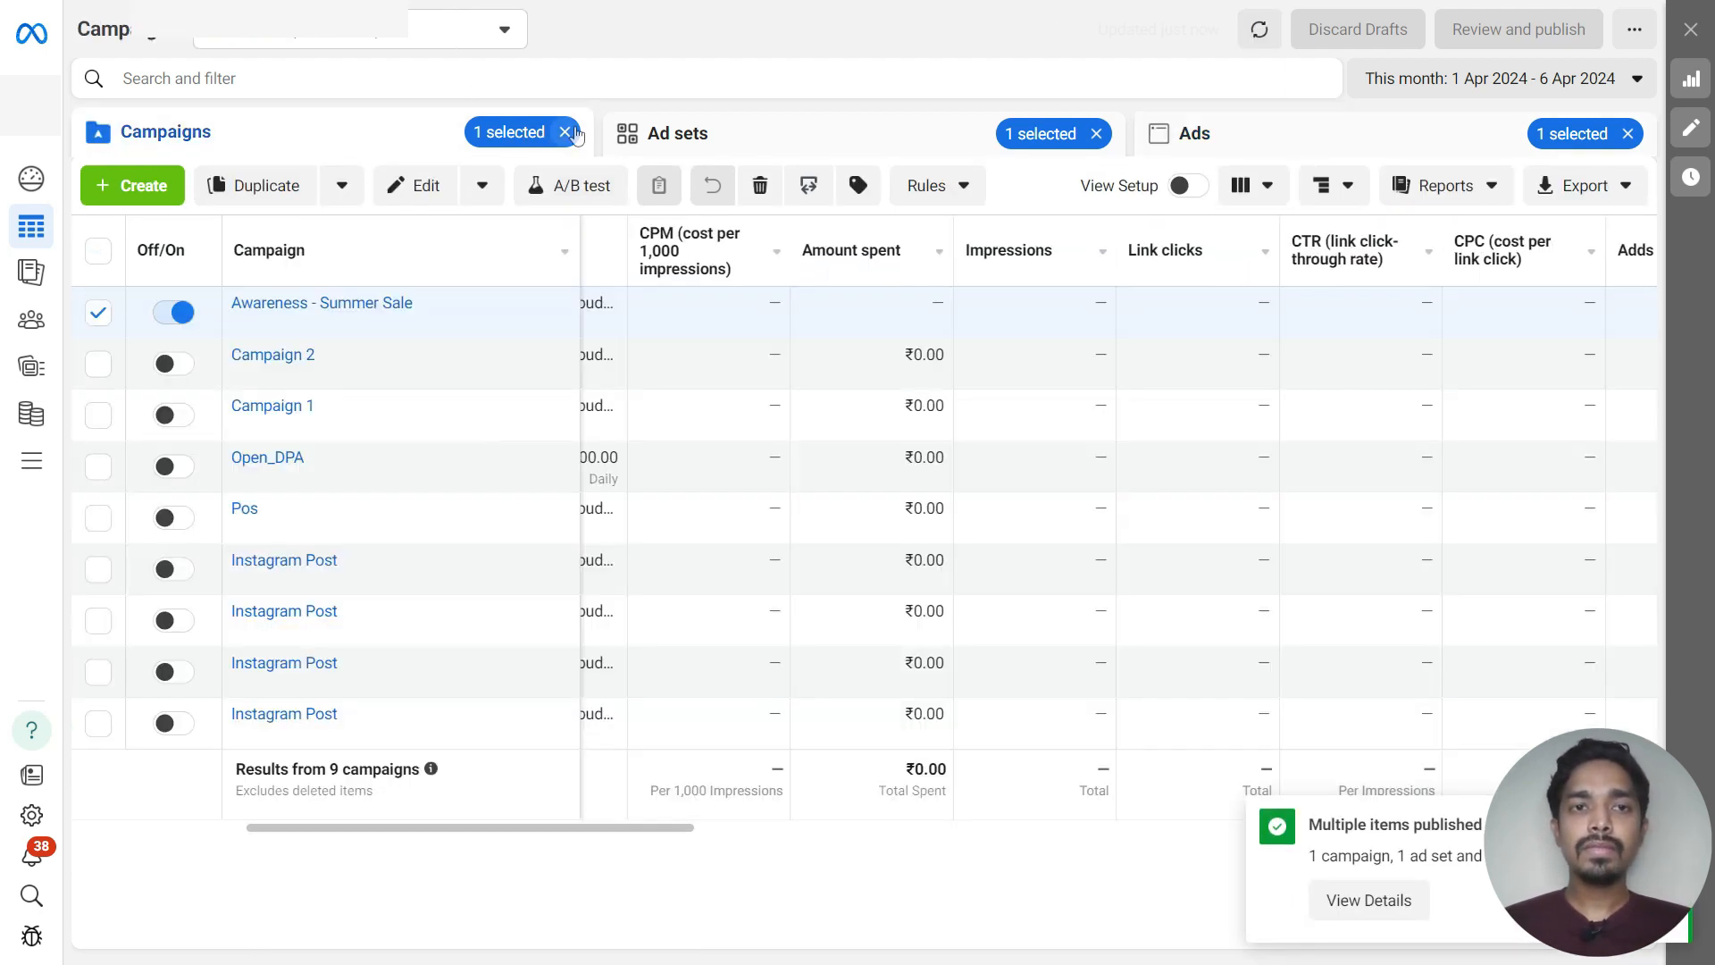
{"action": "left_click", "coordinate": [565, 132]}
{"action": "left_click", "coordinate": [837, 143]}
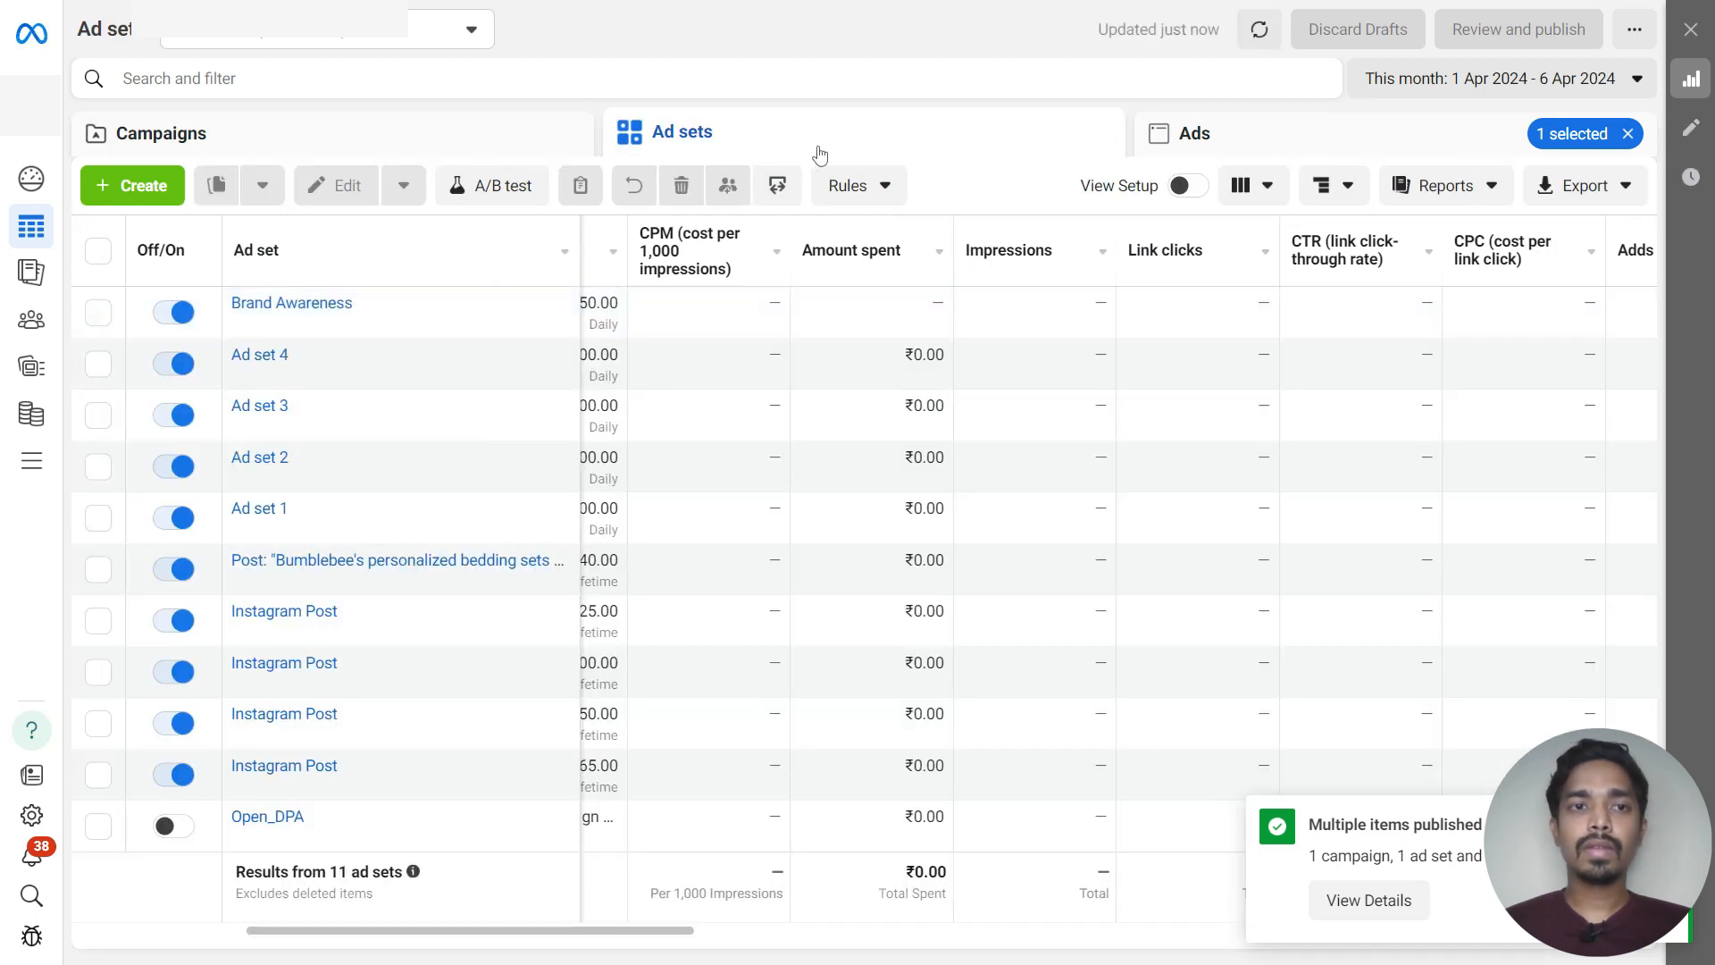
{"action": "left_click", "coordinate": [543, 145]}
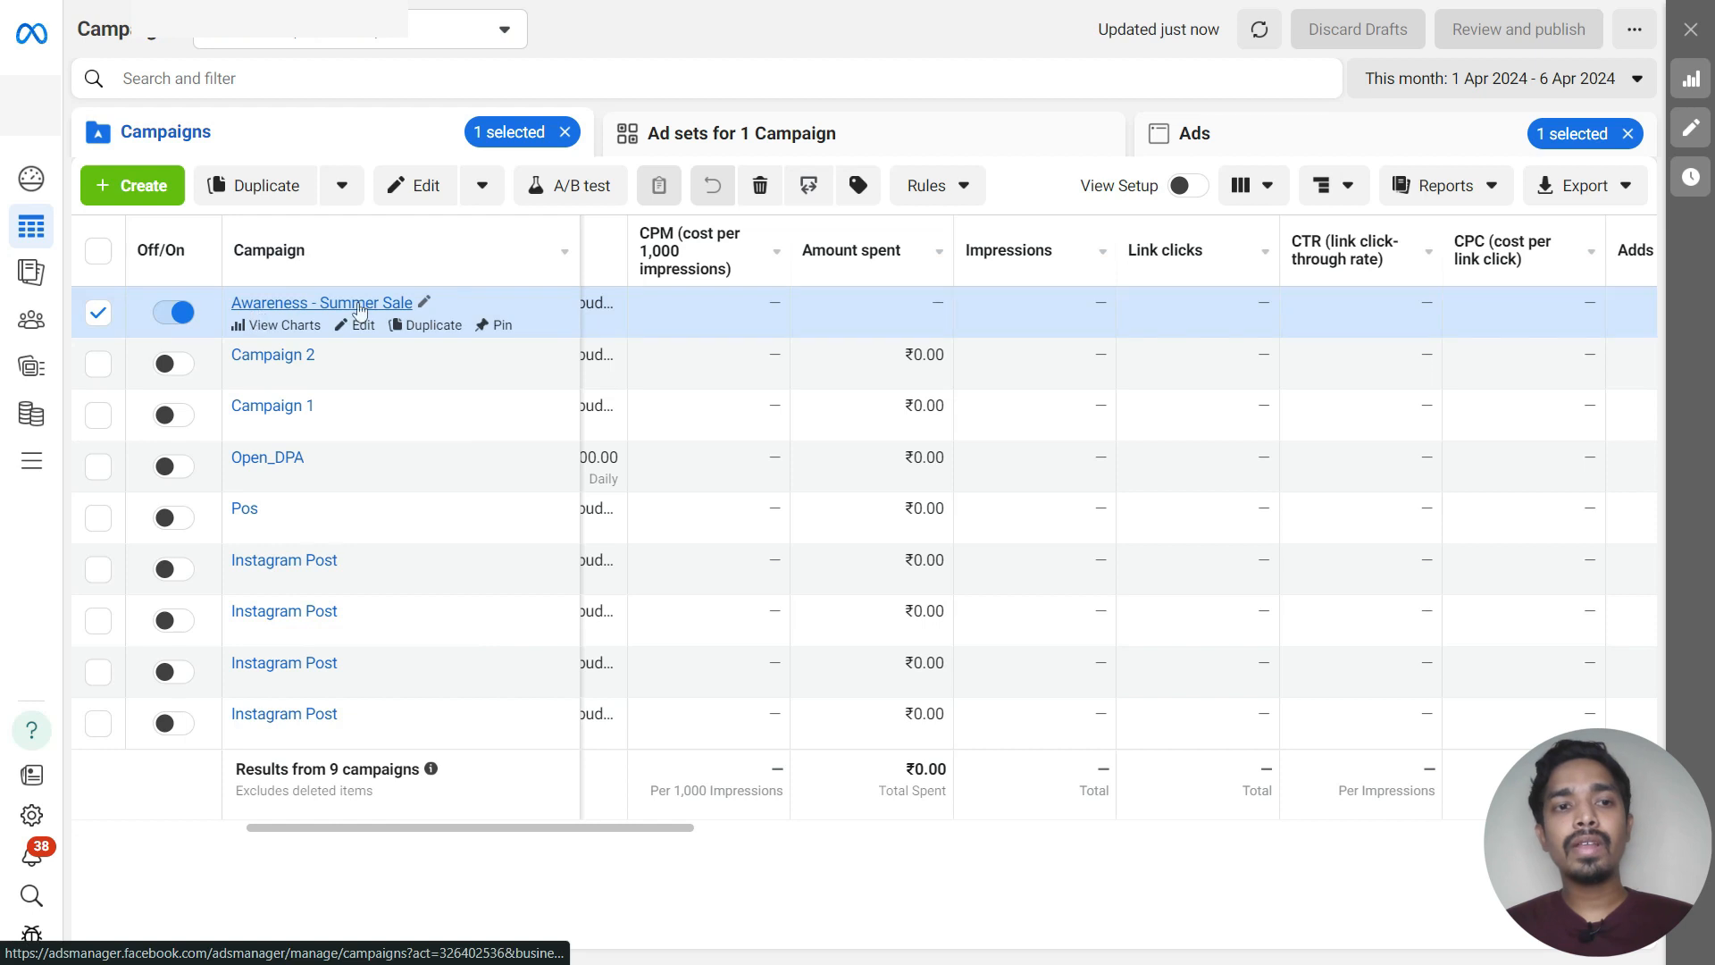
{"action": "left_click", "coordinate": [697, 143]}
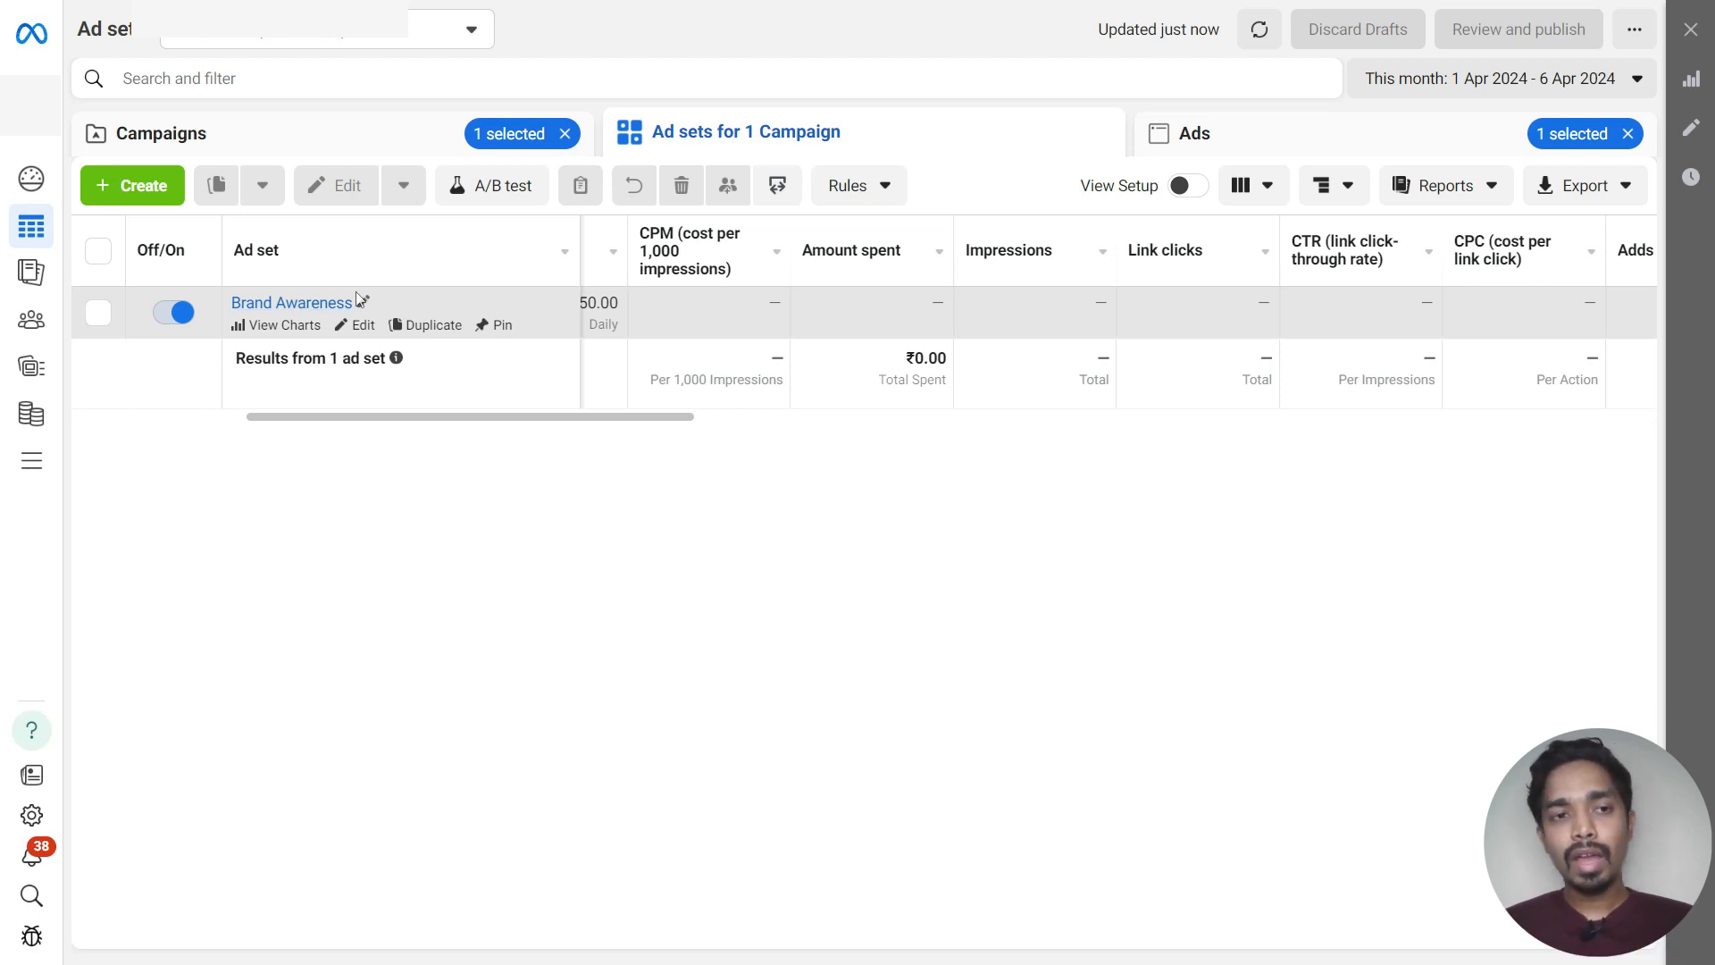
{"action": "left_click", "coordinate": [422, 326]}
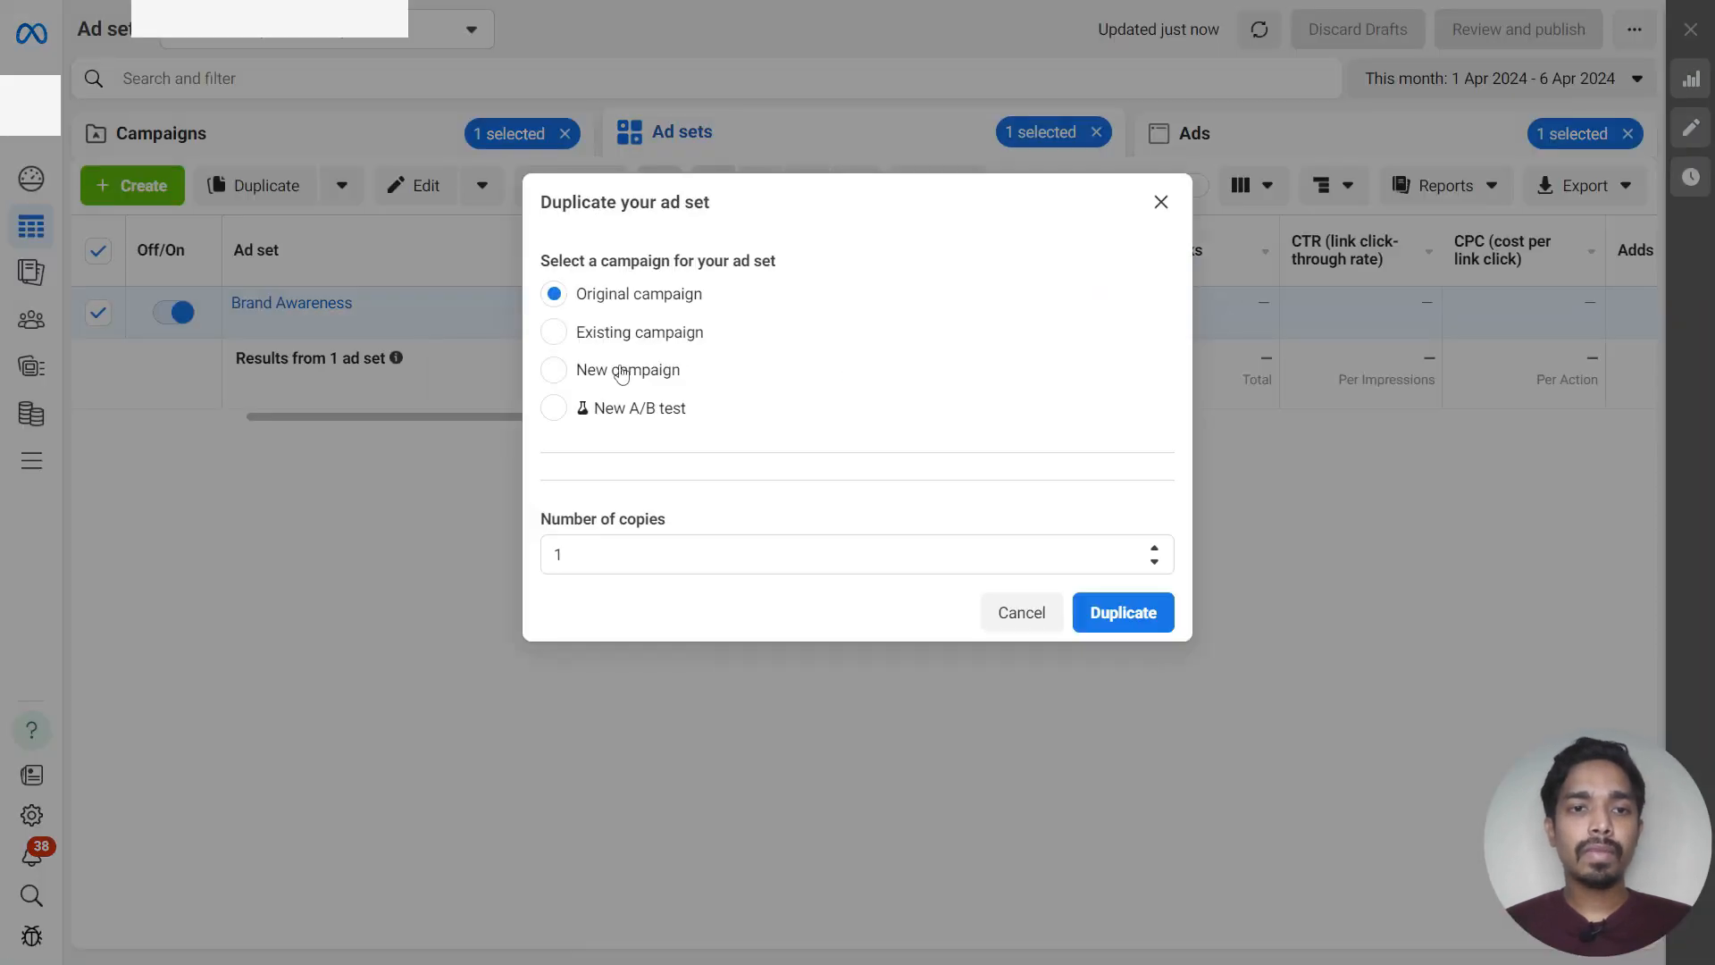
{"action": "left_click", "coordinate": [593, 337]}
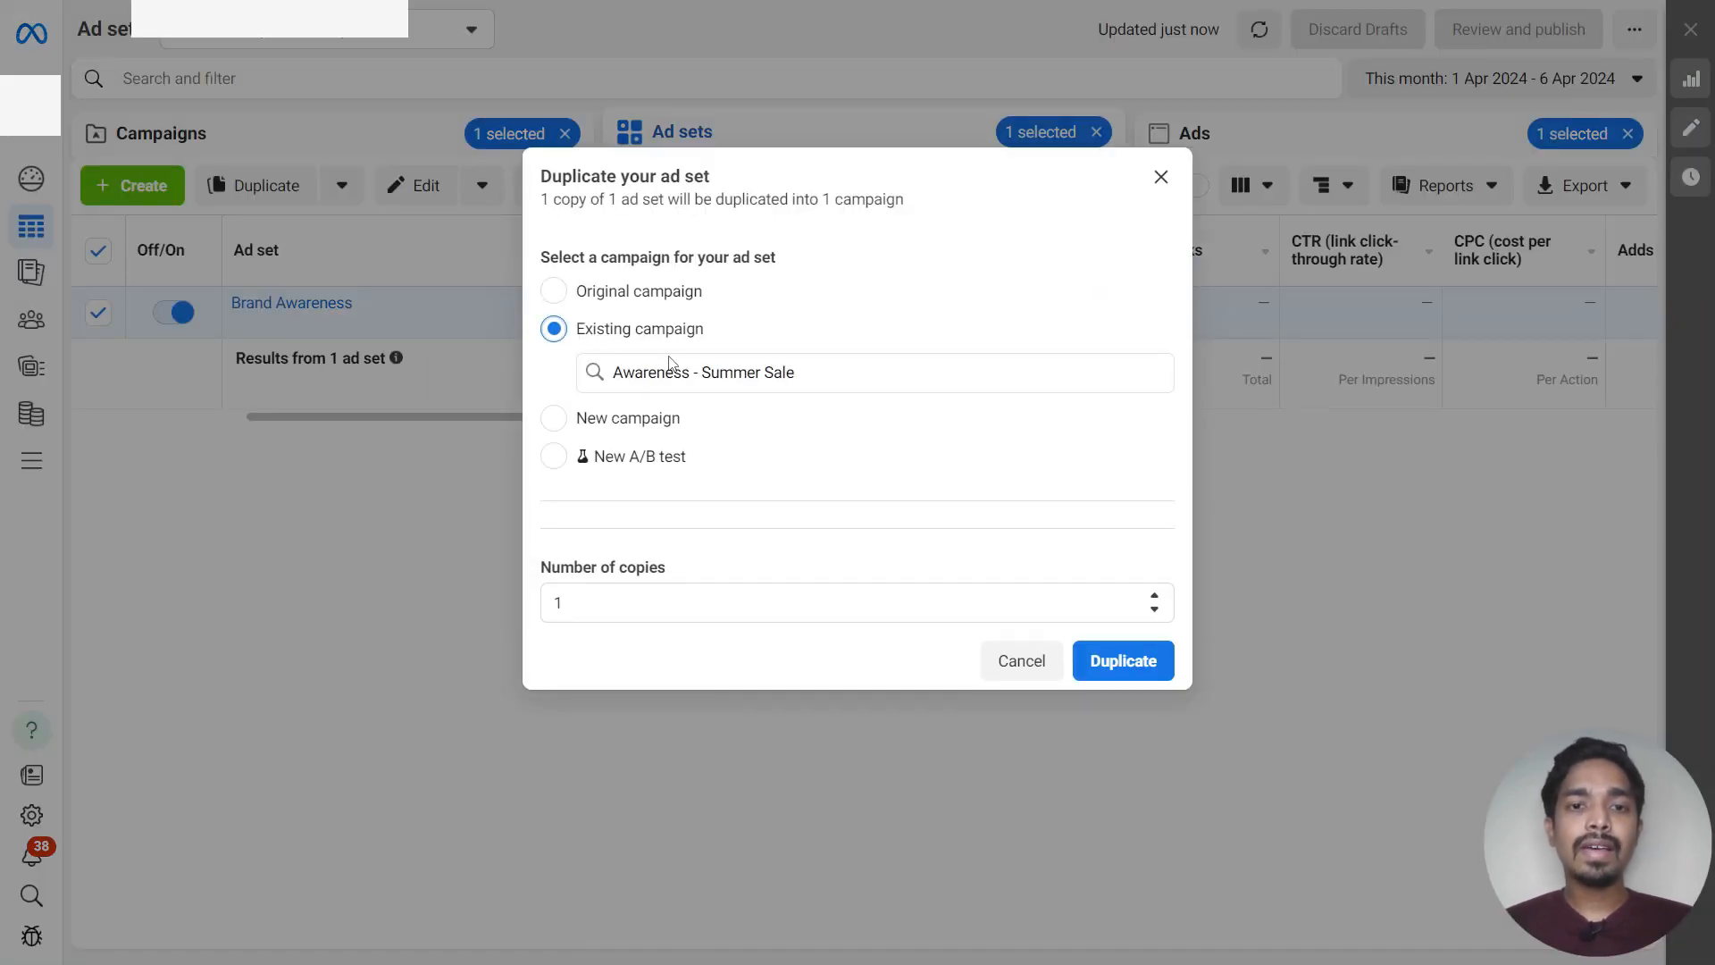
{"action": "left_click", "coordinate": [1131, 662]}
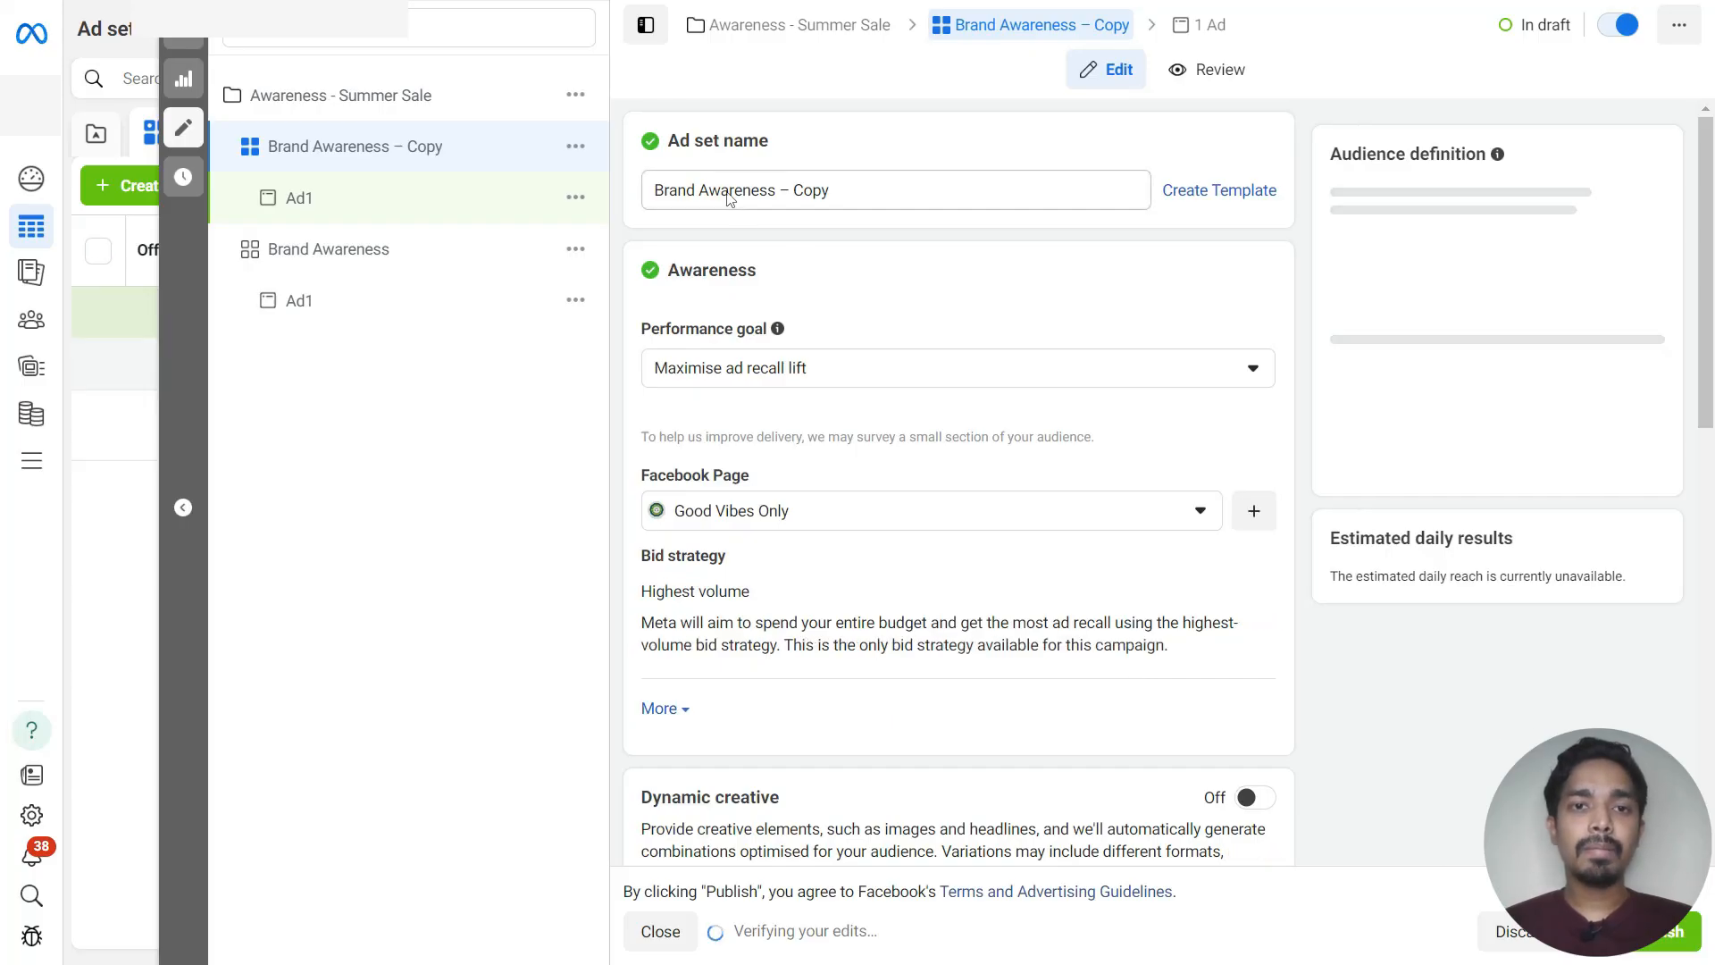
Rename the duplicated ad set to Reach
{"action": "triple_click", "coordinate": [726, 191]}
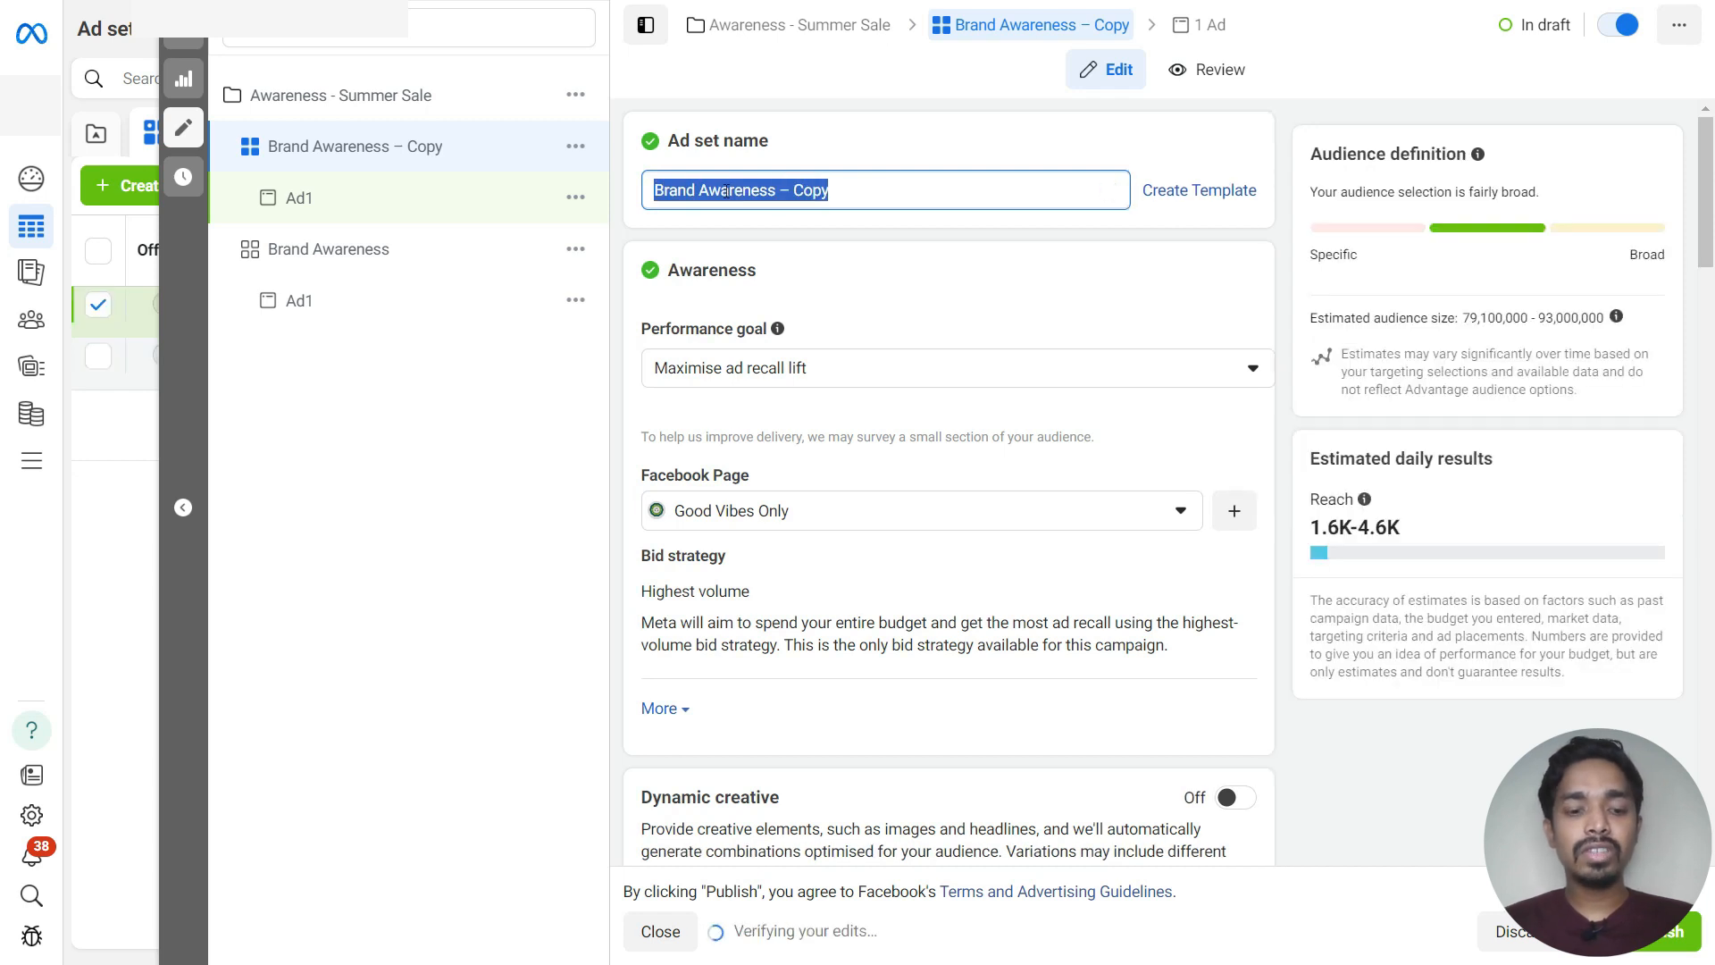
{"action": "type", "text": "Reach"}
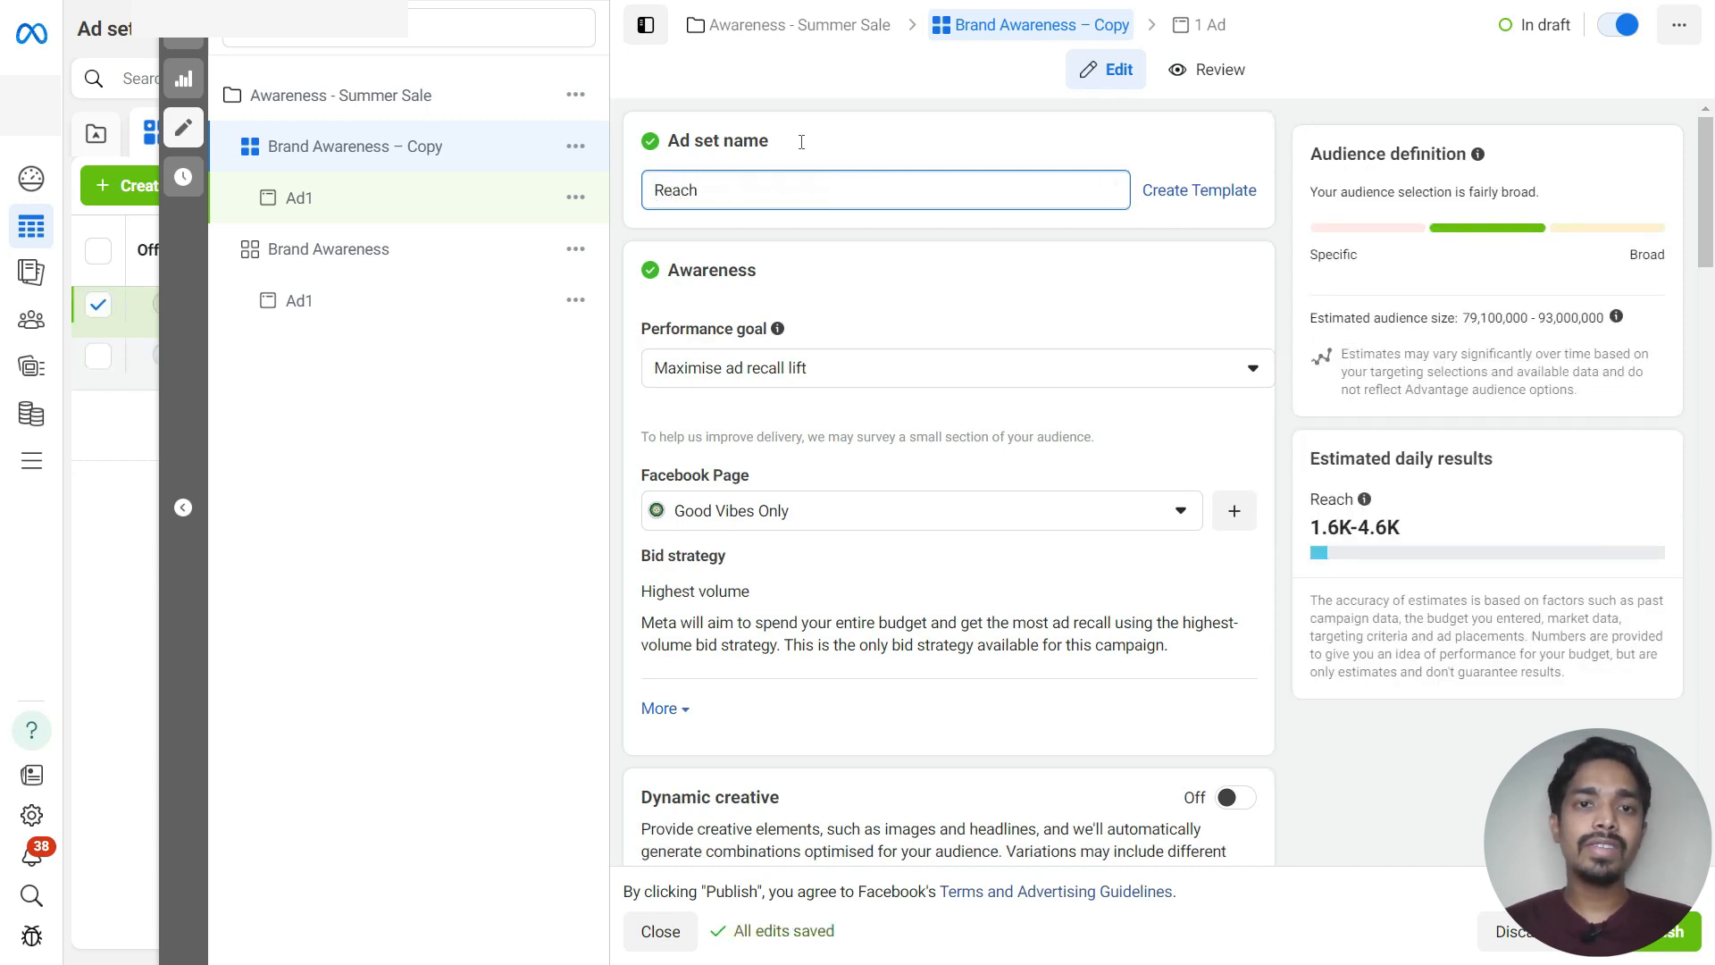
Change the ad set's performance goal to Maximise reach of ads
{"action": "scroll", "coordinate": [867, 321], "scroll_direction": "down", "scroll_amount": 1}
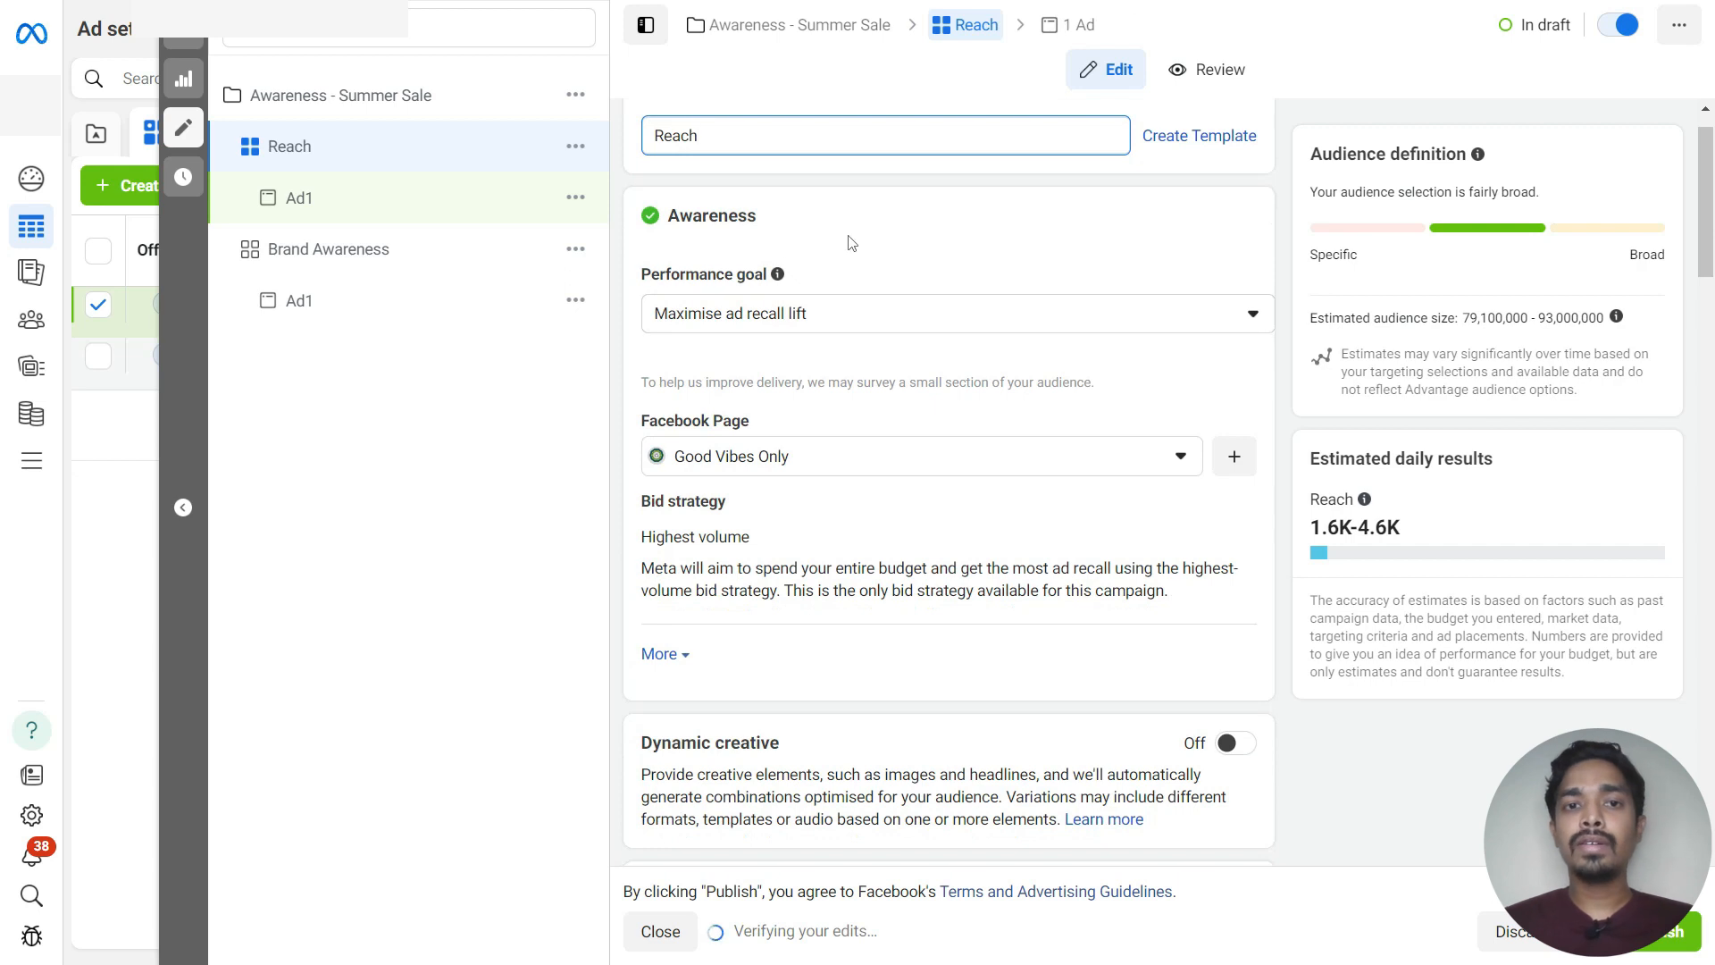
{"action": "left_click", "coordinate": [810, 319]}
{"action": "left_click", "coordinate": [778, 420]}
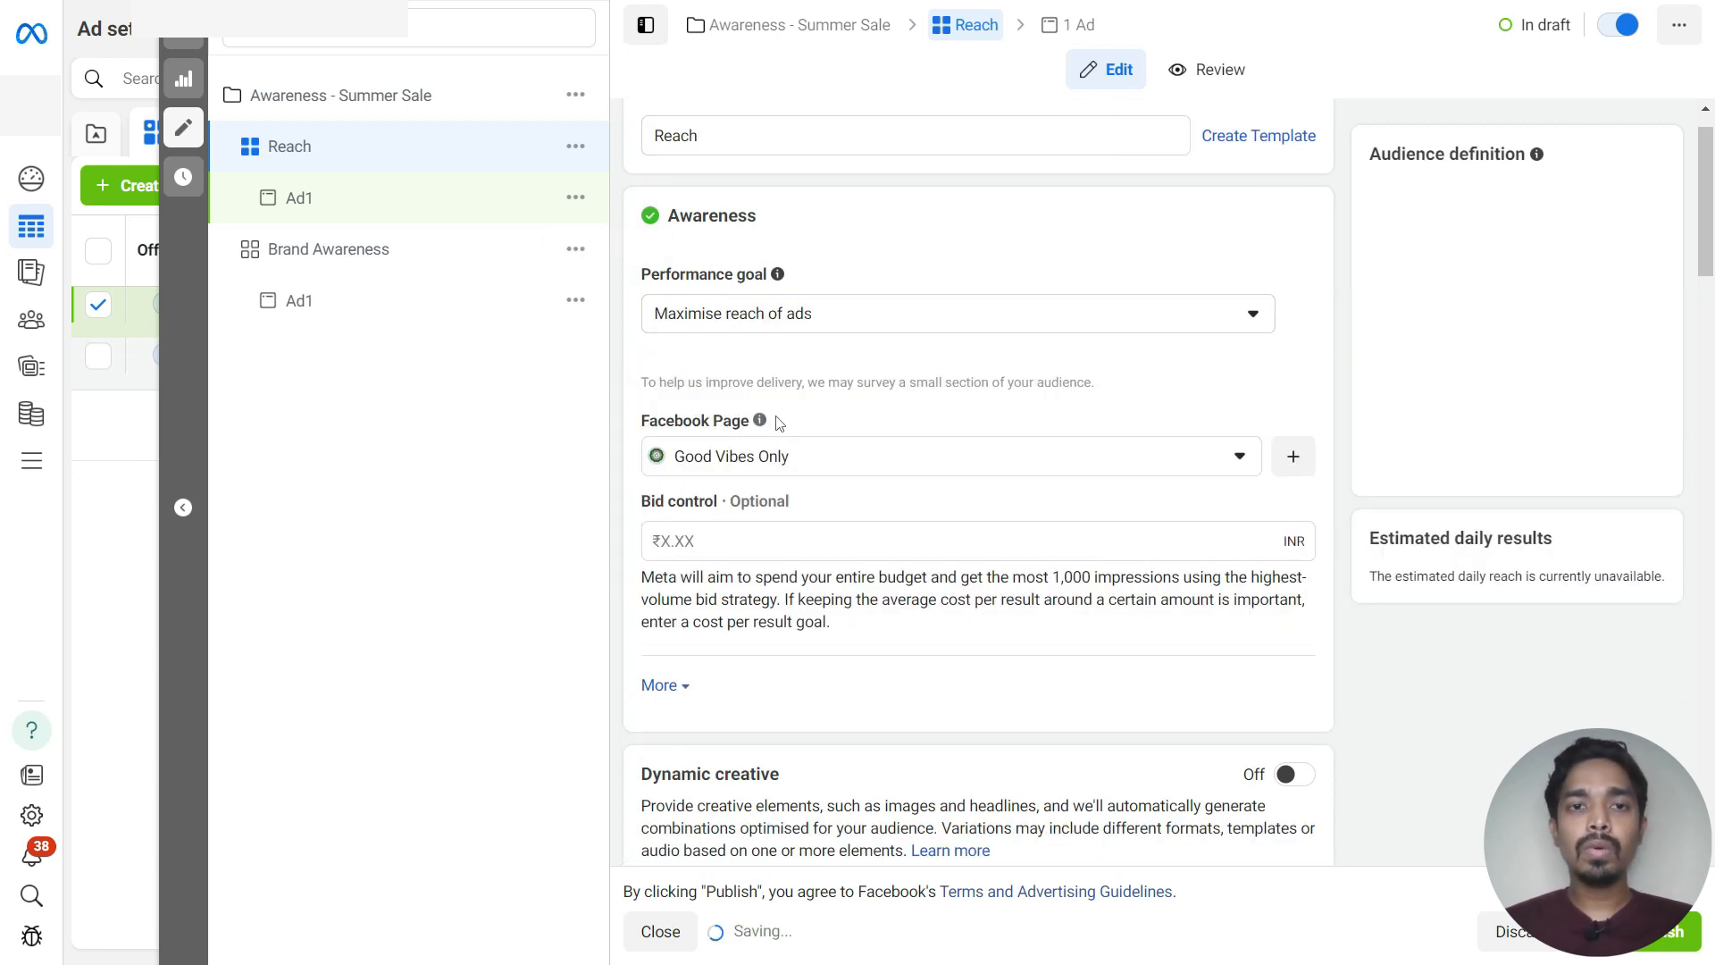
{"action": "double_click", "coordinate": [650, 143]}
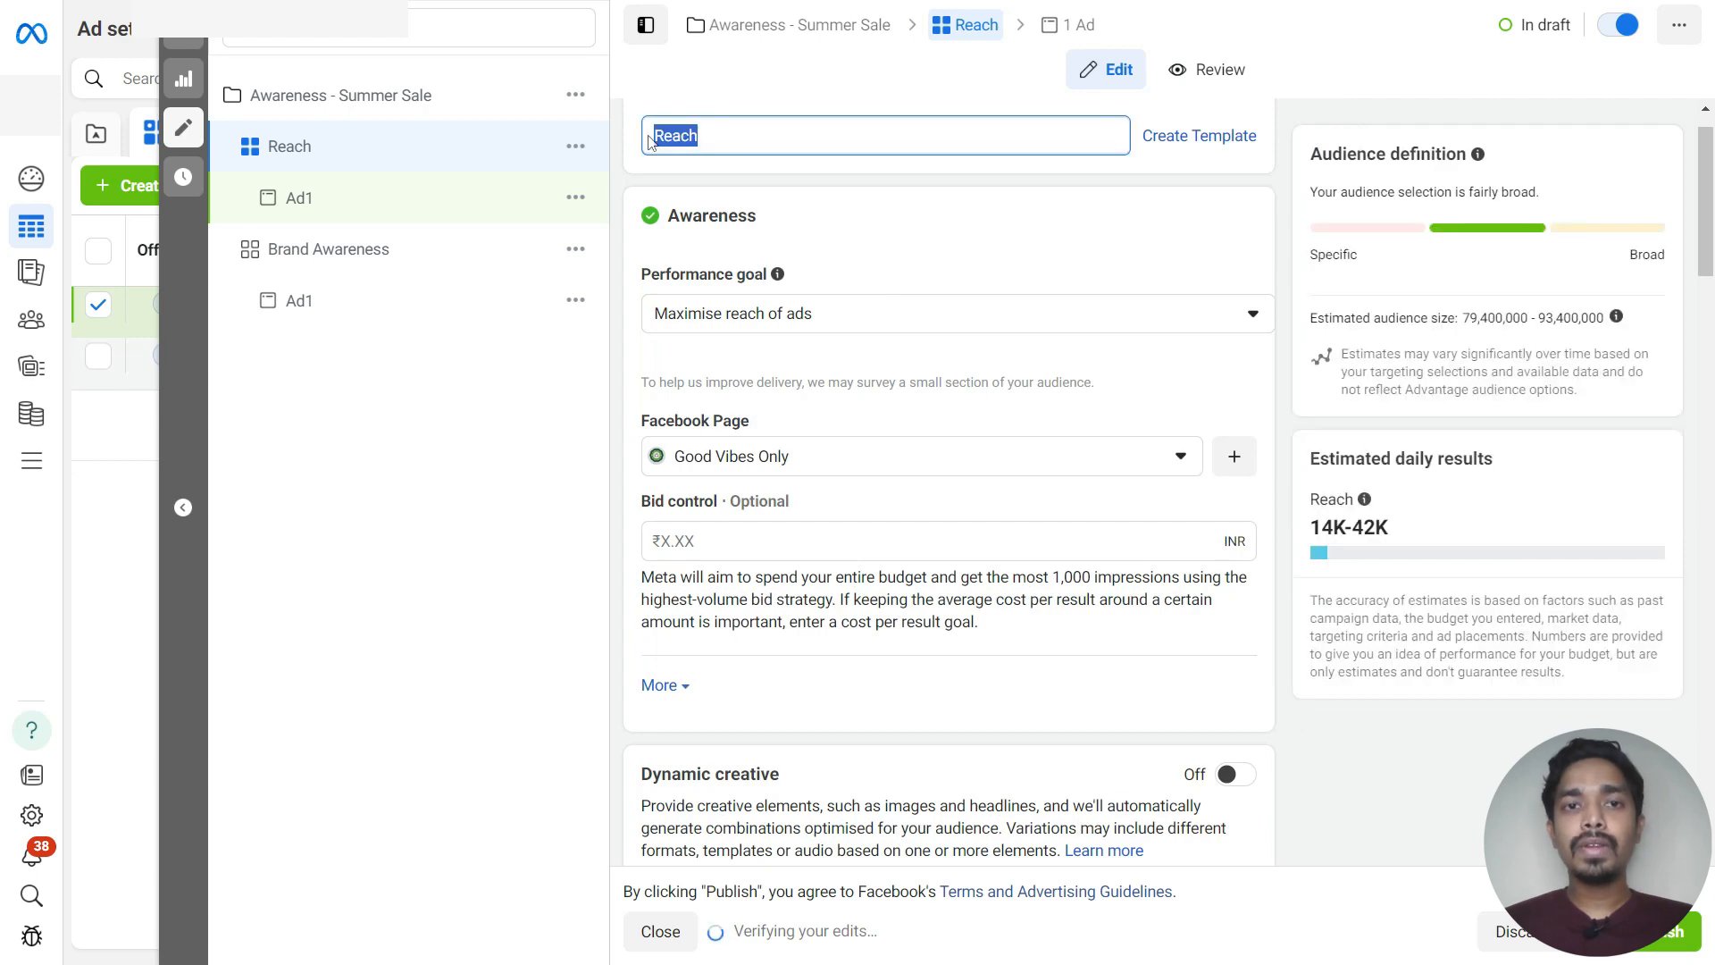
{"action": "left_click", "coordinate": [869, 234]}
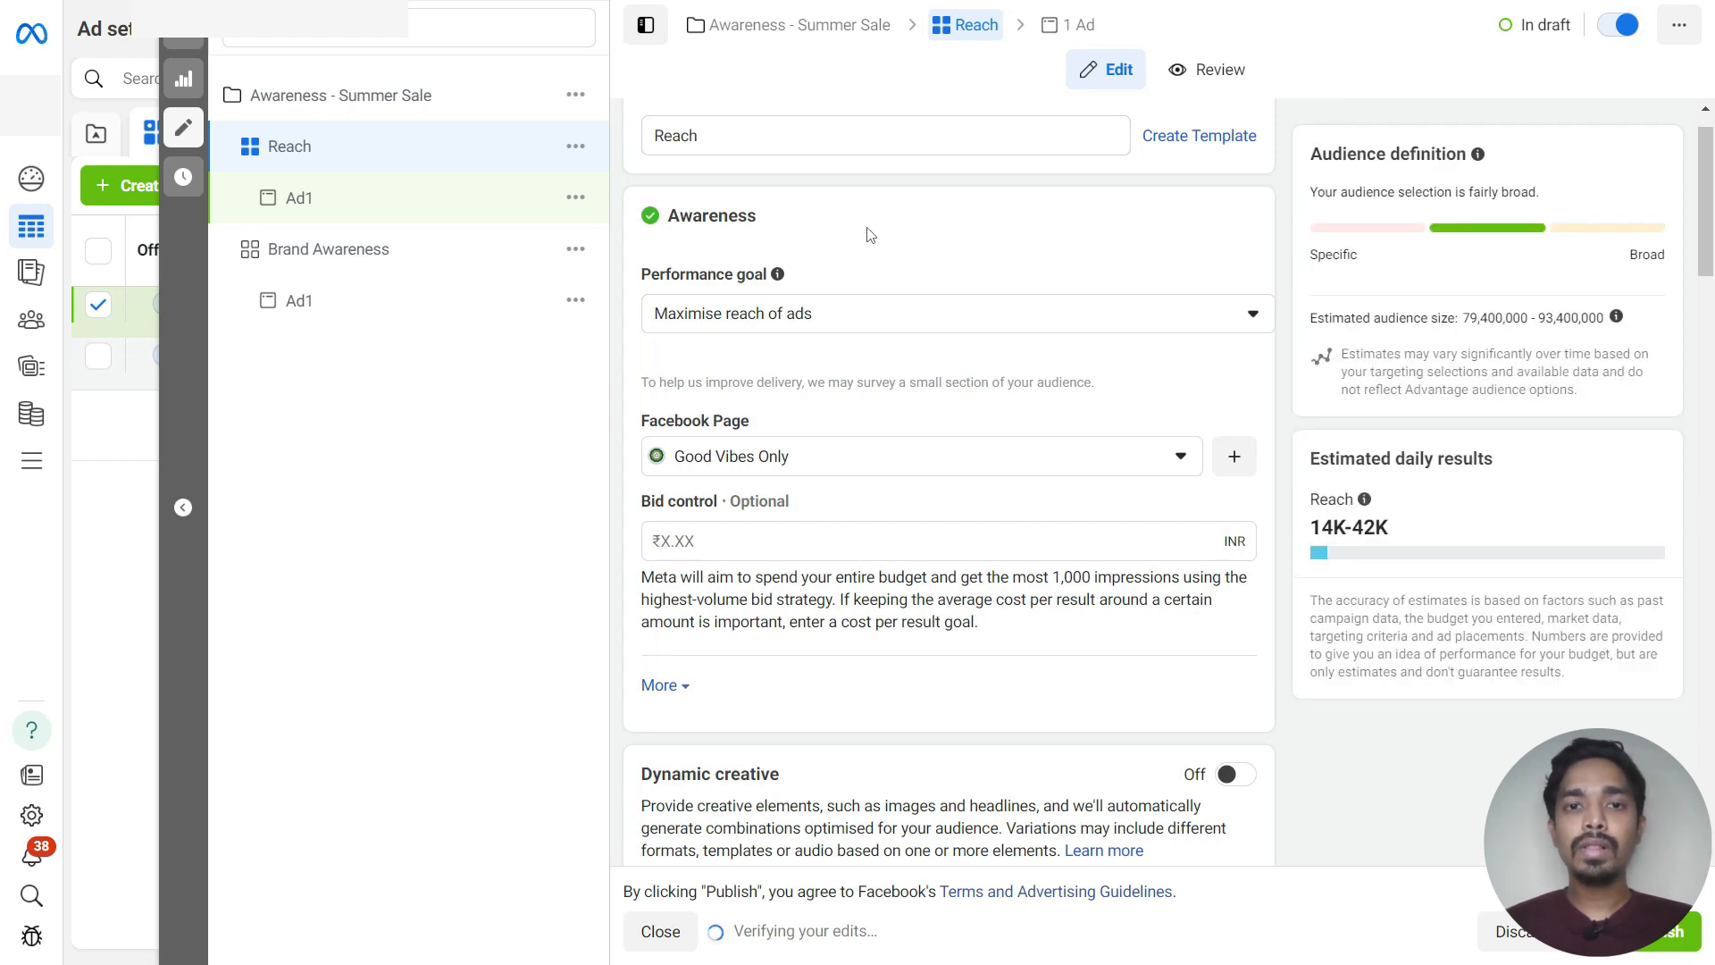
Remove the existing detailed targeting selections from the ad set's audience
{"action": "scroll", "coordinate": [946, 497], "scroll_direction": "up", "scroll_amount": 1}
{"action": "scroll", "coordinate": [947, 497], "scroll_direction": "down", "scroll_amount": 5}
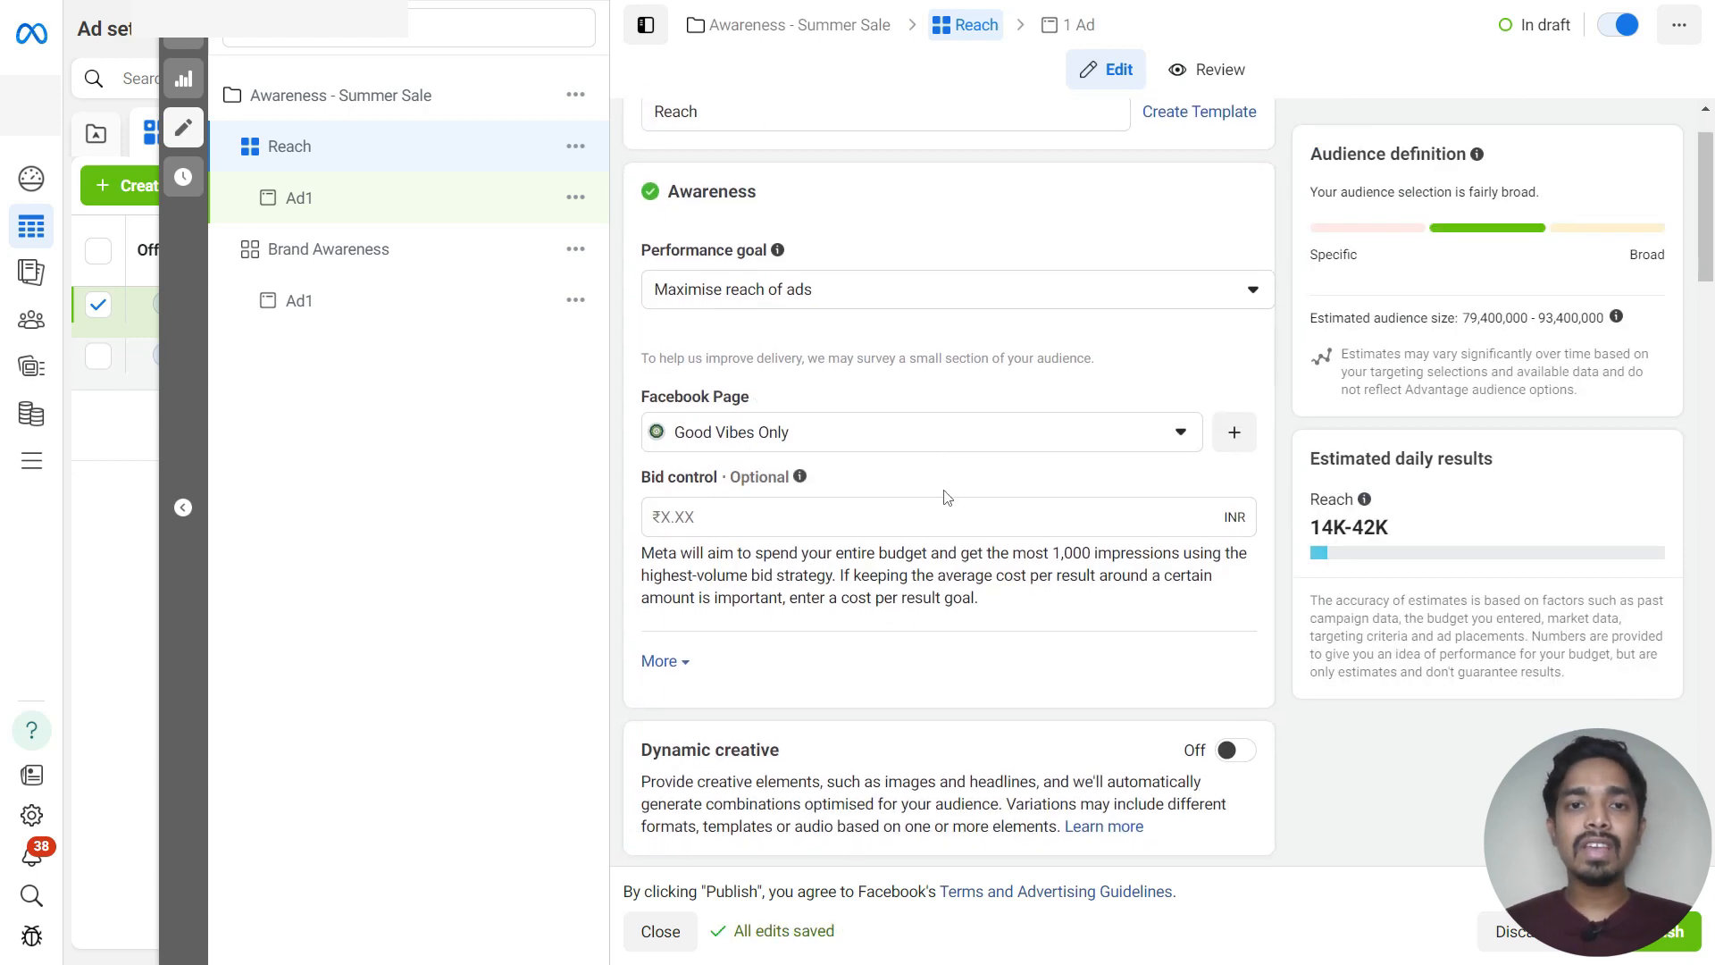
{"action": "scroll", "coordinate": [947, 498], "scroll_direction": "down", "scroll_amount": 20}
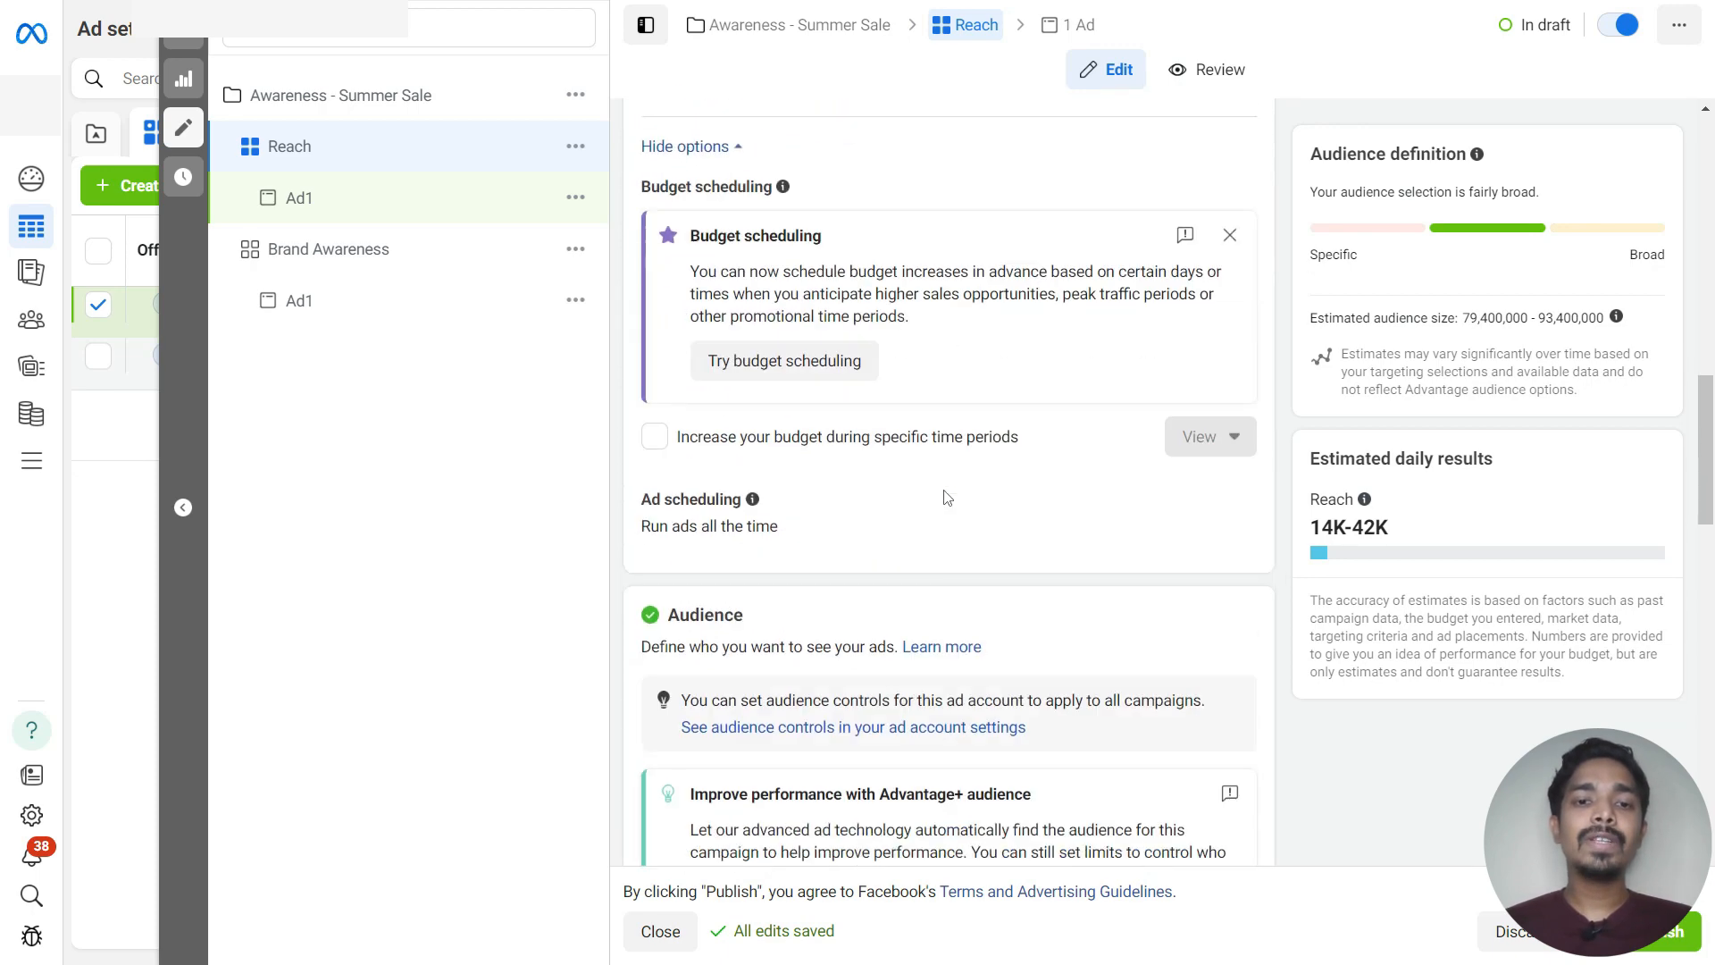
{"action": "scroll", "coordinate": [947, 498], "scroll_direction": "down", "scroll_amount": 3}
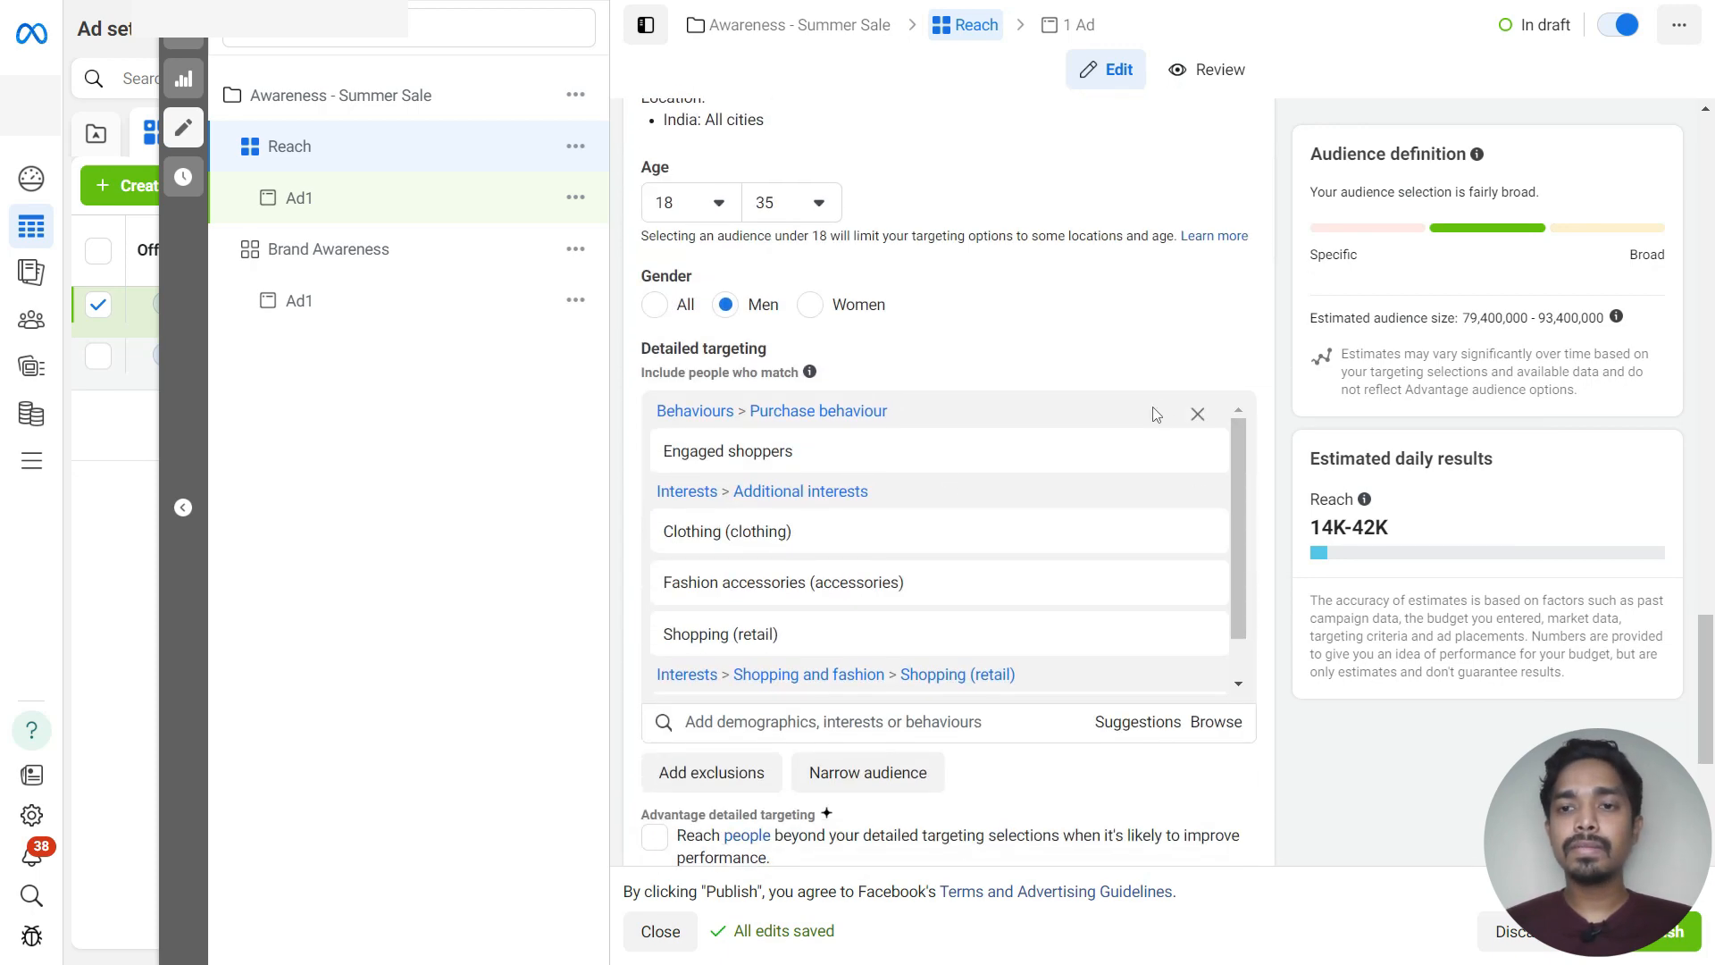
{"action": "scroll", "coordinate": [865, 409], "scroll_direction": "up", "scroll_amount": 10}
{"action": "scroll", "coordinate": [864, 409], "scroll_direction": "down", "scroll_amount": 10}
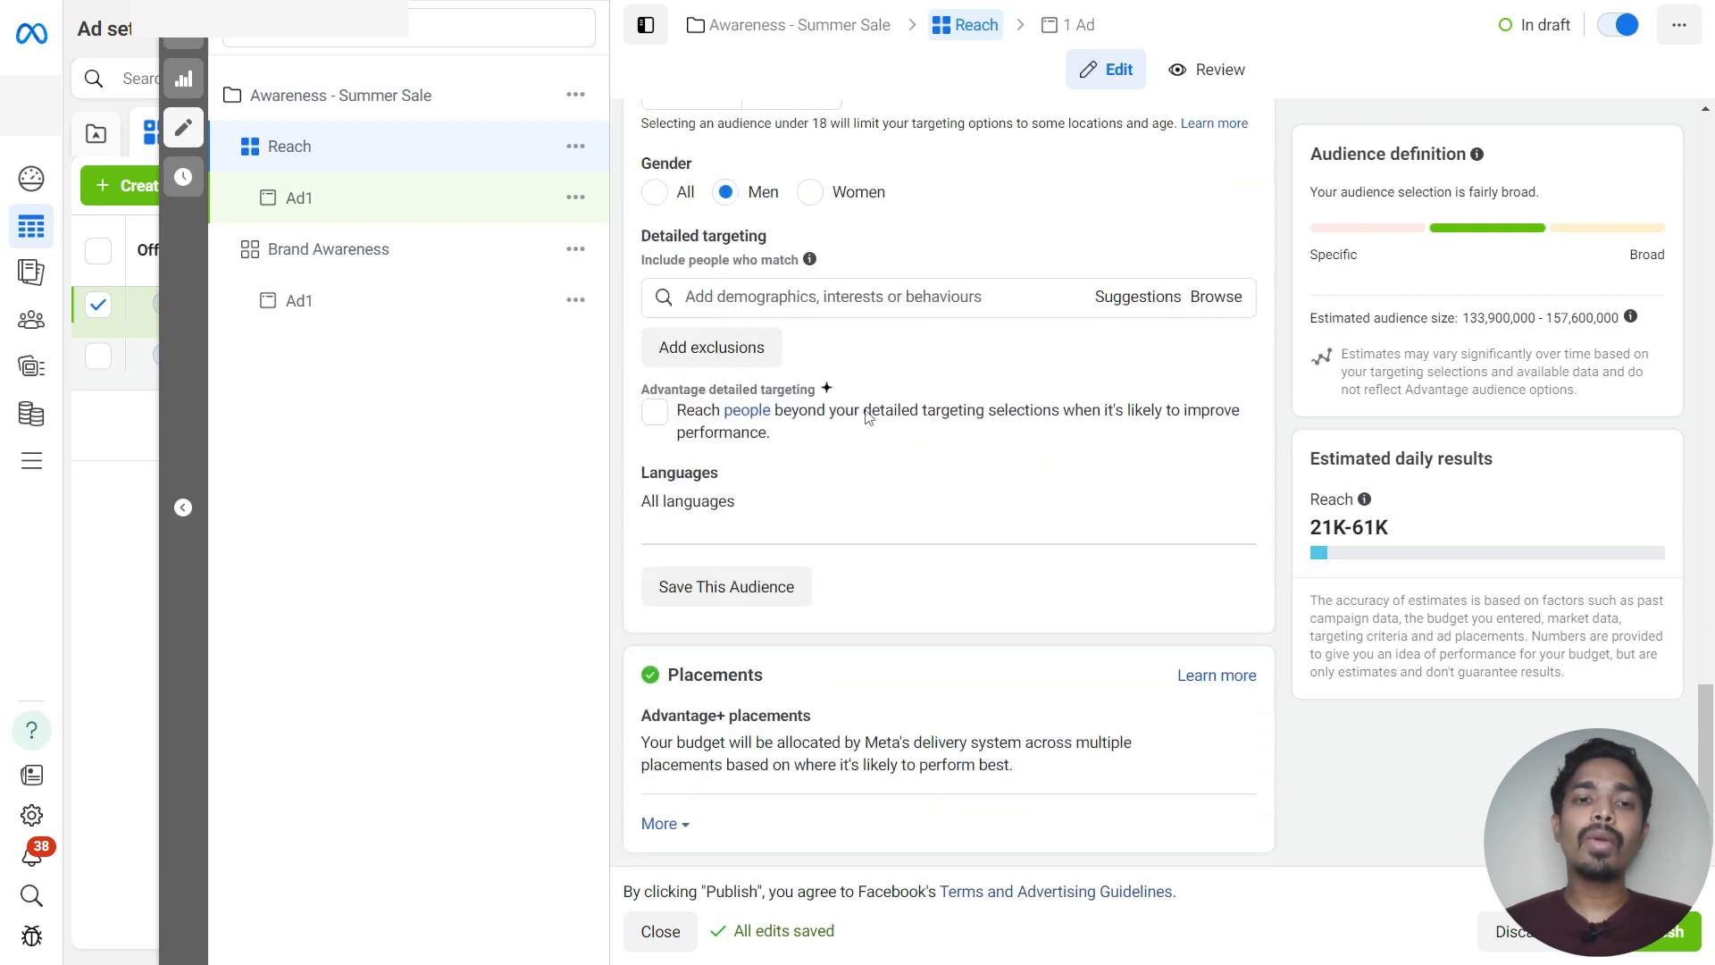
Search detailed targeting for nike and add the Nike, Inc. (footwear) interest
{"action": "left_click", "coordinate": [728, 297]}
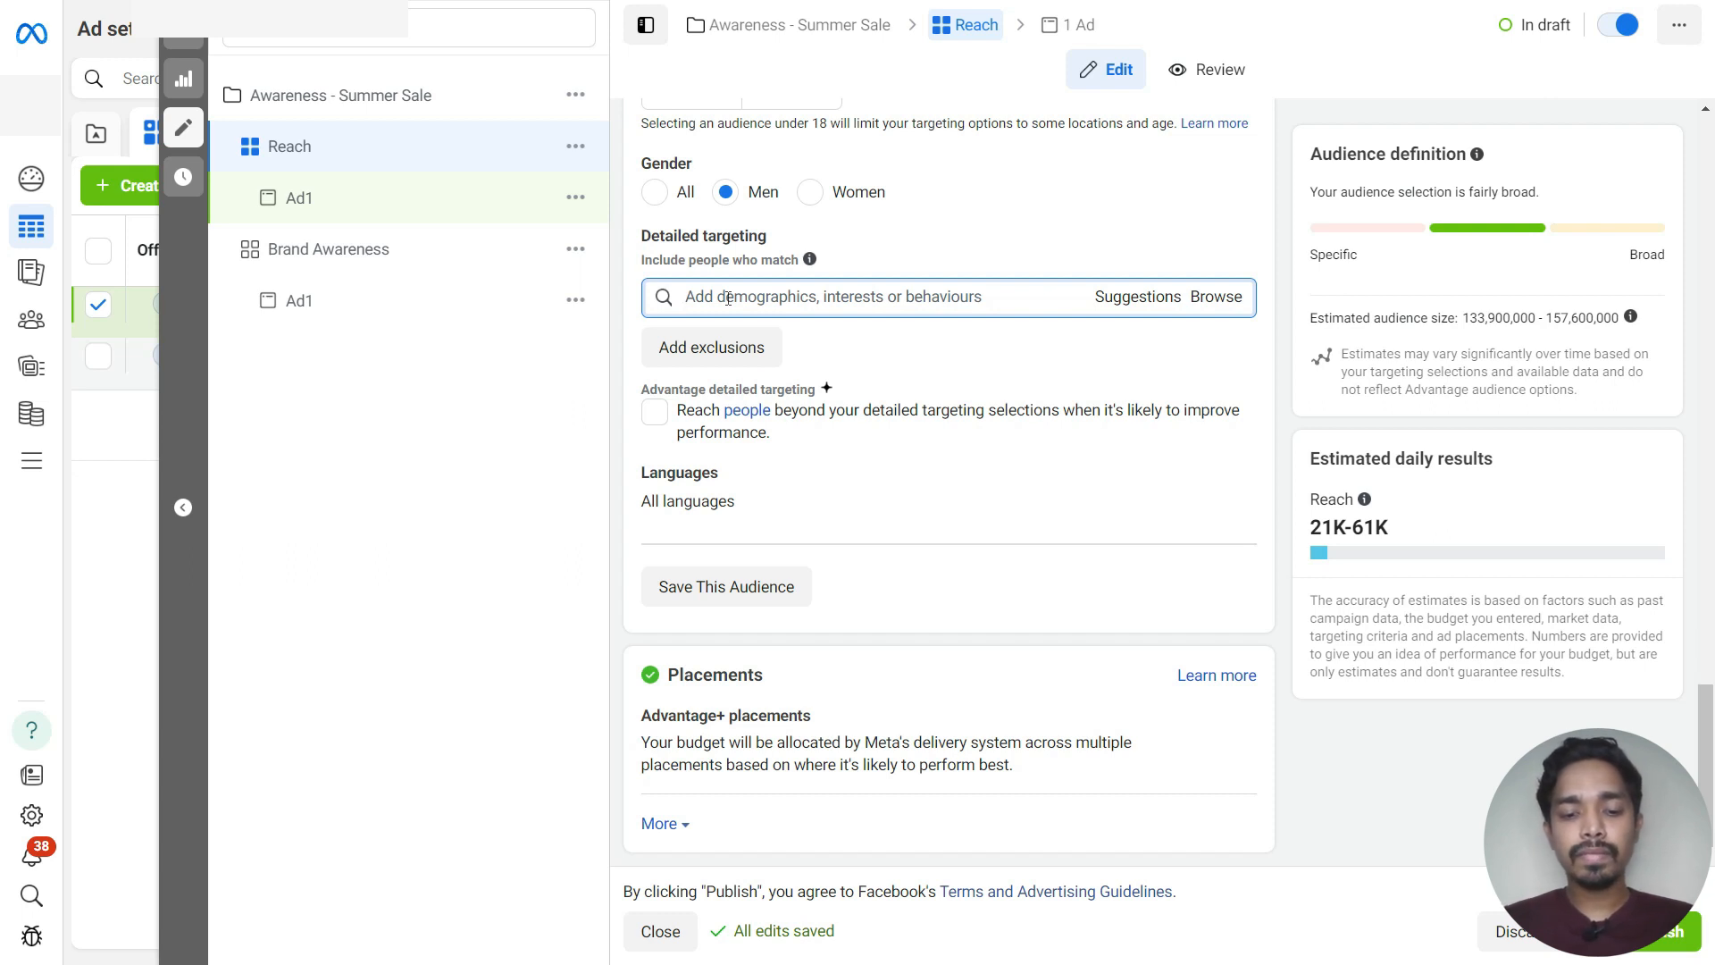
{"action": "type", "text": "mik"}
{"action": "key", "text": "BackSpace"}
{"action": "key", "text": "BackSpace"}
{"action": "key", "text": "BackSpace"}
{"action": "key", "text": "BackSpace"}
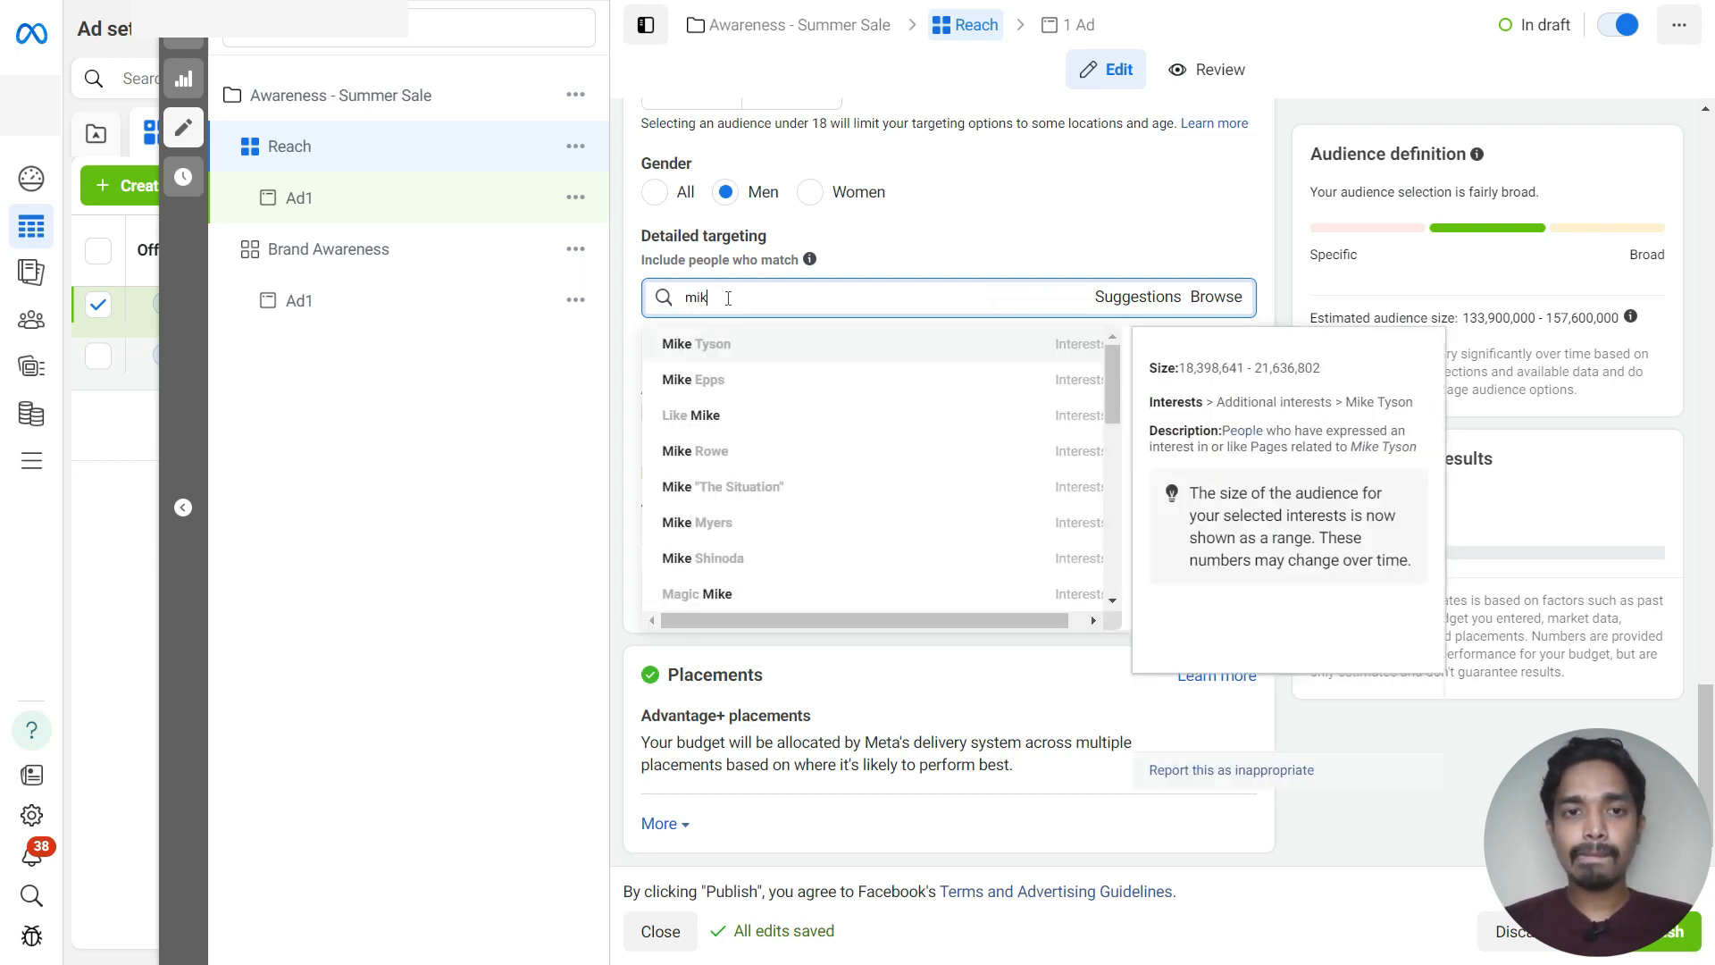
{"action": "type", "text": "nike"}
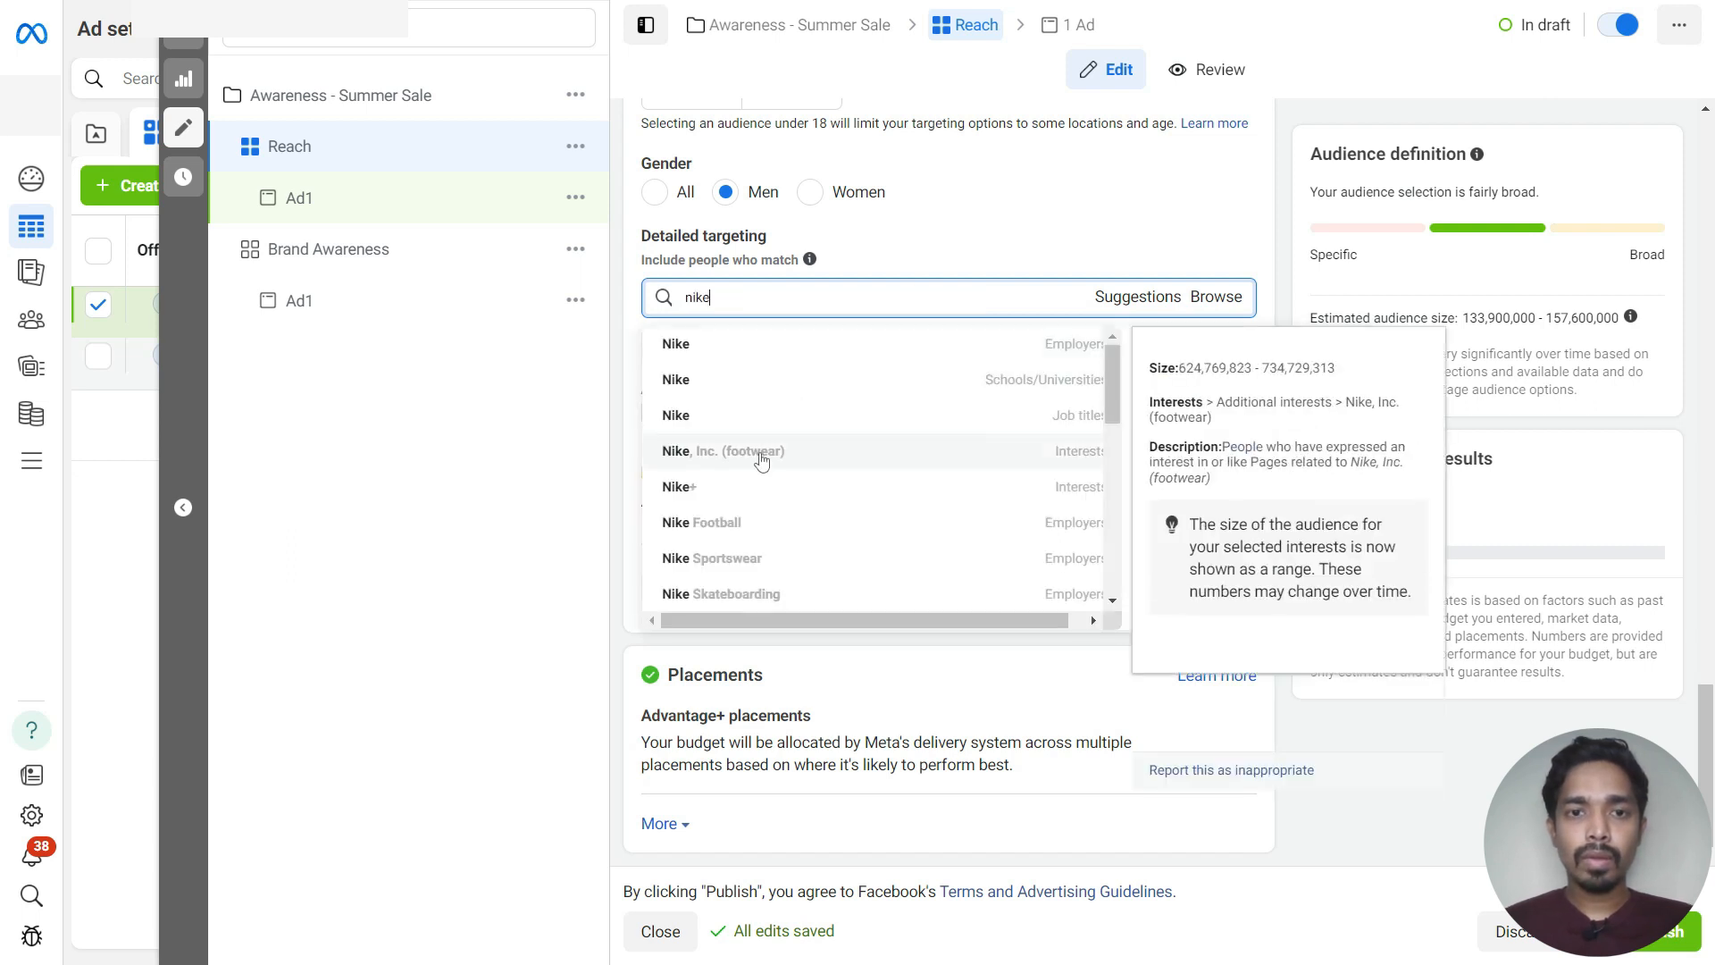
{"action": "left_click", "coordinate": [759, 459]}
Add the Reebok (sporting goods), Under Armour (sporting goods) and New Balance (footwear) interests to detailed targeting
{"action": "left_click", "coordinate": [1154, 395]}
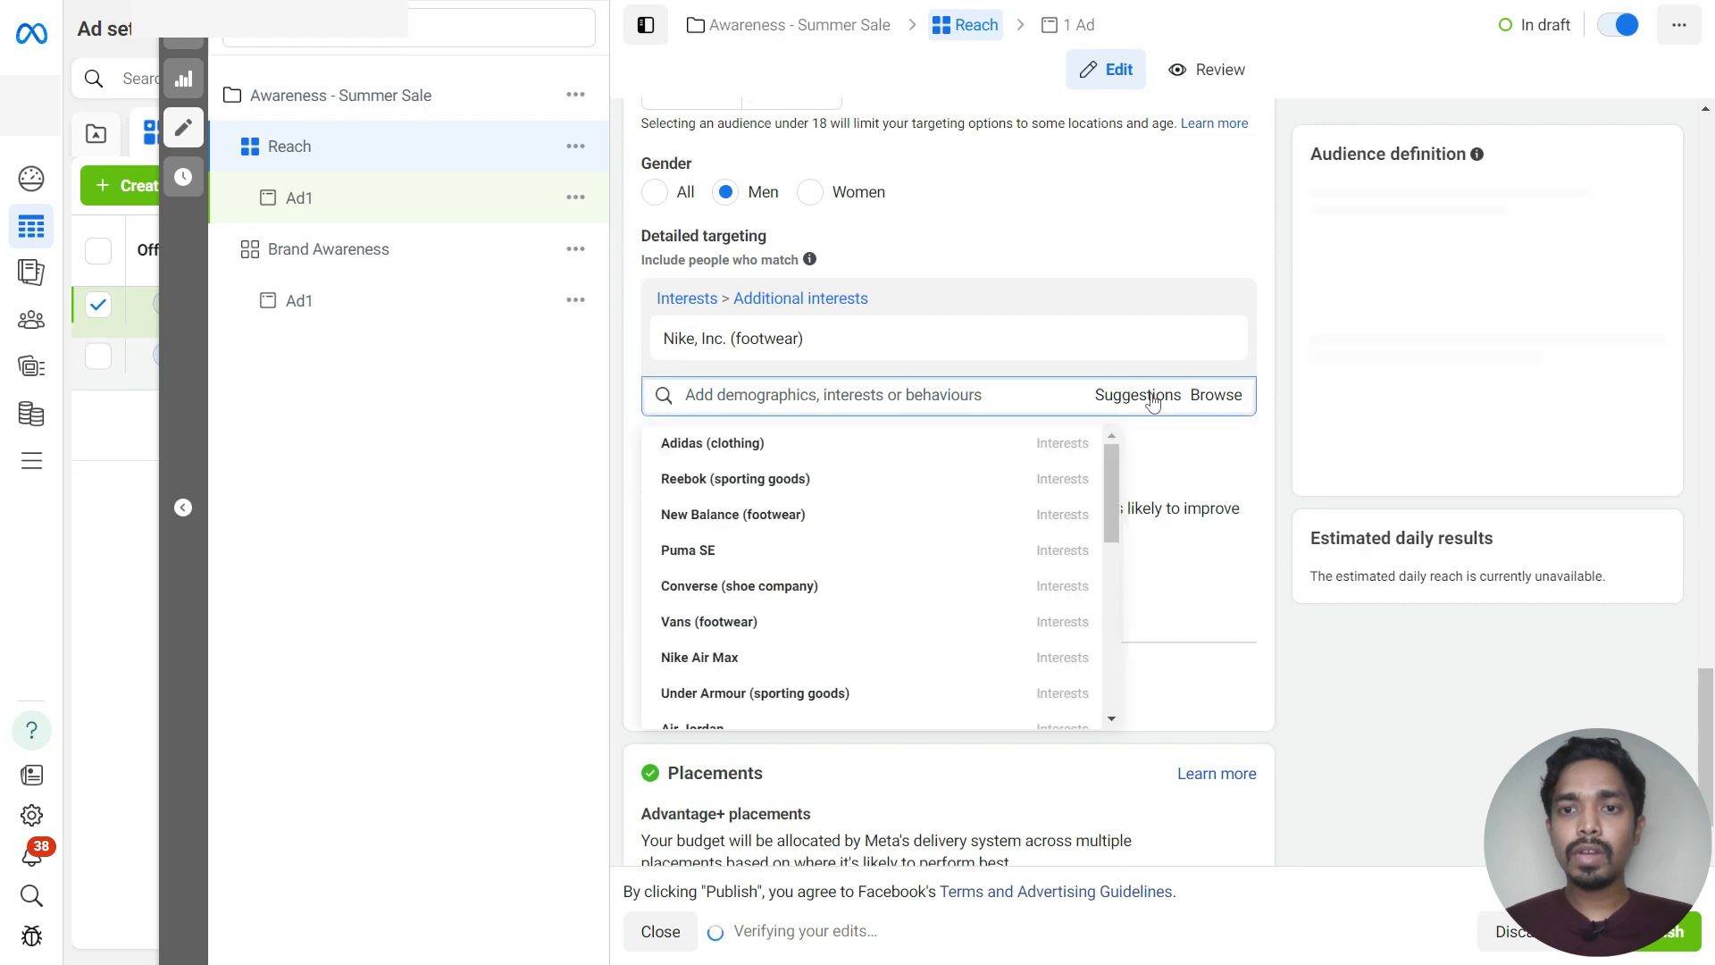
{"action": "left_click", "coordinate": [782, 484]}
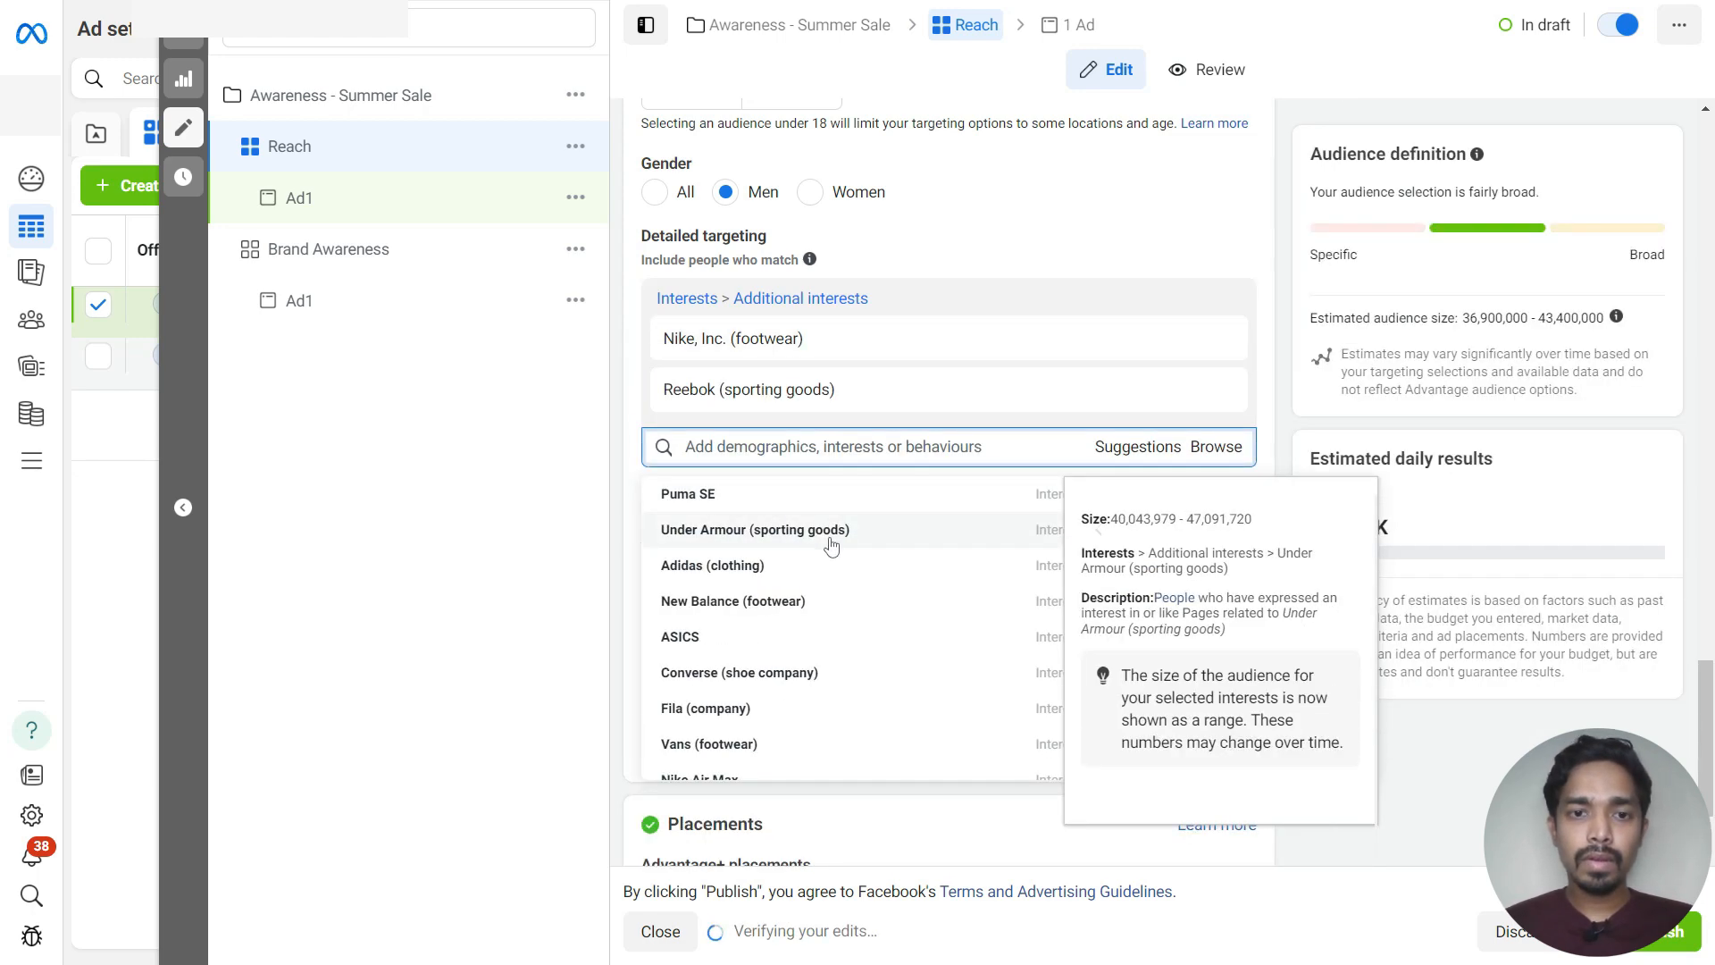
{"action": "left_click", "coordinate": [756, 532]}
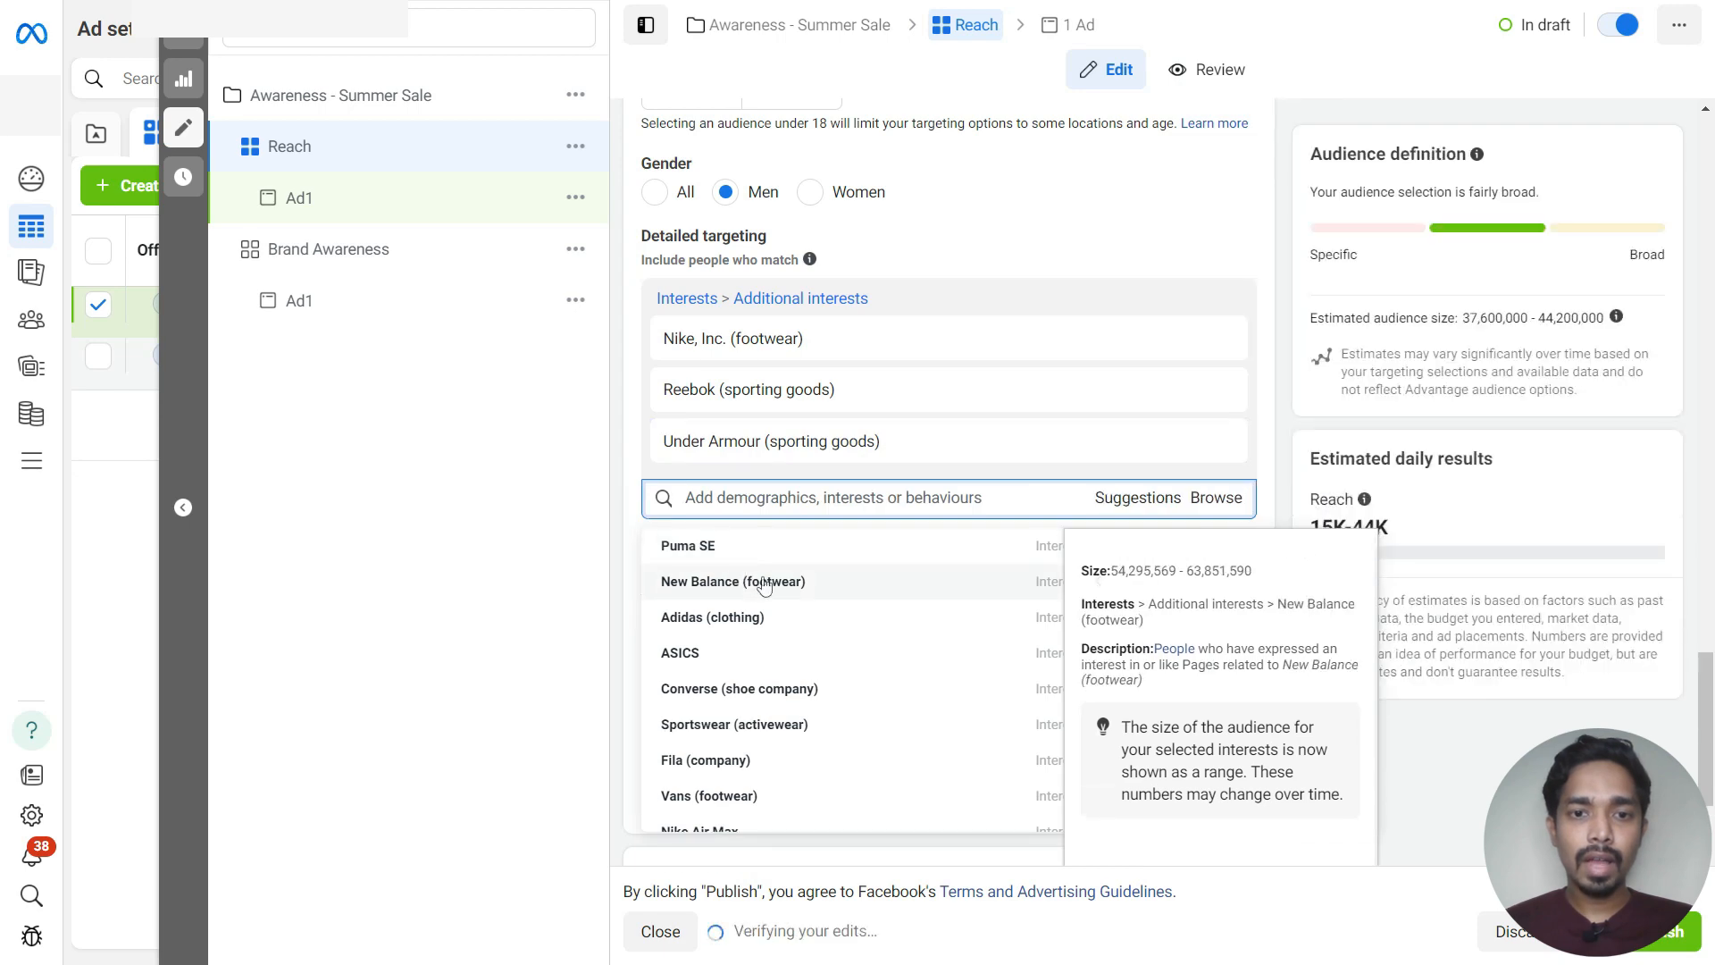
{"action": "left_click", "coordinate": [793, 582]}
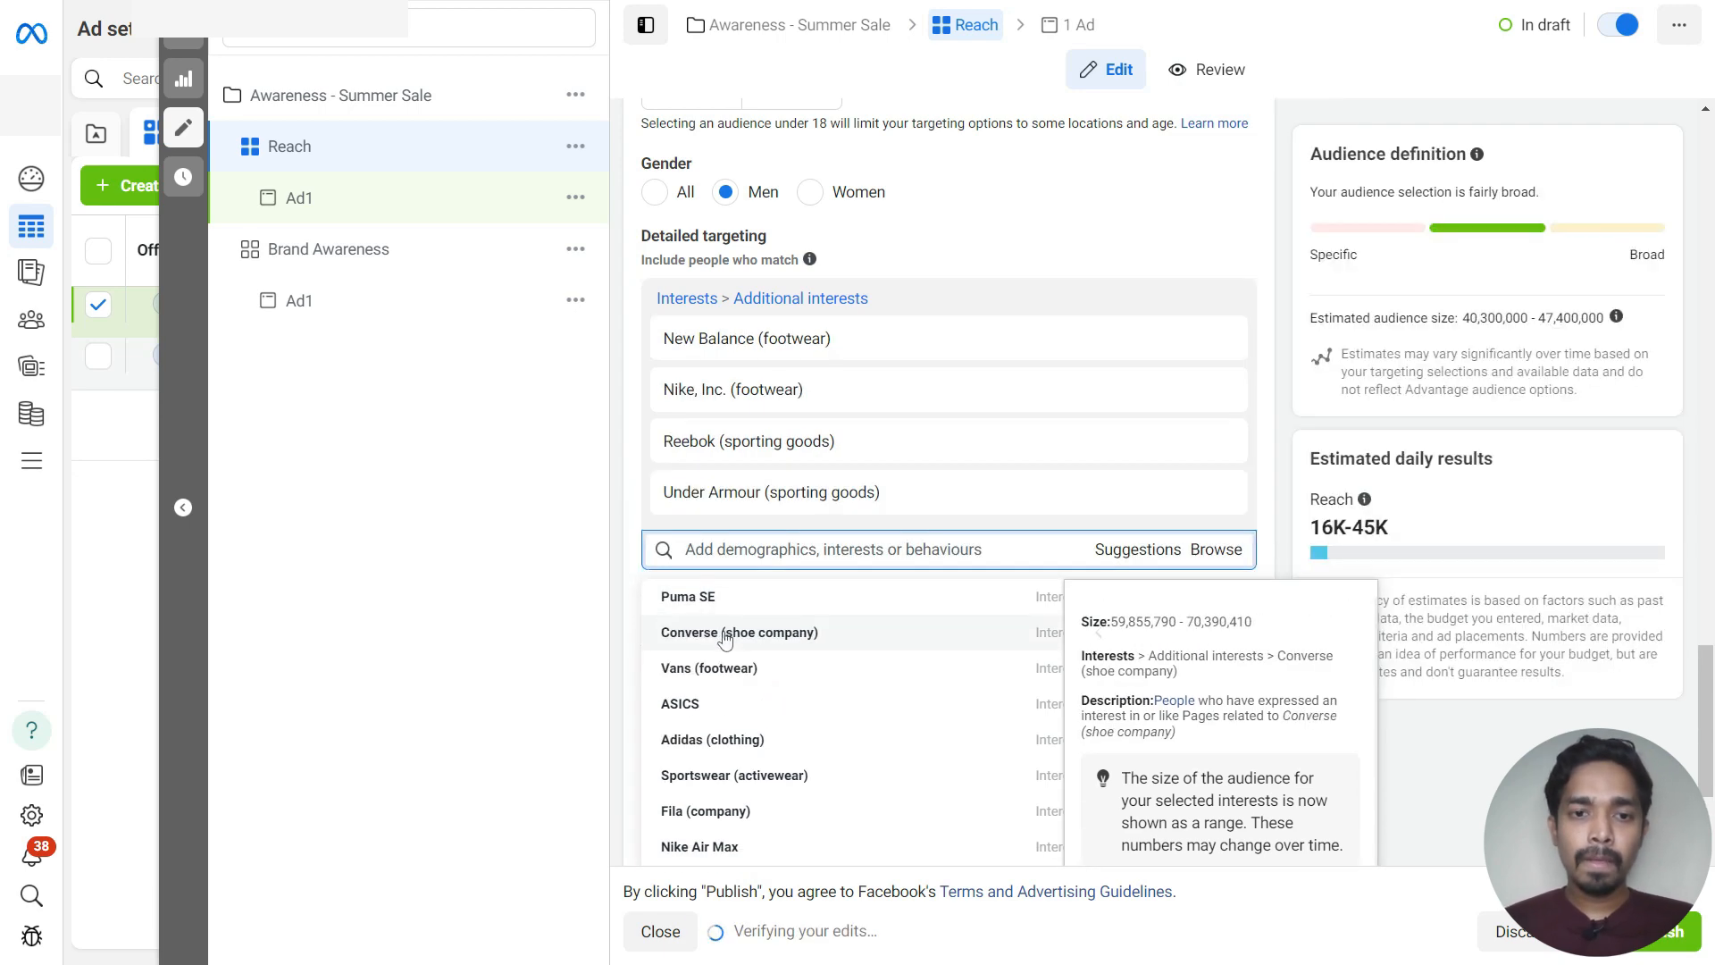
Add the Vans (footwear) interest to the ad set's detailed targeting
{"action": "left_click", "coordinate": [747, 670]}
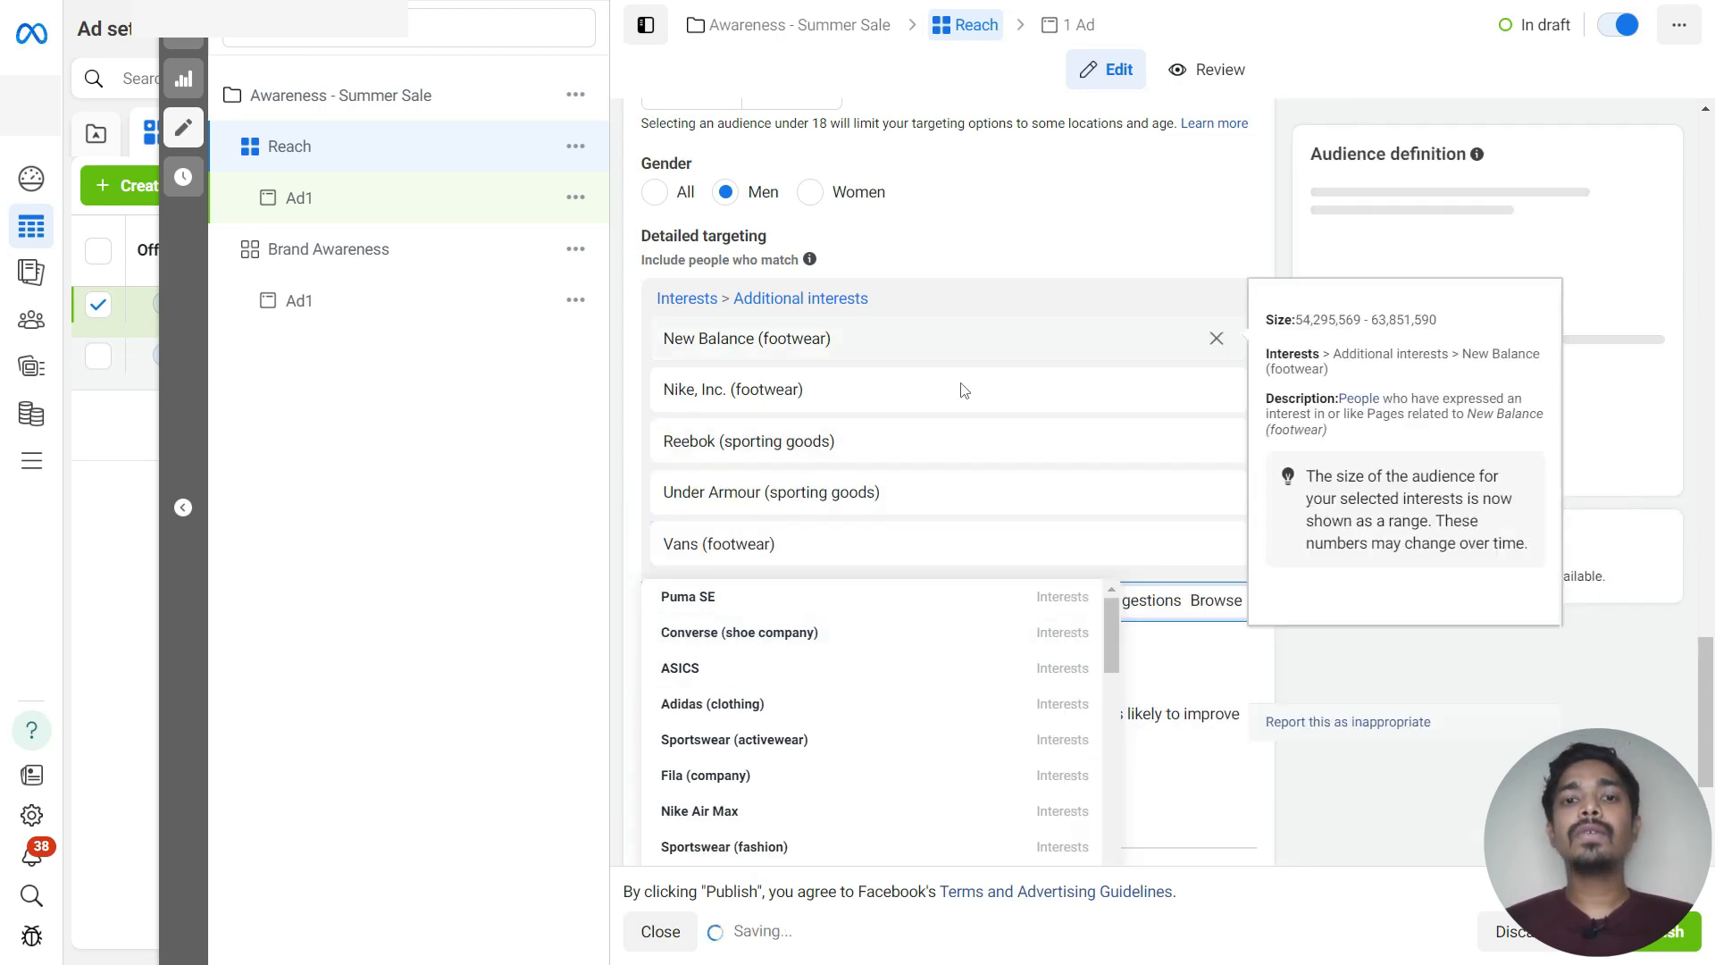
{"action": "left_click", "coordinate": [1240, 220]}
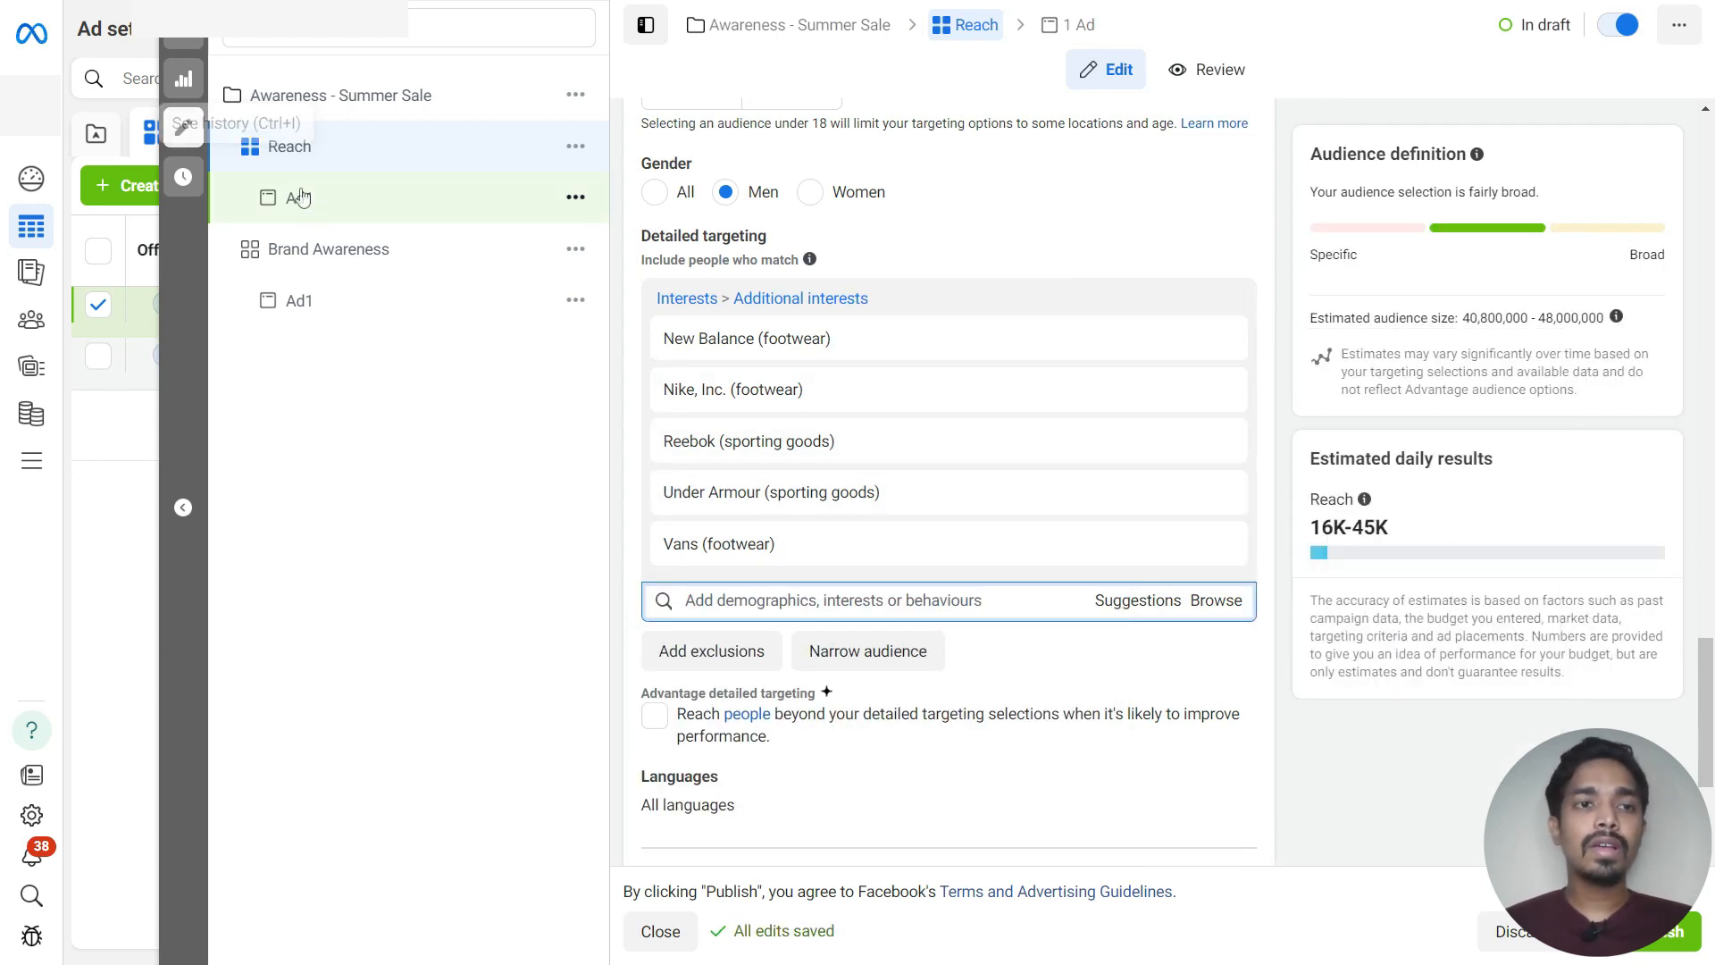
Close the ad set editor and publish the drafted Reach ad set and its ad
{"action": "left_click", "coordinate": [190, 47]}
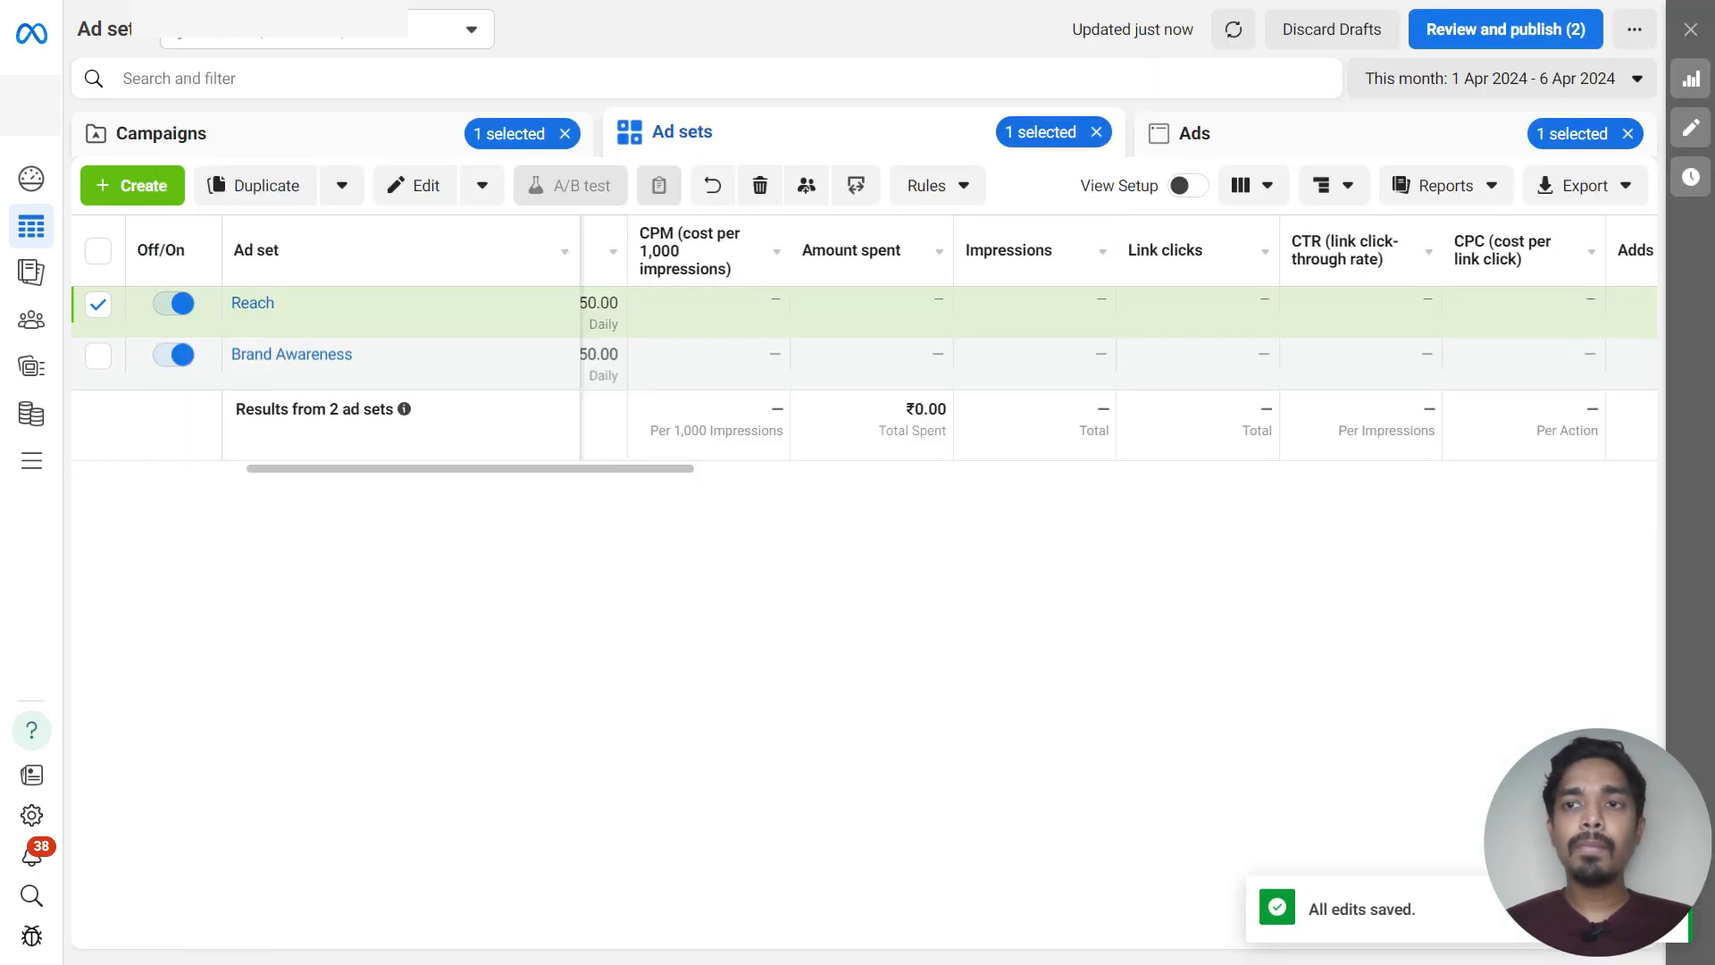
{"action": "left_click", "coordinate": [1529, 28]}
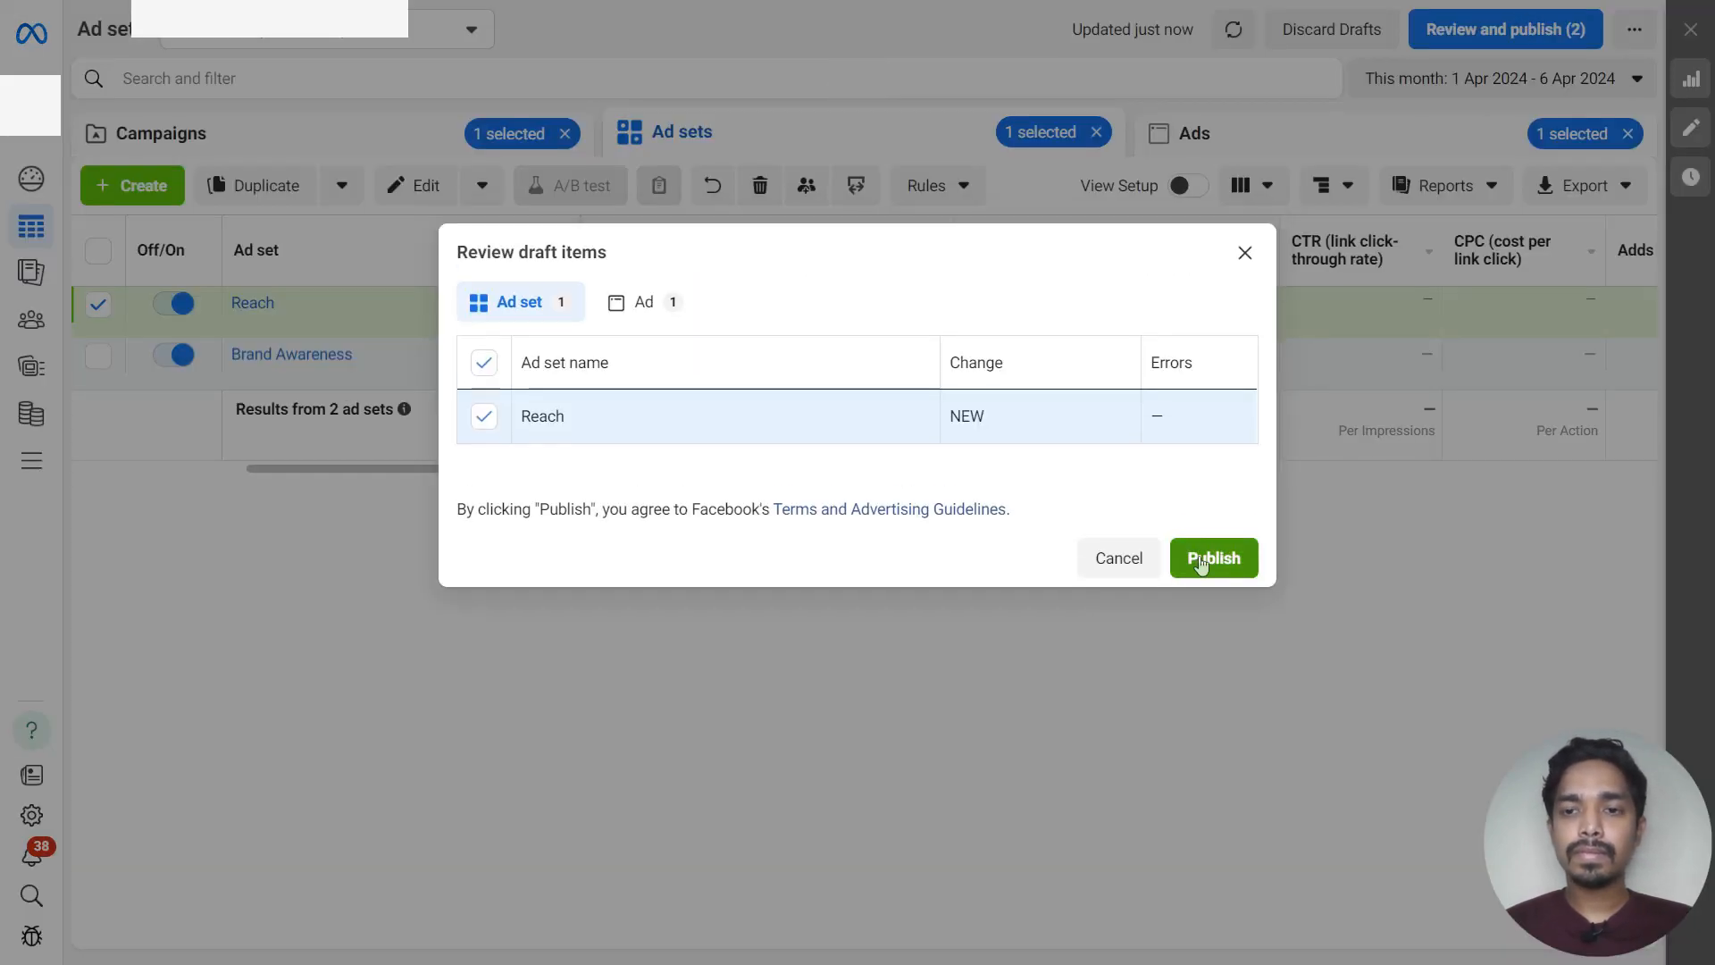
{"action": "left_click", "coordinate": [1201, 561]}
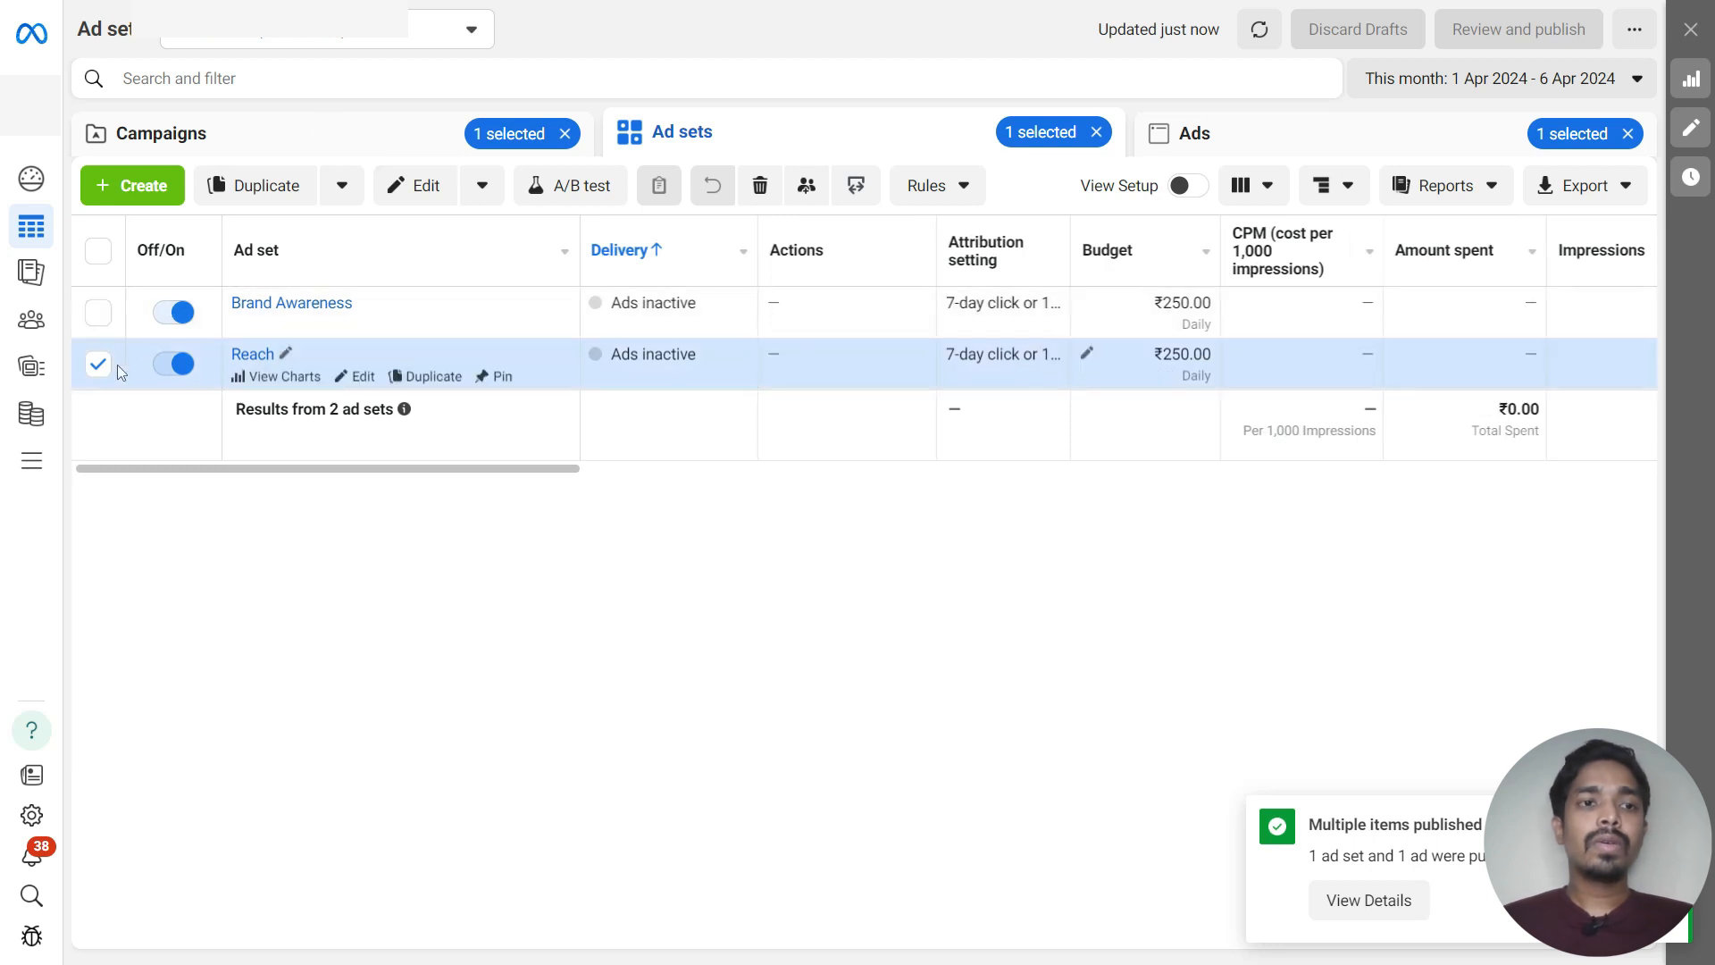
Return to the campaigns list and open the ad sets of the Awareness - Summer Sale campaign
{"action": "left_click", "coordinate": [100, 363]}
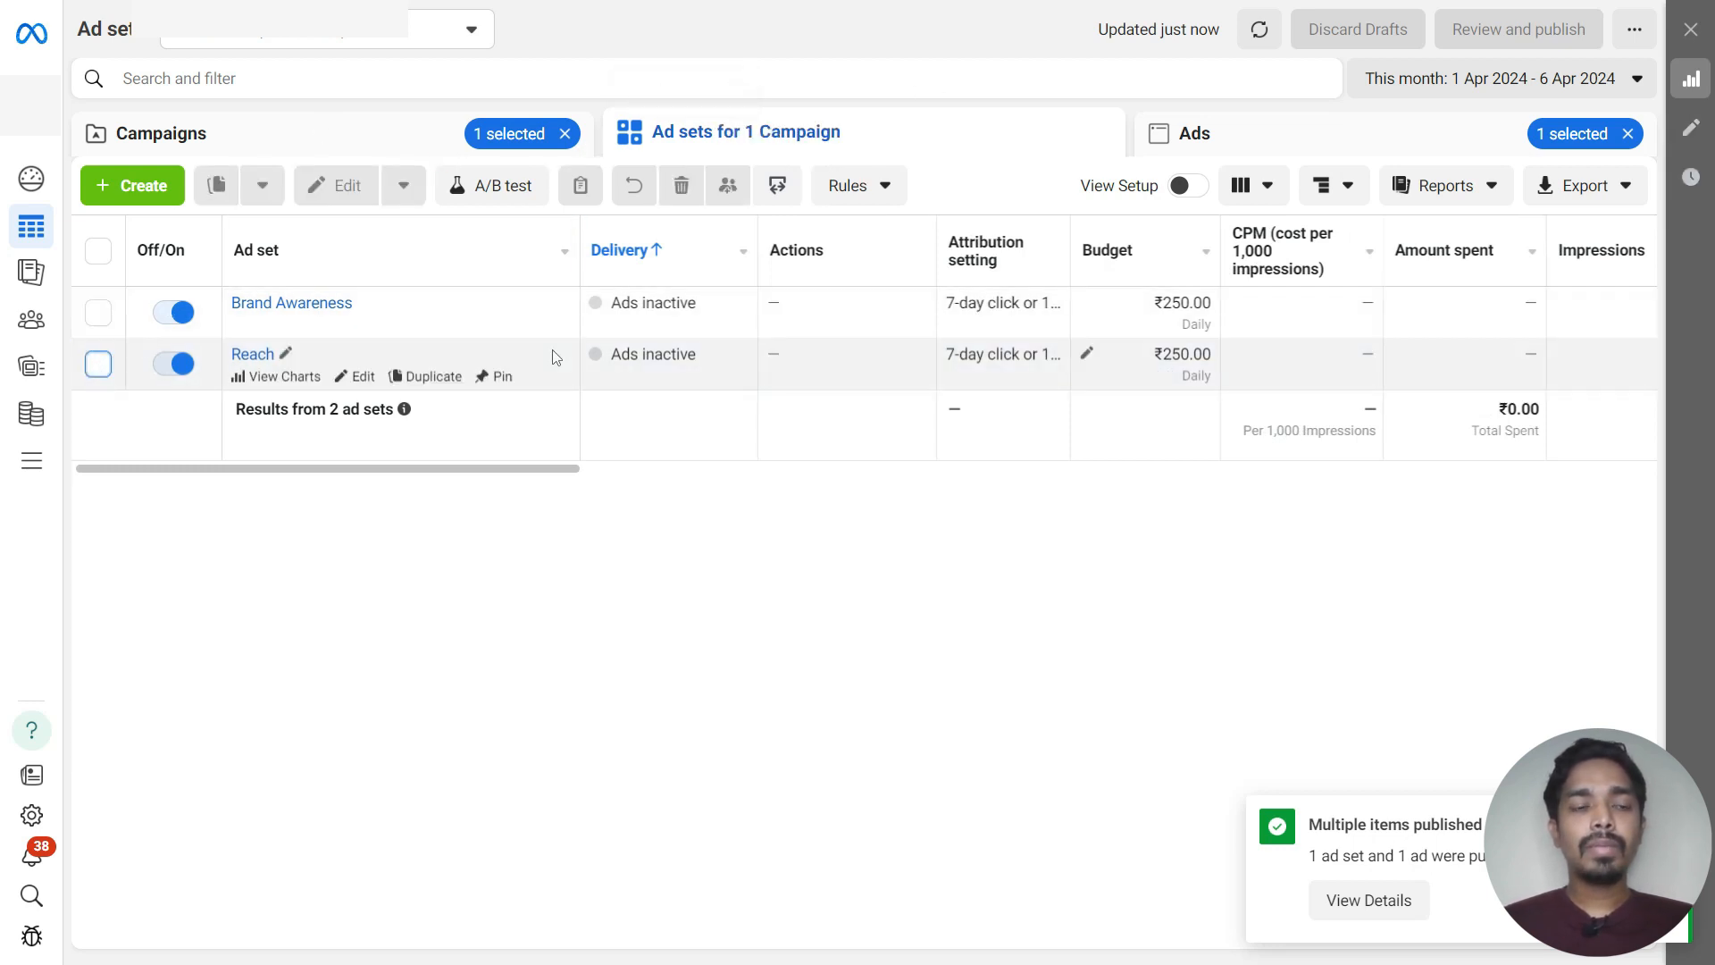
{"action": "left_click", "coordinate": [408, 141]}
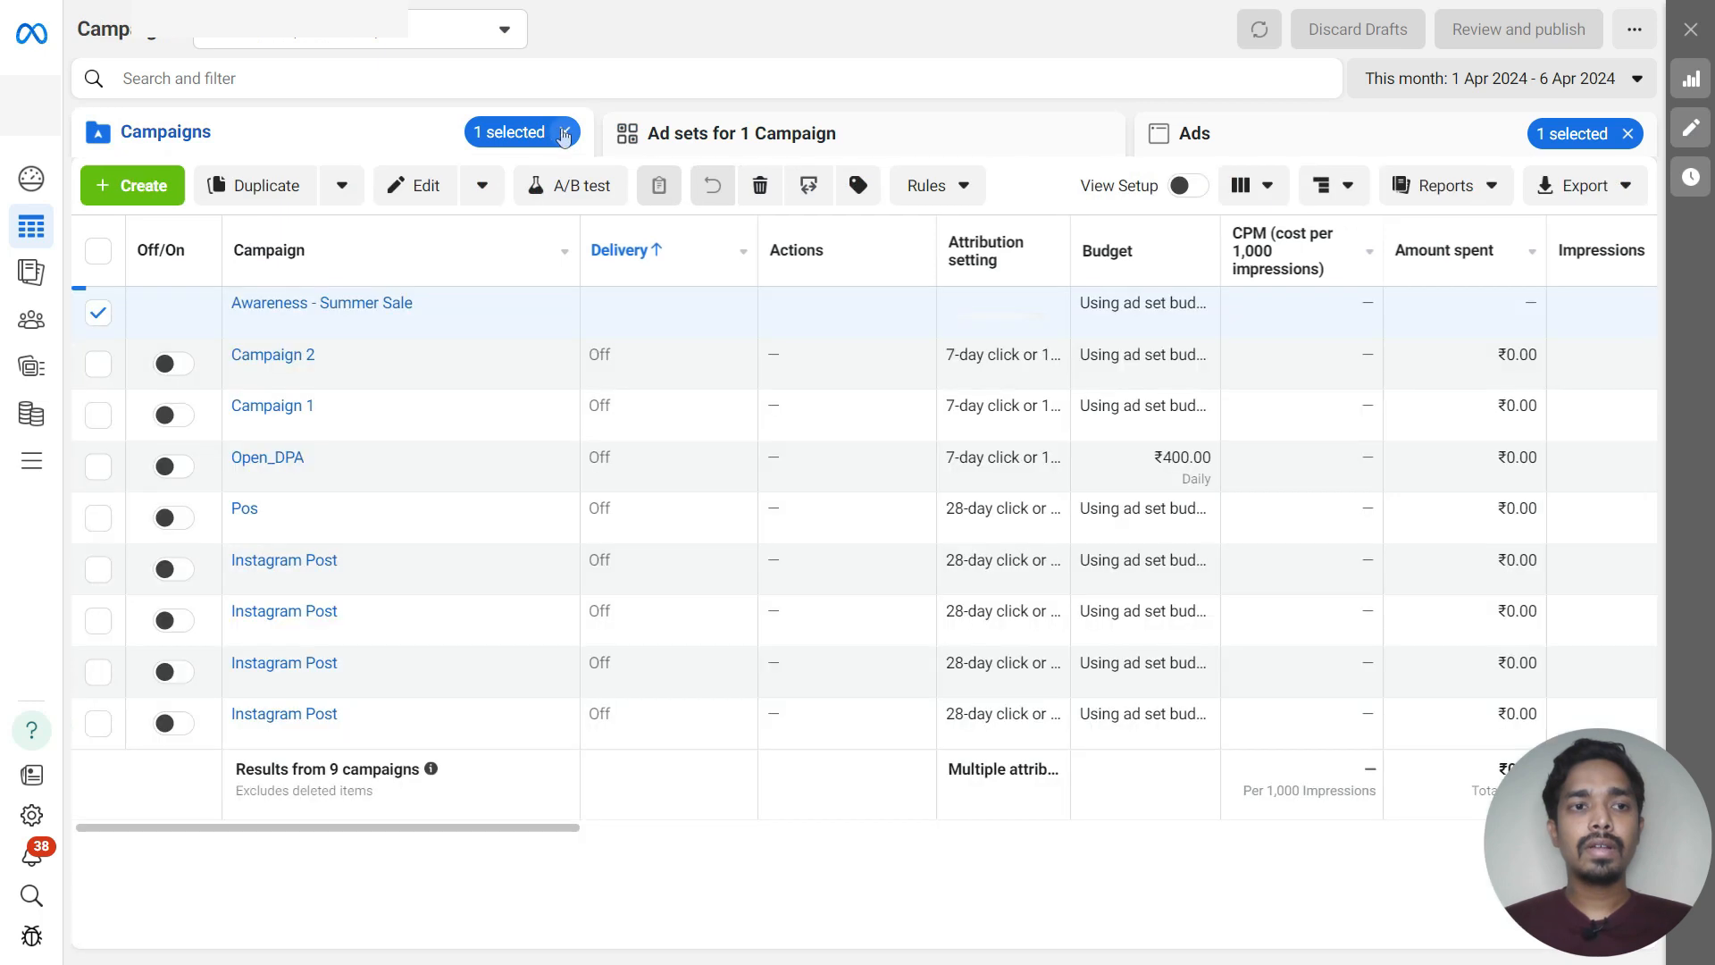
{"action": "left_click", "coordinate": [565, 132]}
{"action": "left_click", "coordinate": [98, 313]}
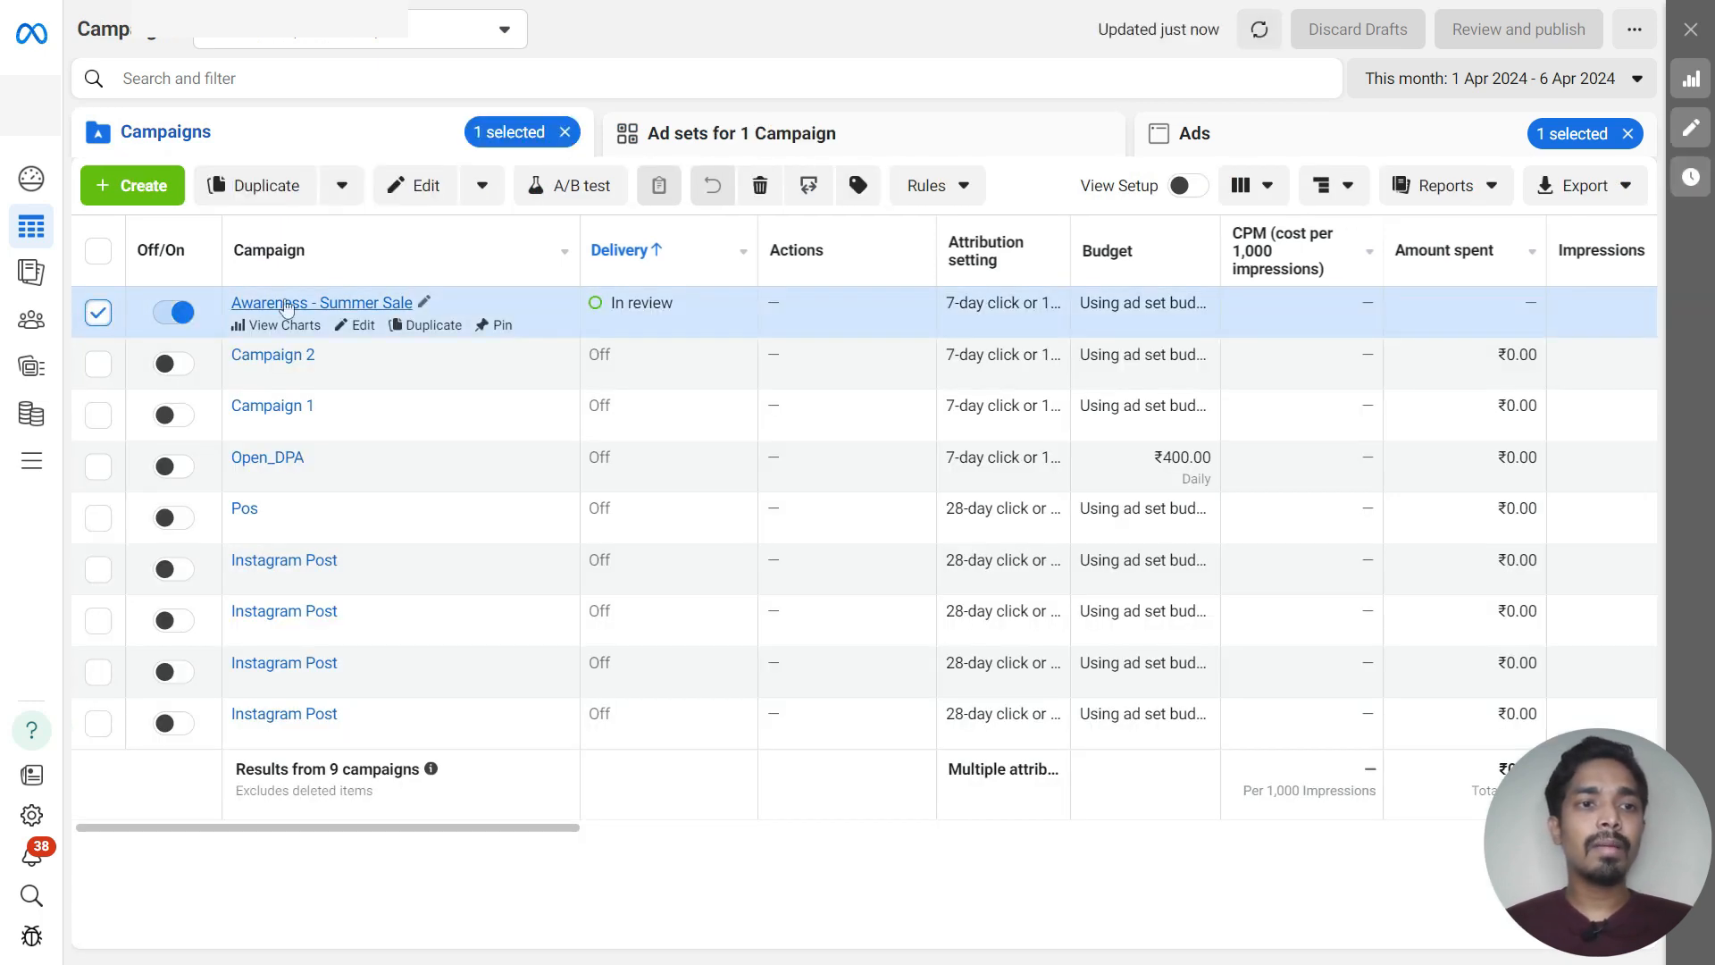
{"action": "left_click", "coordinate": [317, 303]}
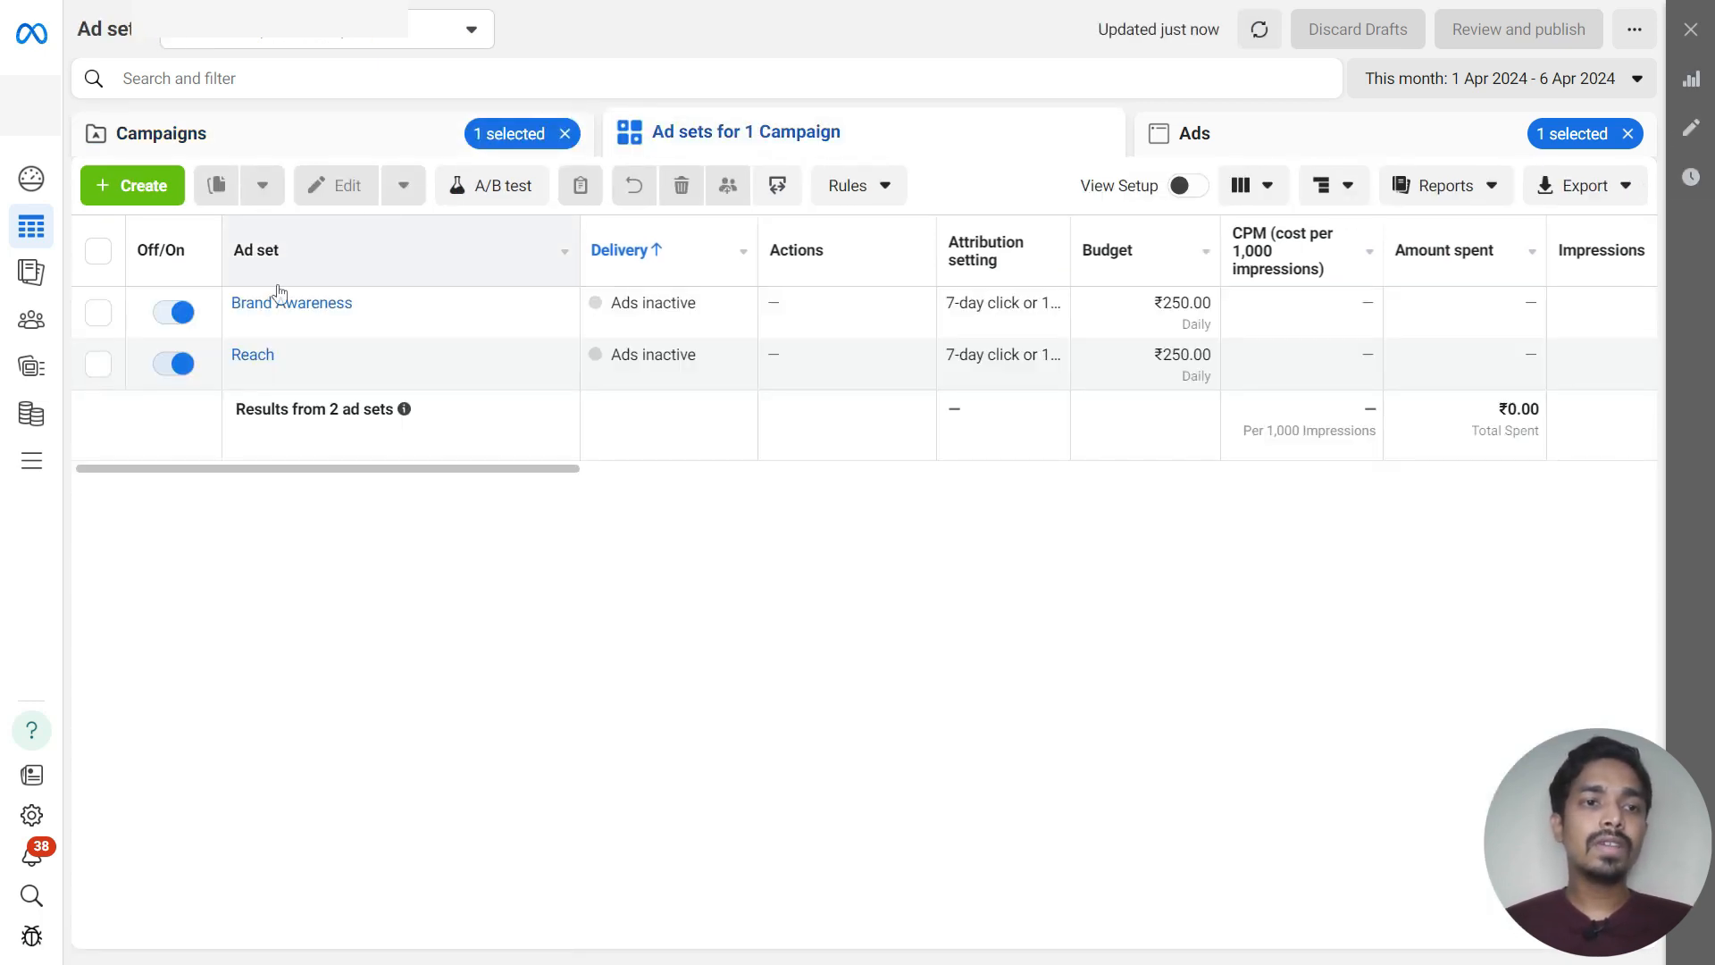